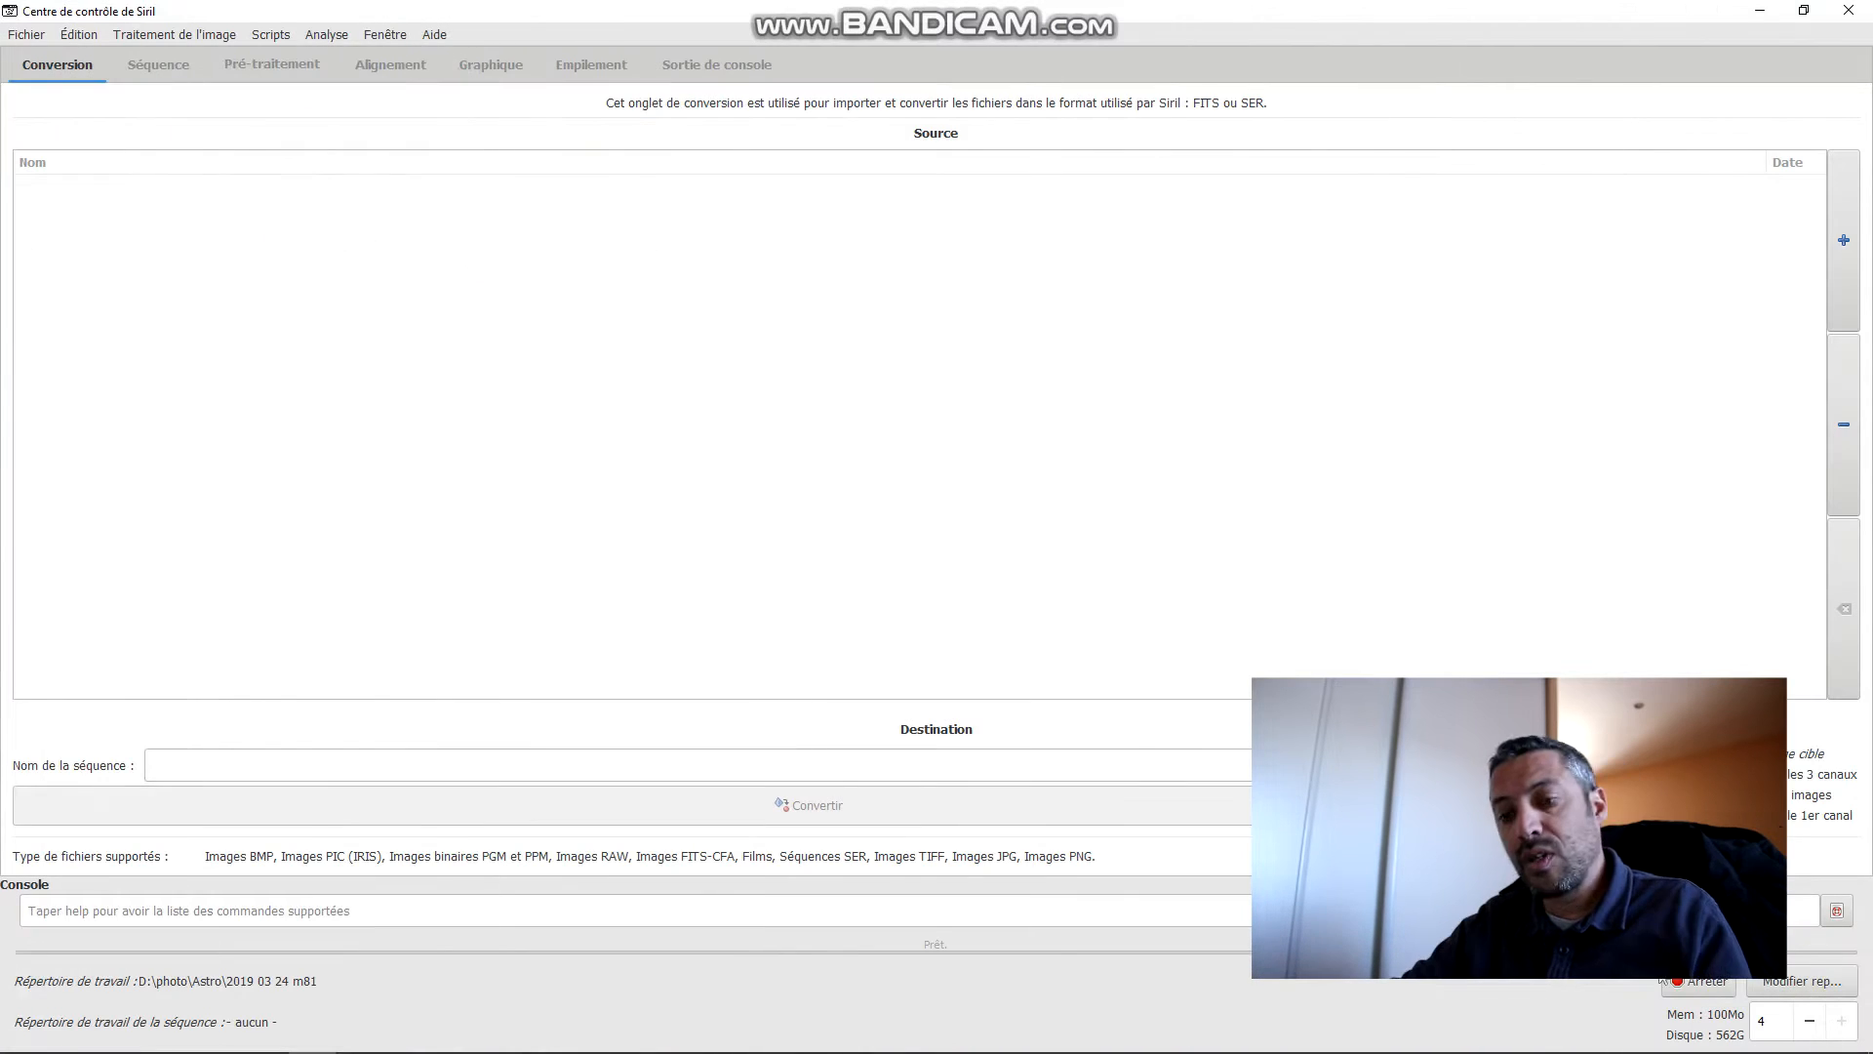
Step: Set the working directory to the folder D:\photo\Astro\2019 03 24 m81
click(1802, 980)
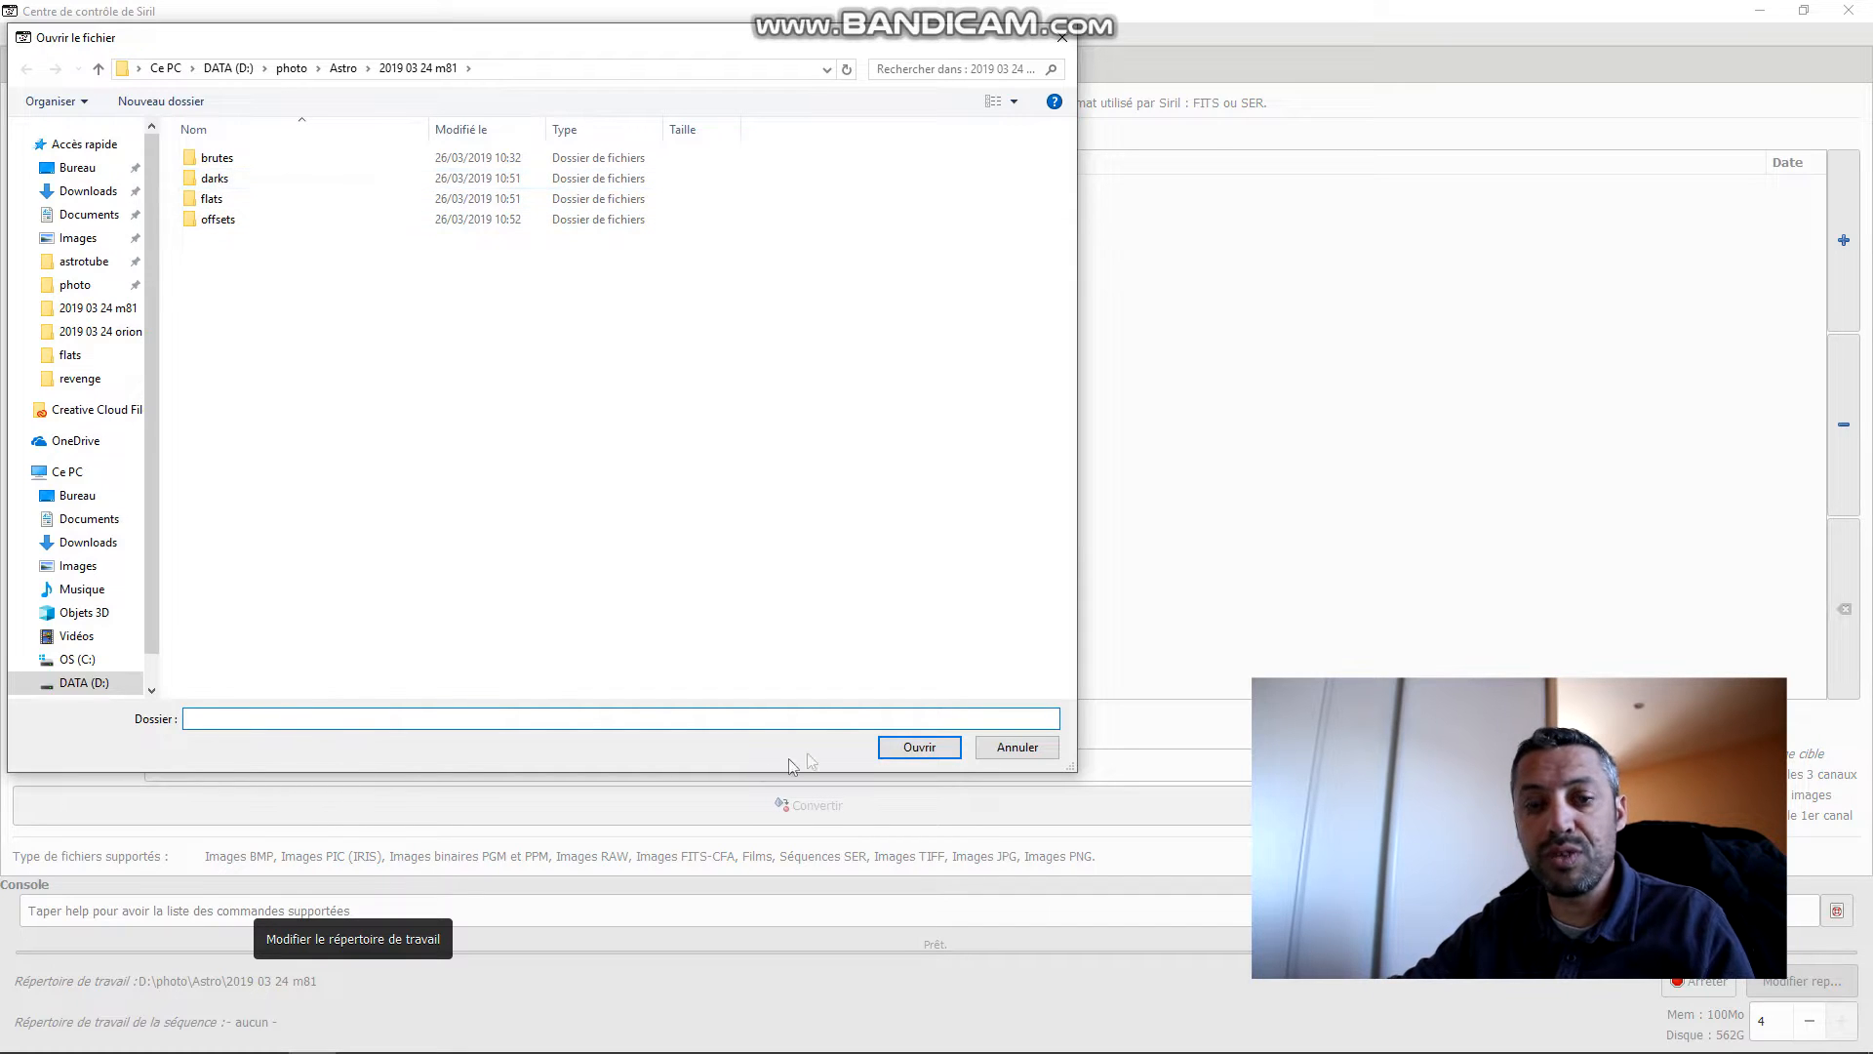
click(906, 747)
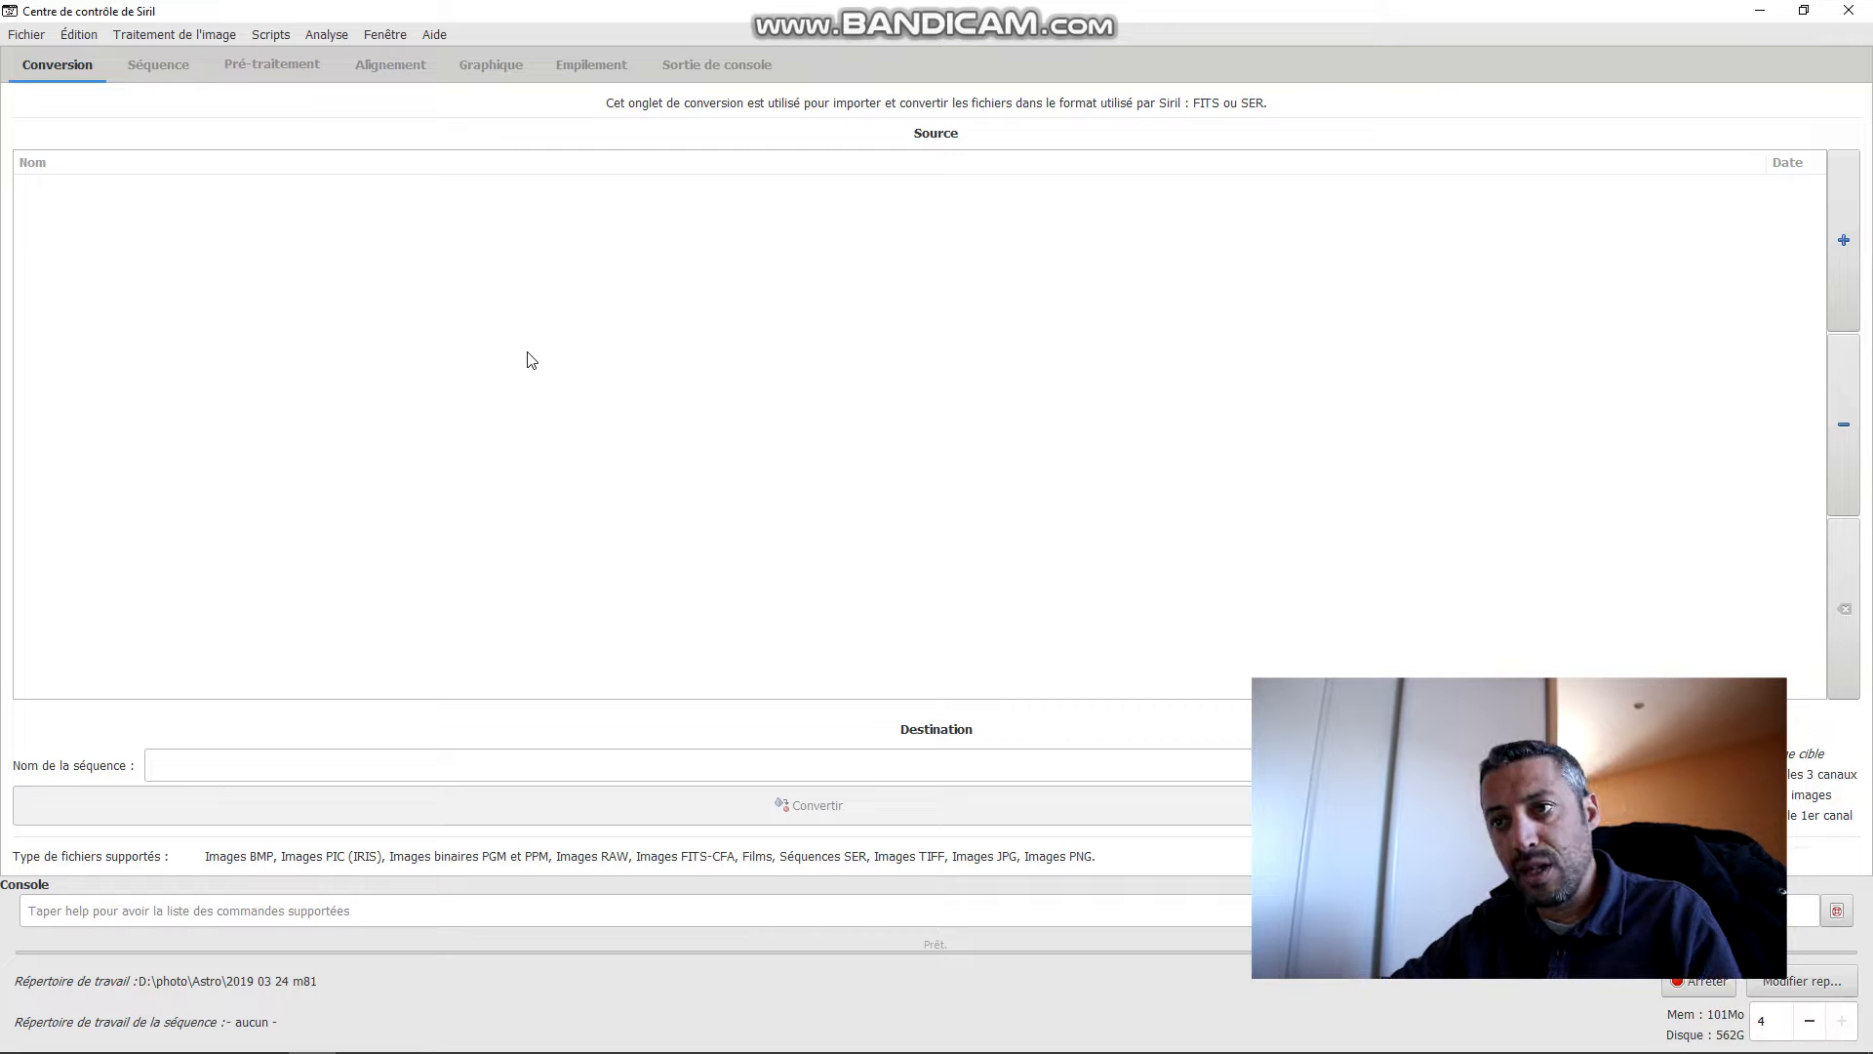
Step: Run the Pre-traitement_APN script on the images in the working directory
click(269, 35)
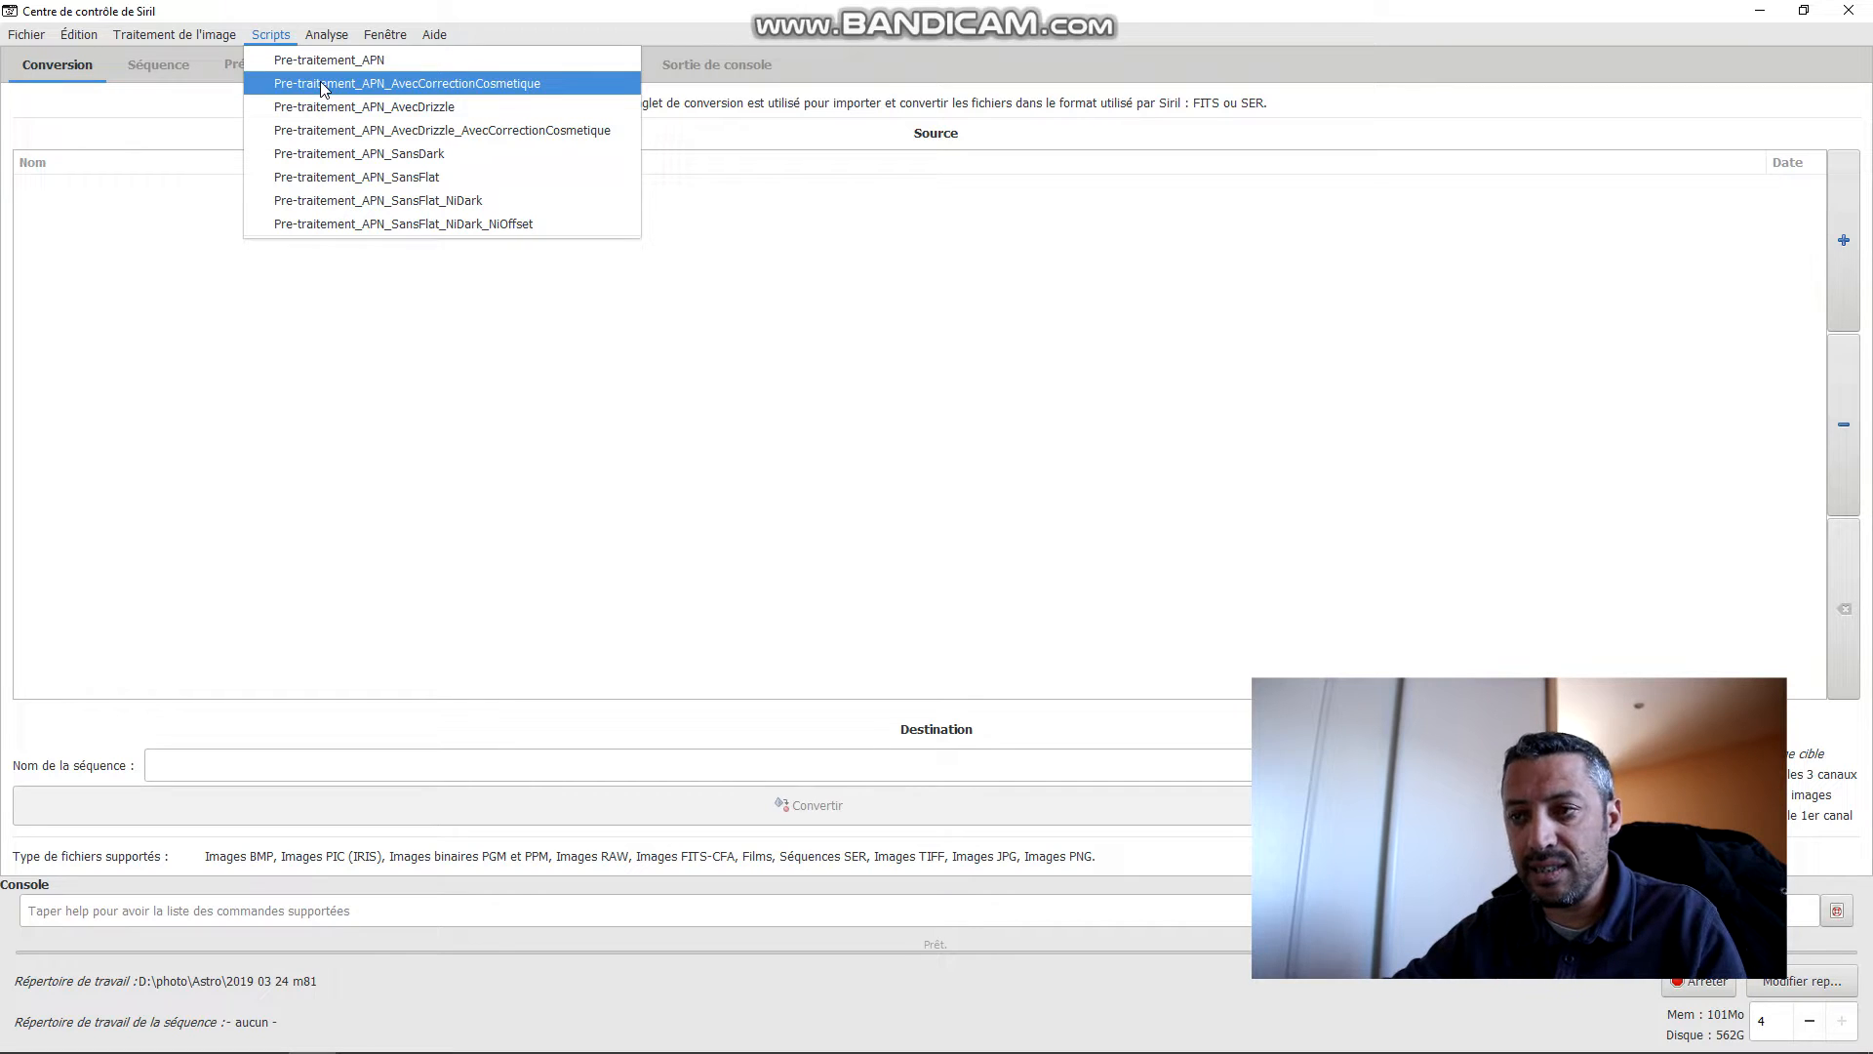
click(413, 10)
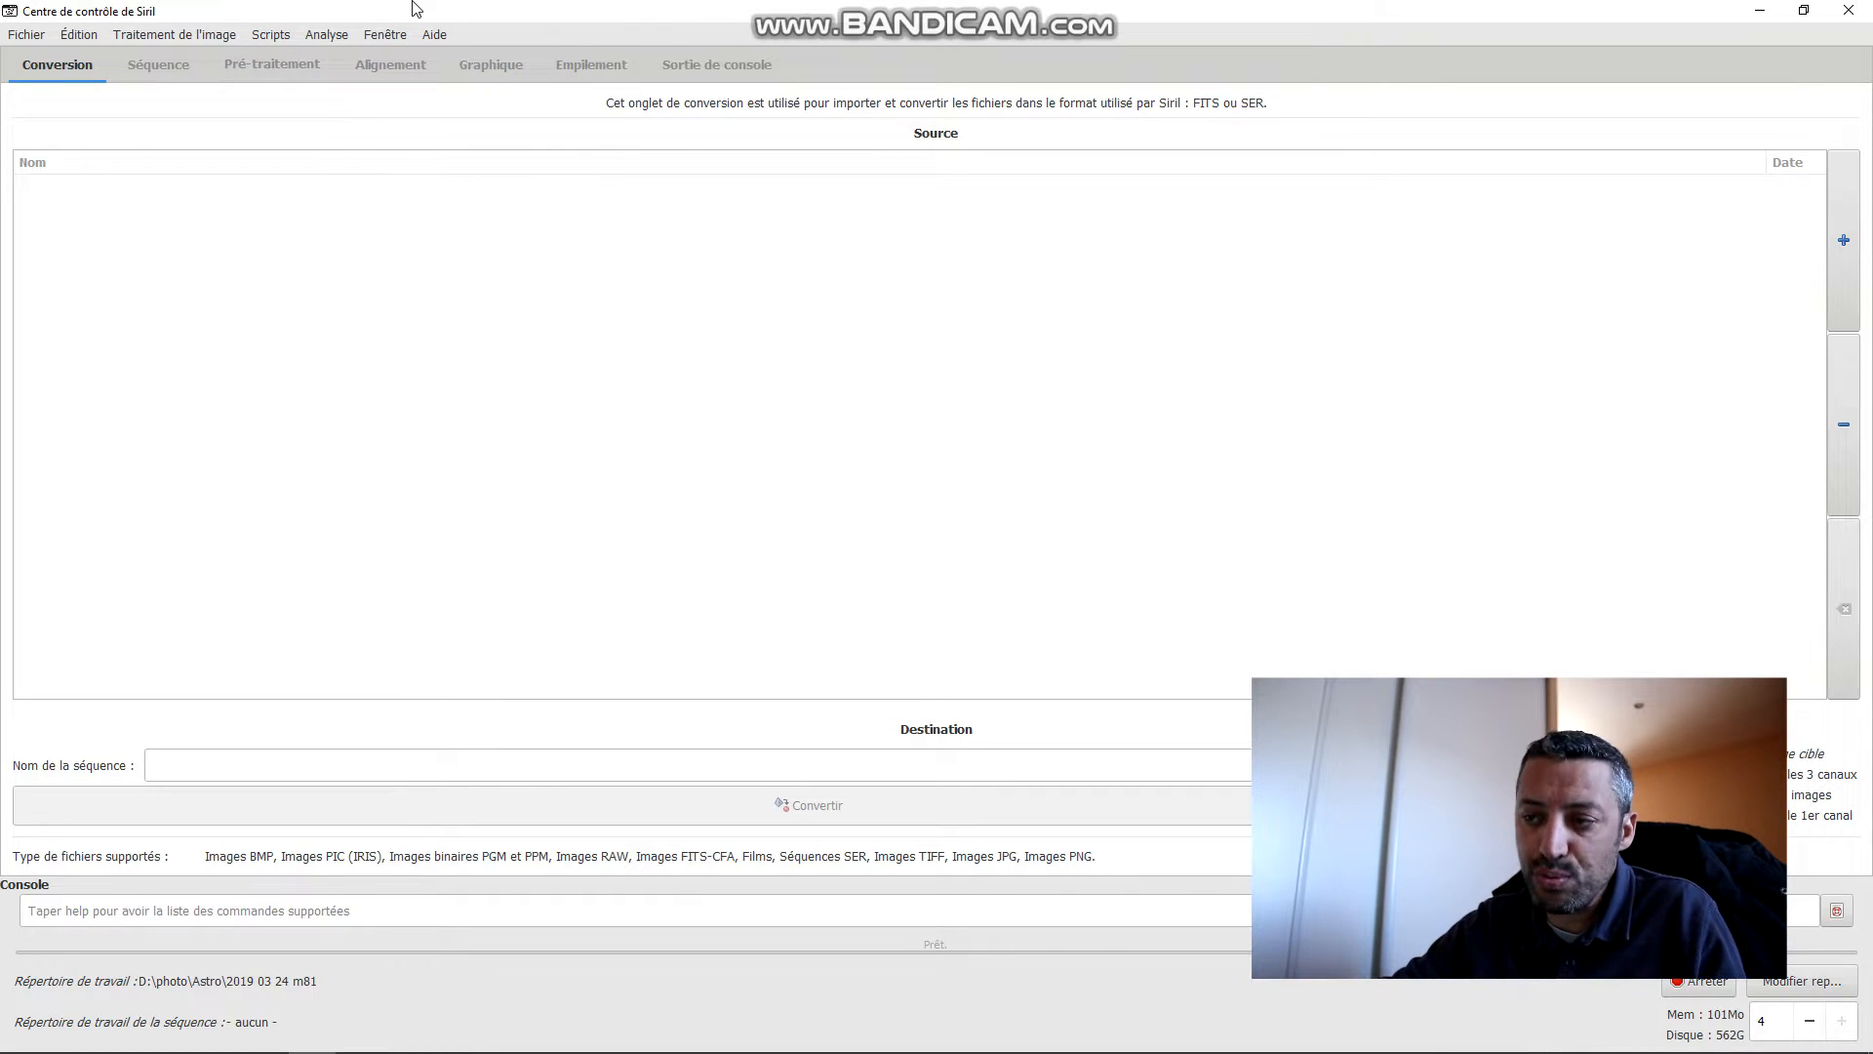
click(274, 37)
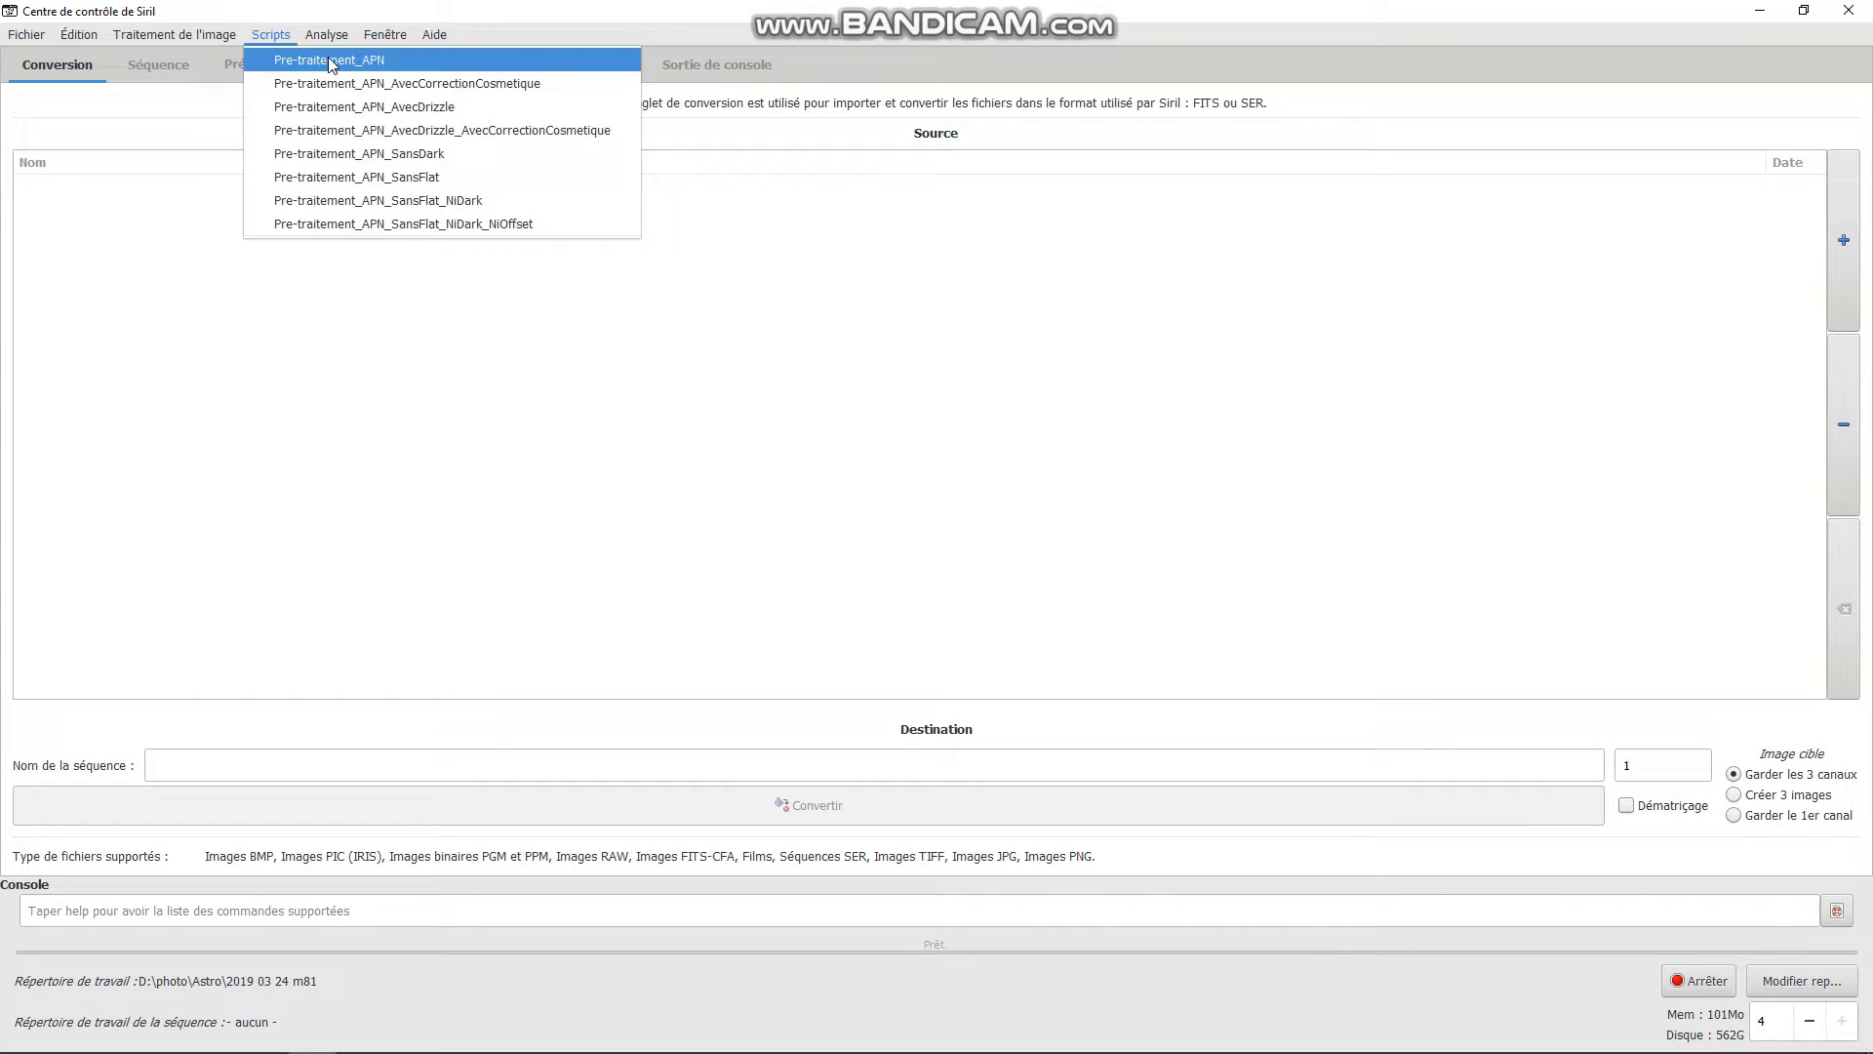
click(1171, 515)
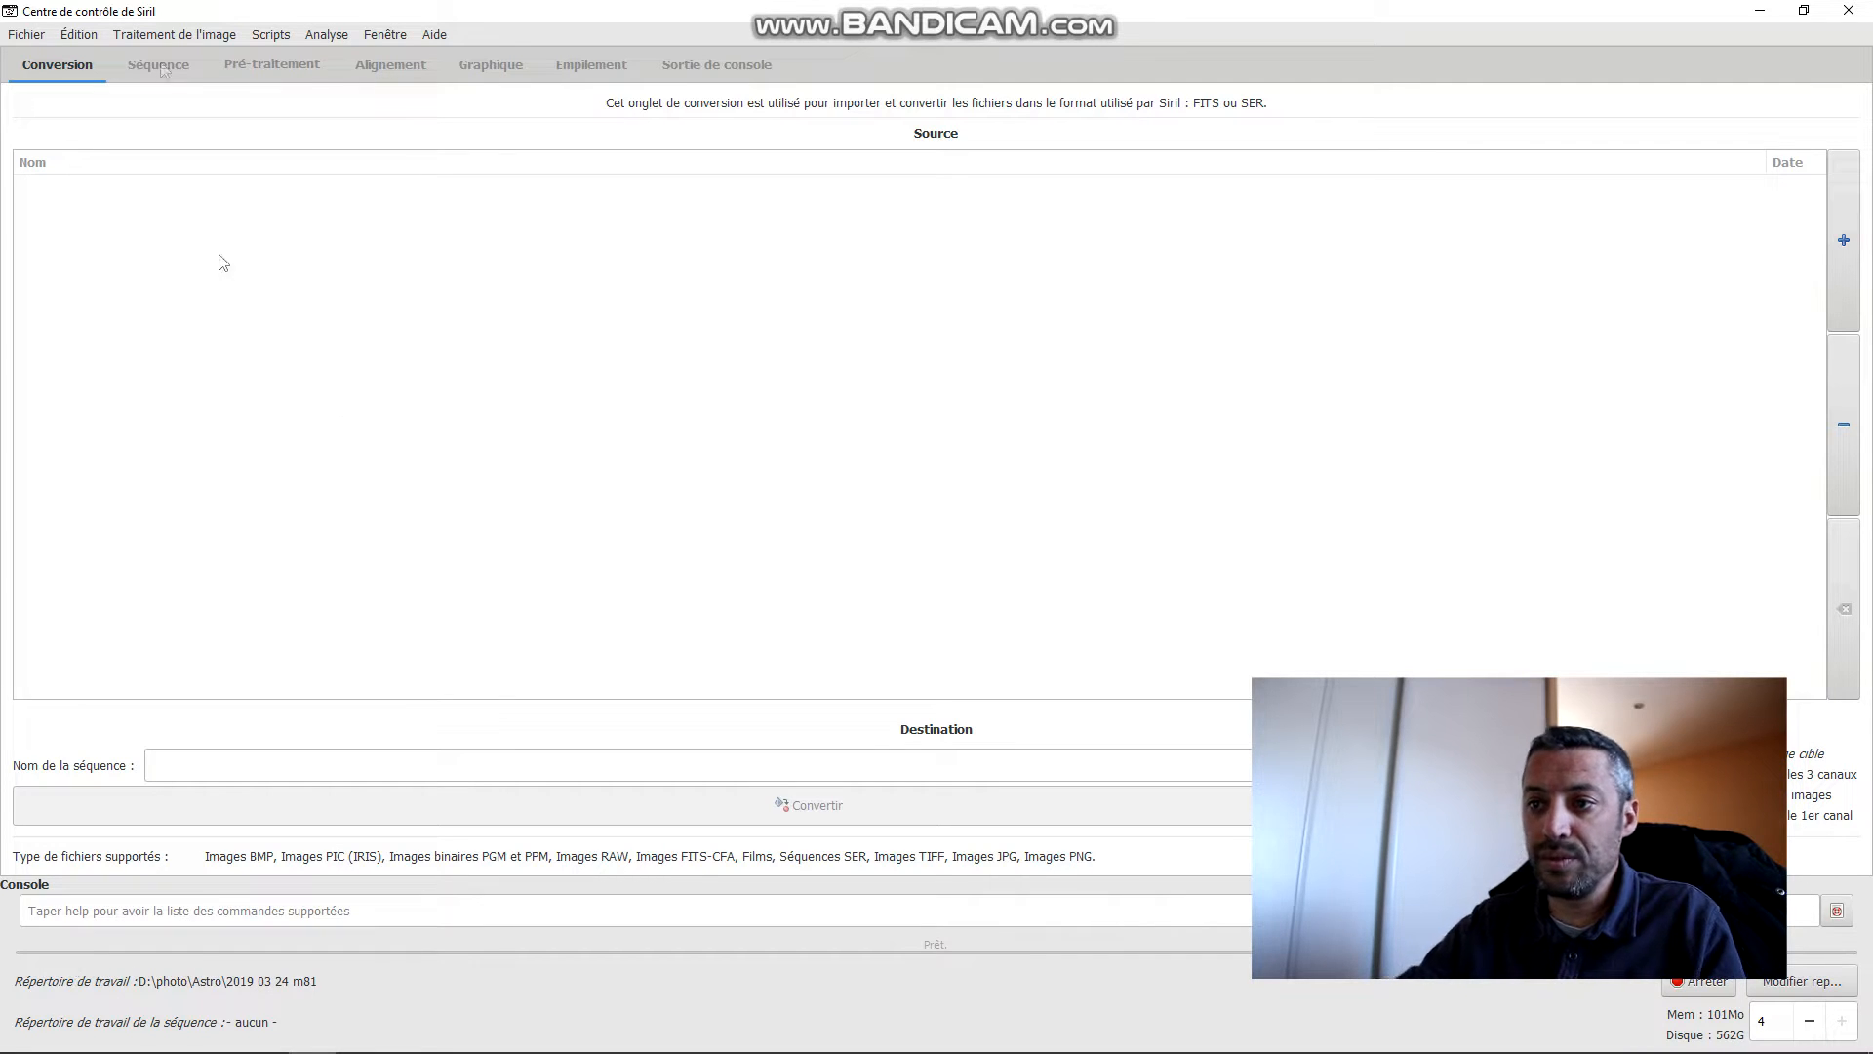
click(259, 36)
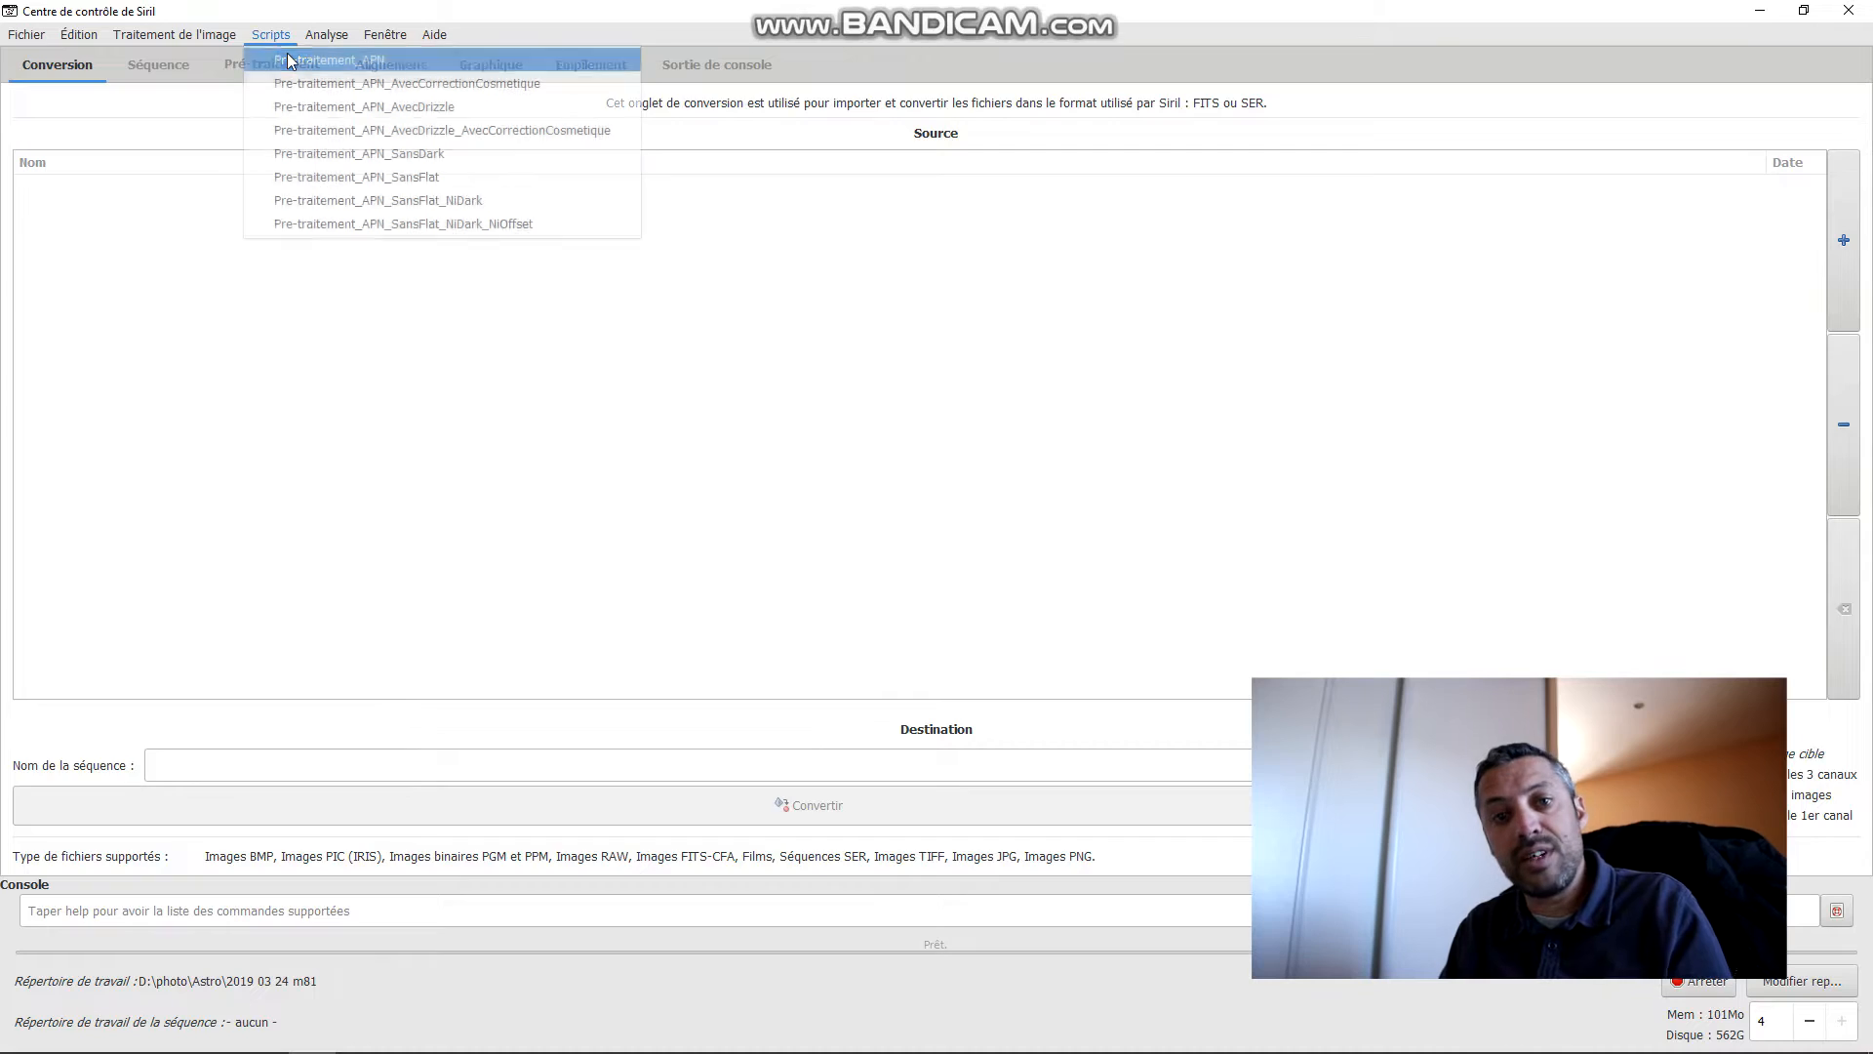
click(290, 60)
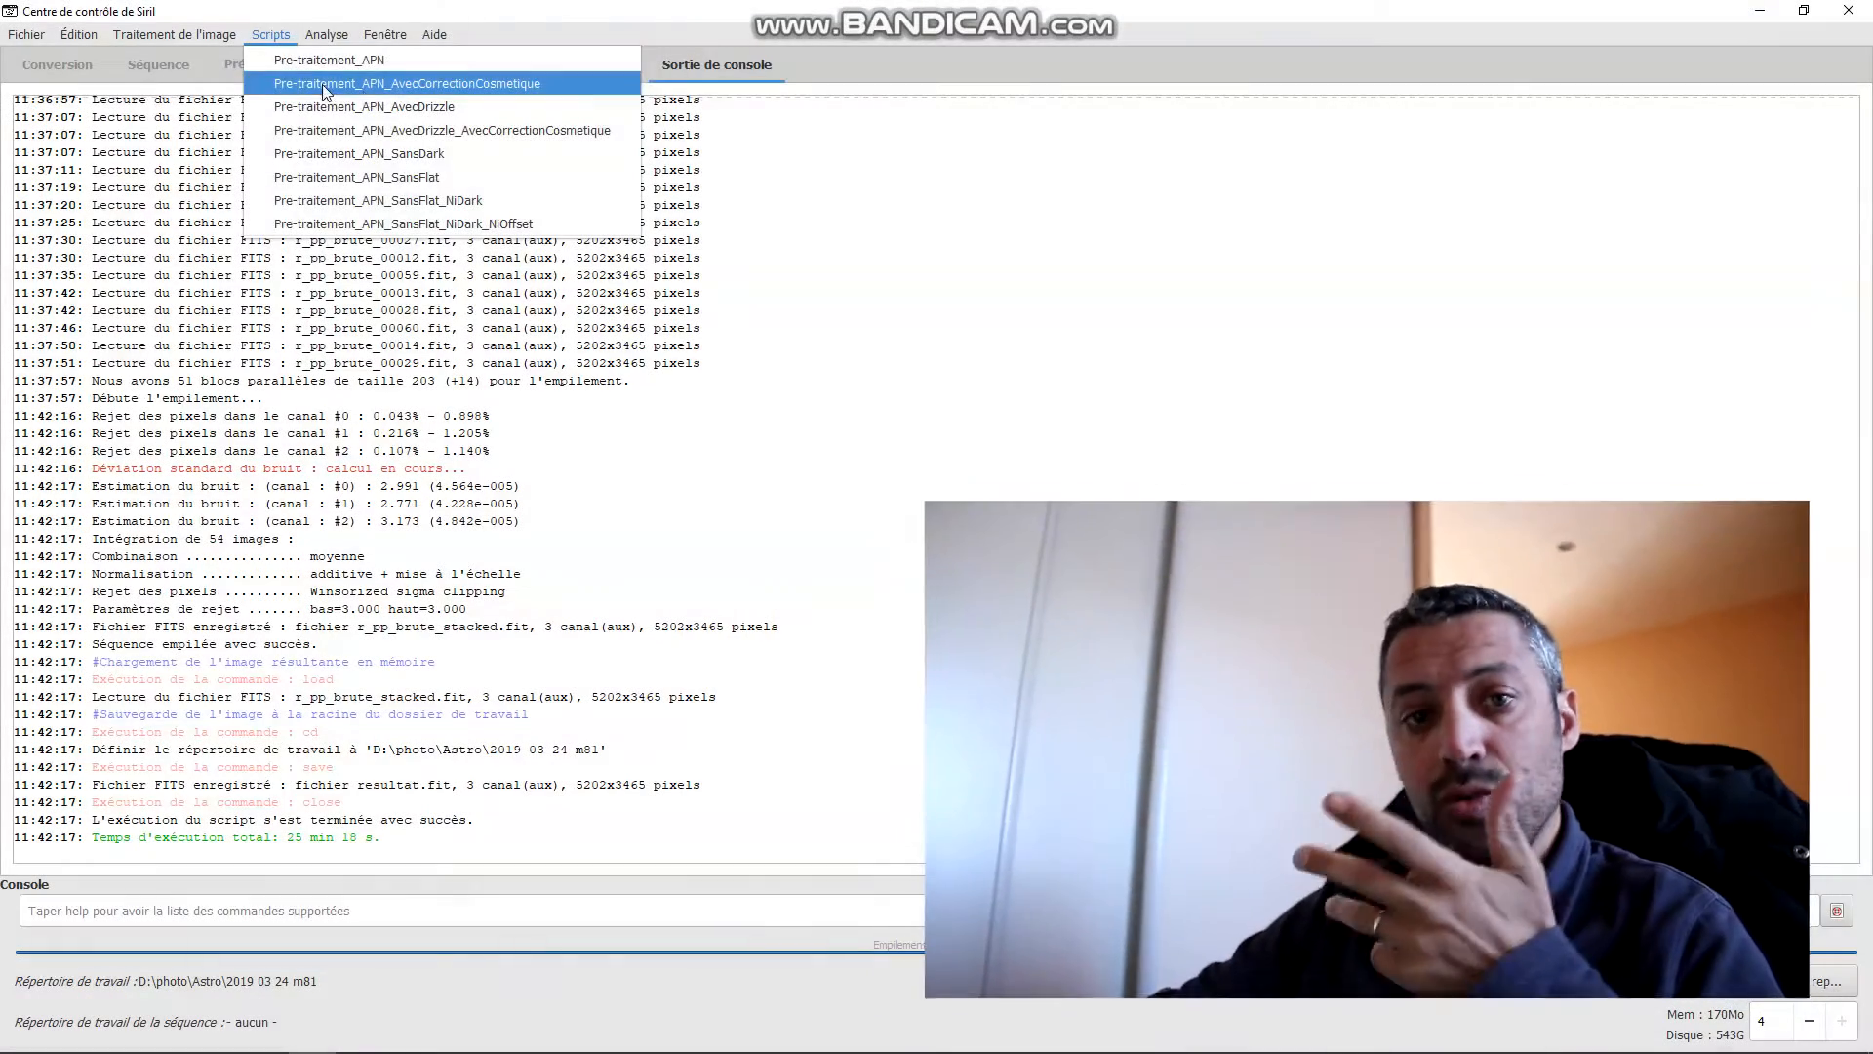
Step: Open resultat.fit, place the RGB image window beside the channel window, and set the display mode to Auto ajustement
mouse_move(340, 23)
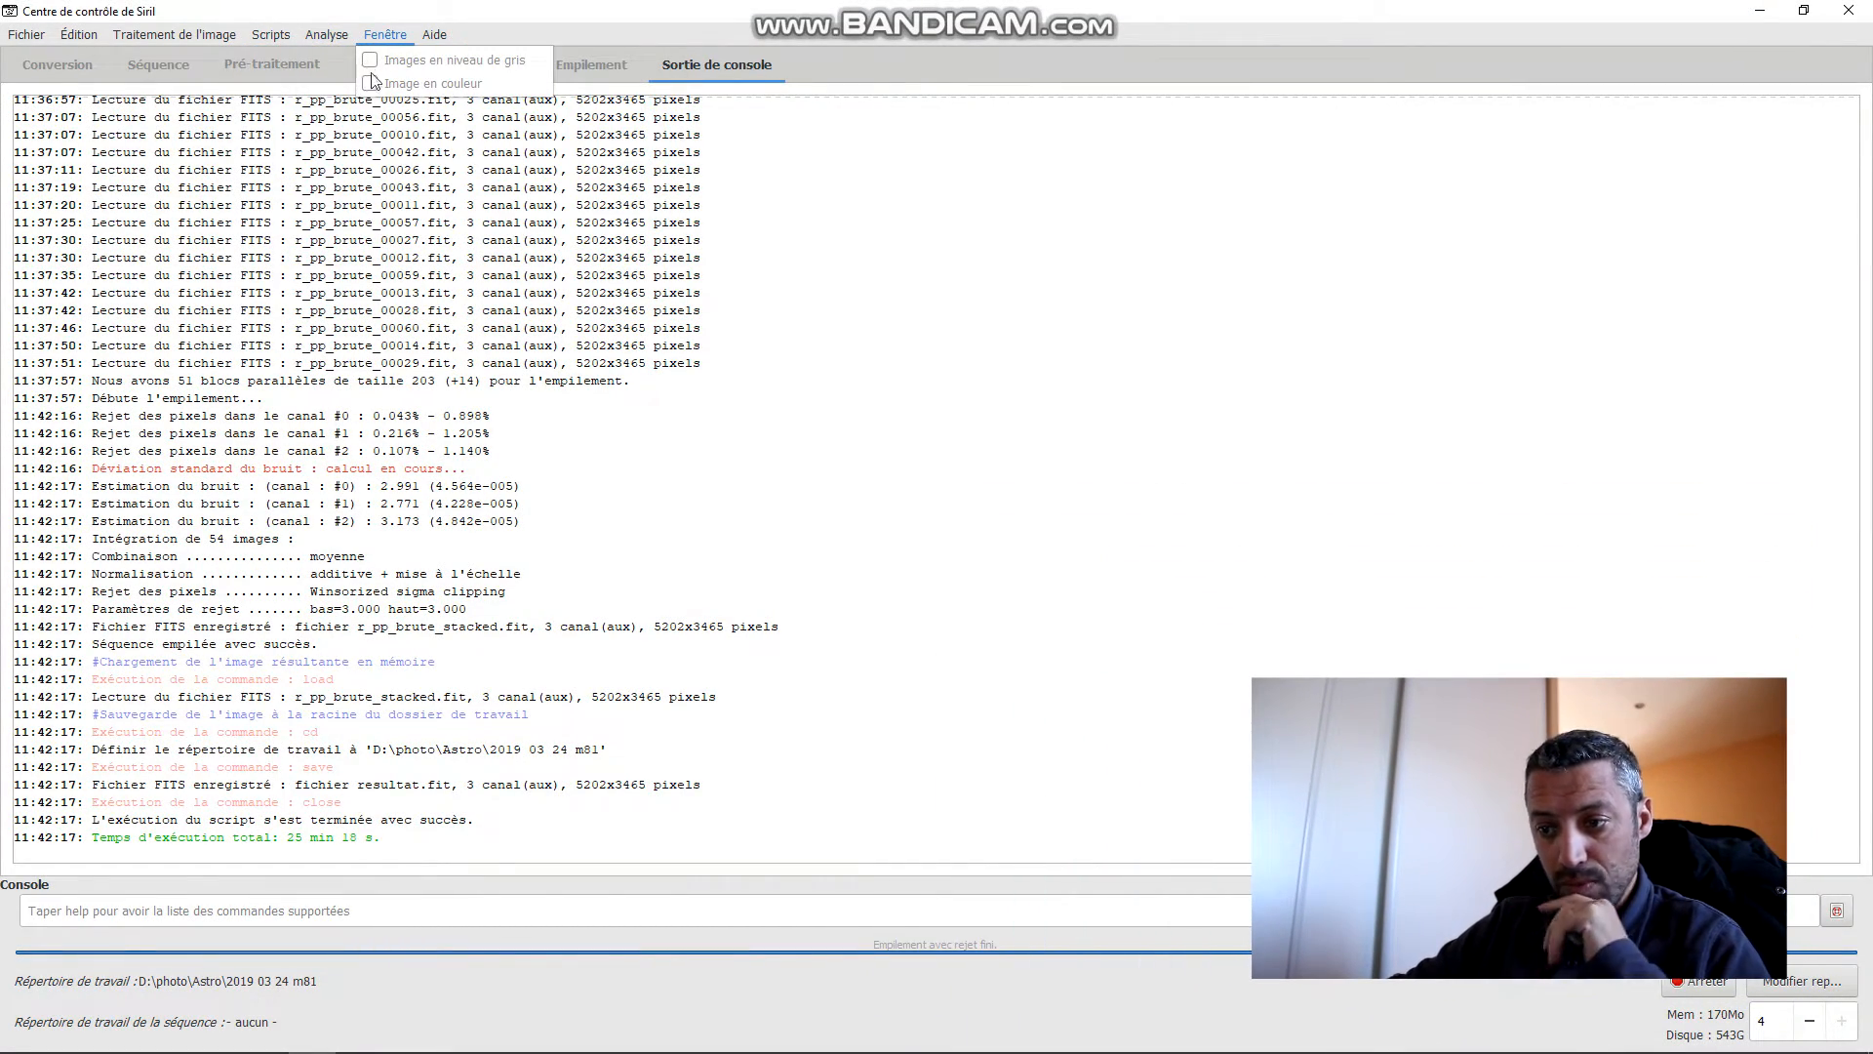
click(45, 60)
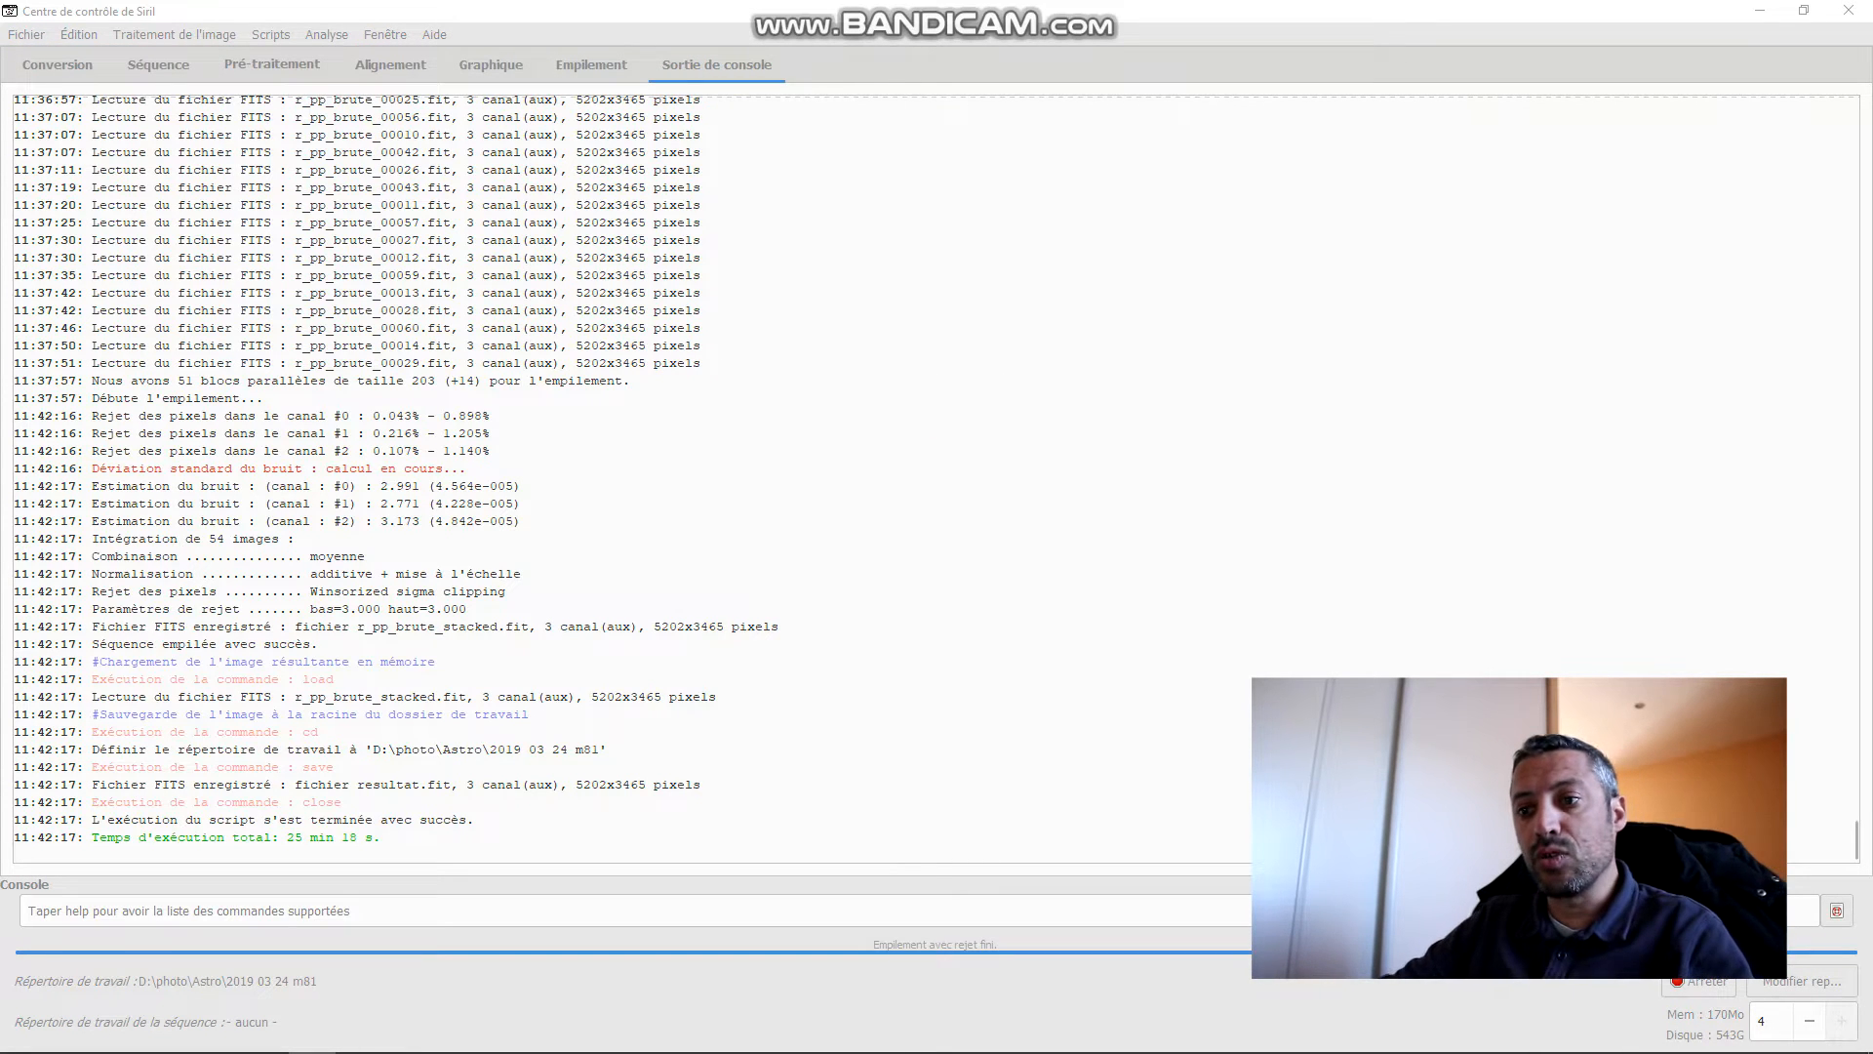
double_click(384, 423)
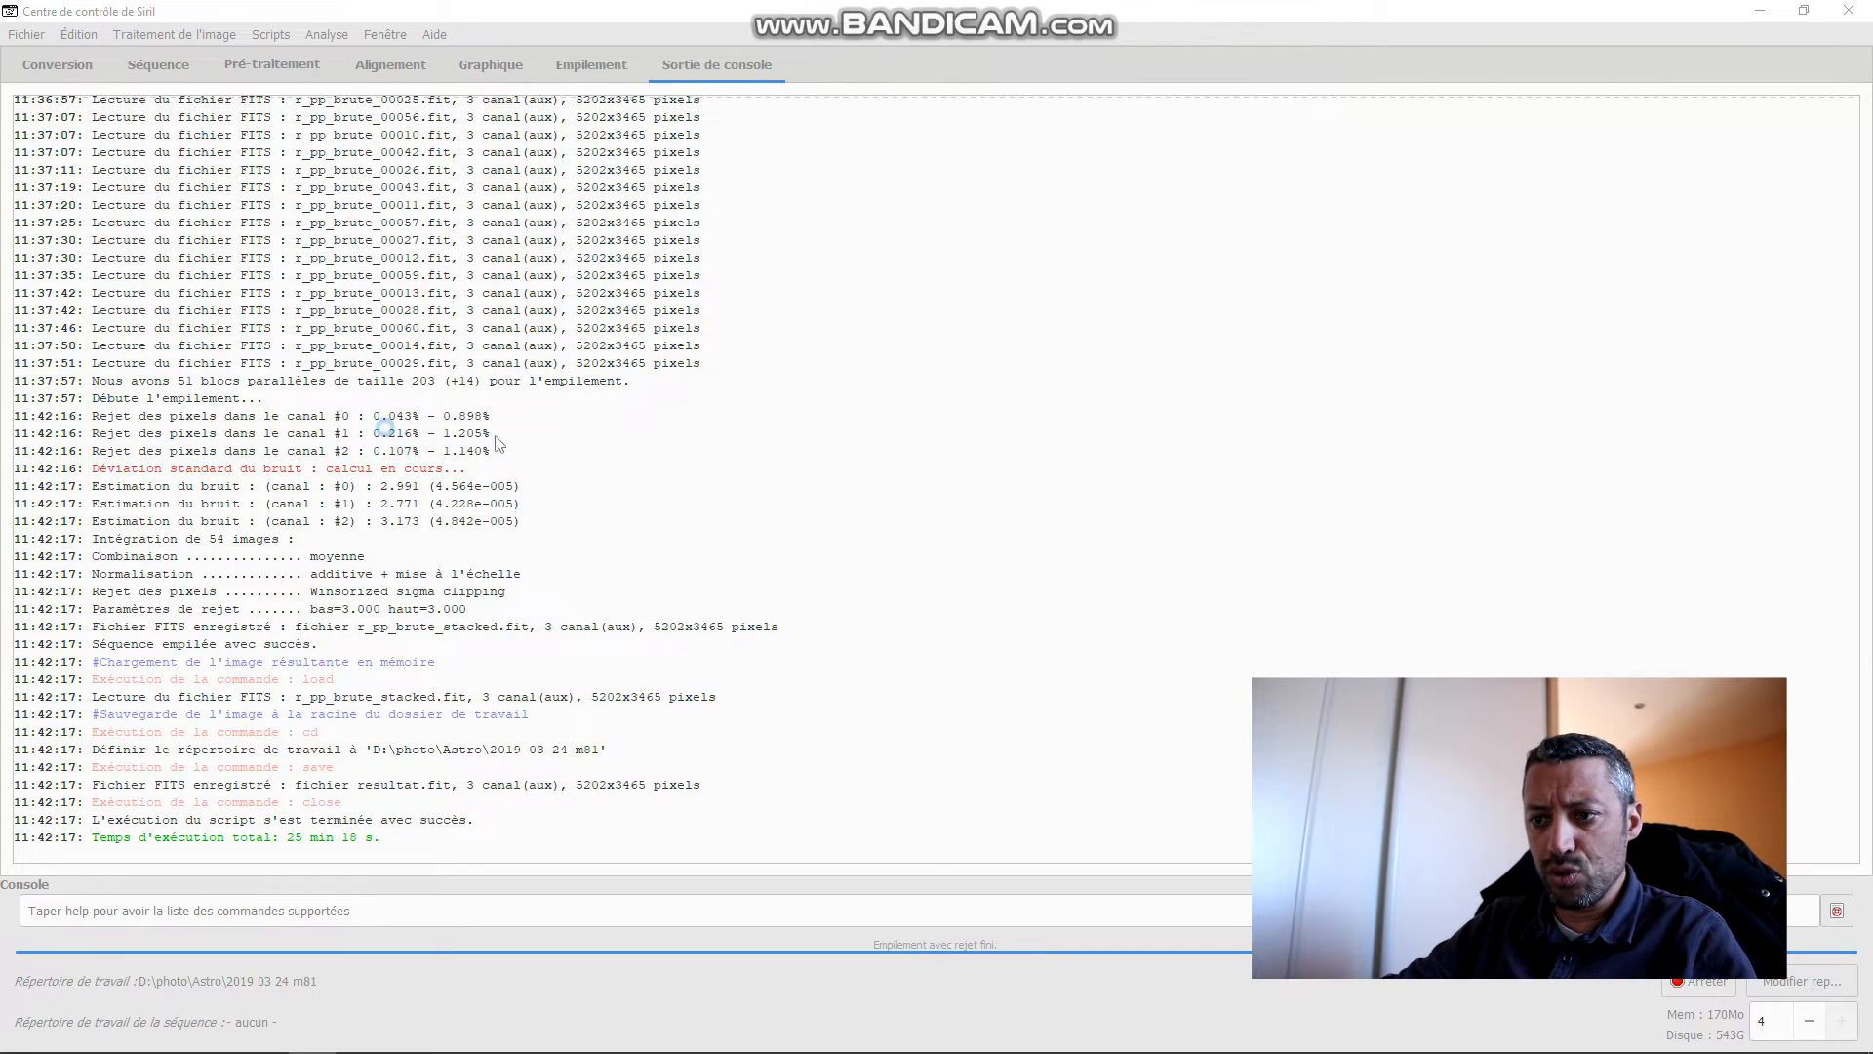
drag(518, 124, 1284, 104)
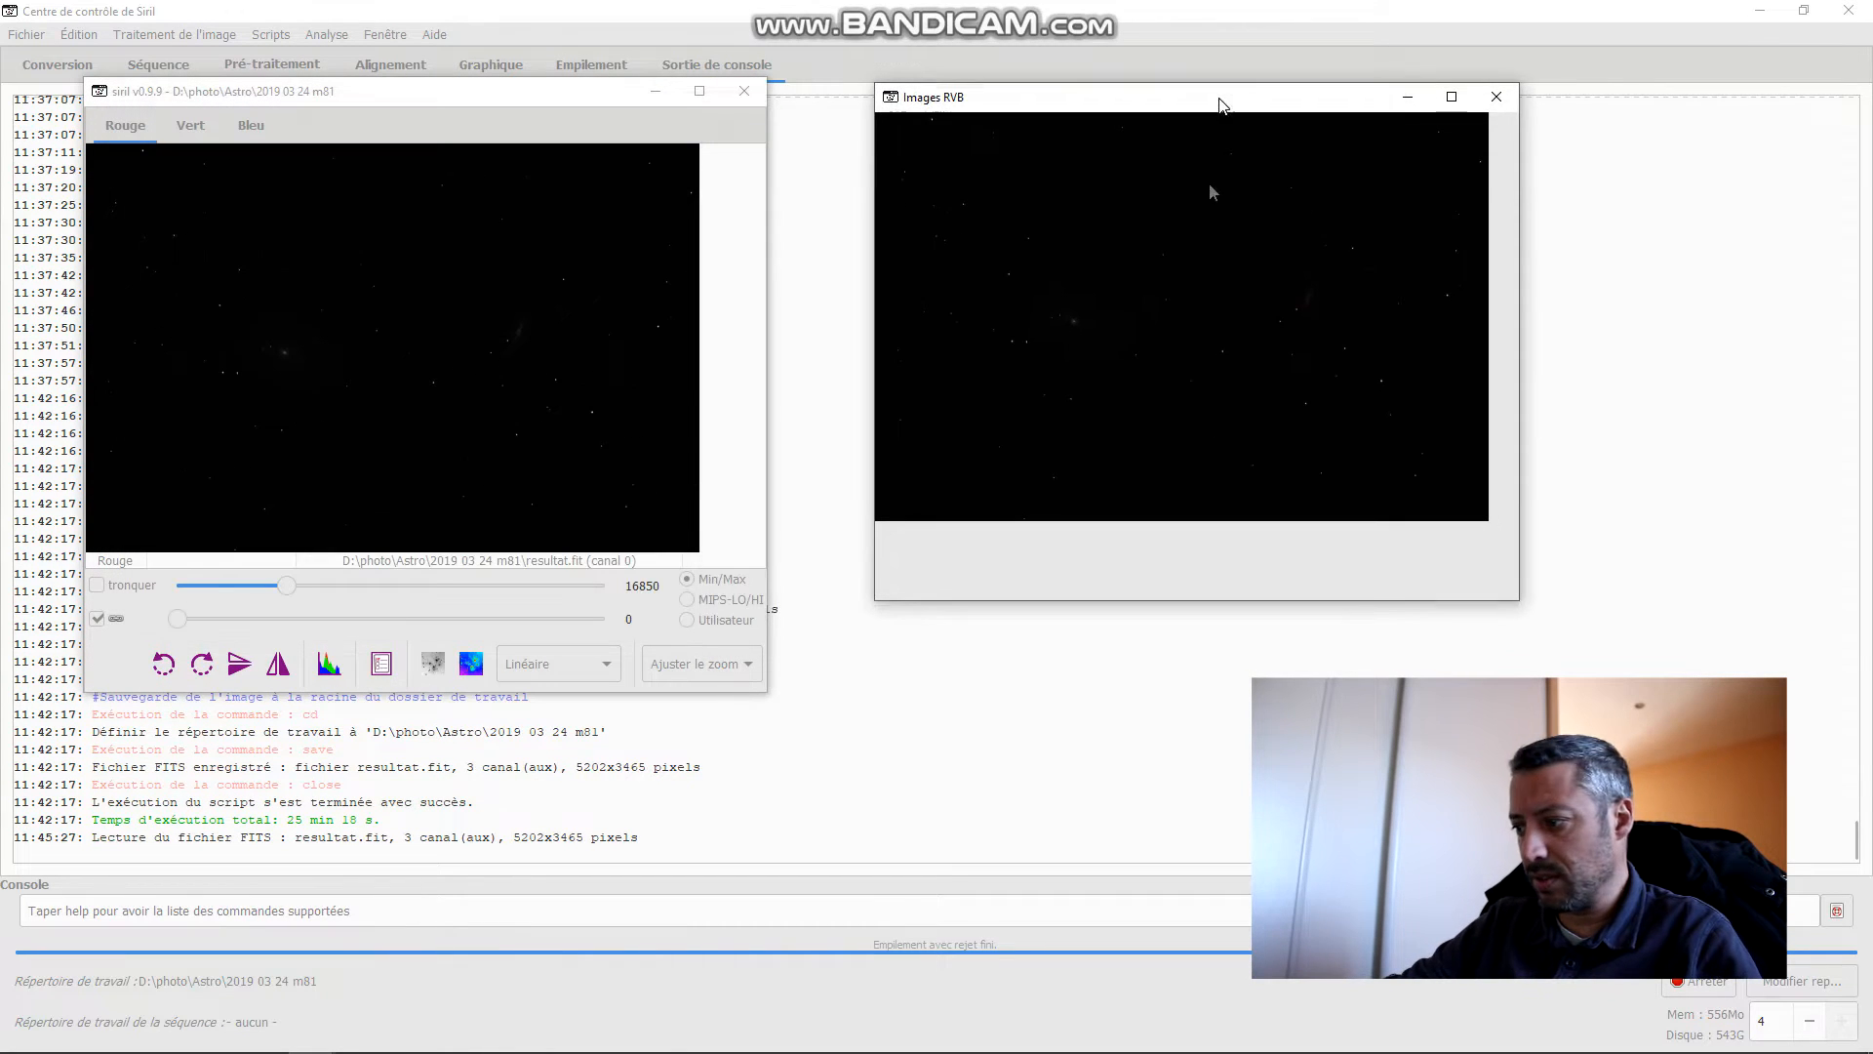
click(534, 674)
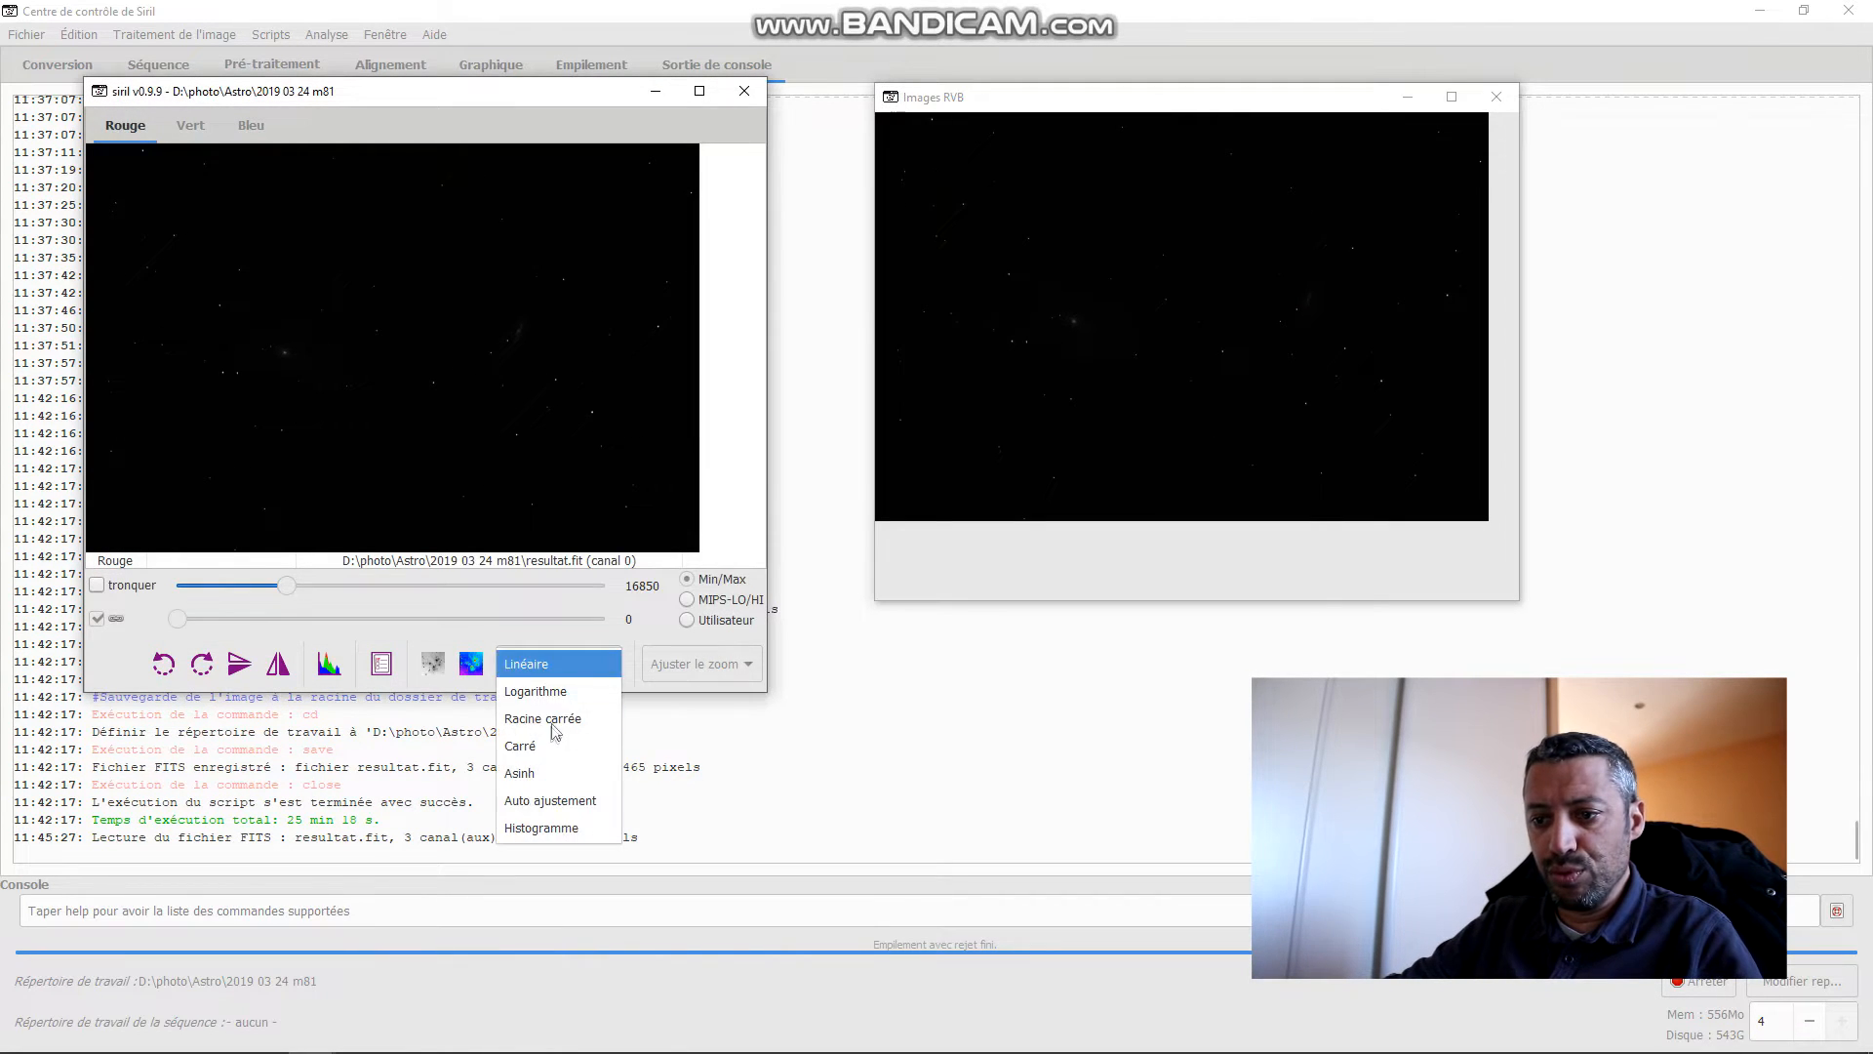
click(553, 800)
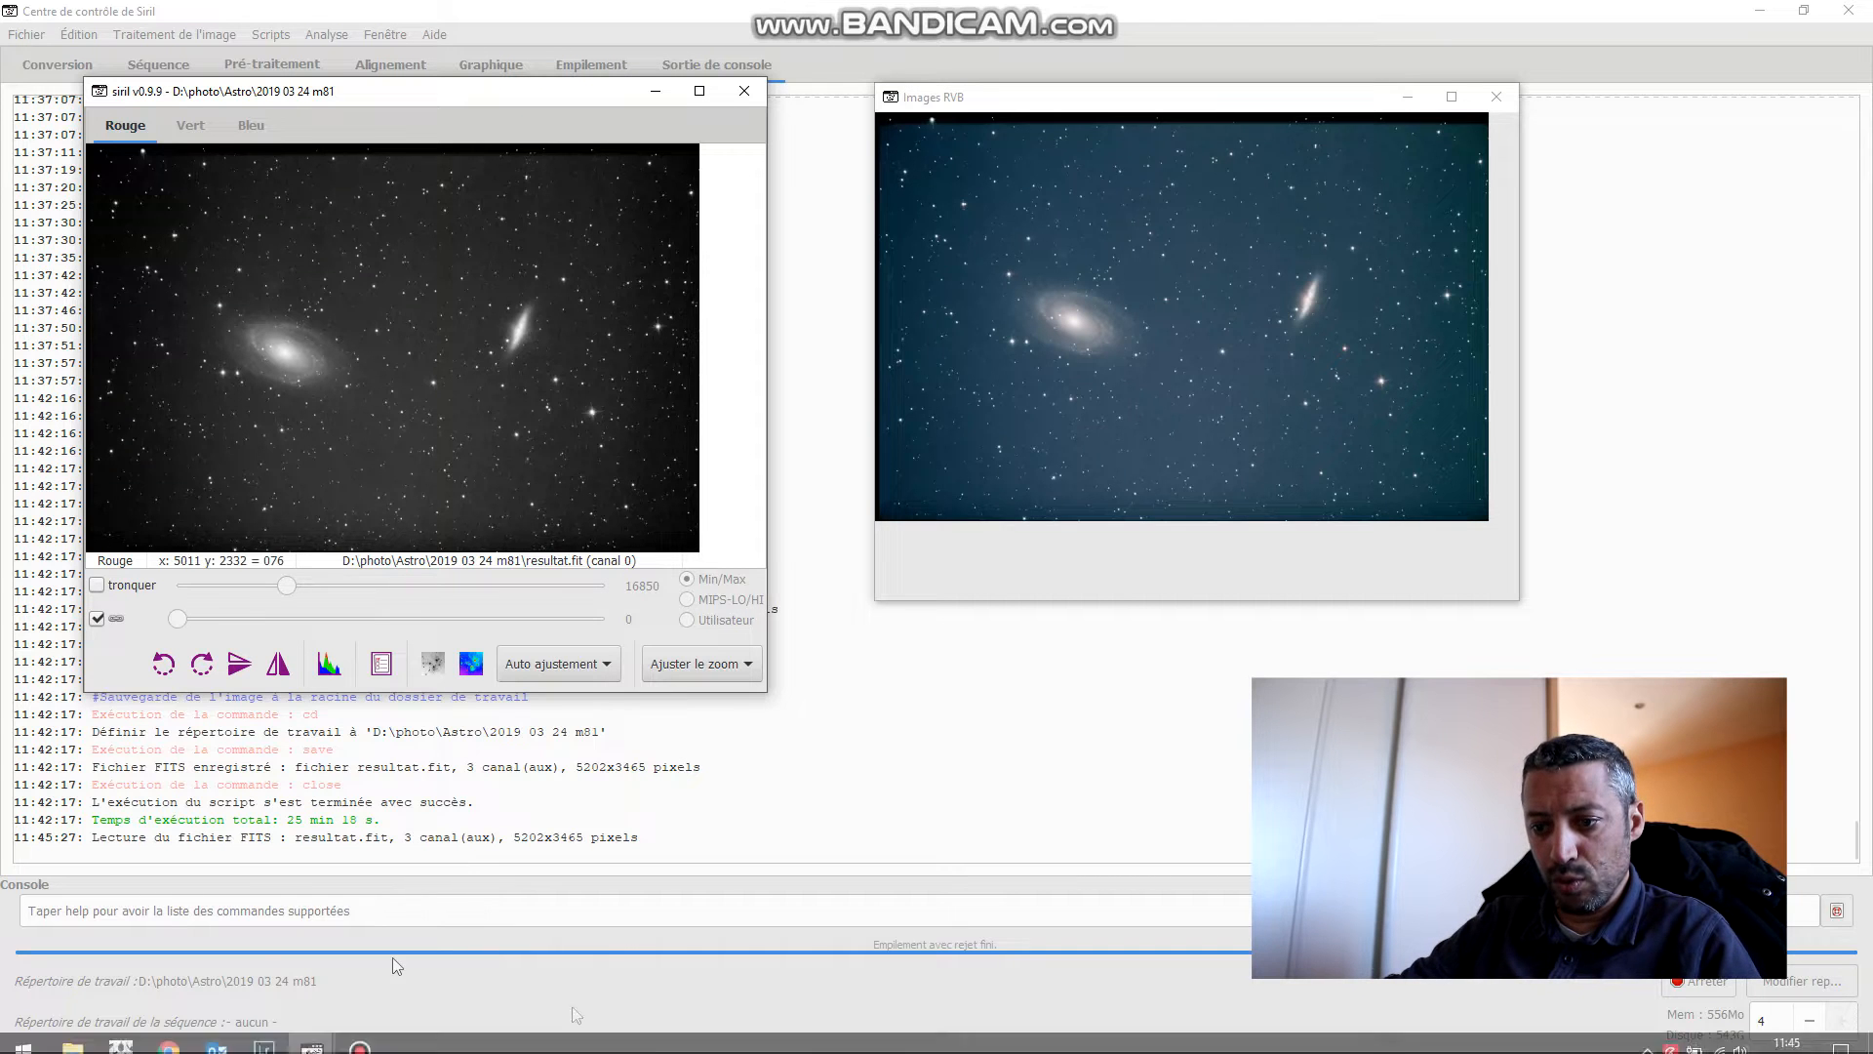
Step: Switch to File Explorer and rename resultat.fit in the 2019 03 24 m81 folder as resultata.fit, then close the folder window
mouse_move(73, 1034)
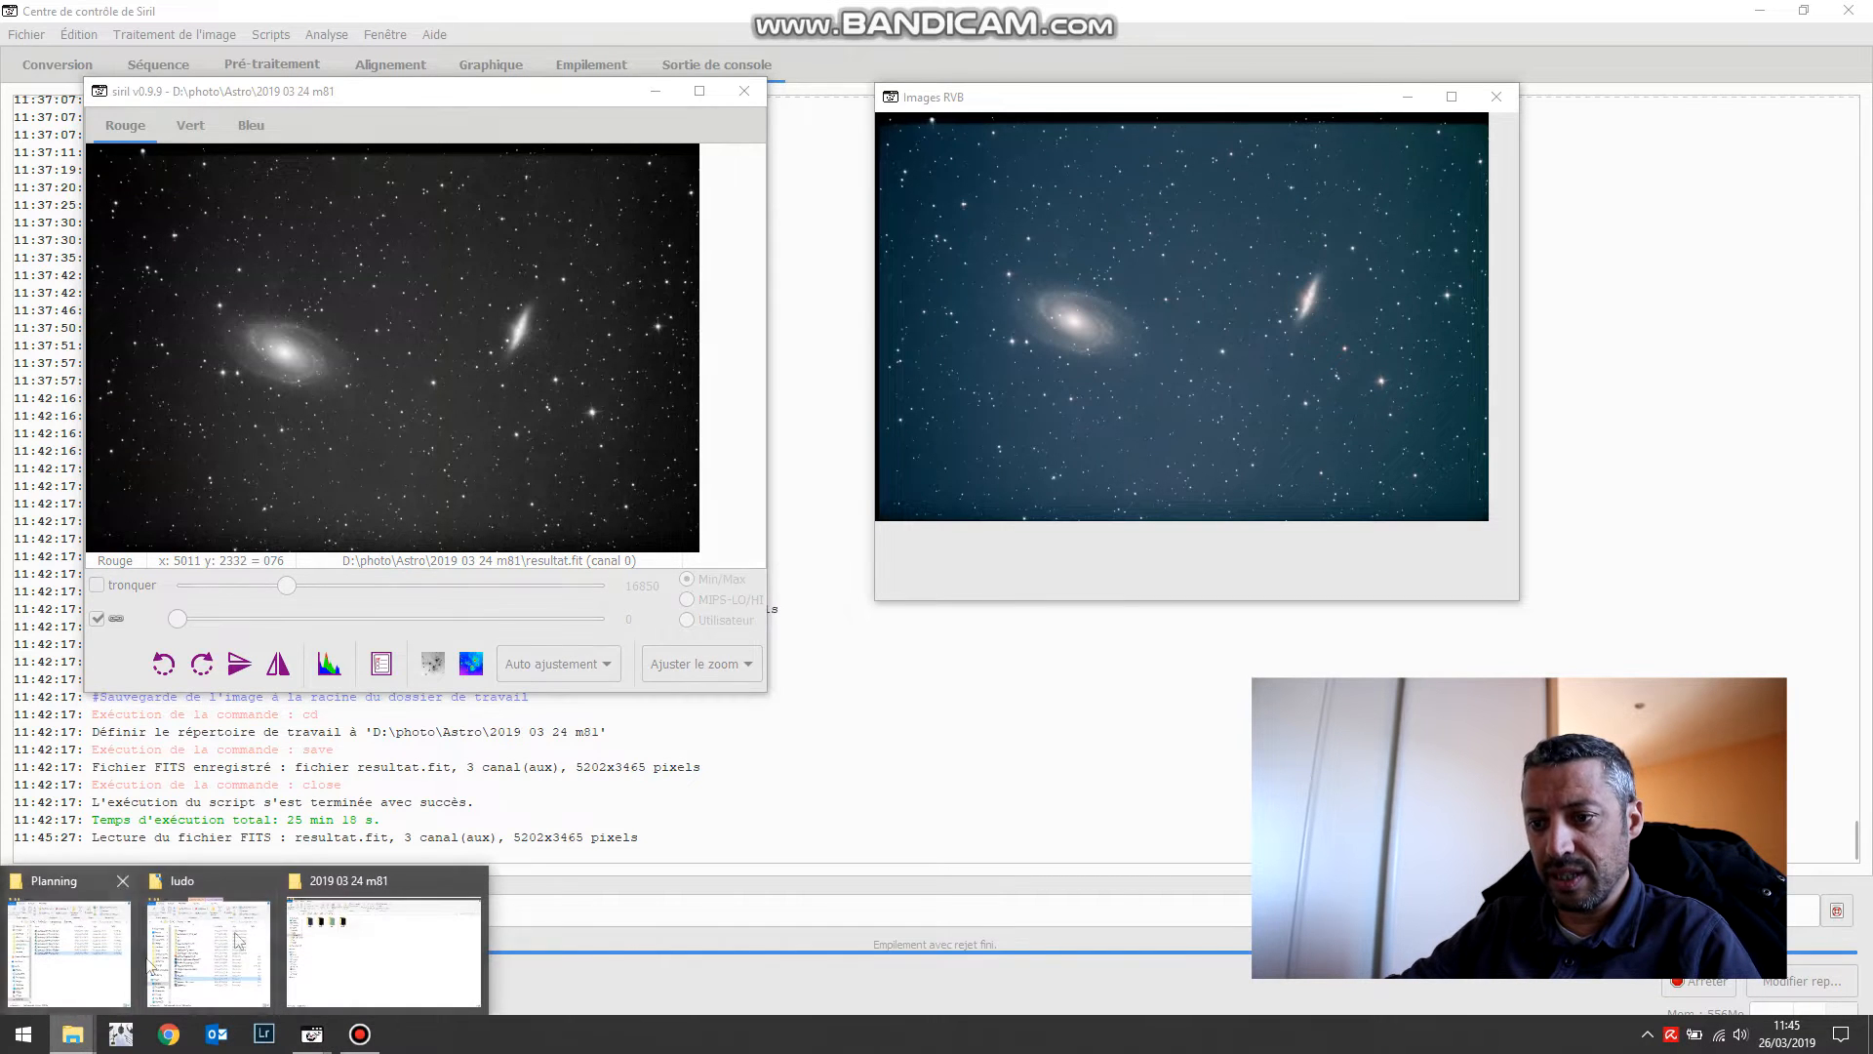
click(376, 936)
click(652, 283)
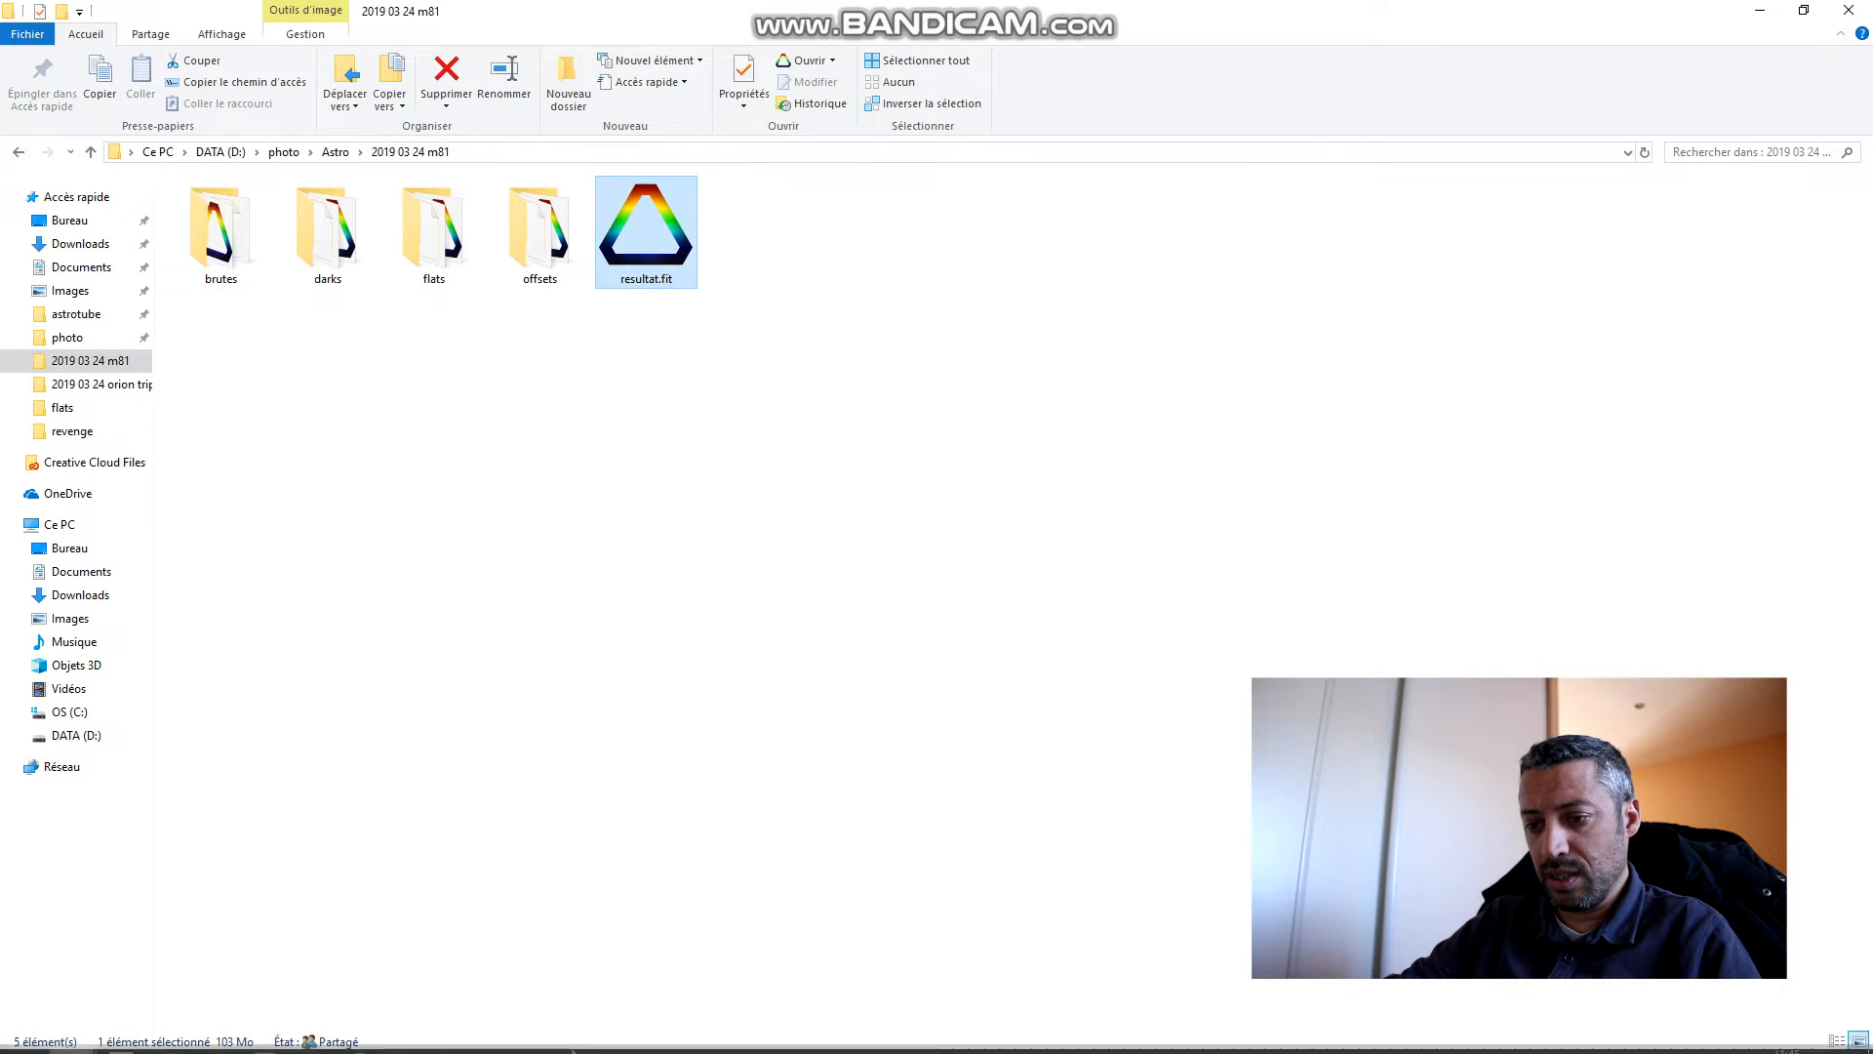
click(121, 1034)
click(661, 281)
text(a)
key(Return)
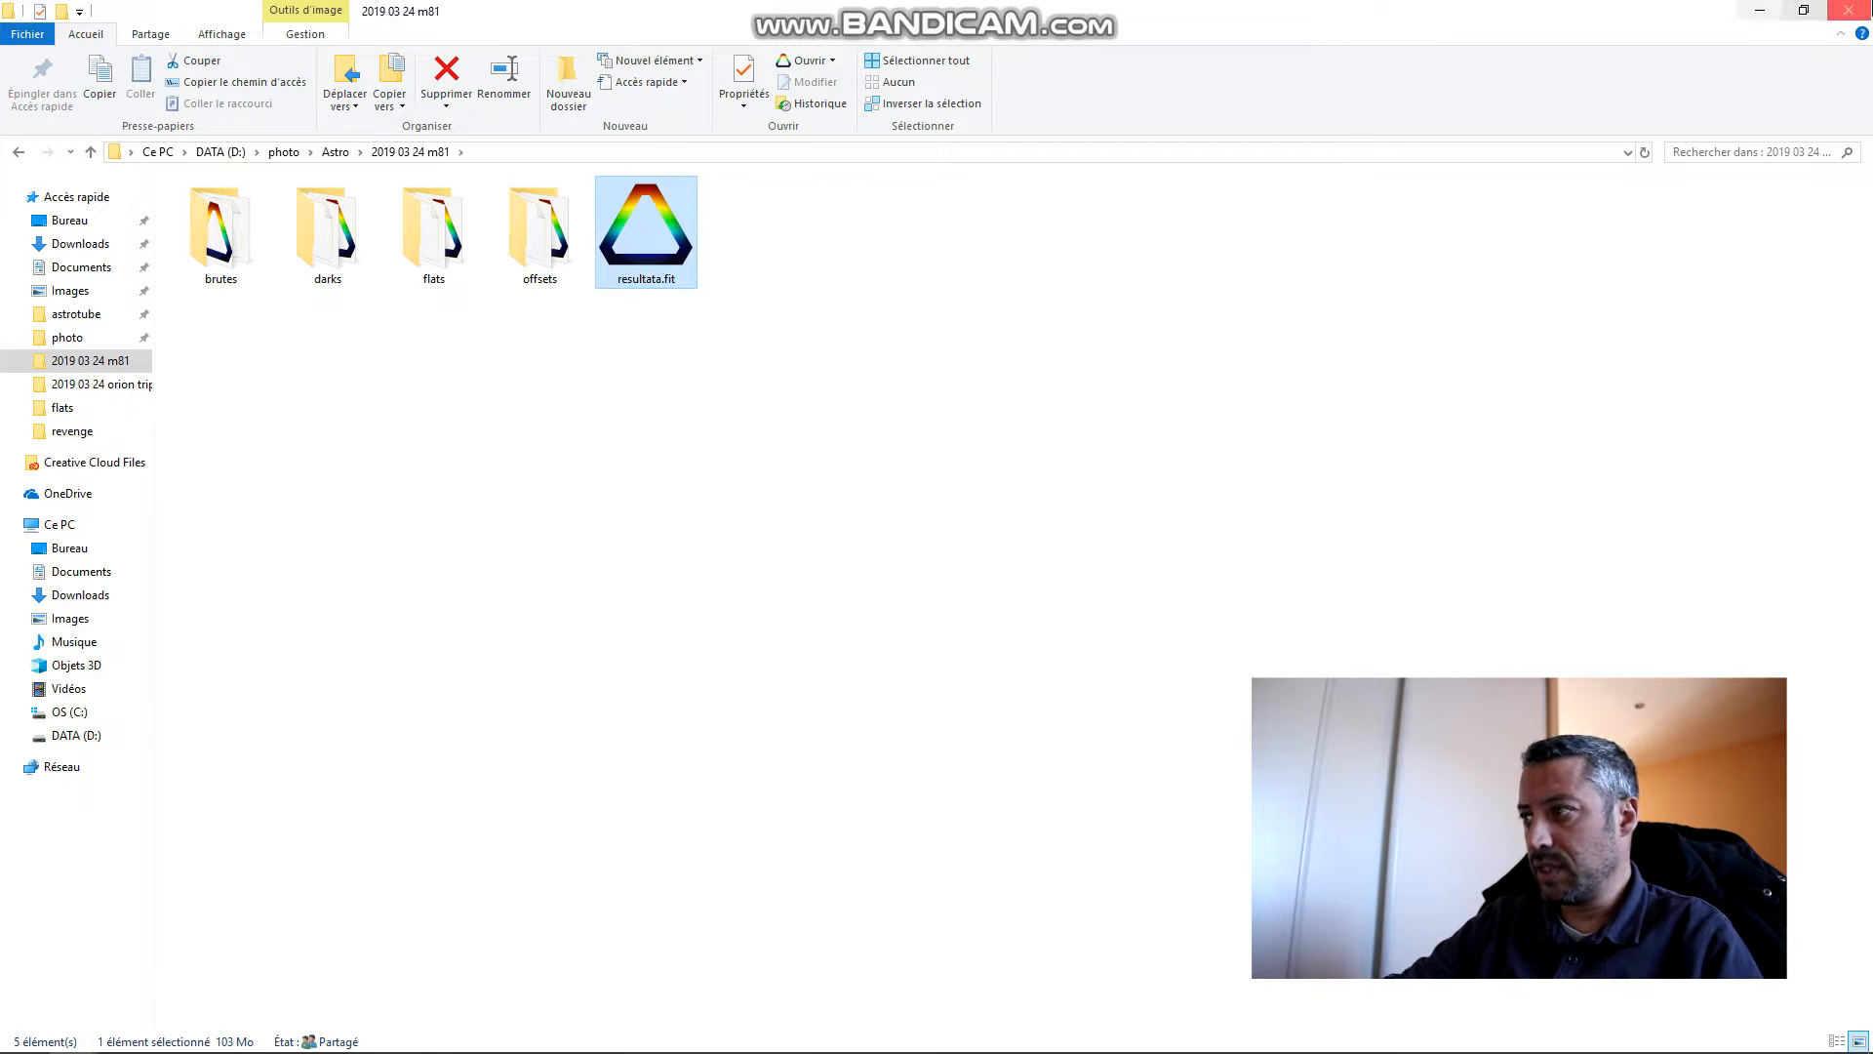
click(1859, 8)
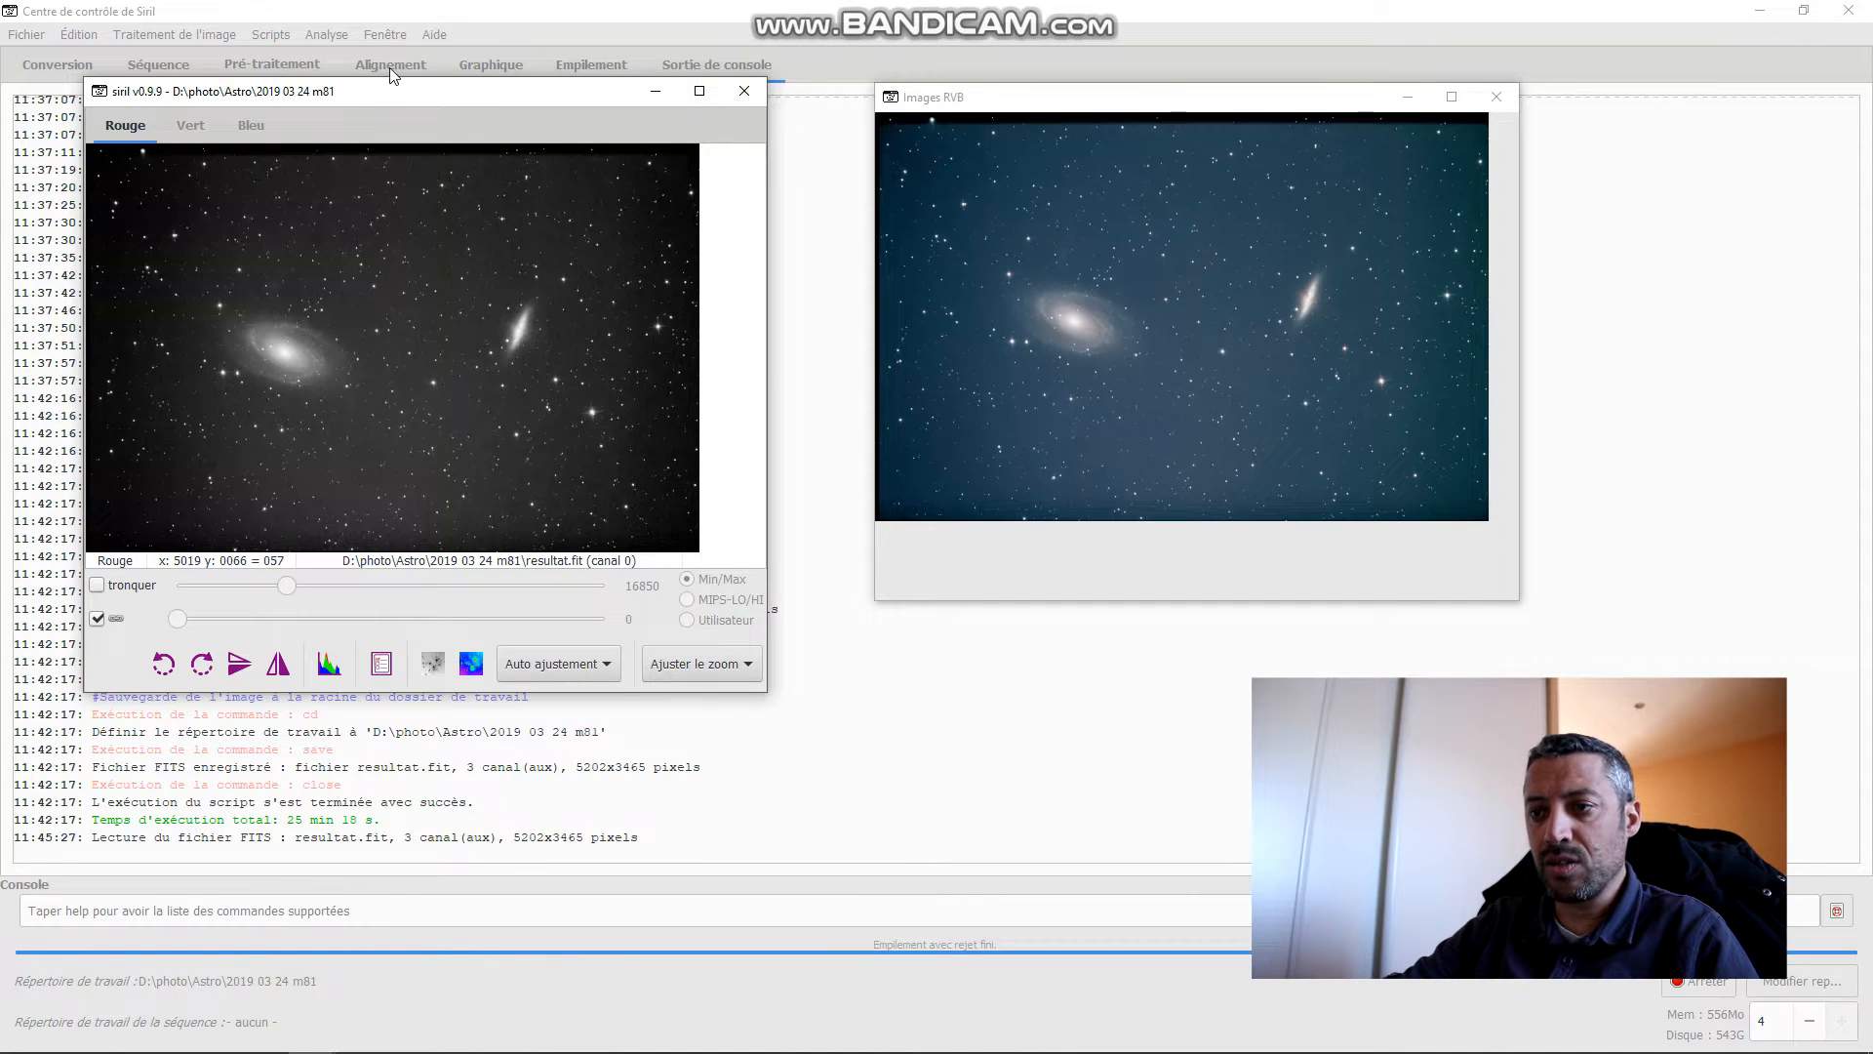
Step: Run the Pre-traitement_APN_AvecCorrectionCosmetique script on the working directory
click(263, 36)
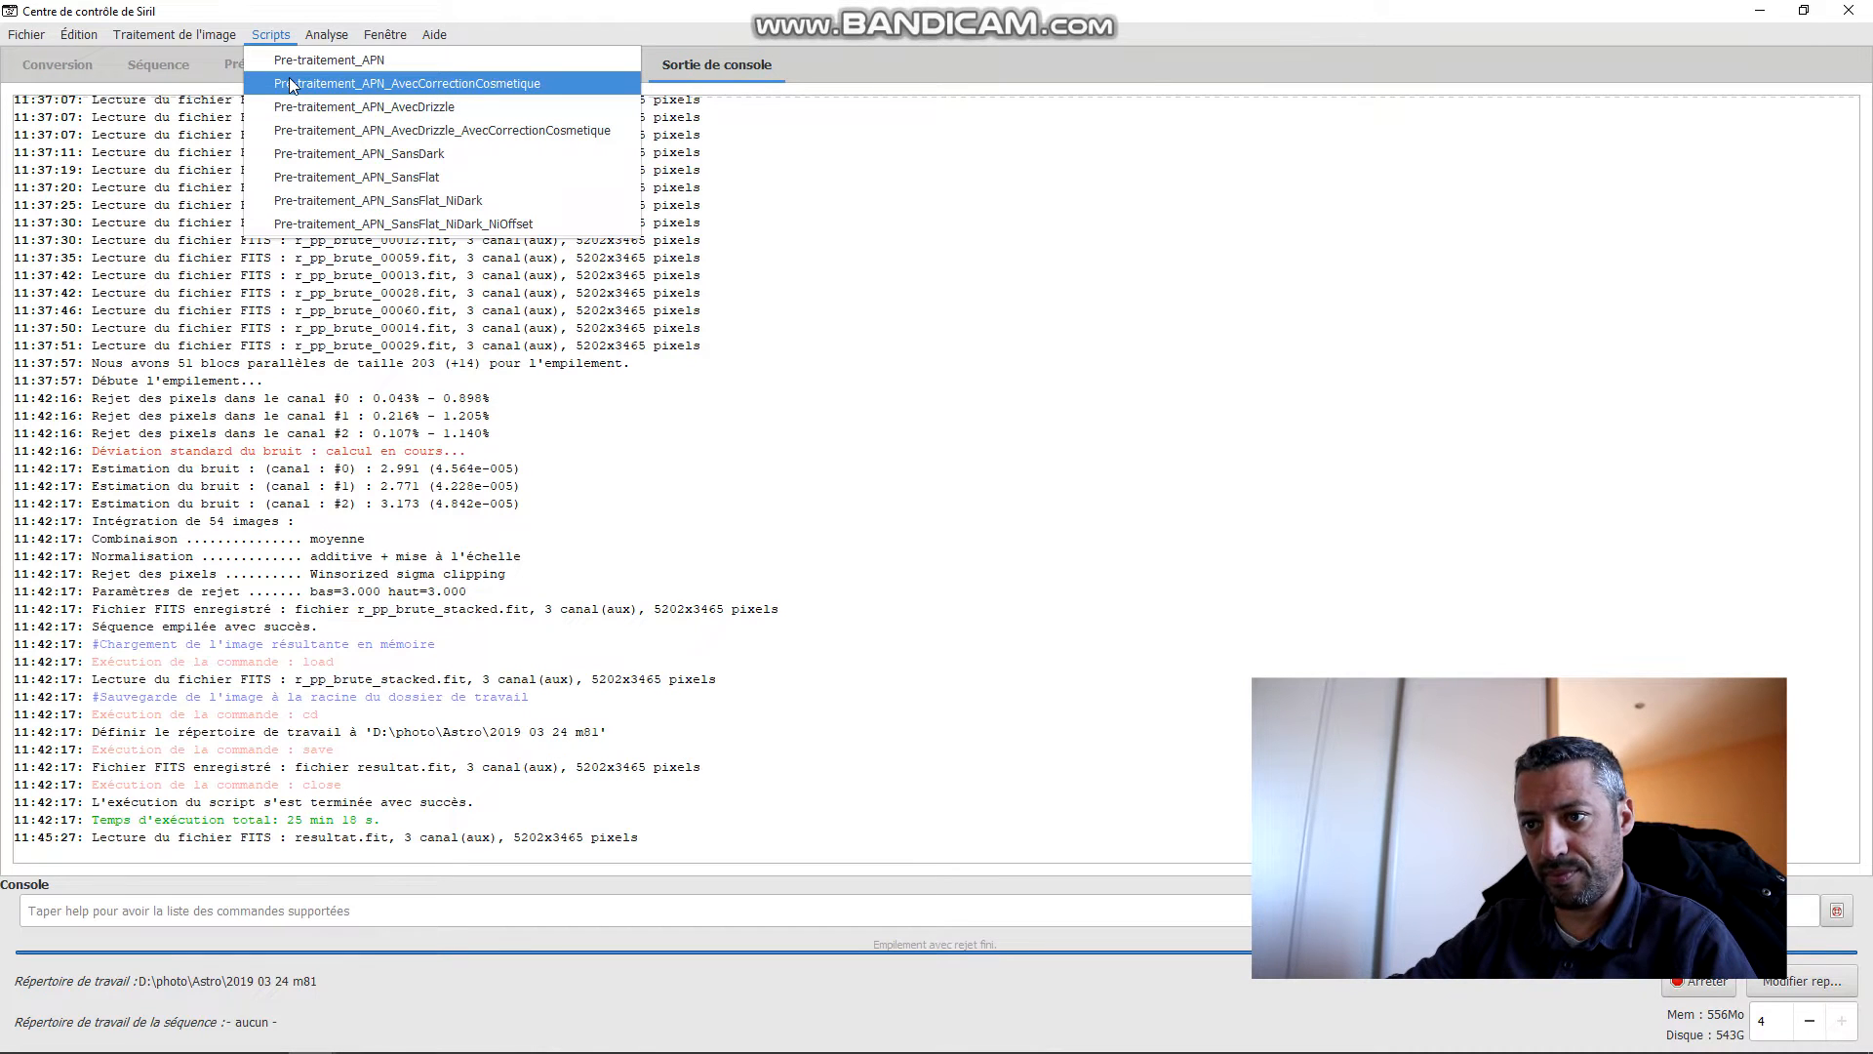
click(292, 86)
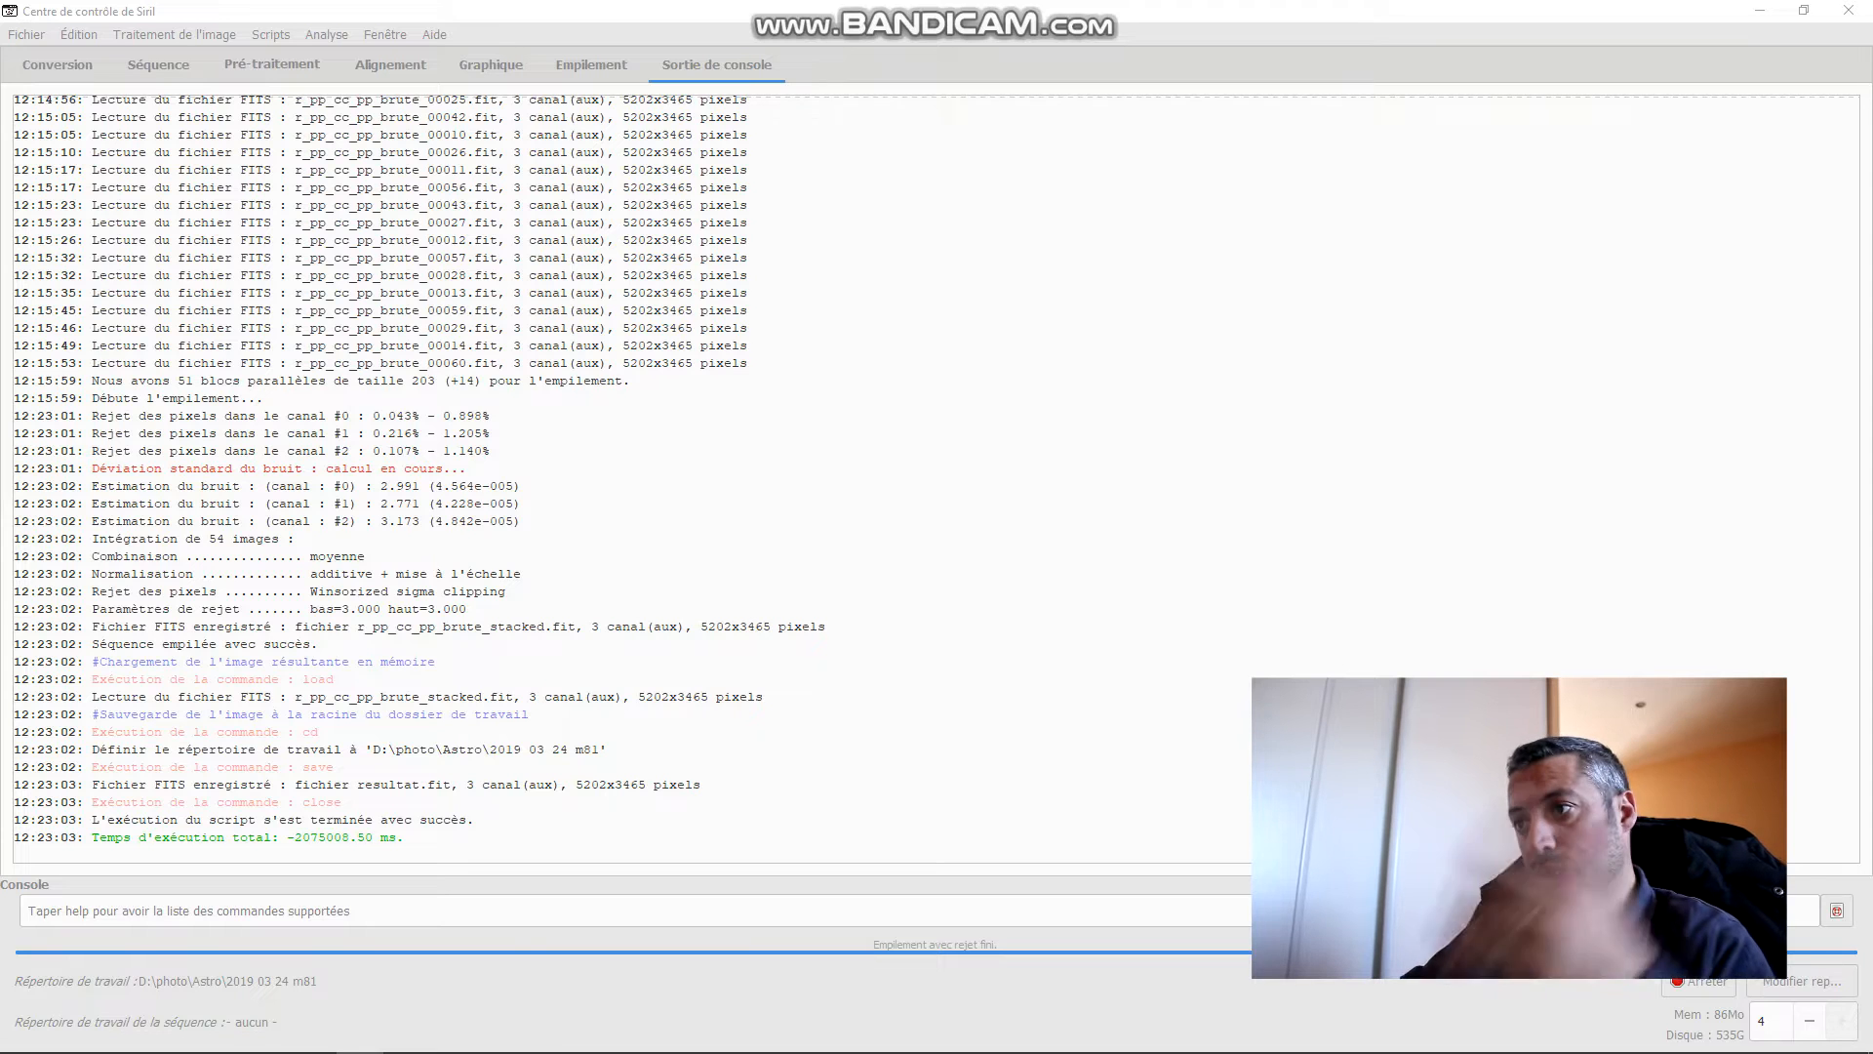
Step: Neutralise the sky background in color calibration, using an empty sky area of about 199 by 124 pixels above the smaller galaxy as reference
click(195, 34)
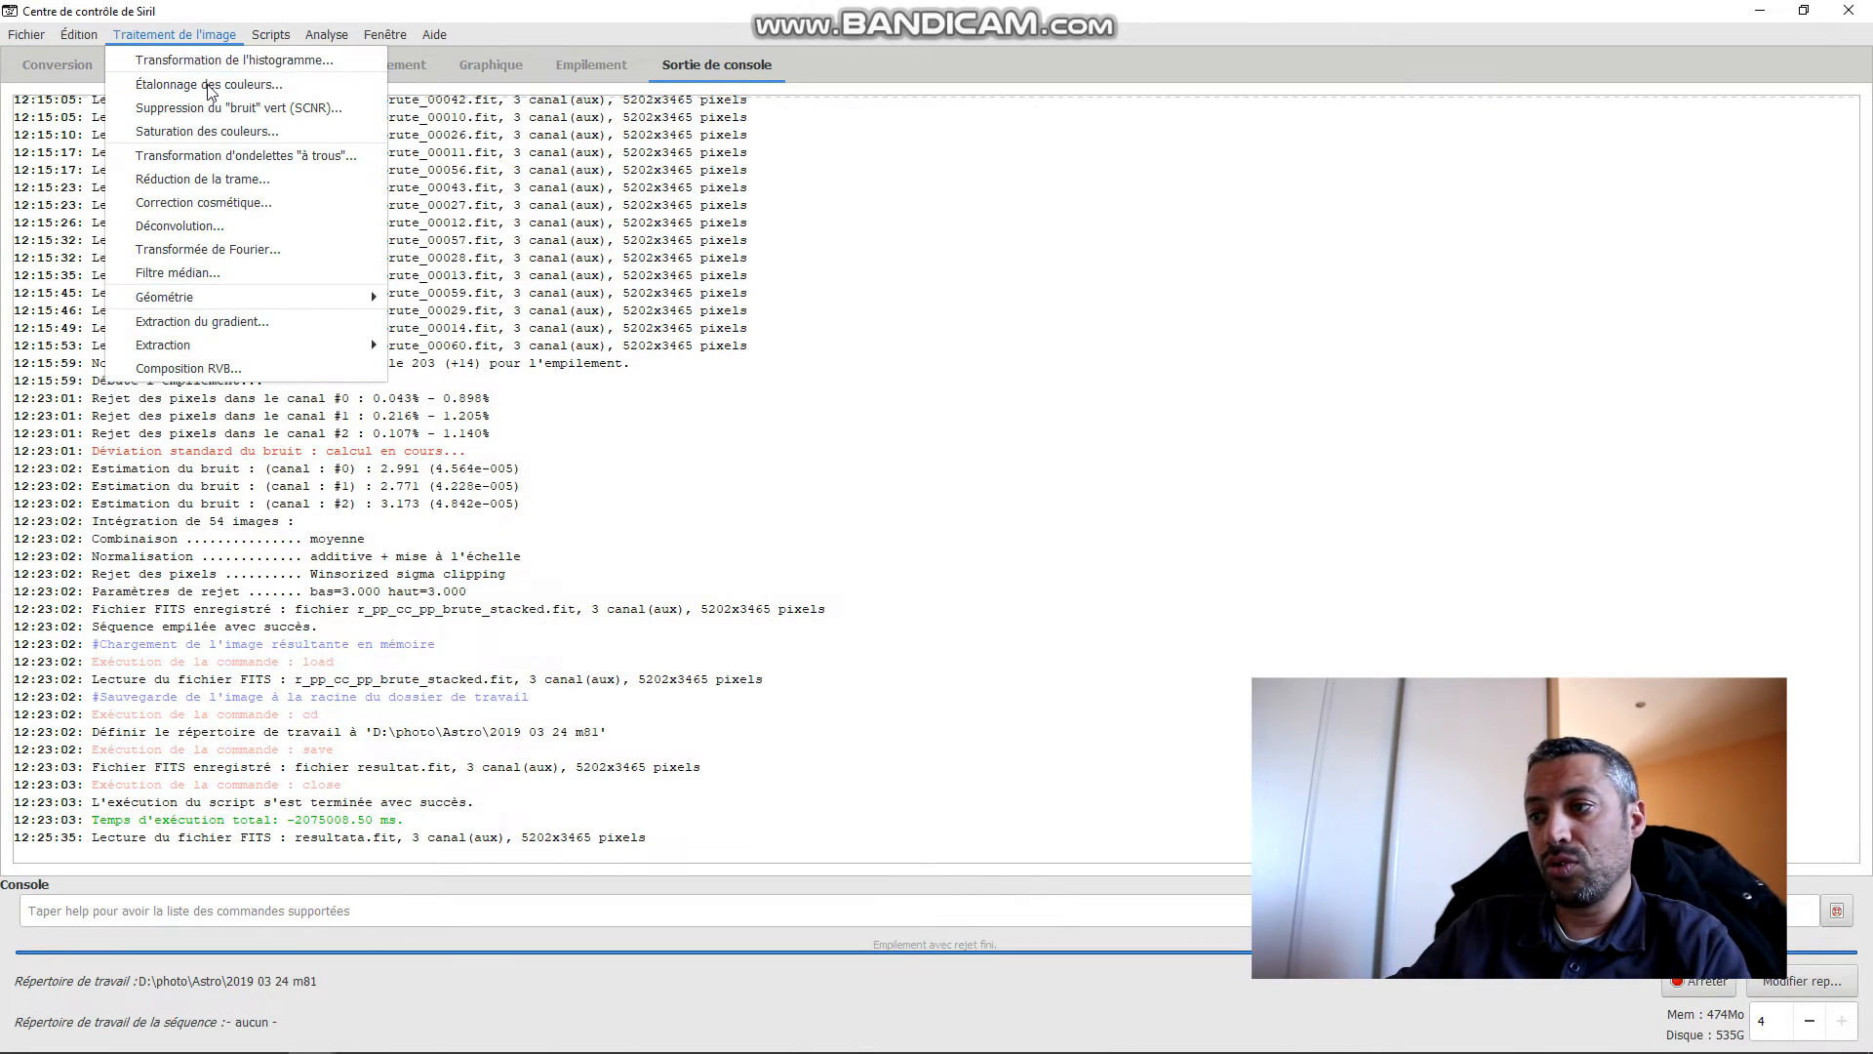
click(209, 86)
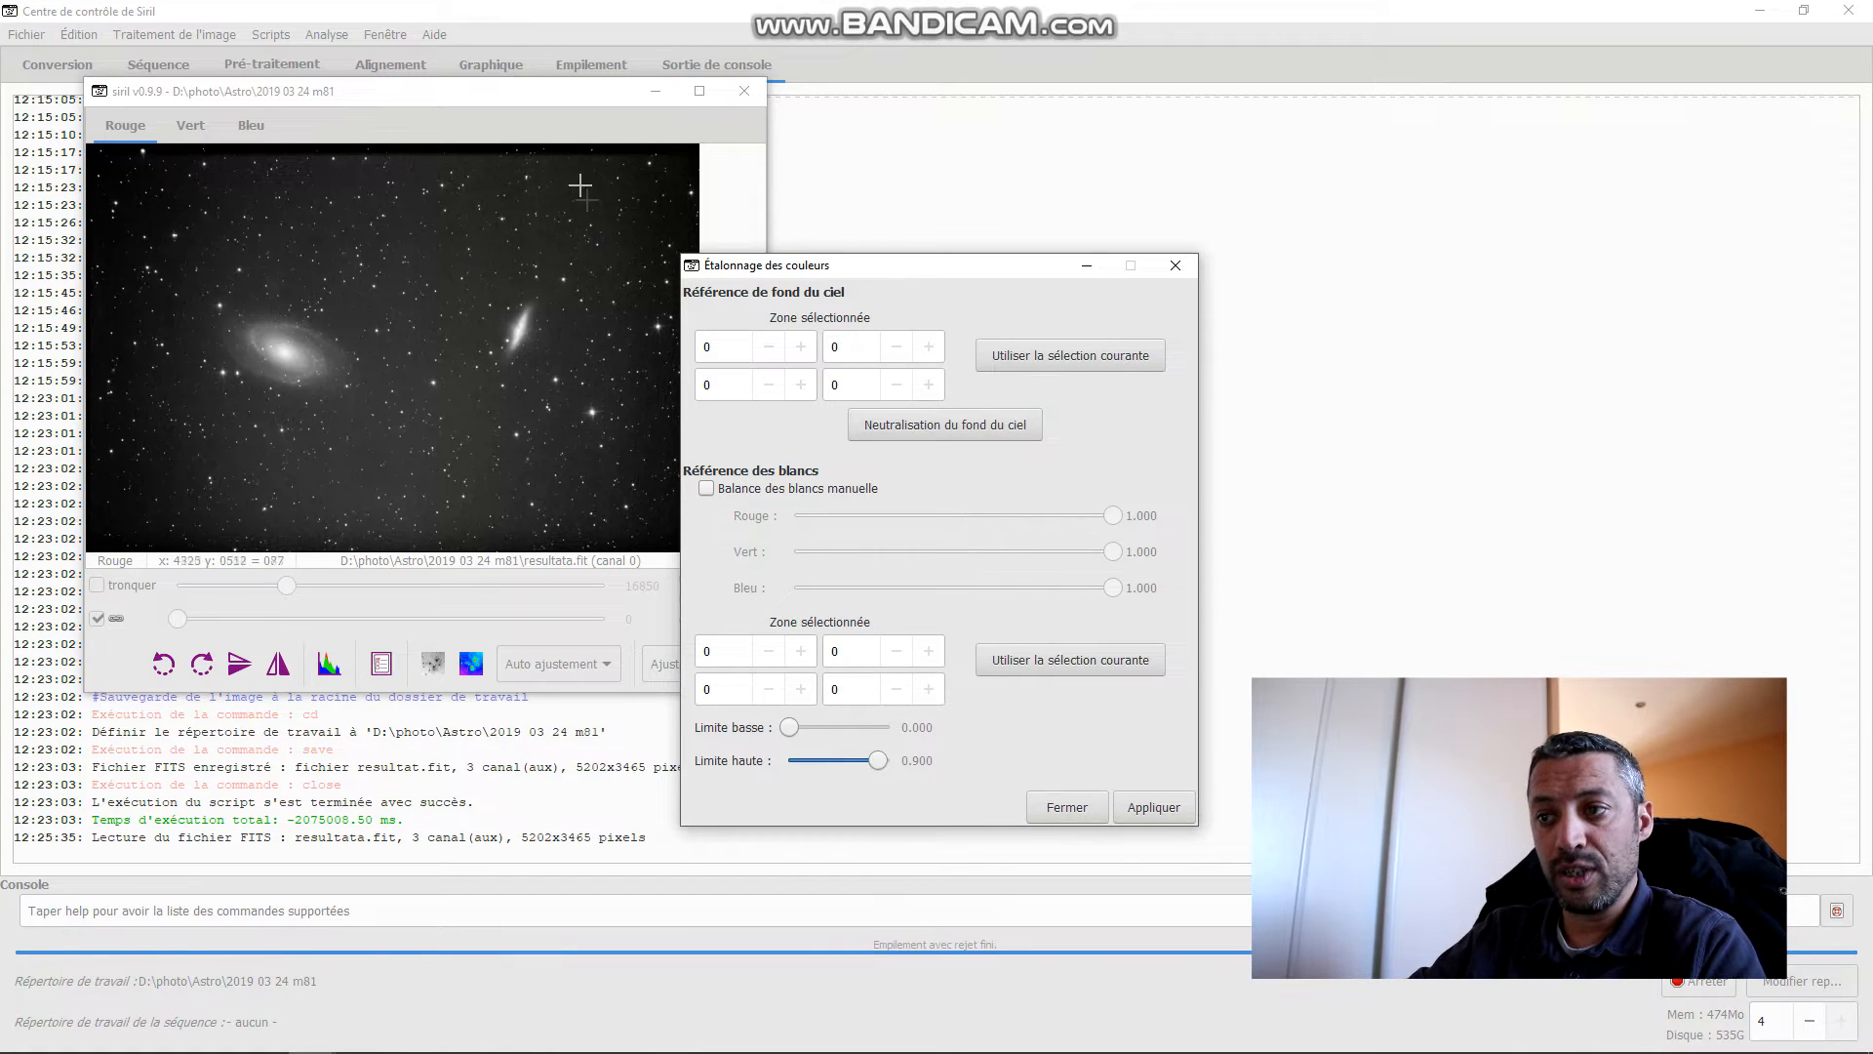
drag(565, 179, 587, 188)
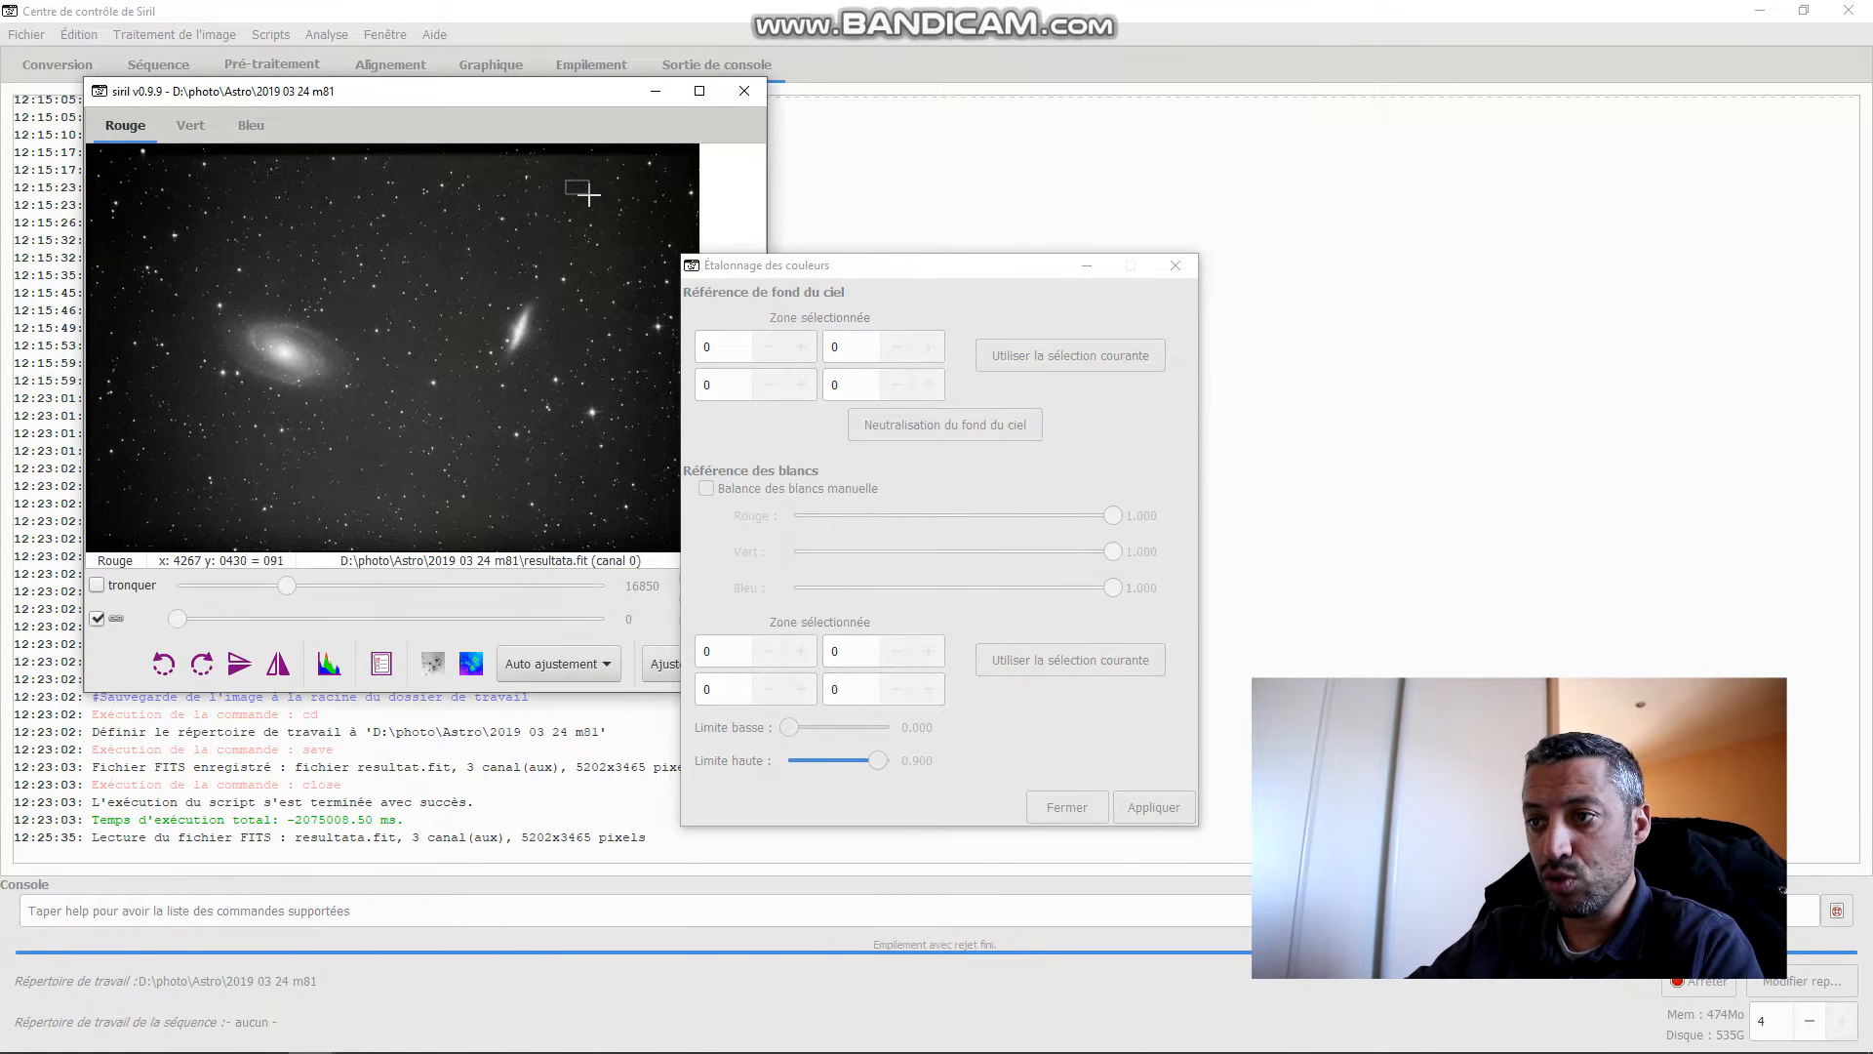
click(1046, 357)
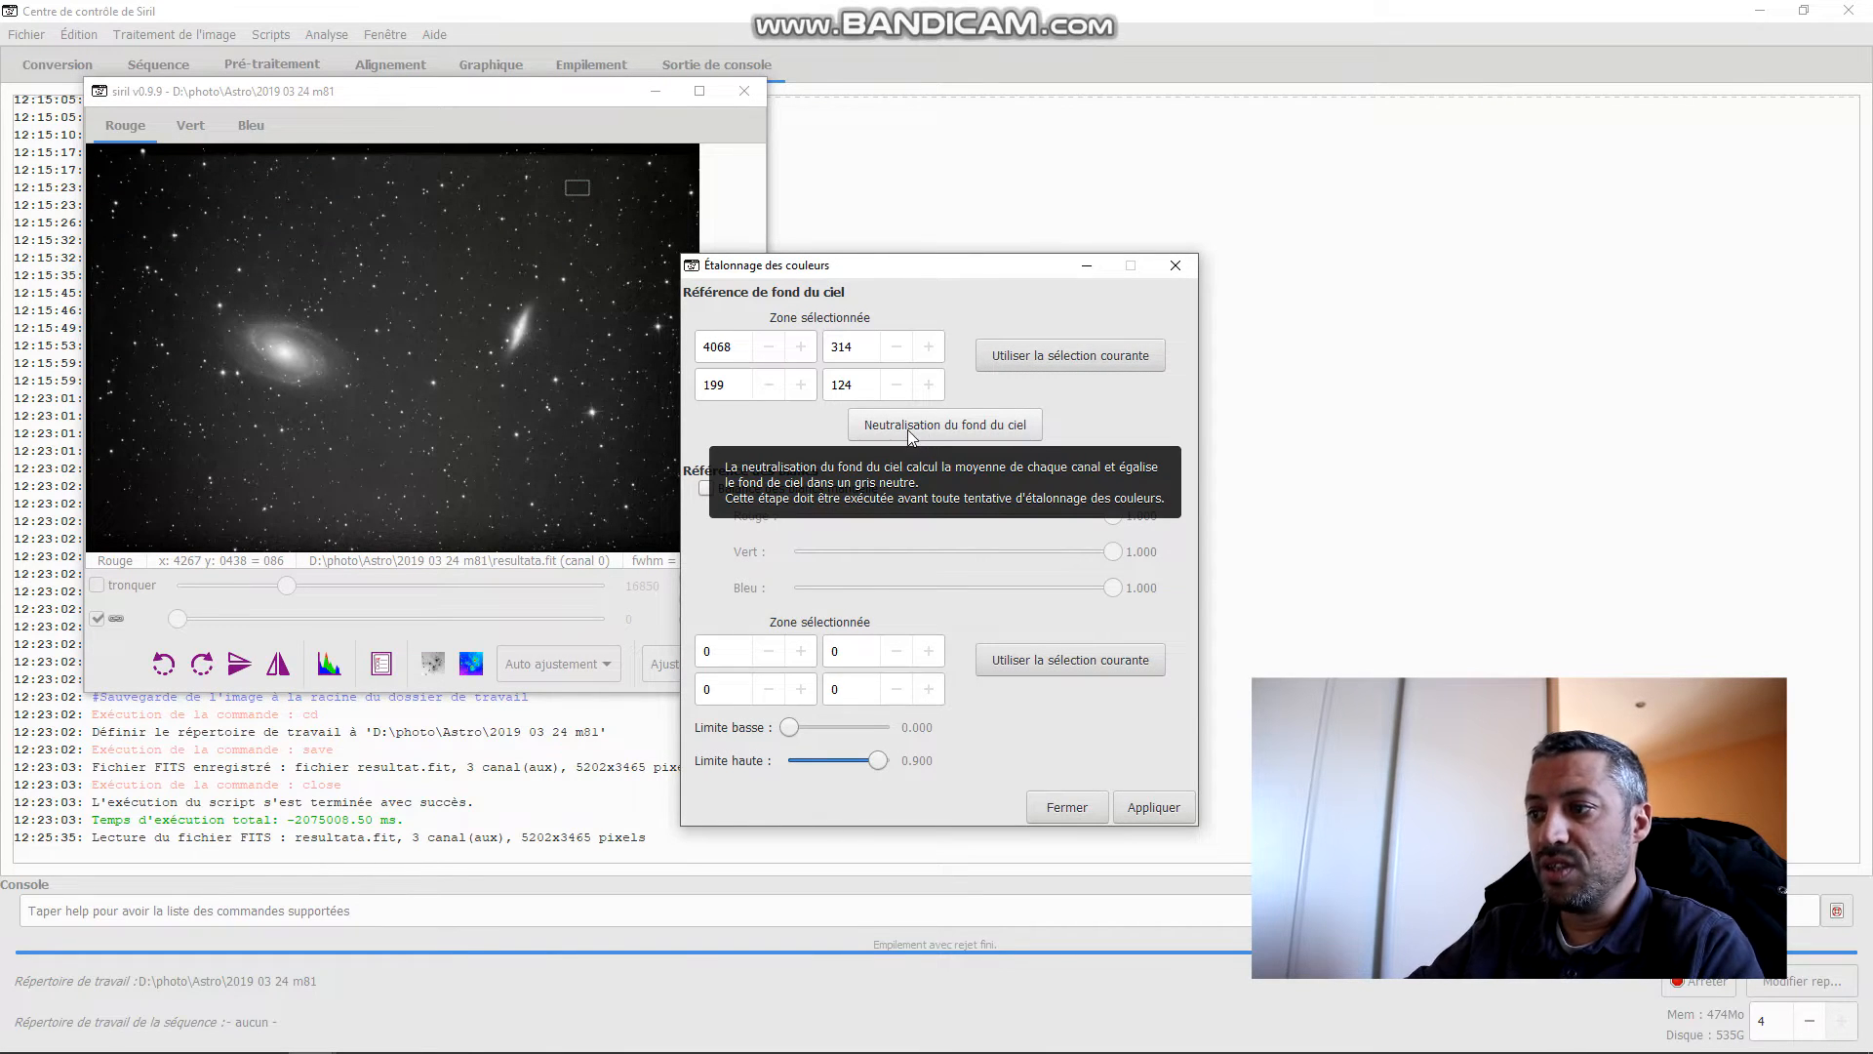
click(912, 430)
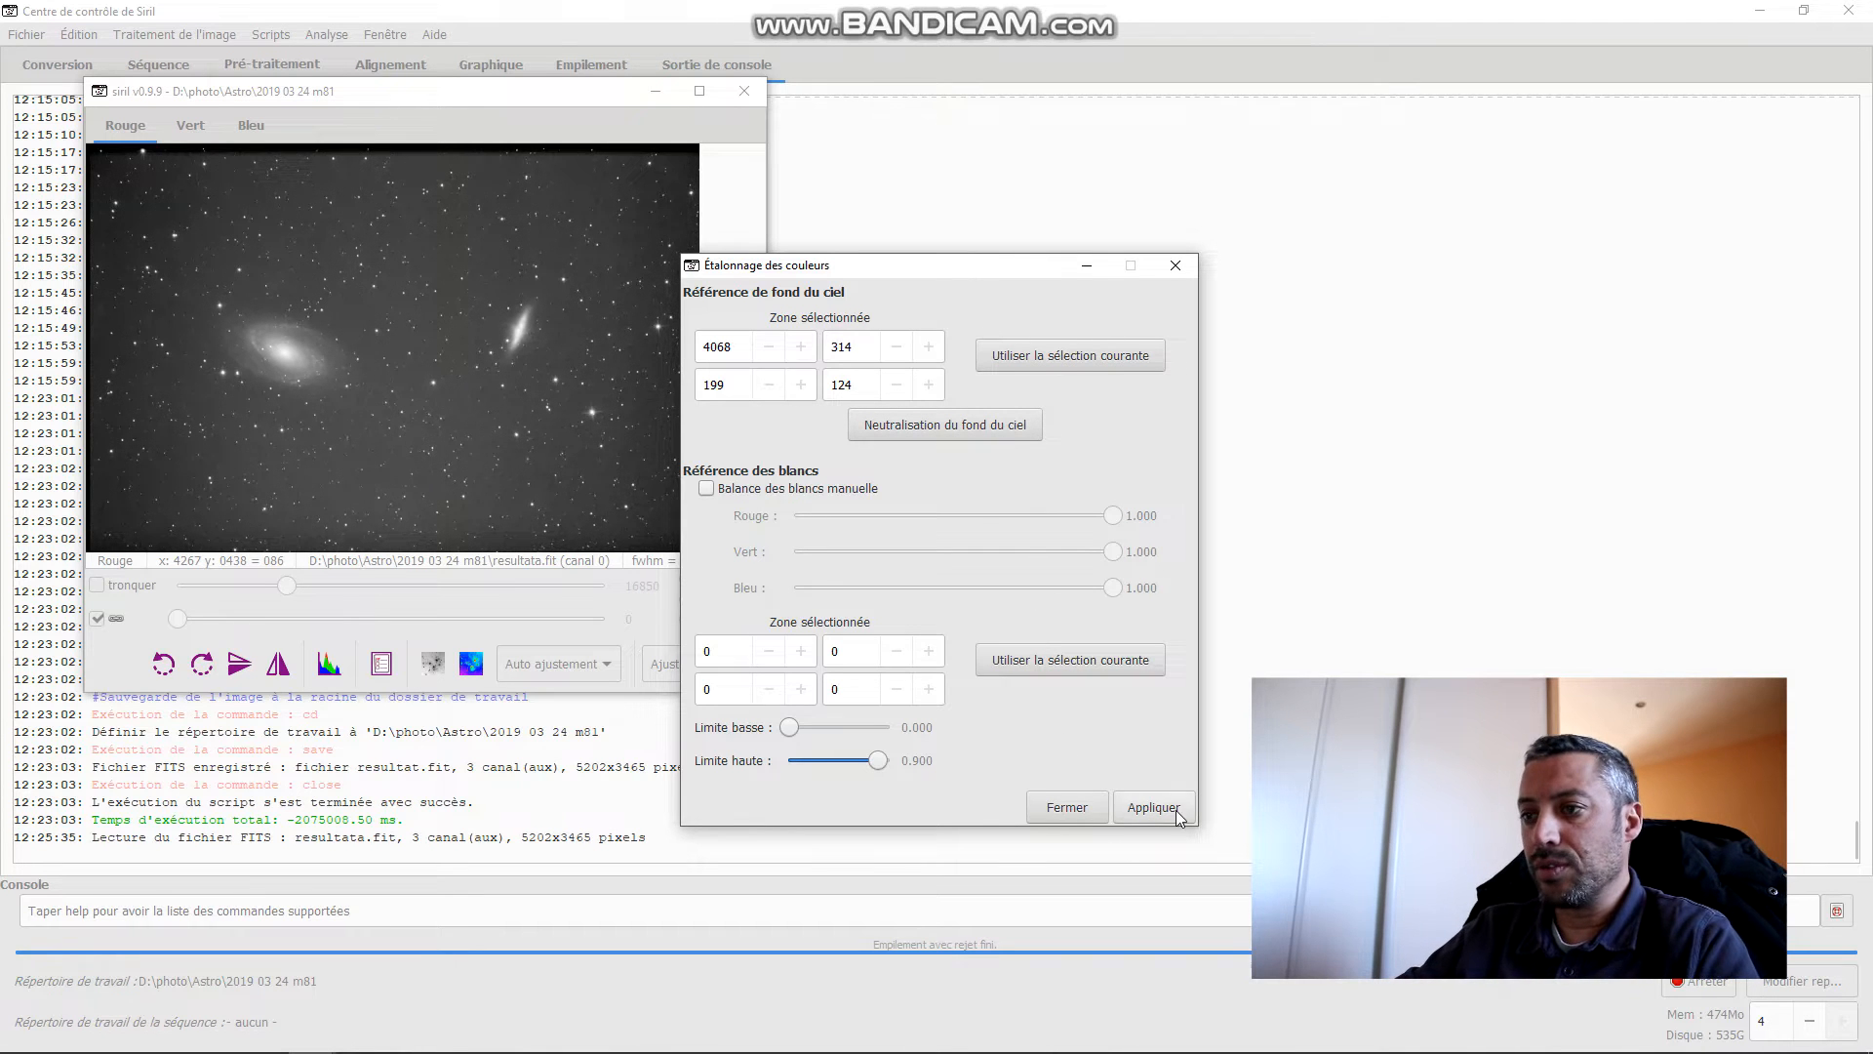
click(1068, 808)
Step: Remove the green noise with SCNR using the Neutre Moyen protection method and luminosity preserved, keeping the RGB image in view
click(198, 39)
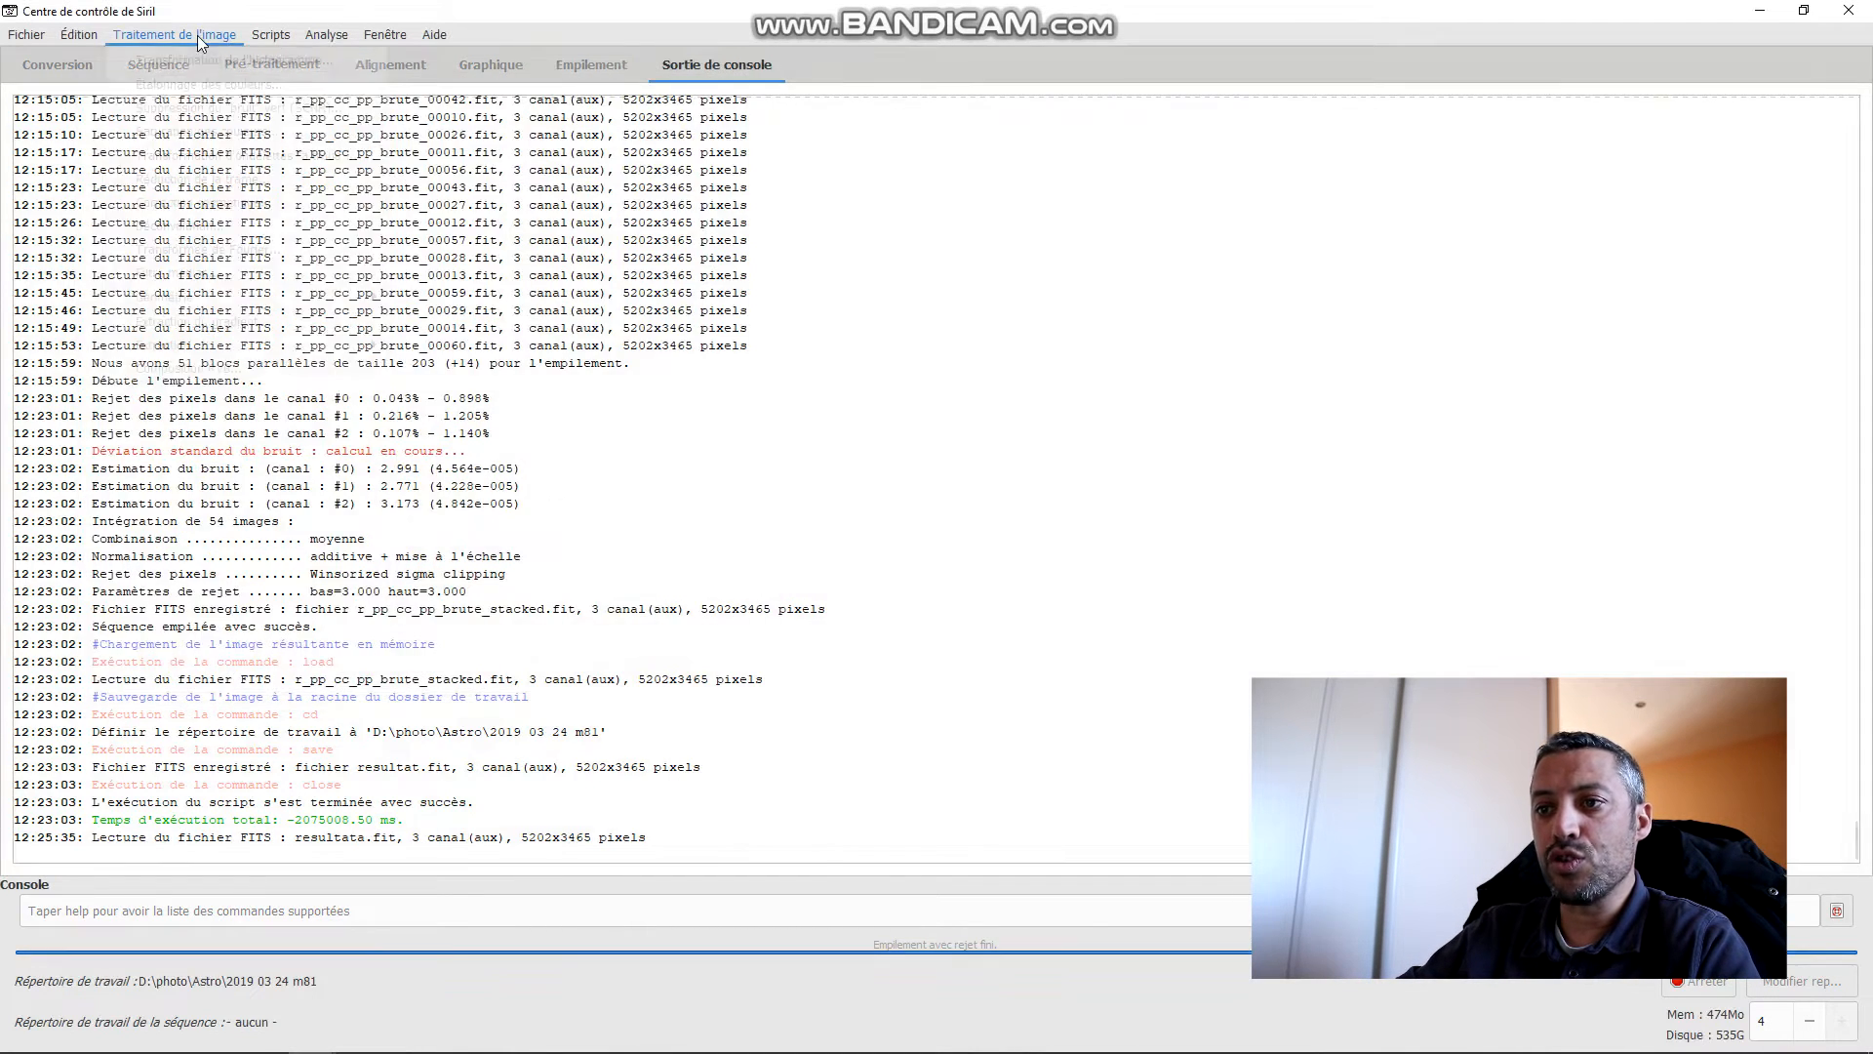
click(198, 39)
click(200, 113)
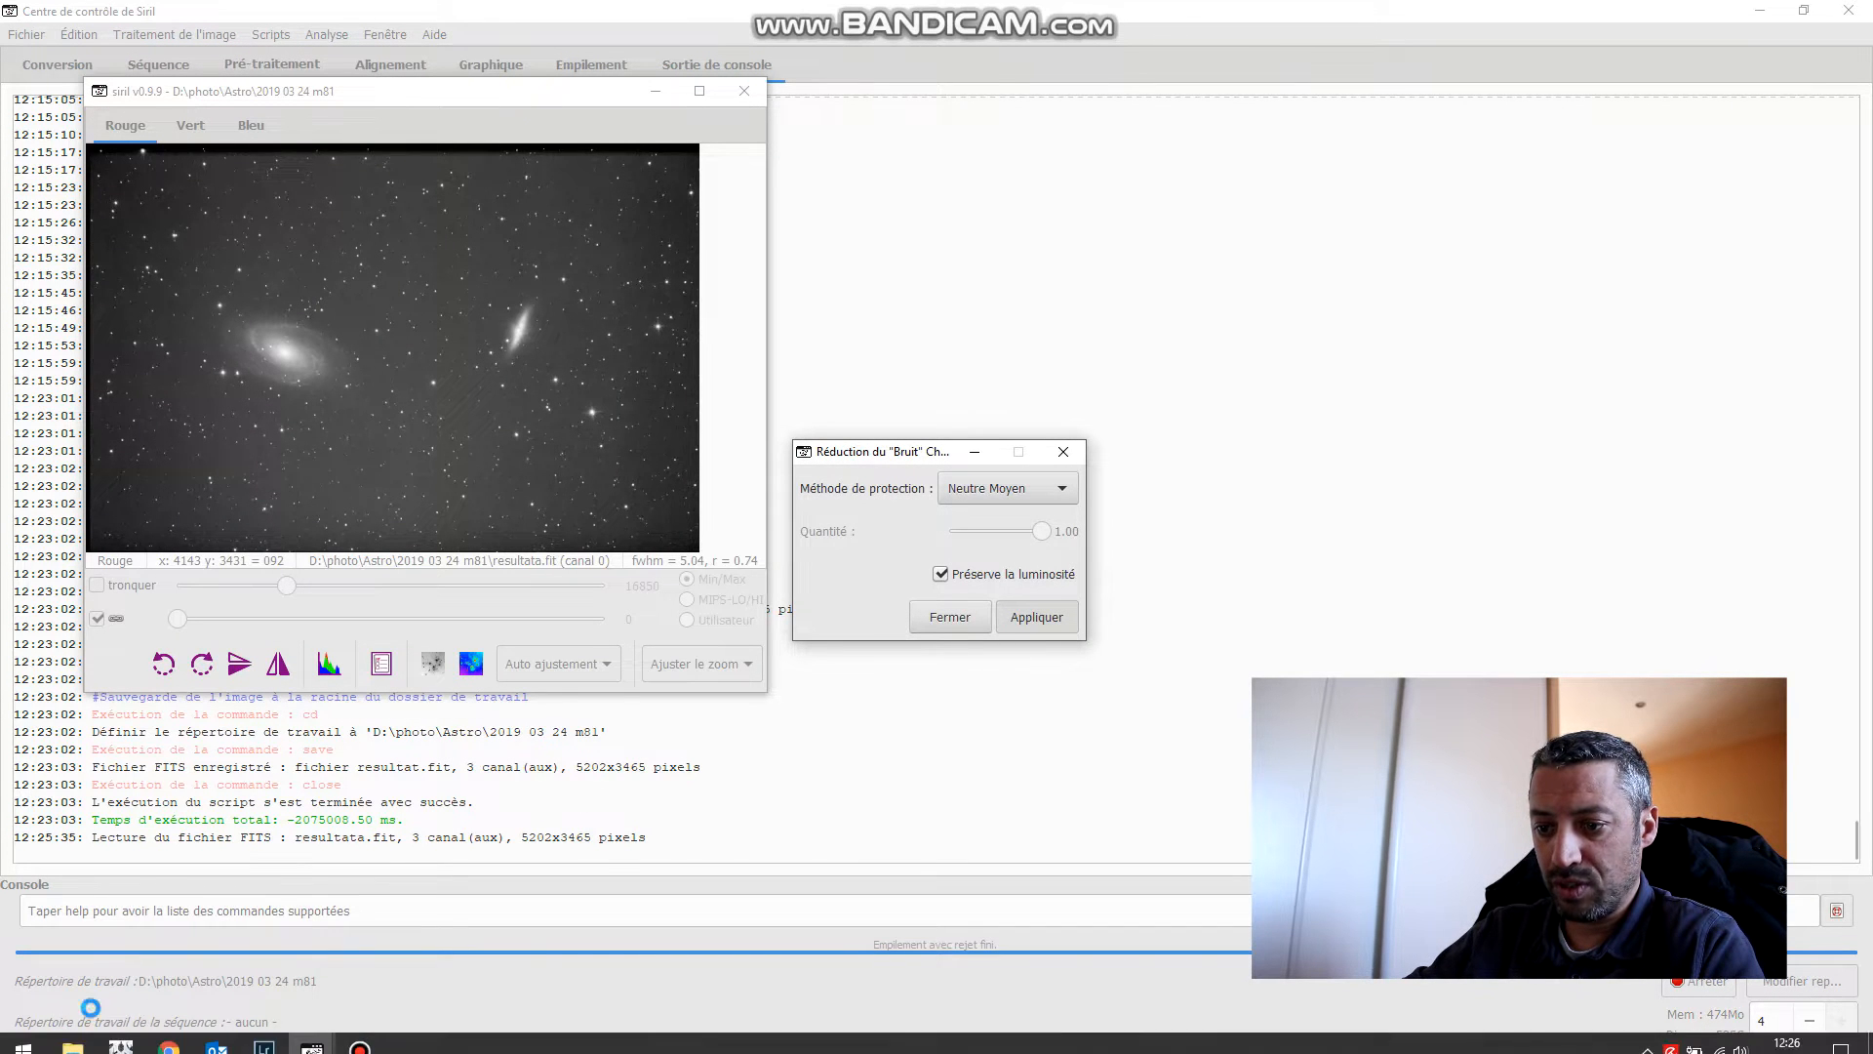
mouse_move(319, 1044)
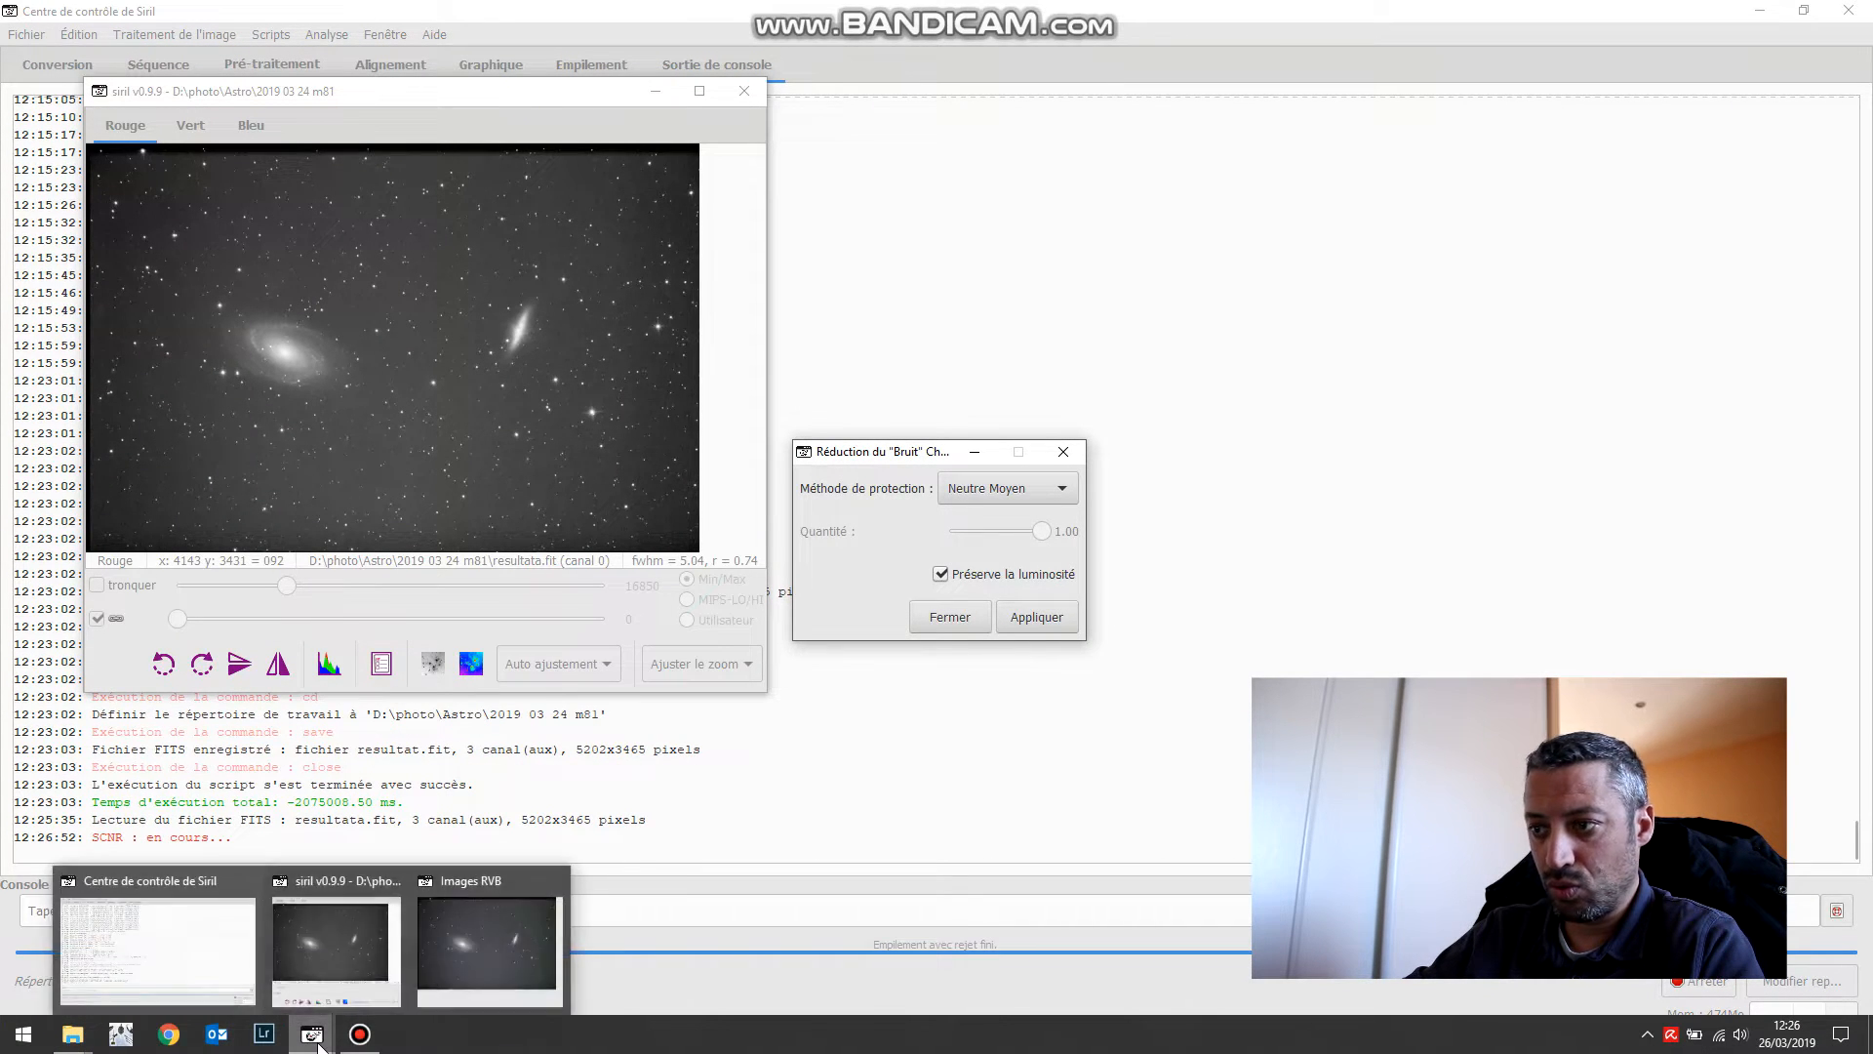
click(441, 958)
drag(1170, 100, 1398, 137)
click(950, 620)
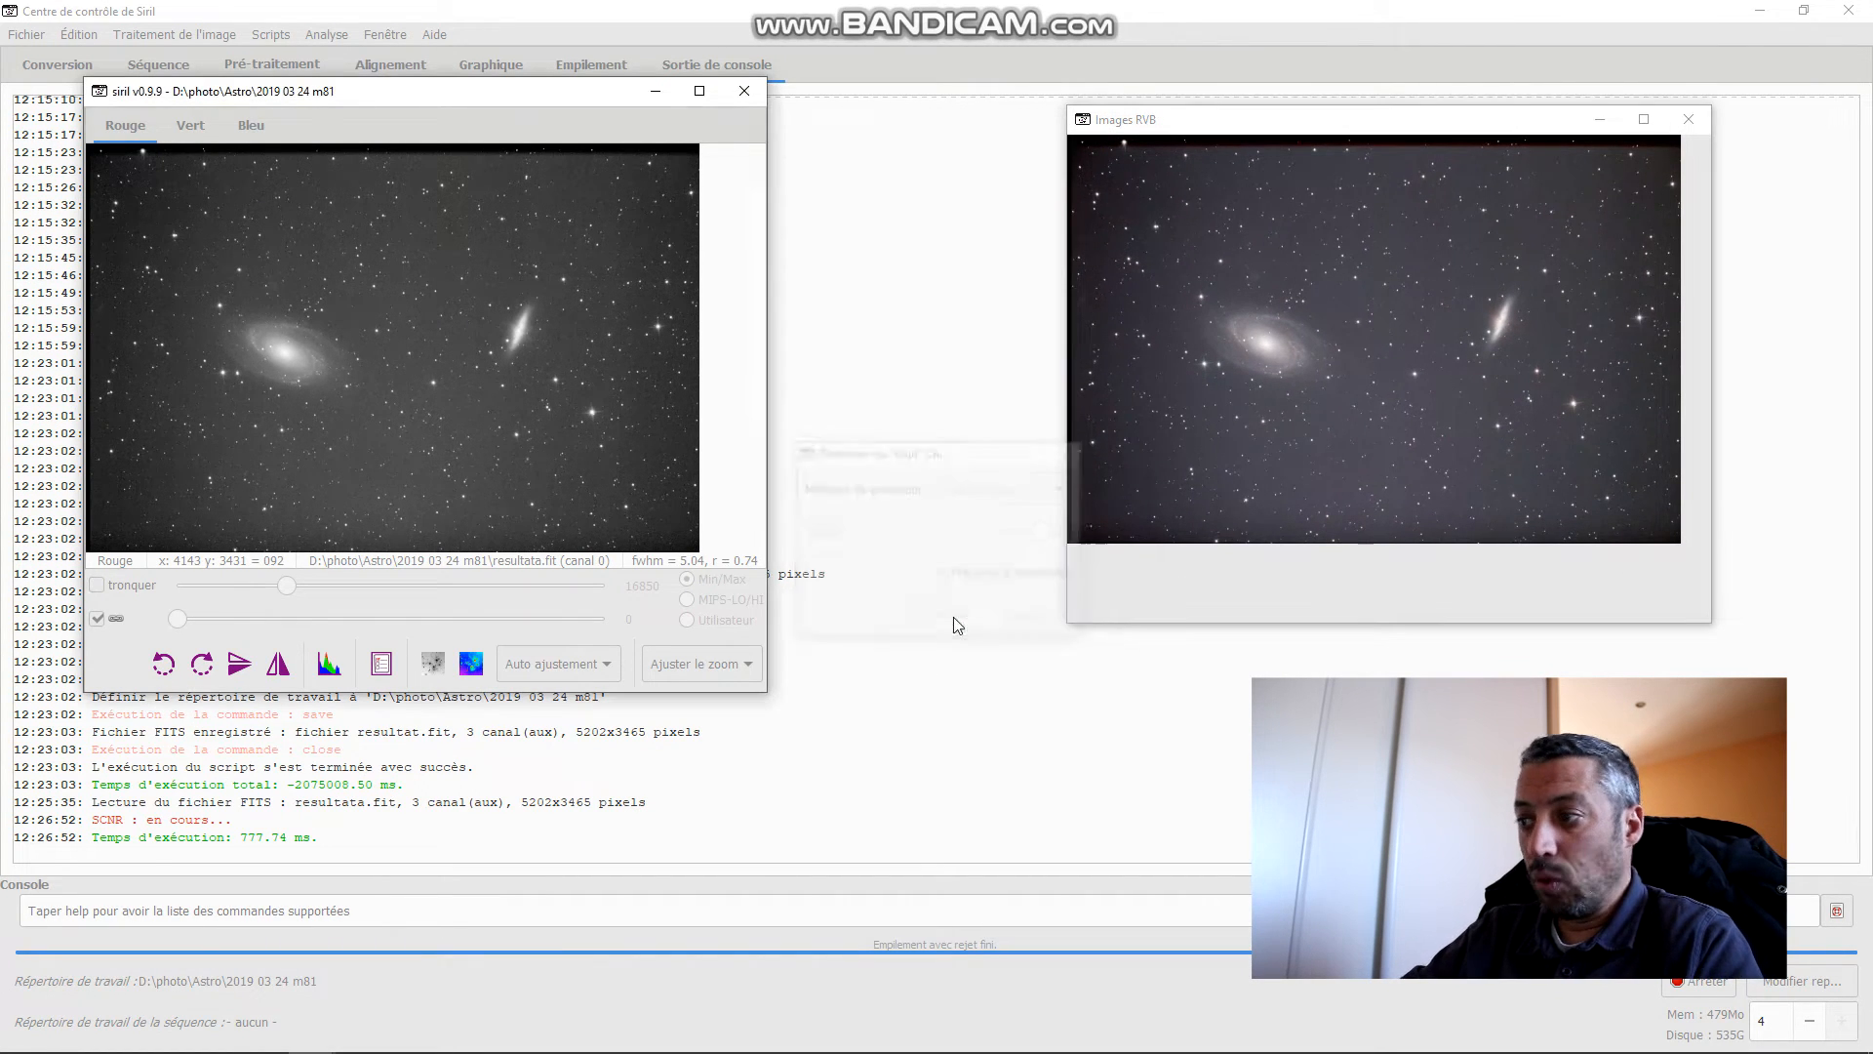
Step: Stretch resultata.fit by applying the automatic histogram transformation, placing the histogram and RGB image windows side by side
click(205, 36)
click(222, 67)
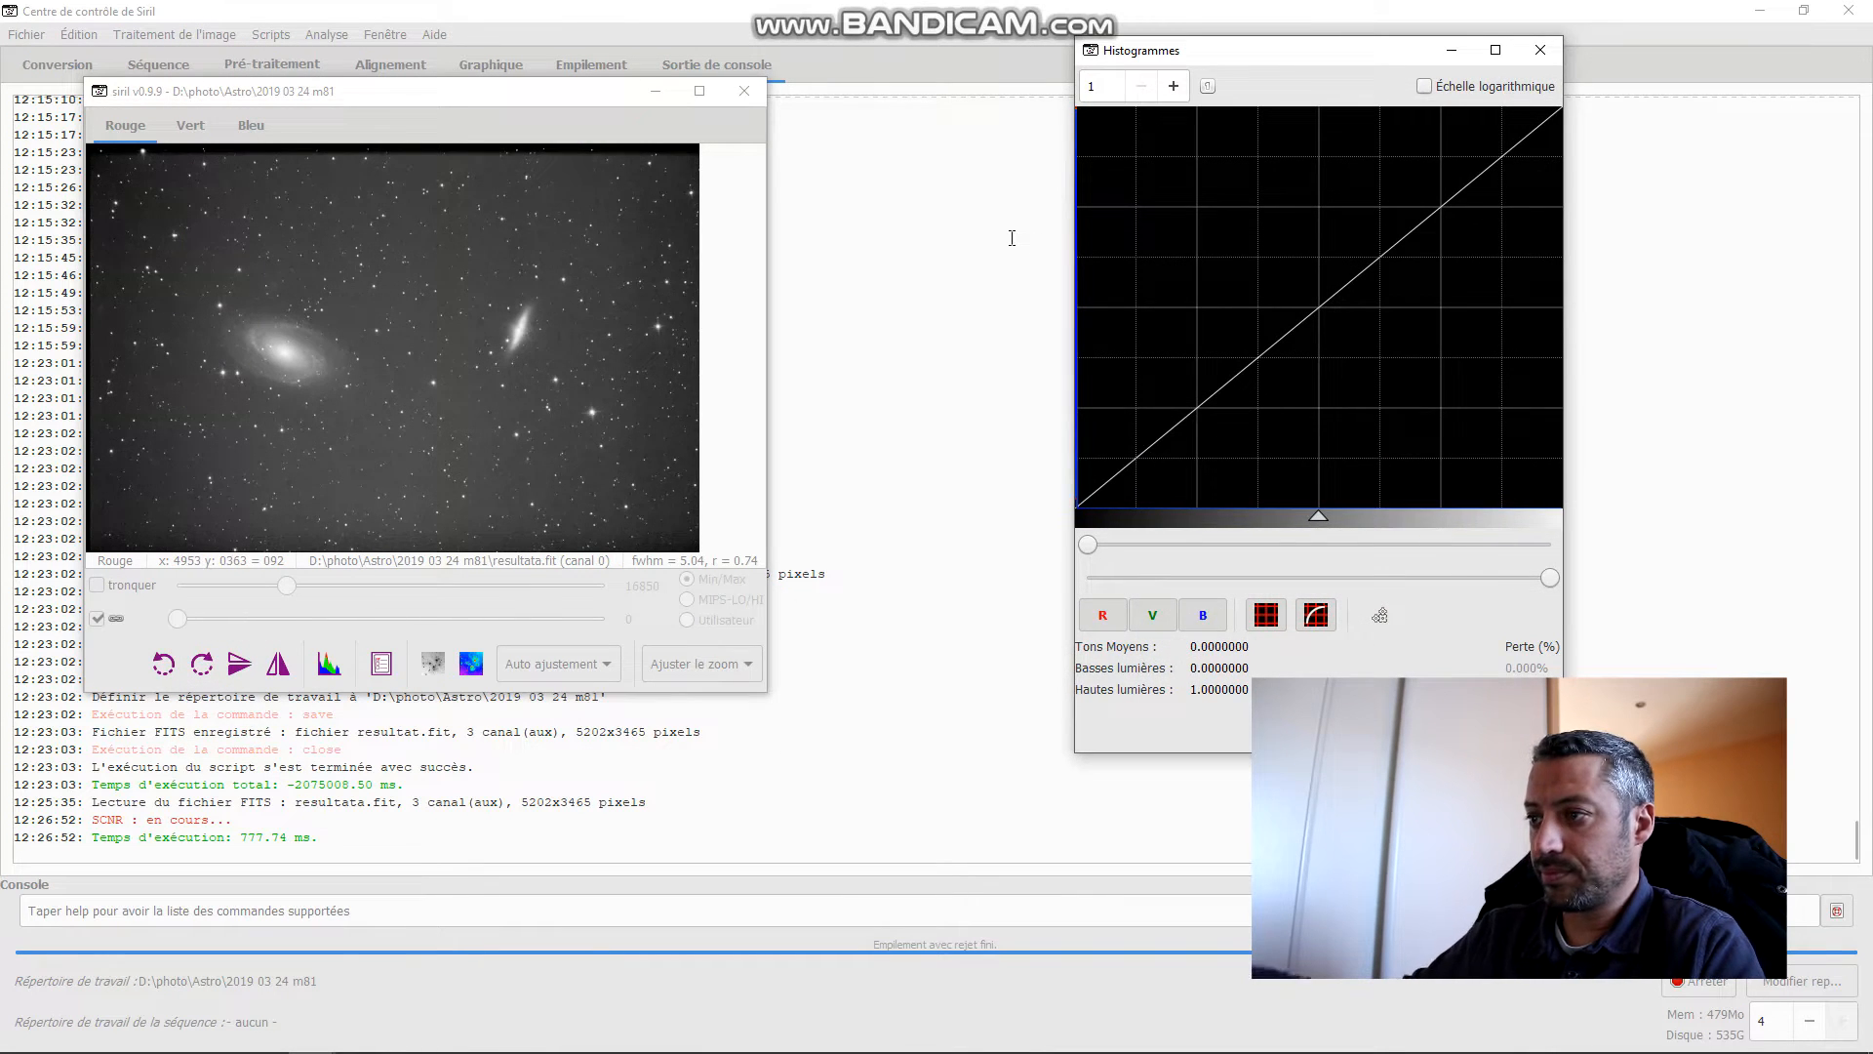
click(1012, 238)
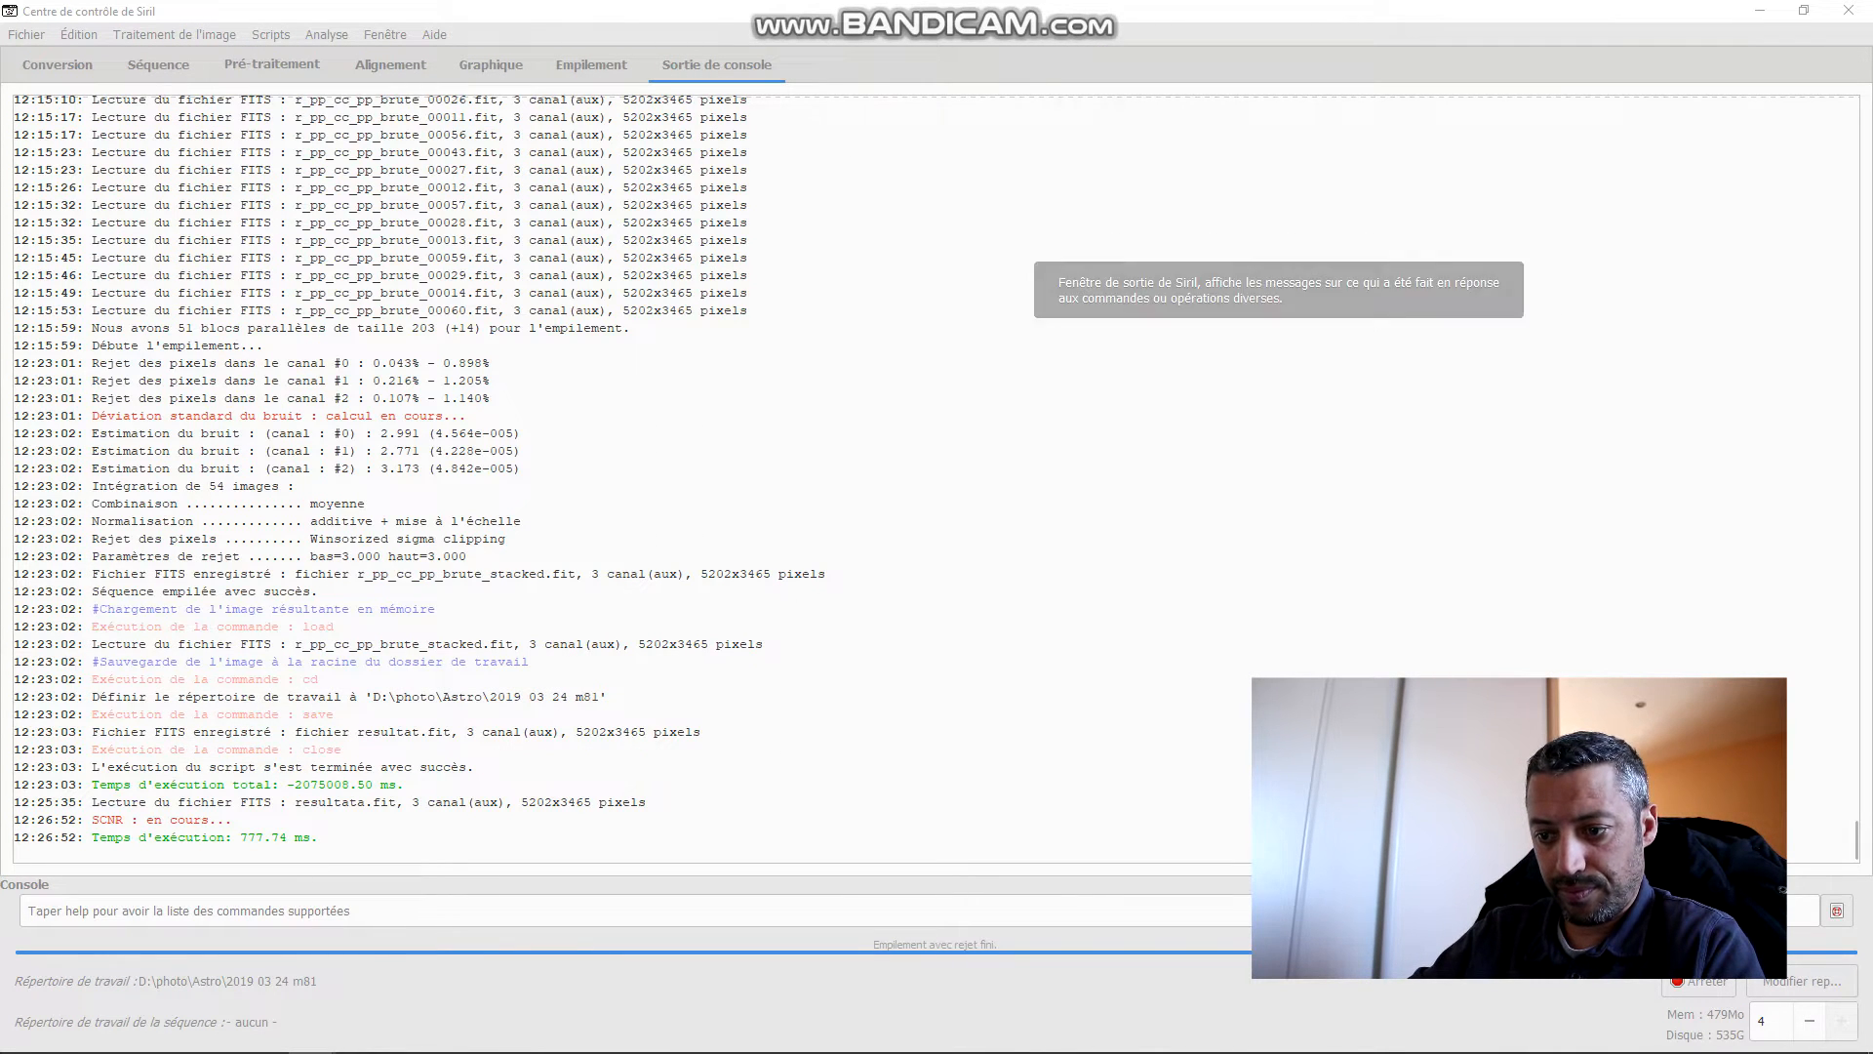
mouse_move(312, 1033)
click(466, 929)
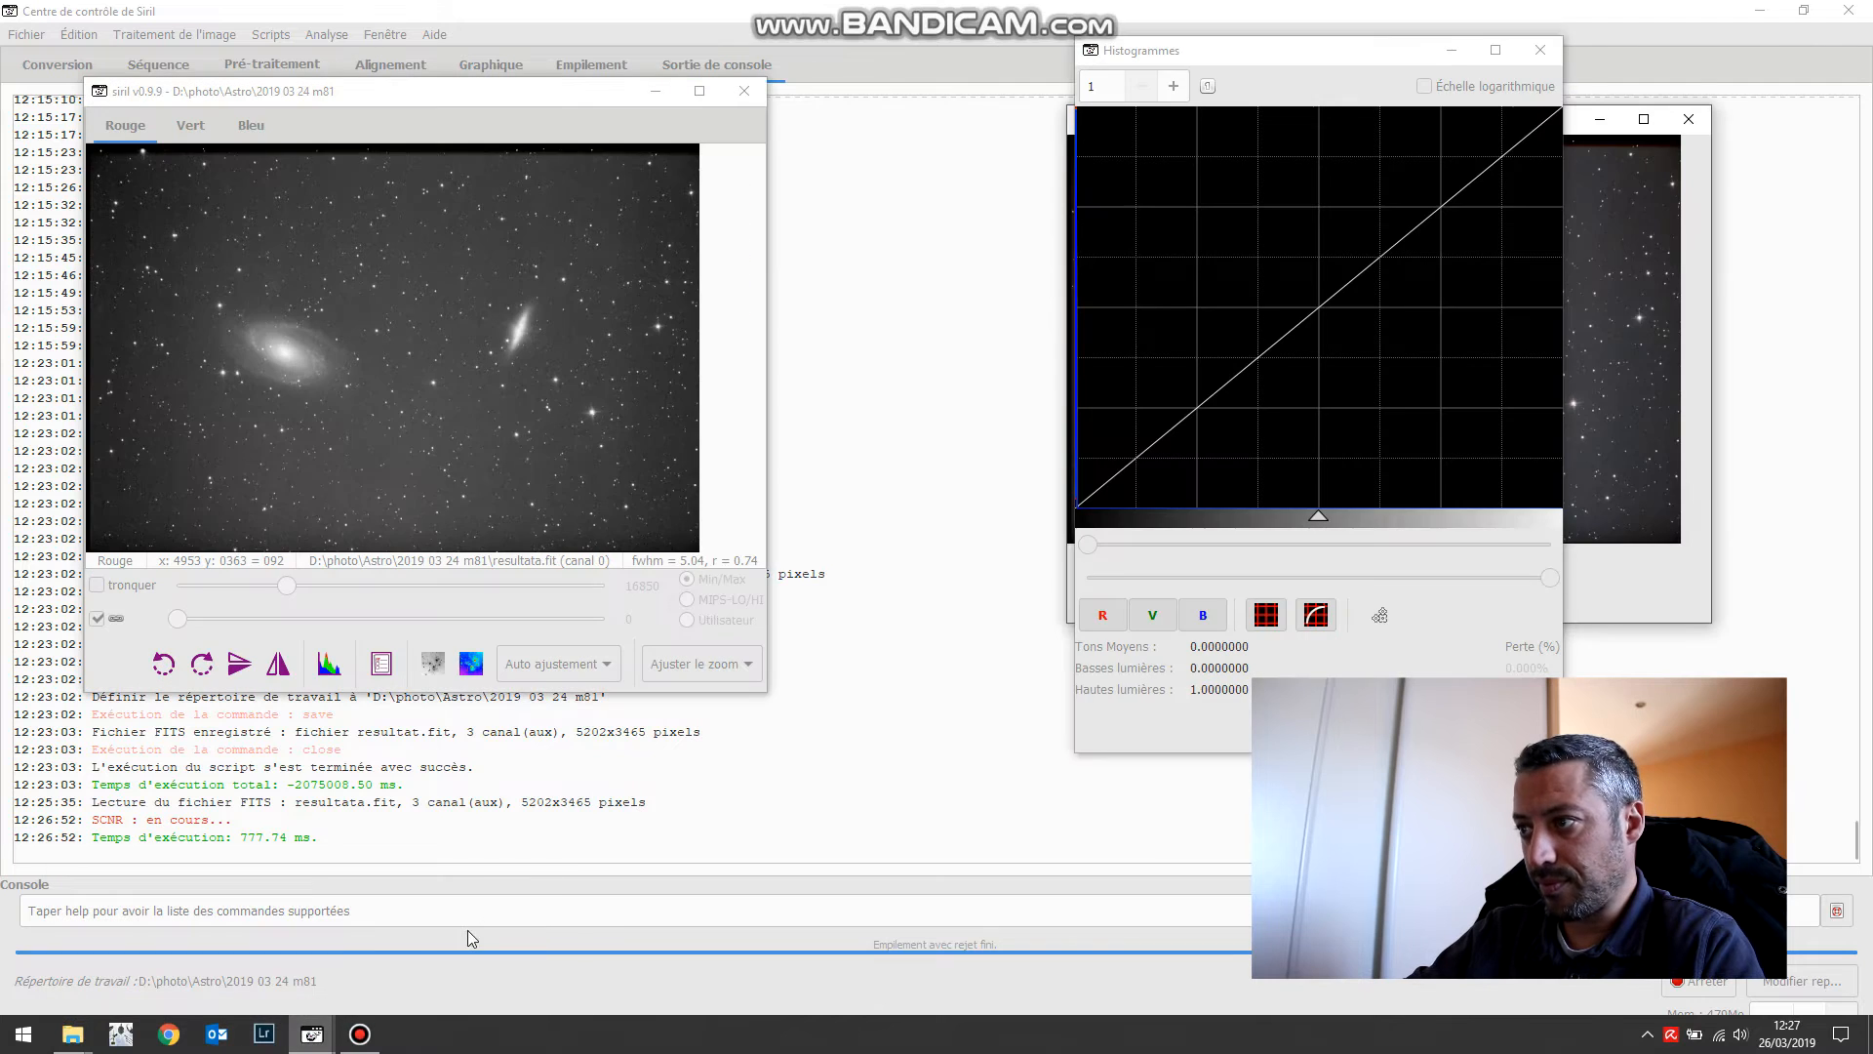
drag(1359, 53, 970, 41)
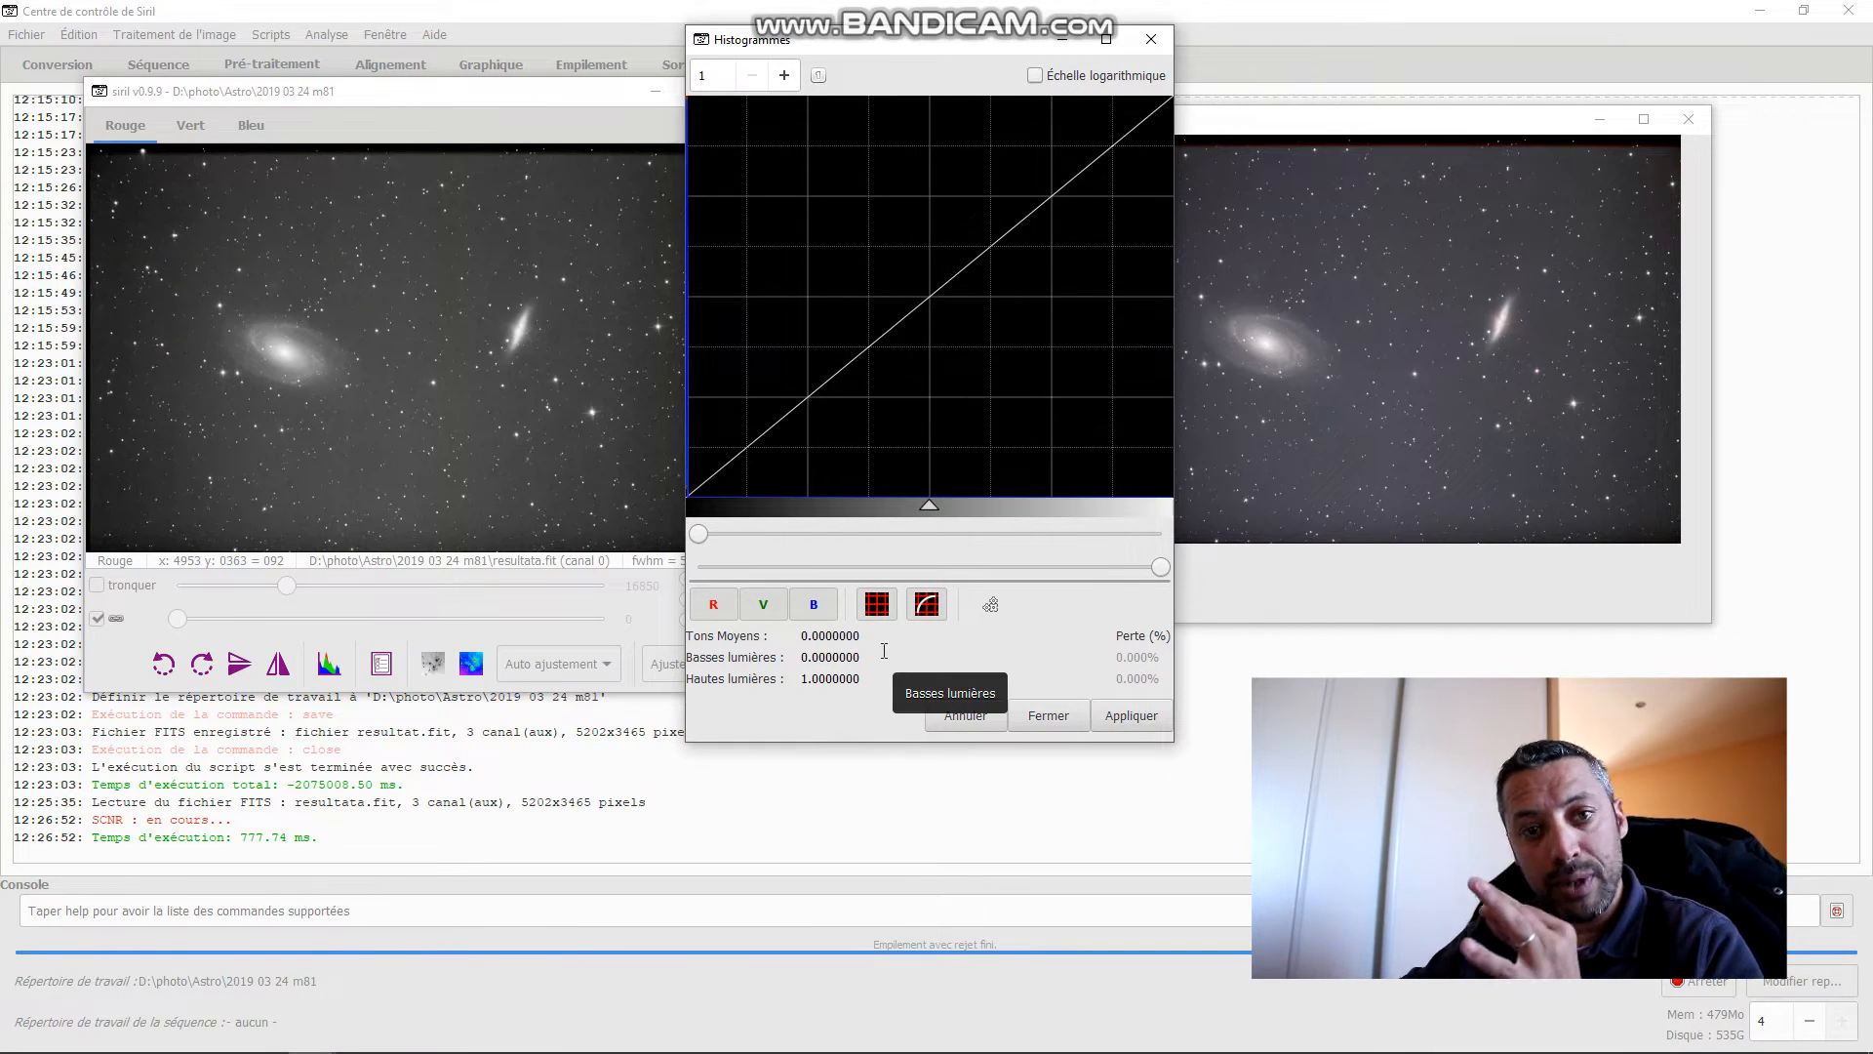
click(992, 605)
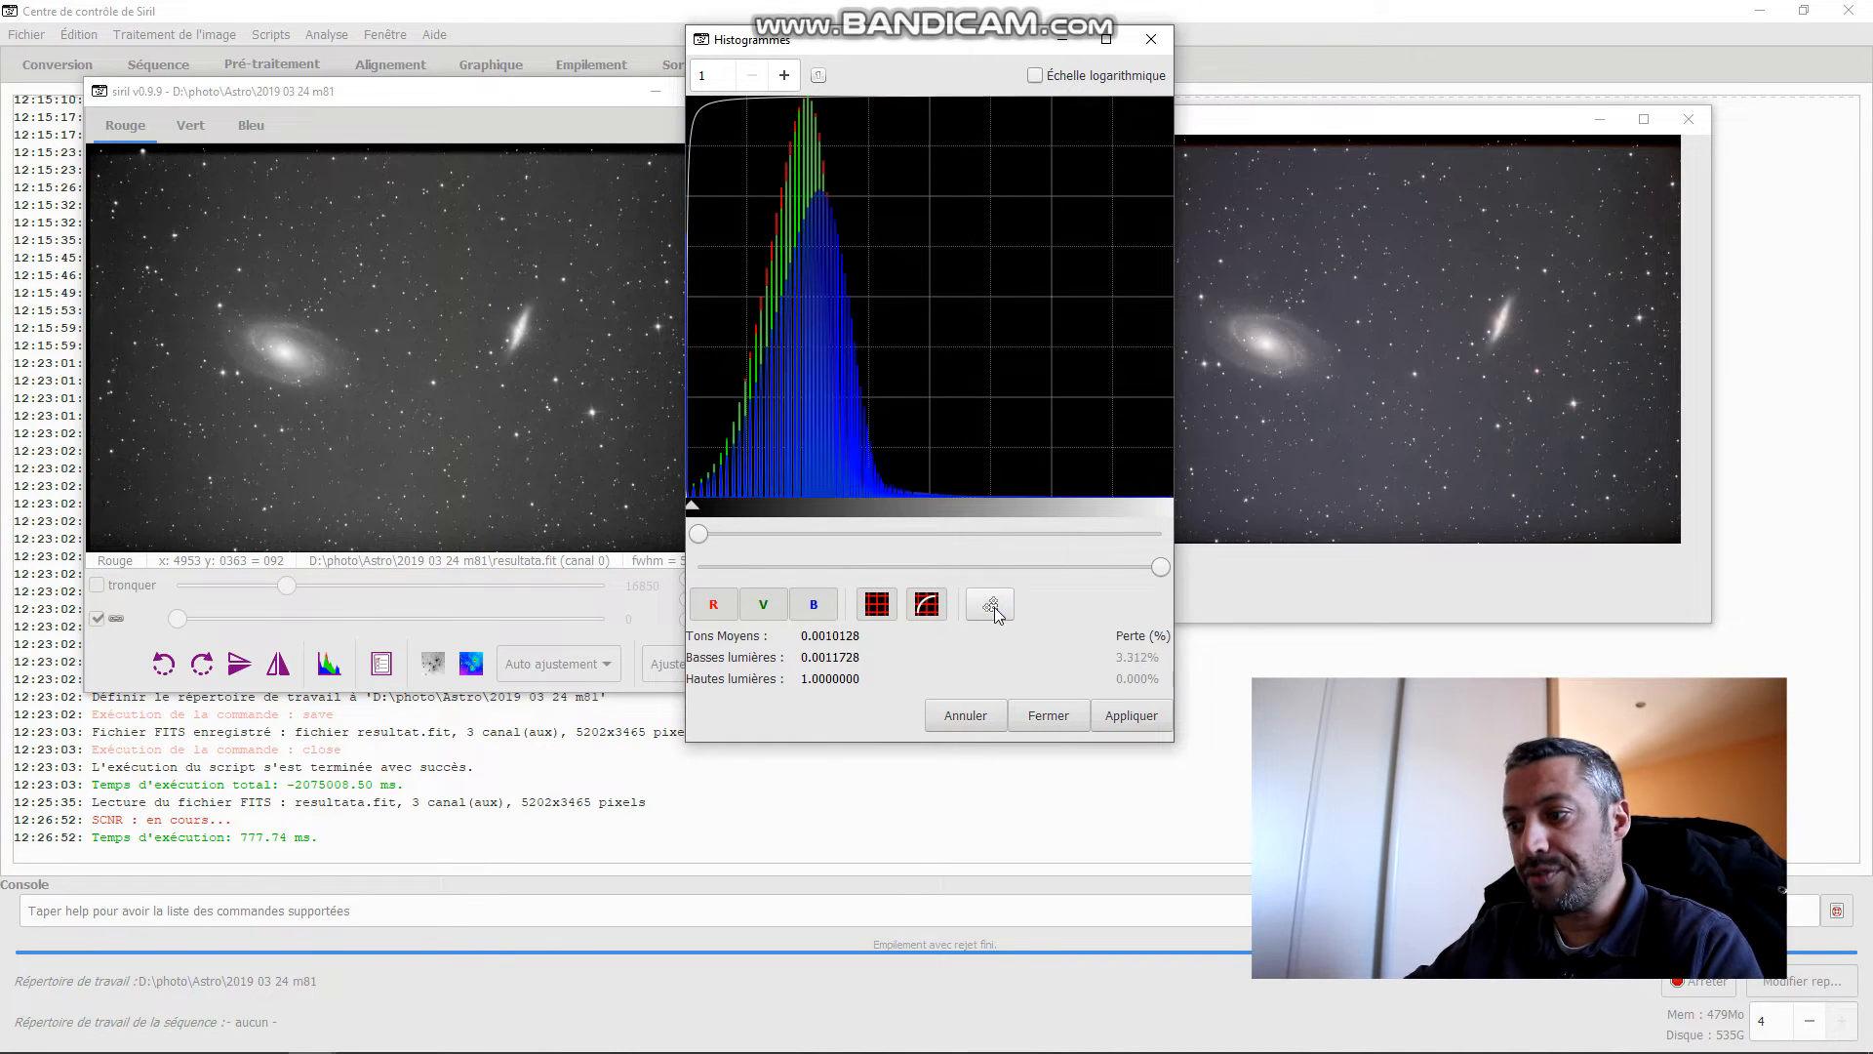
click(1073, 784)
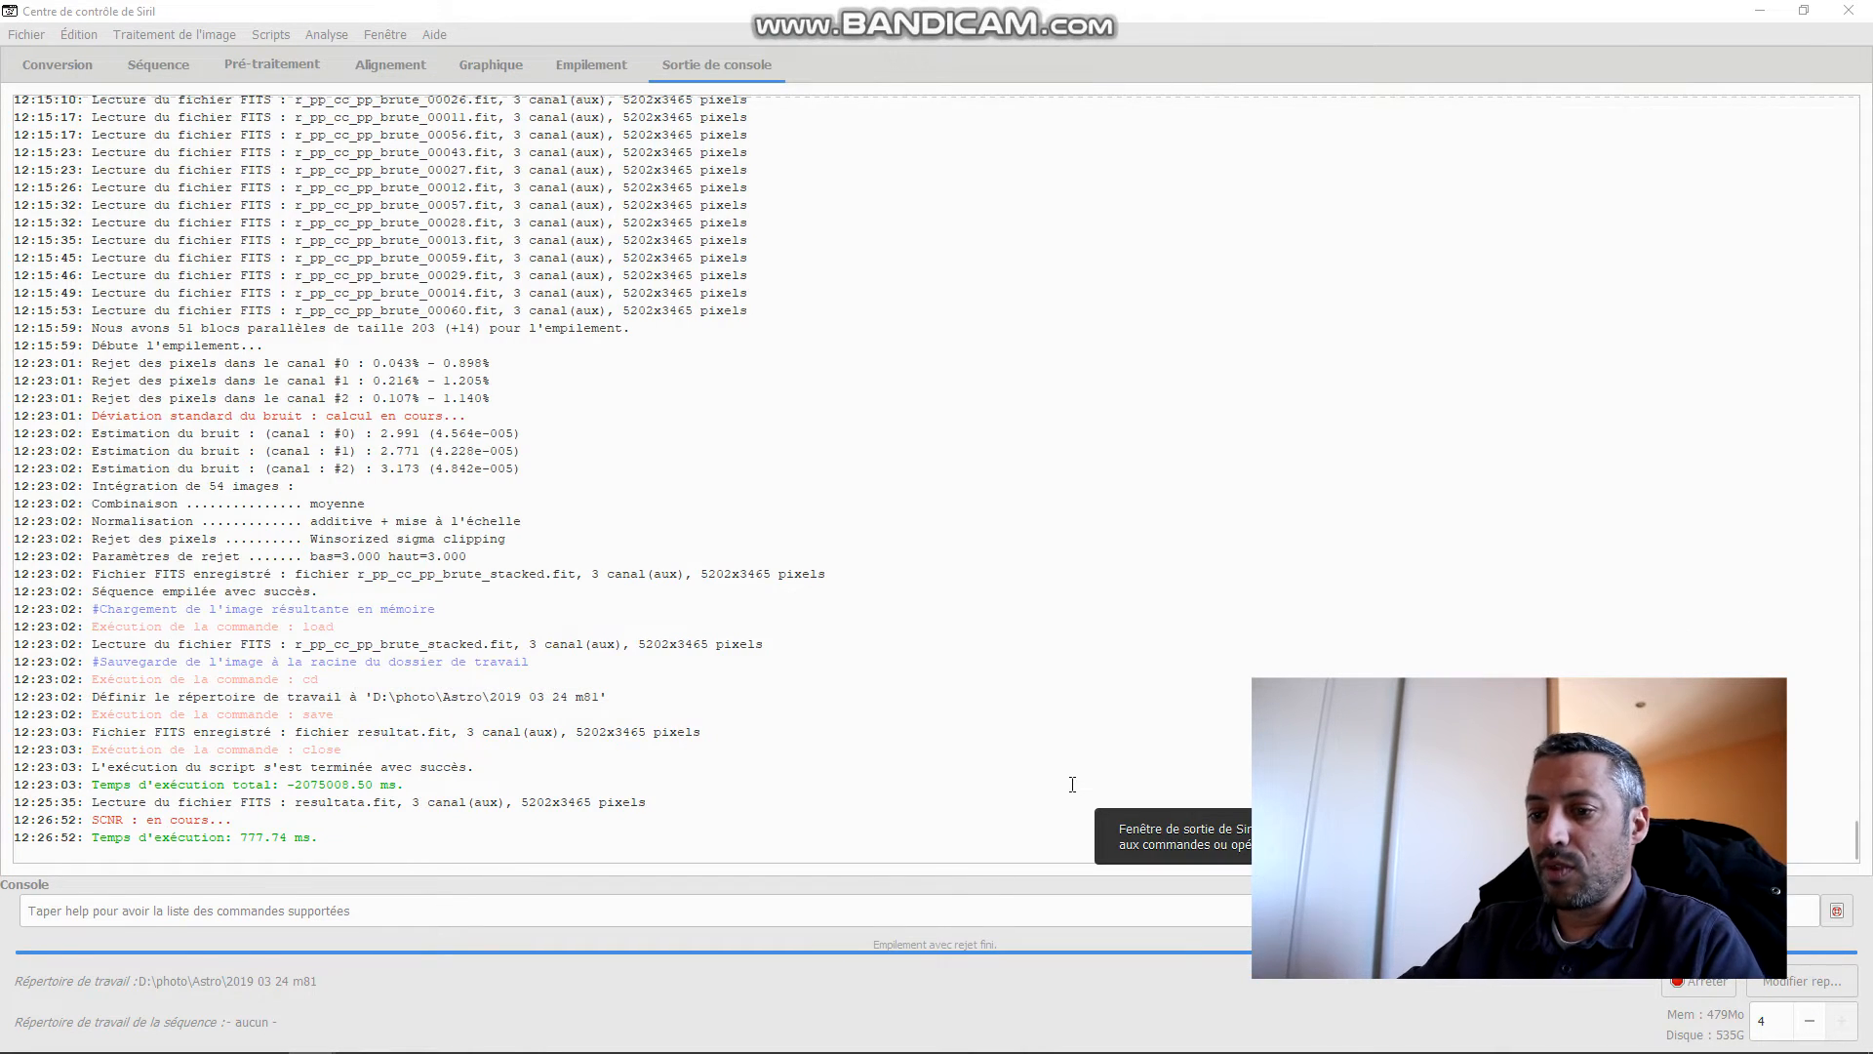
mouse_move(155, 1000)
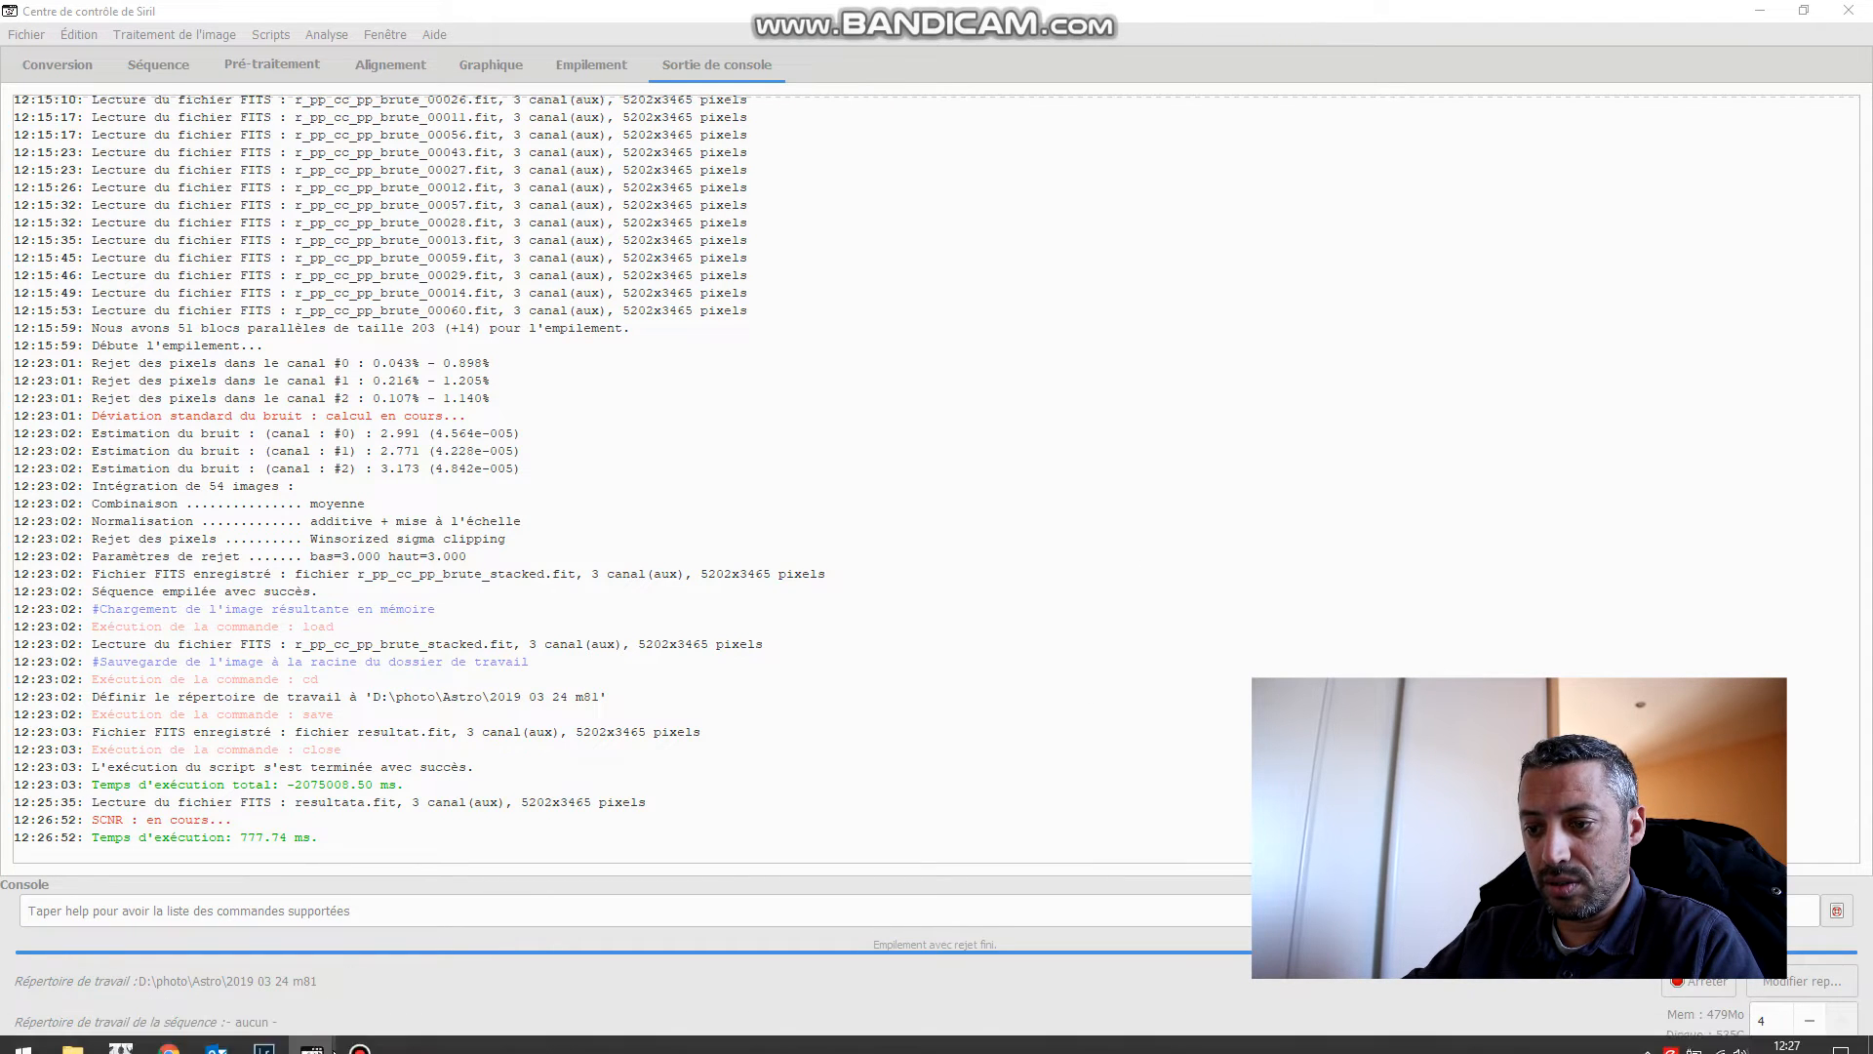
click(312, 1034)
click(465, 971)
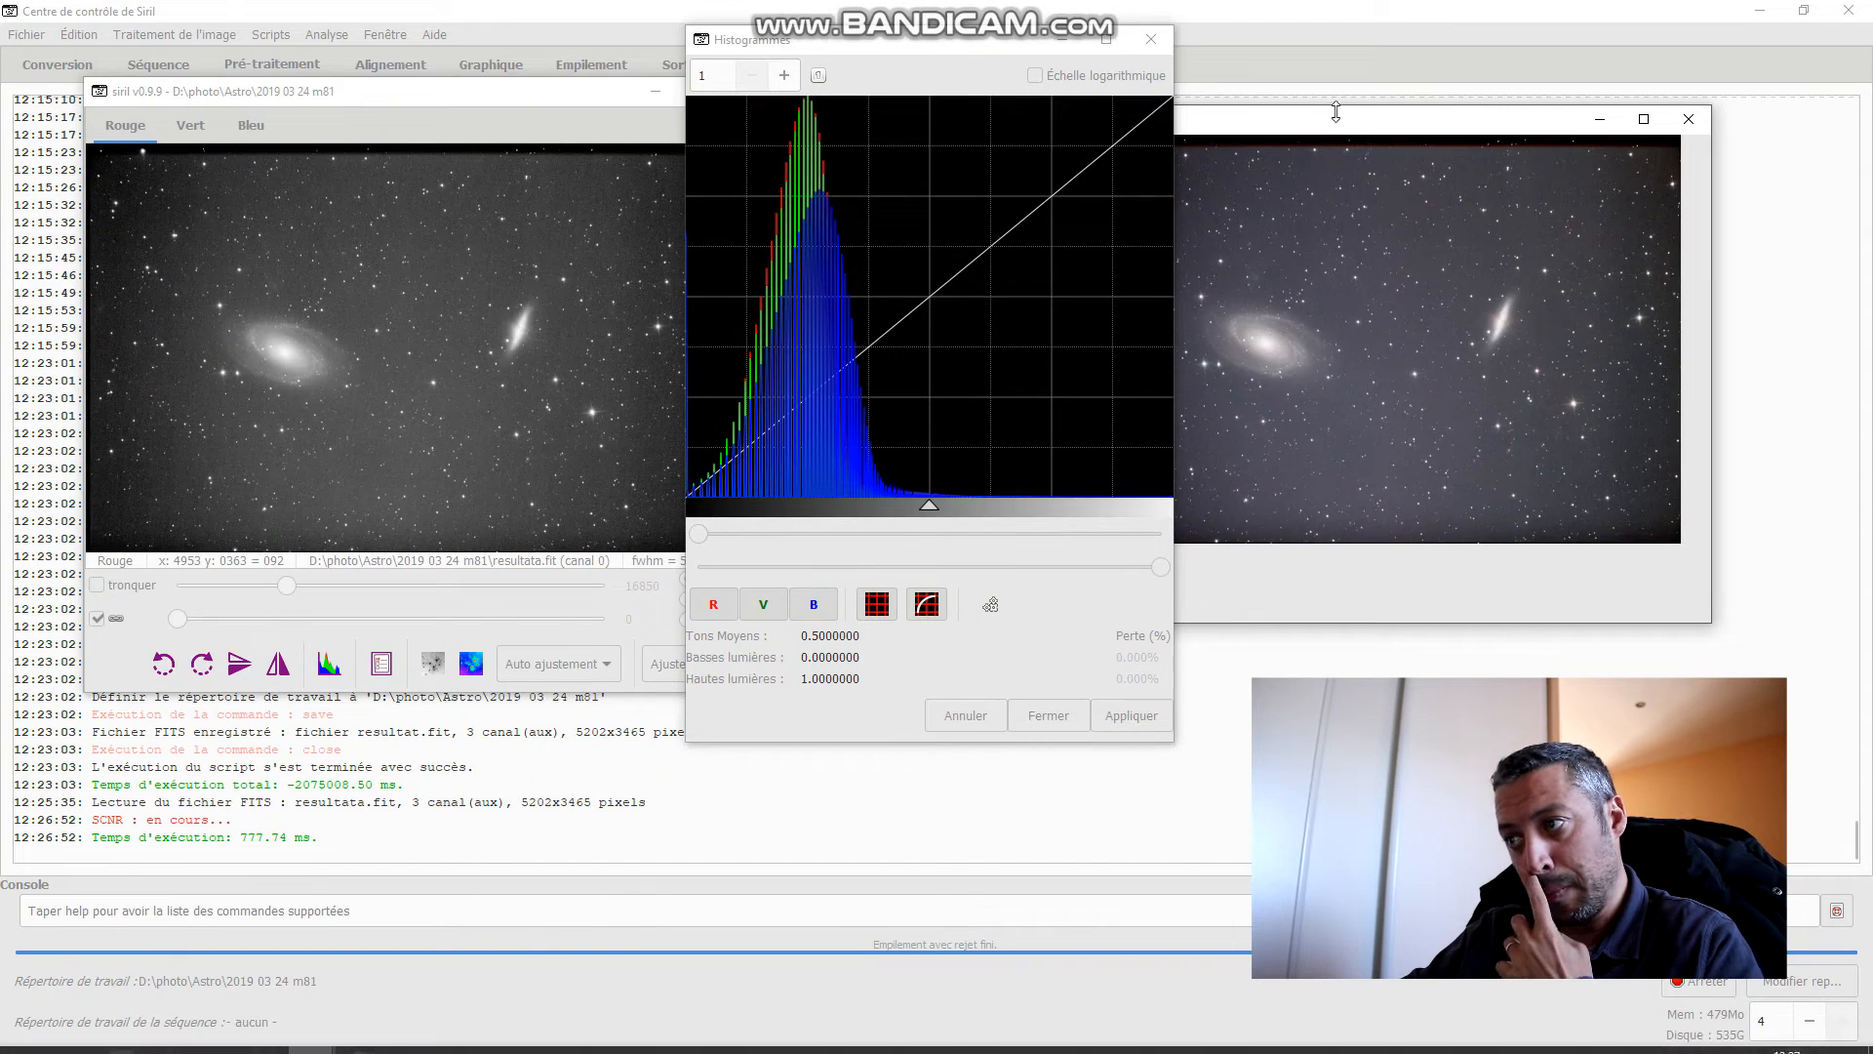
drag(1339, 134, 1440, 138)
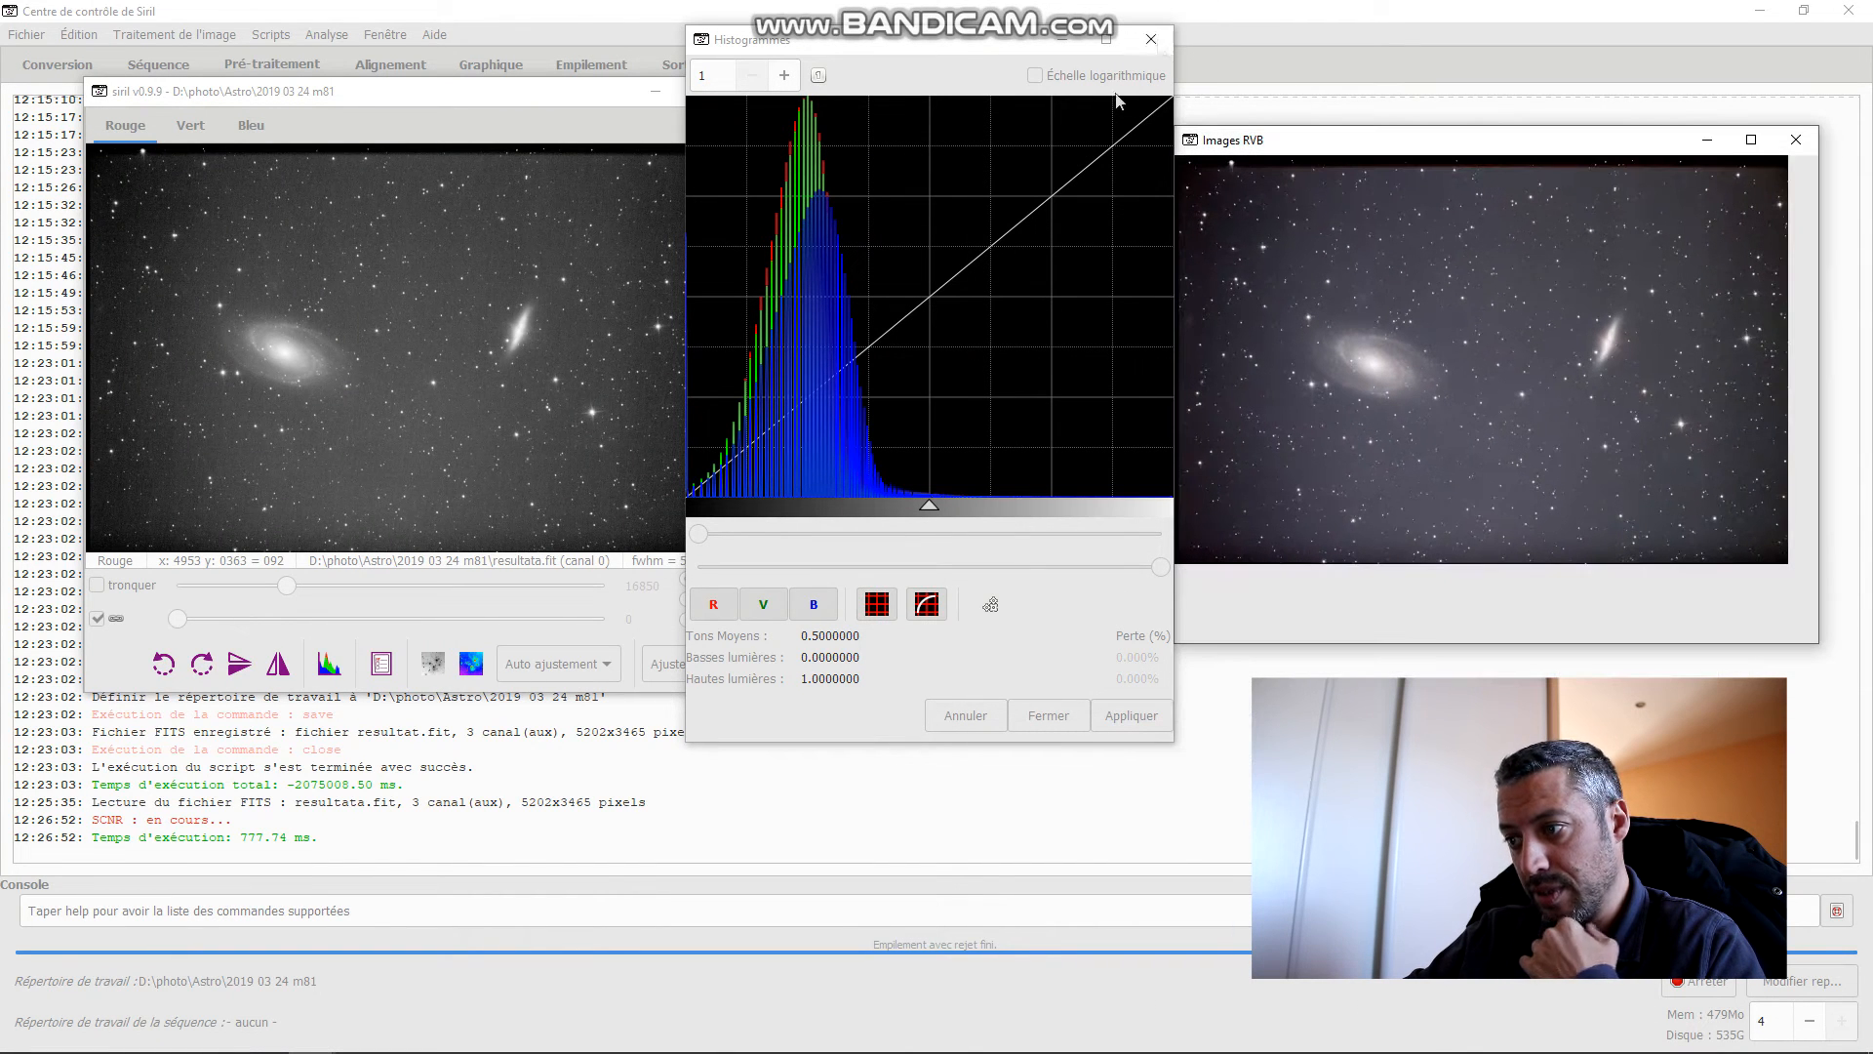
click(1060, 720)
Step: Examine the stretched RGB image at 1:2 and 1:4 zoom, enlarging its window until both galaxies fit
drag(1326, 139, 829, 120)
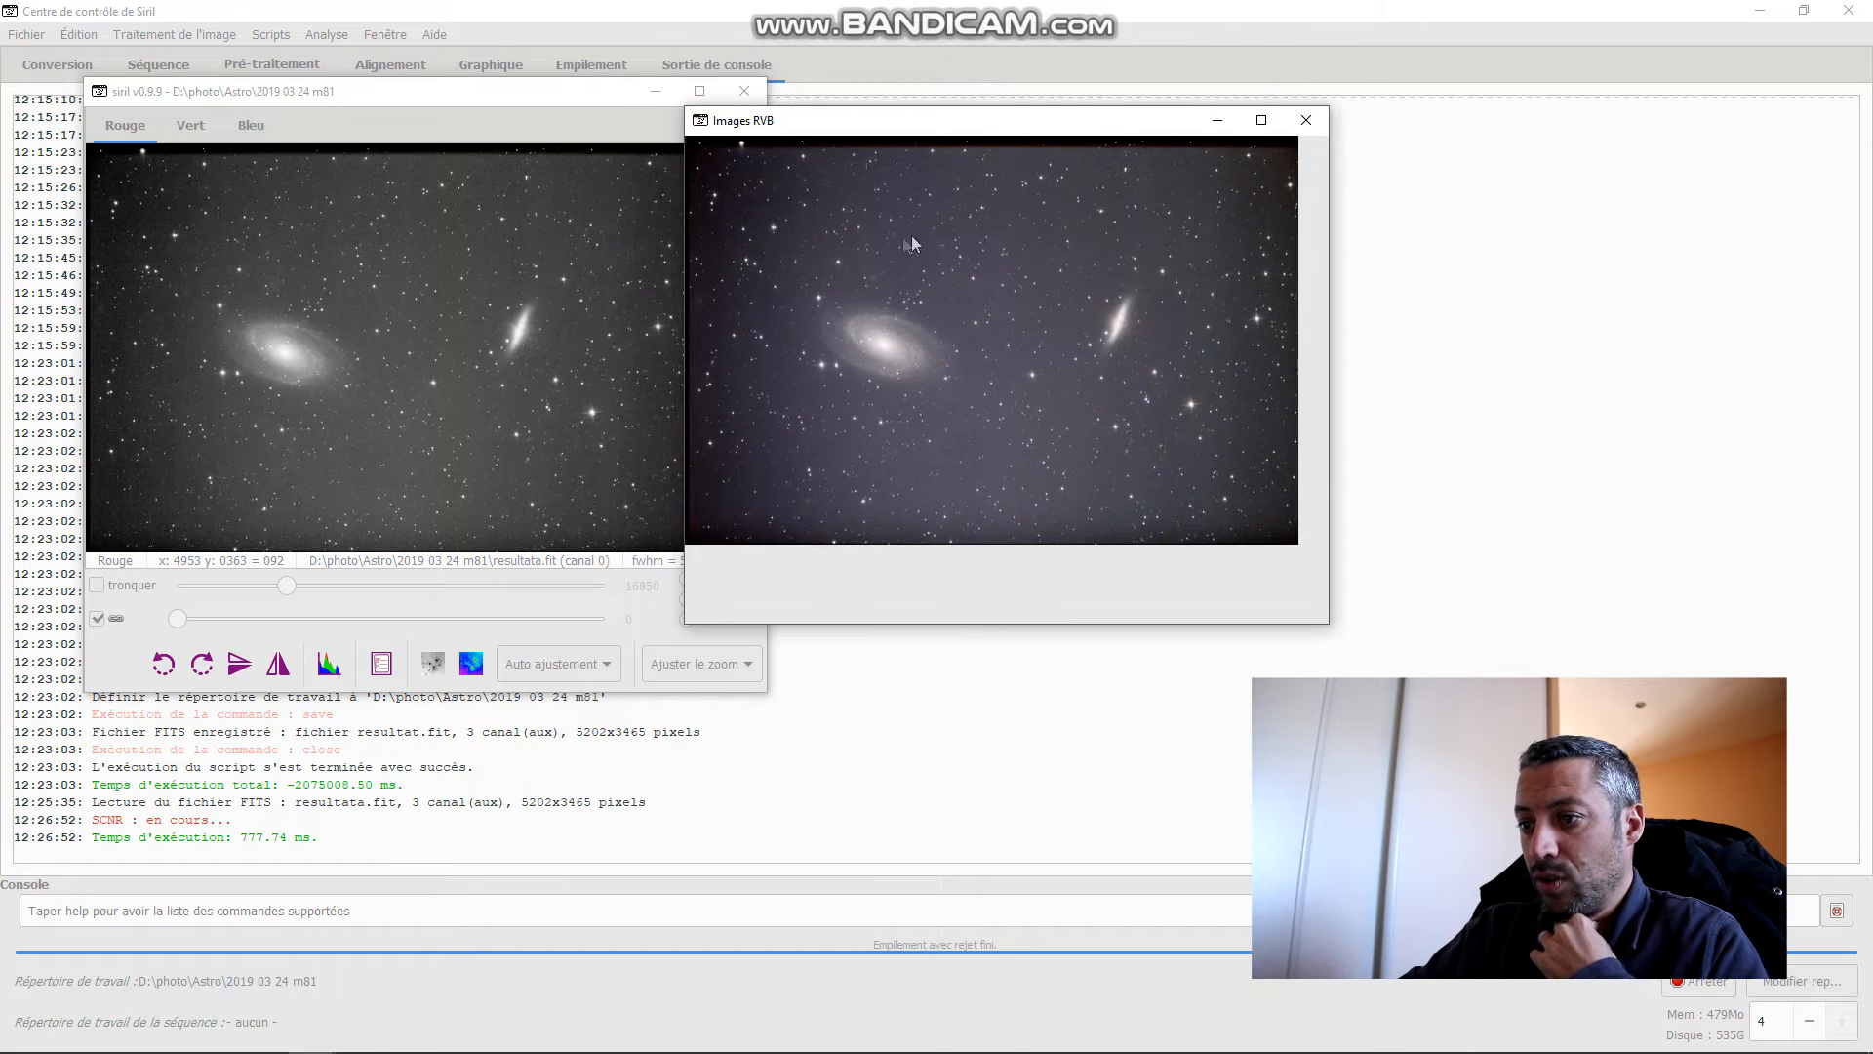
click(704, 664)
click(707, 665)
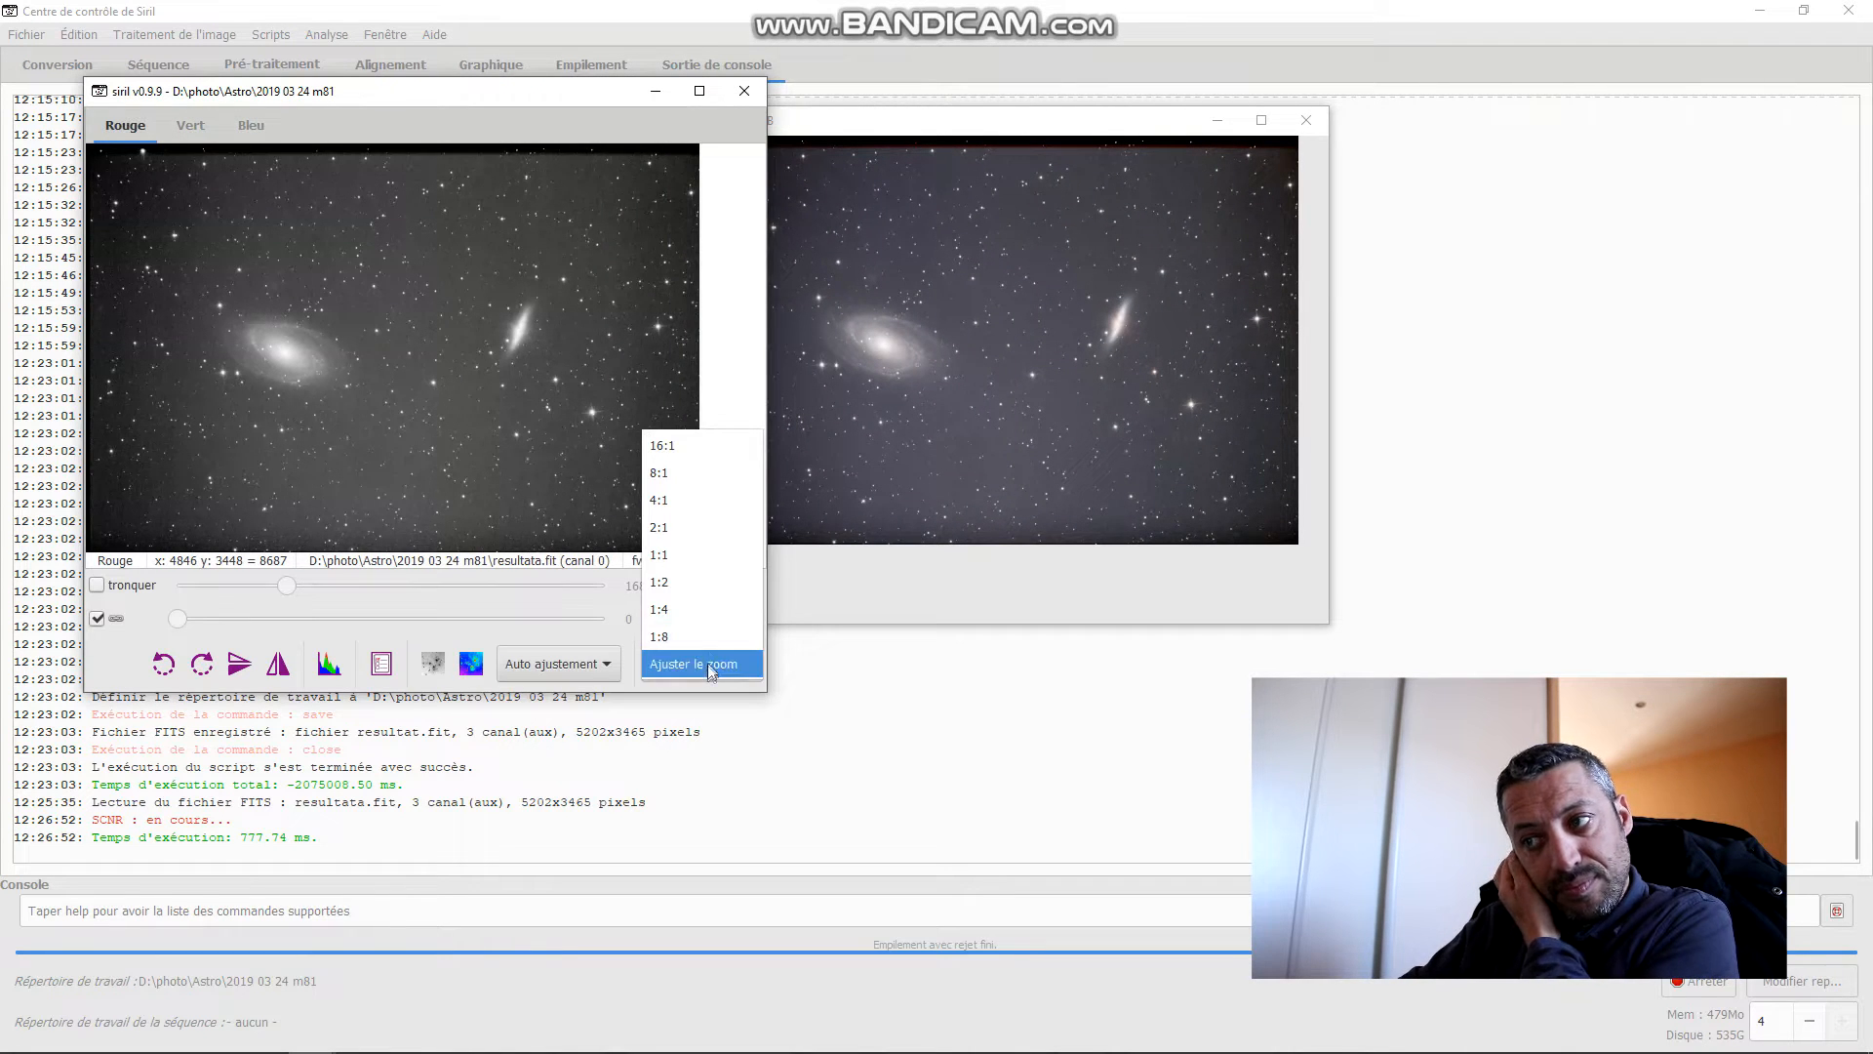
click(695, 581)
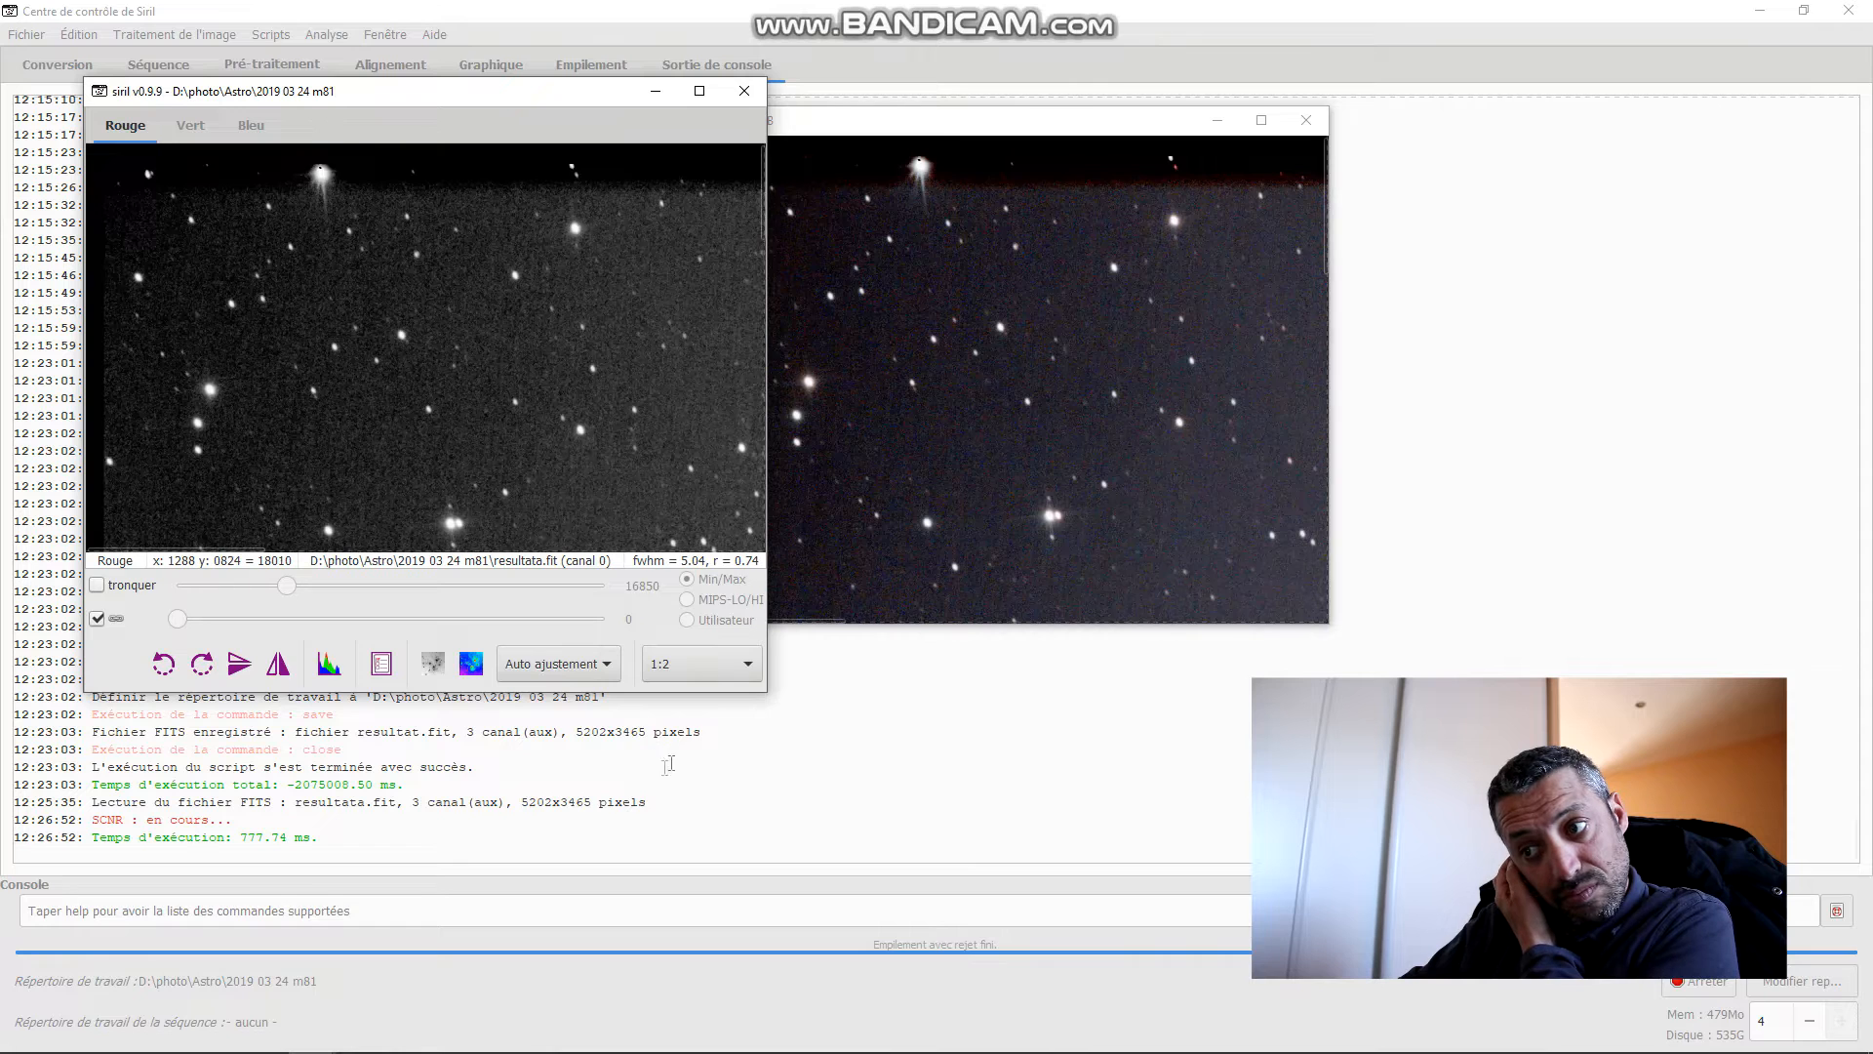
click(724, 665)
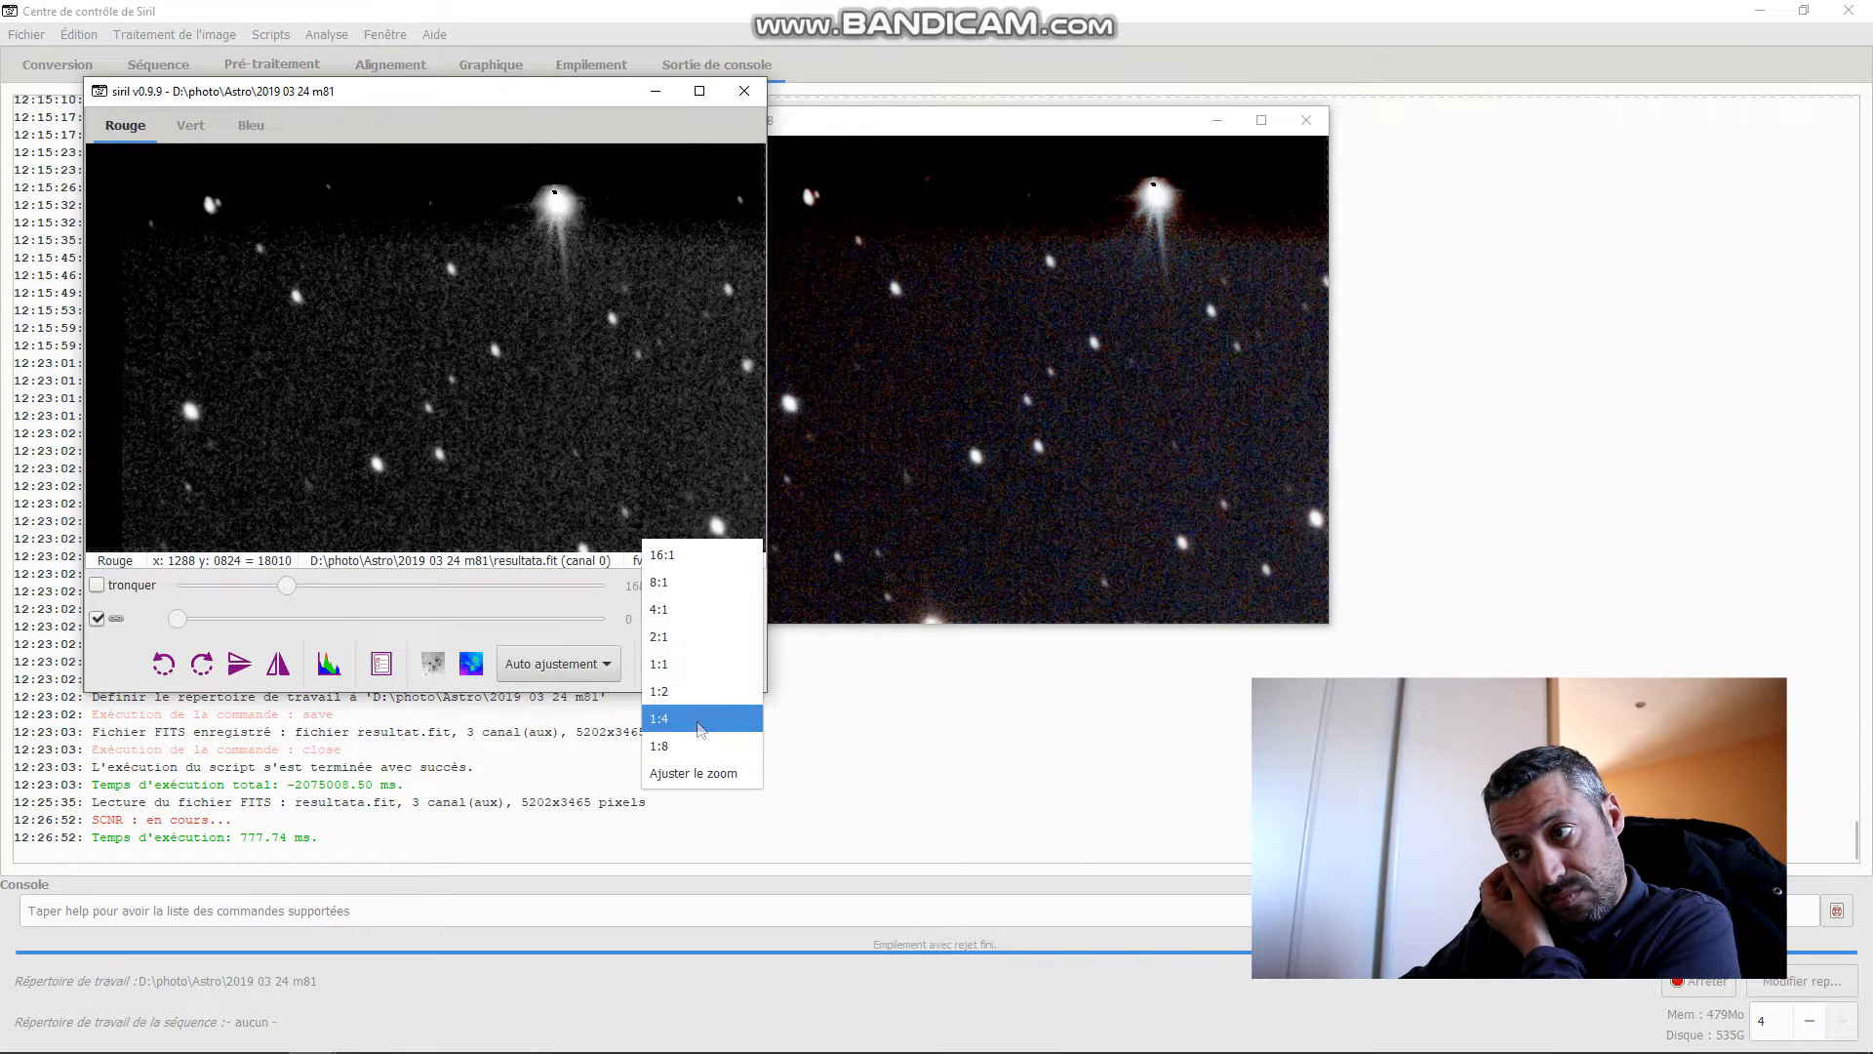
click(701, 718)
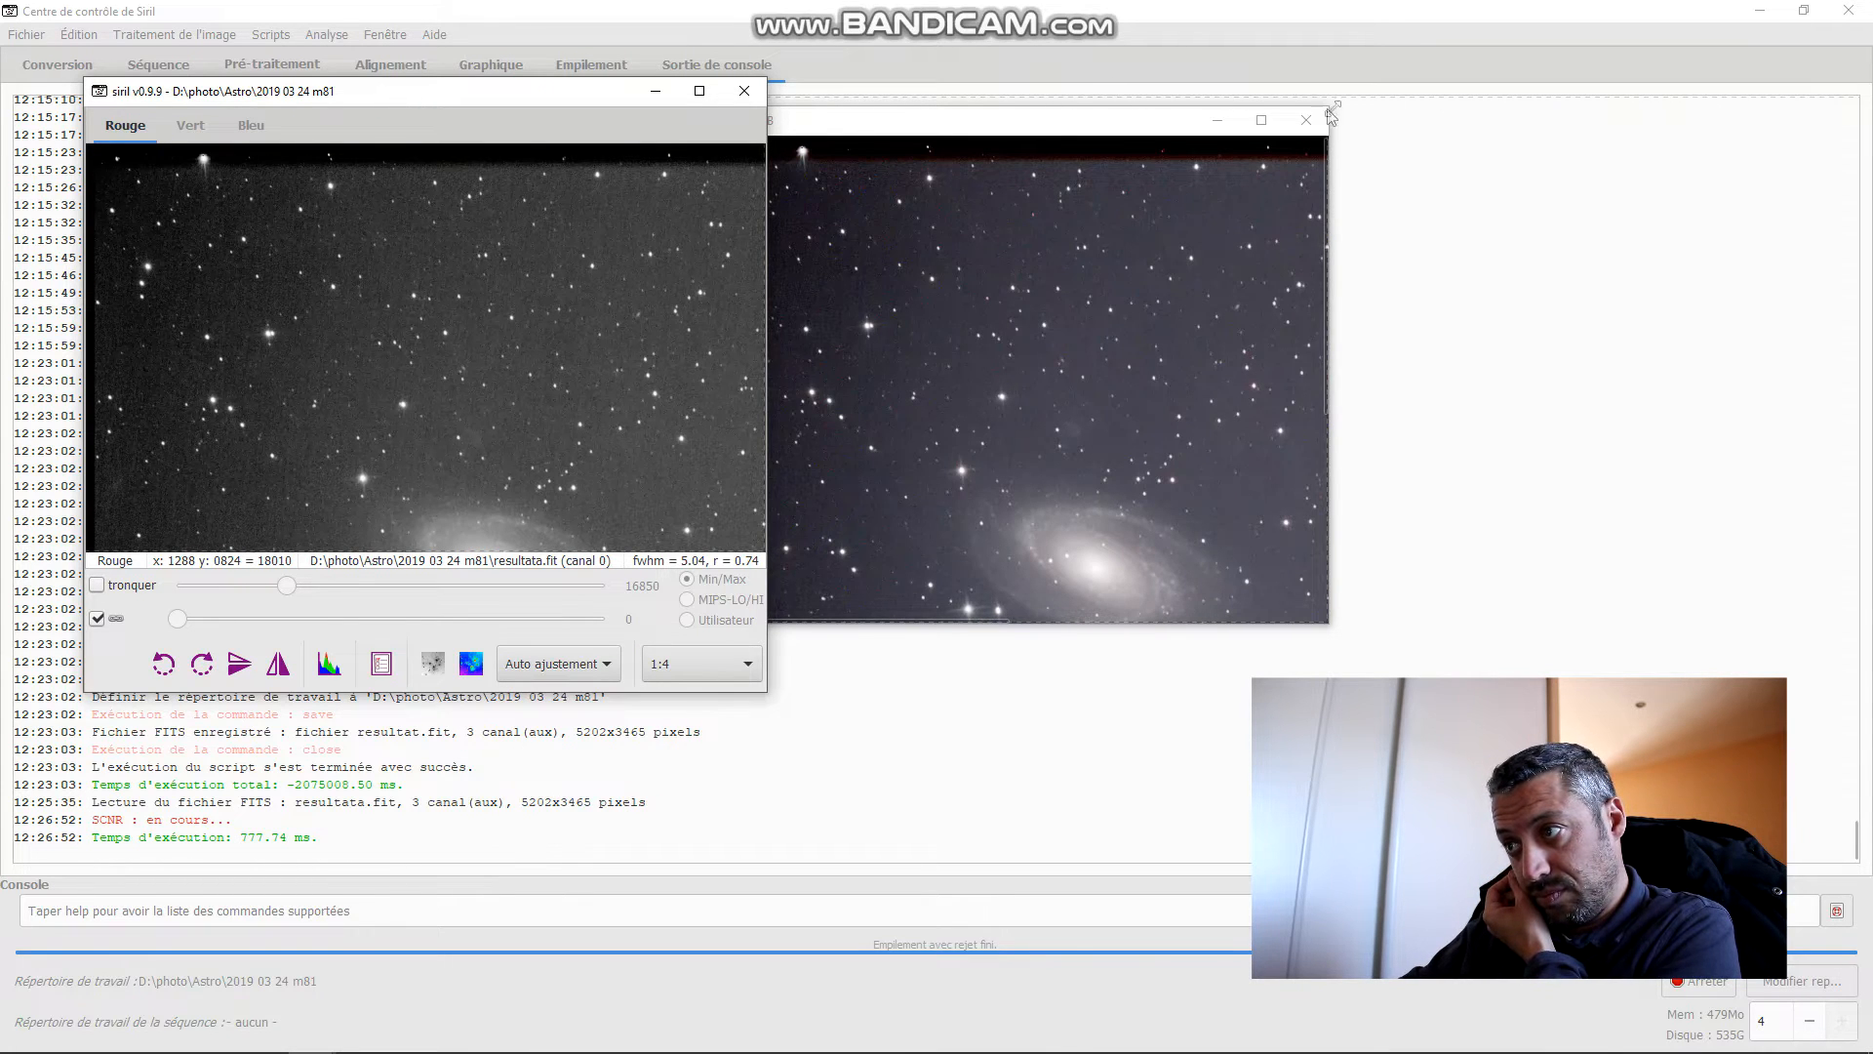
drag(1331, 105, 1842, 5)
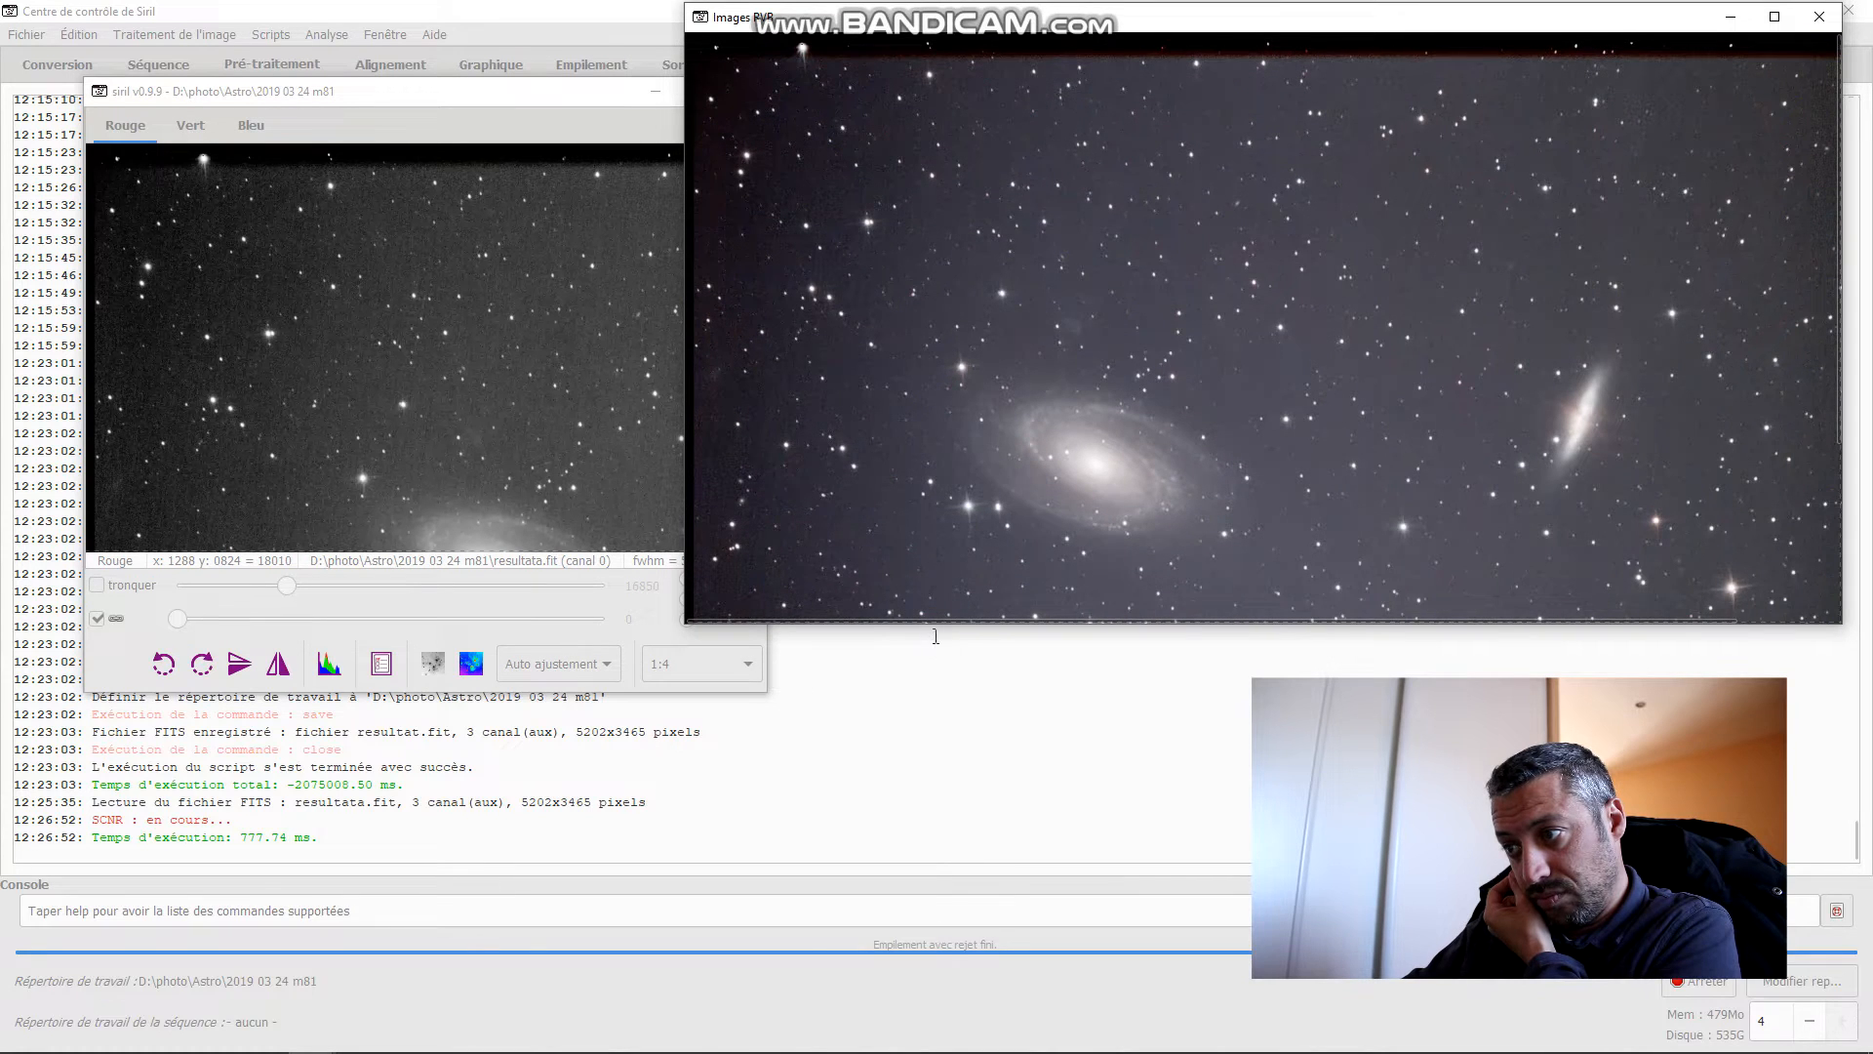
drag(937, 624, 979, 880)
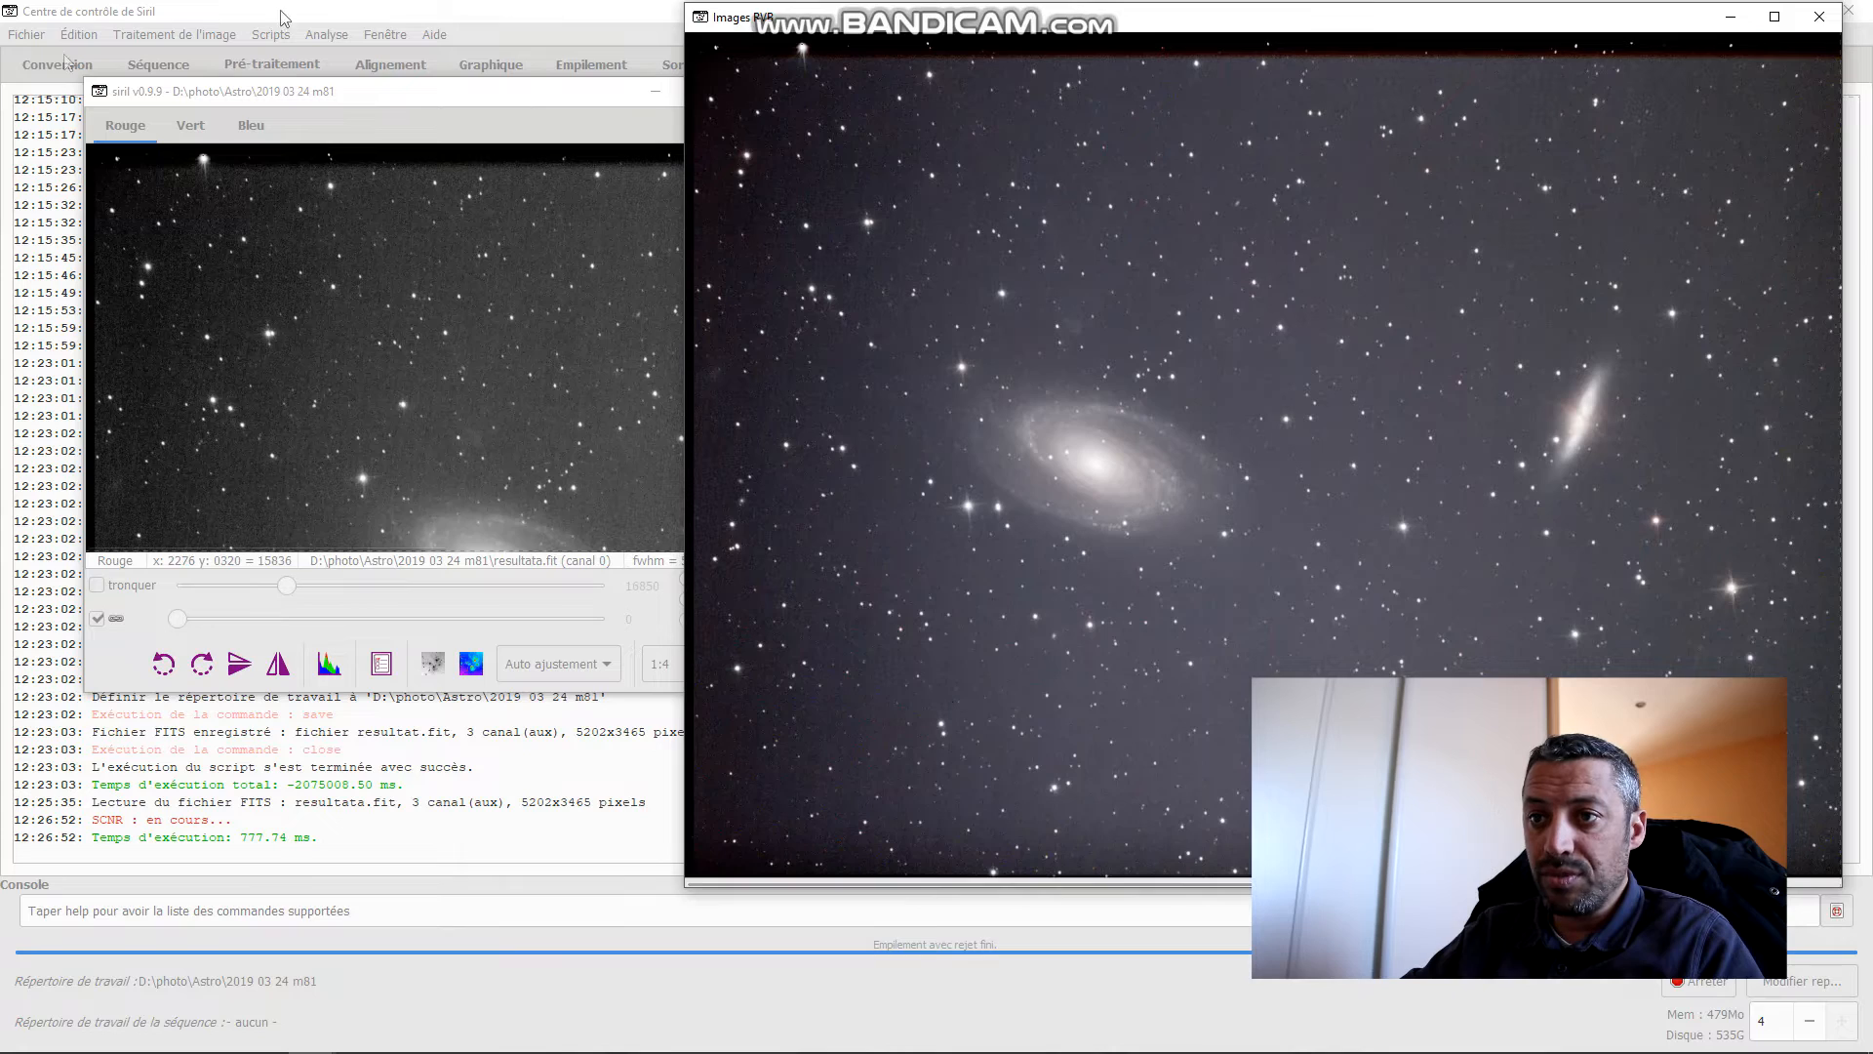
Step: Save the image in the 2019 03 24 m81 folder as a 16-bit uncompressed TIFF named "M81 sans"
click(25, 36)
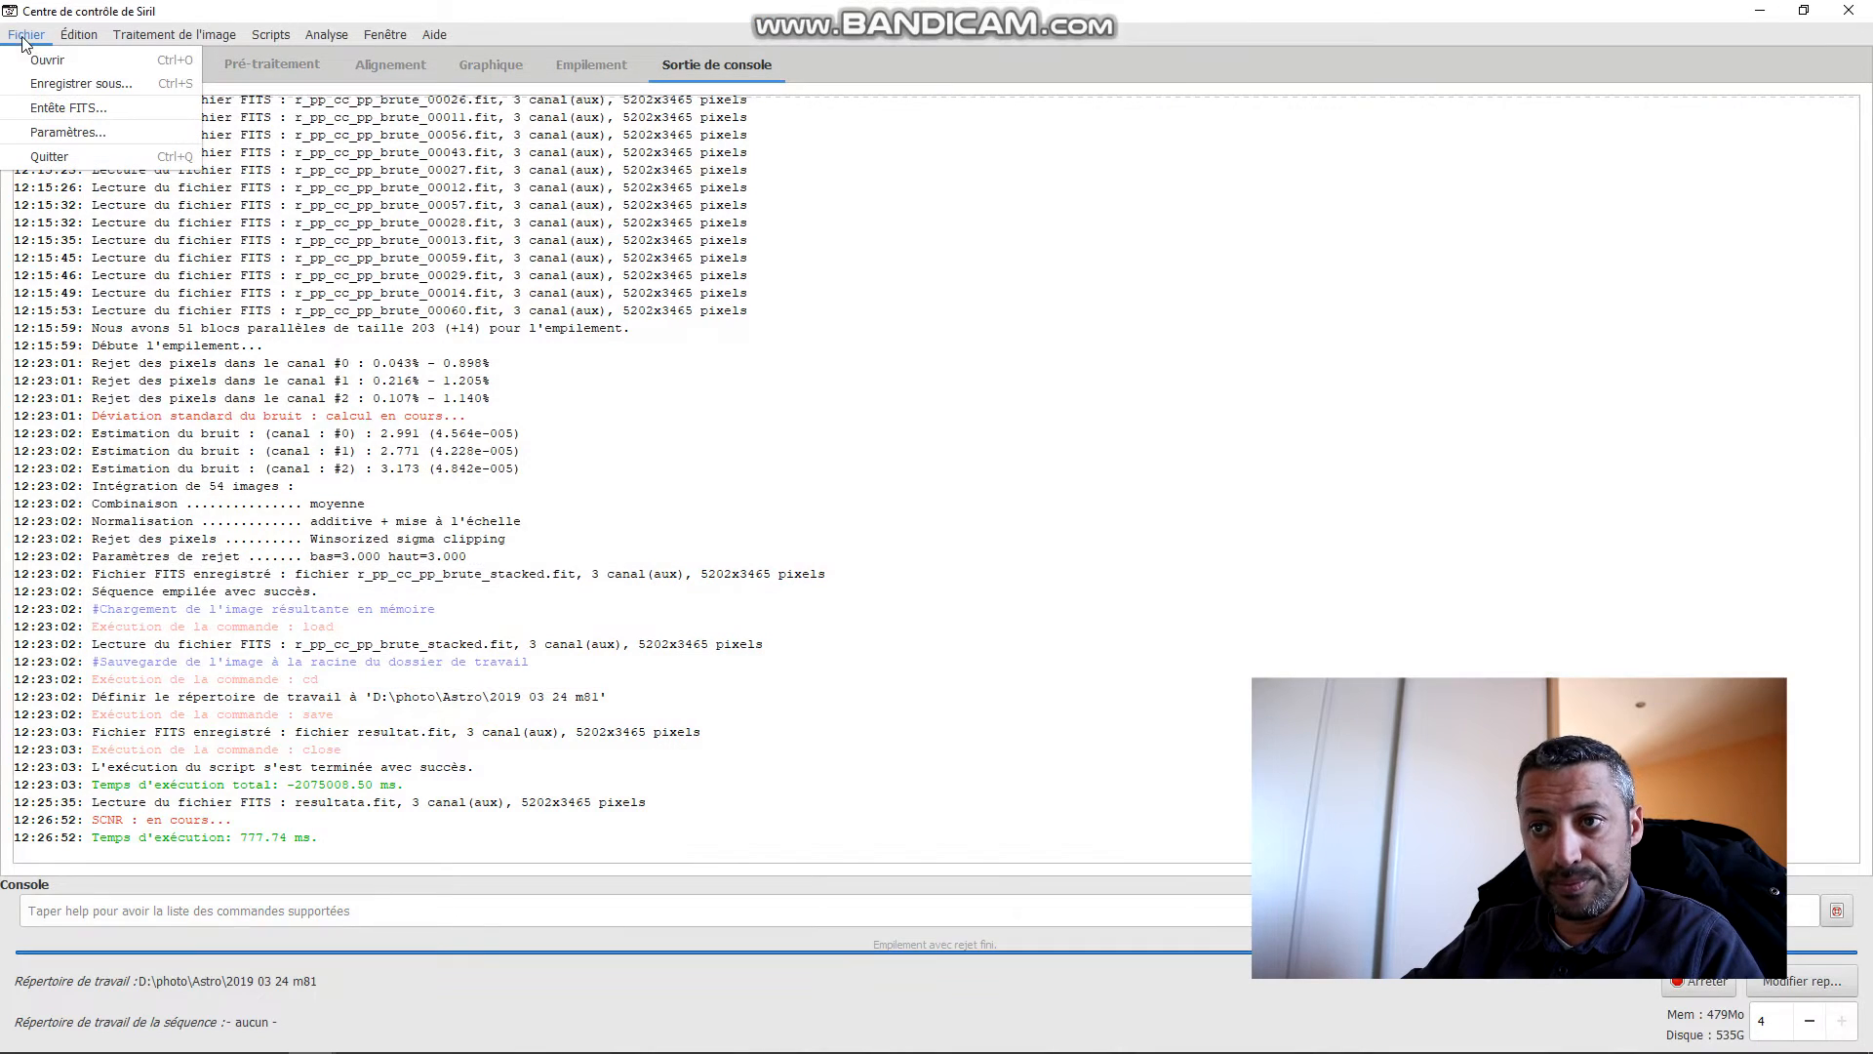
click(78, 84)
click(271, 704)
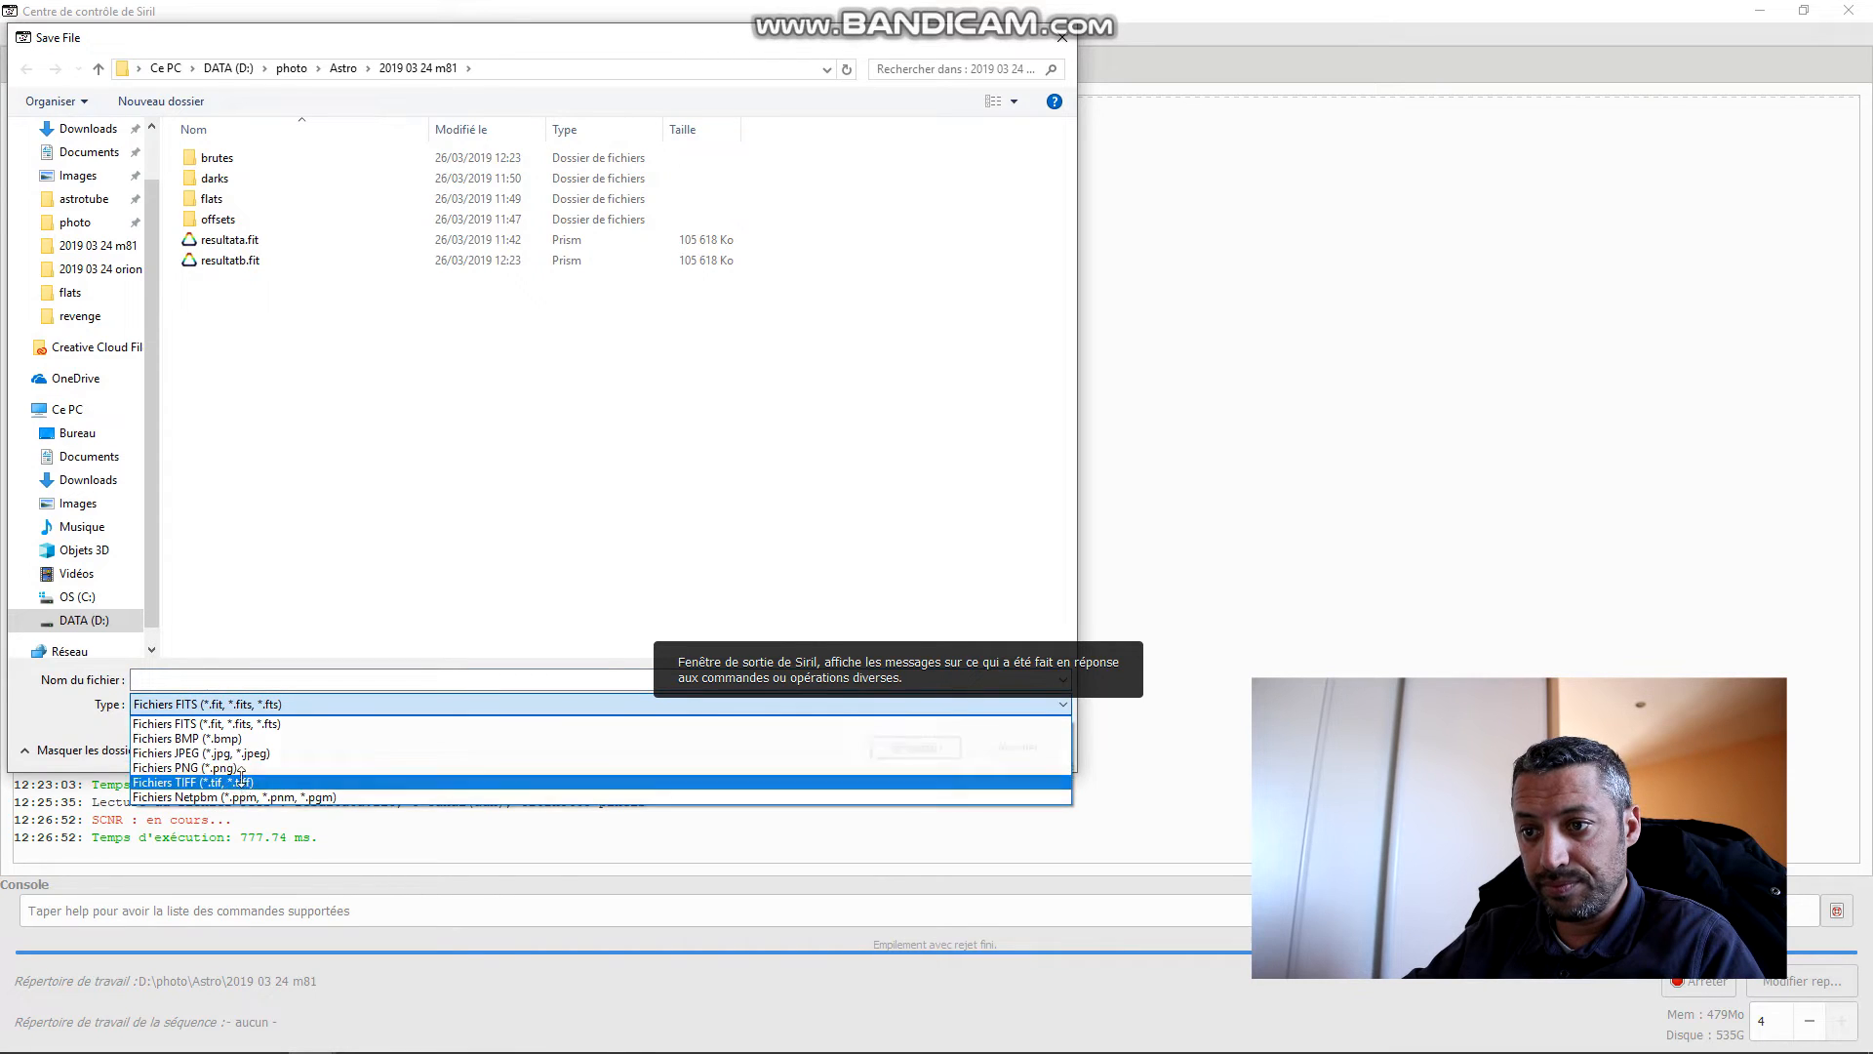
click(241, 782)
click(245, 678)
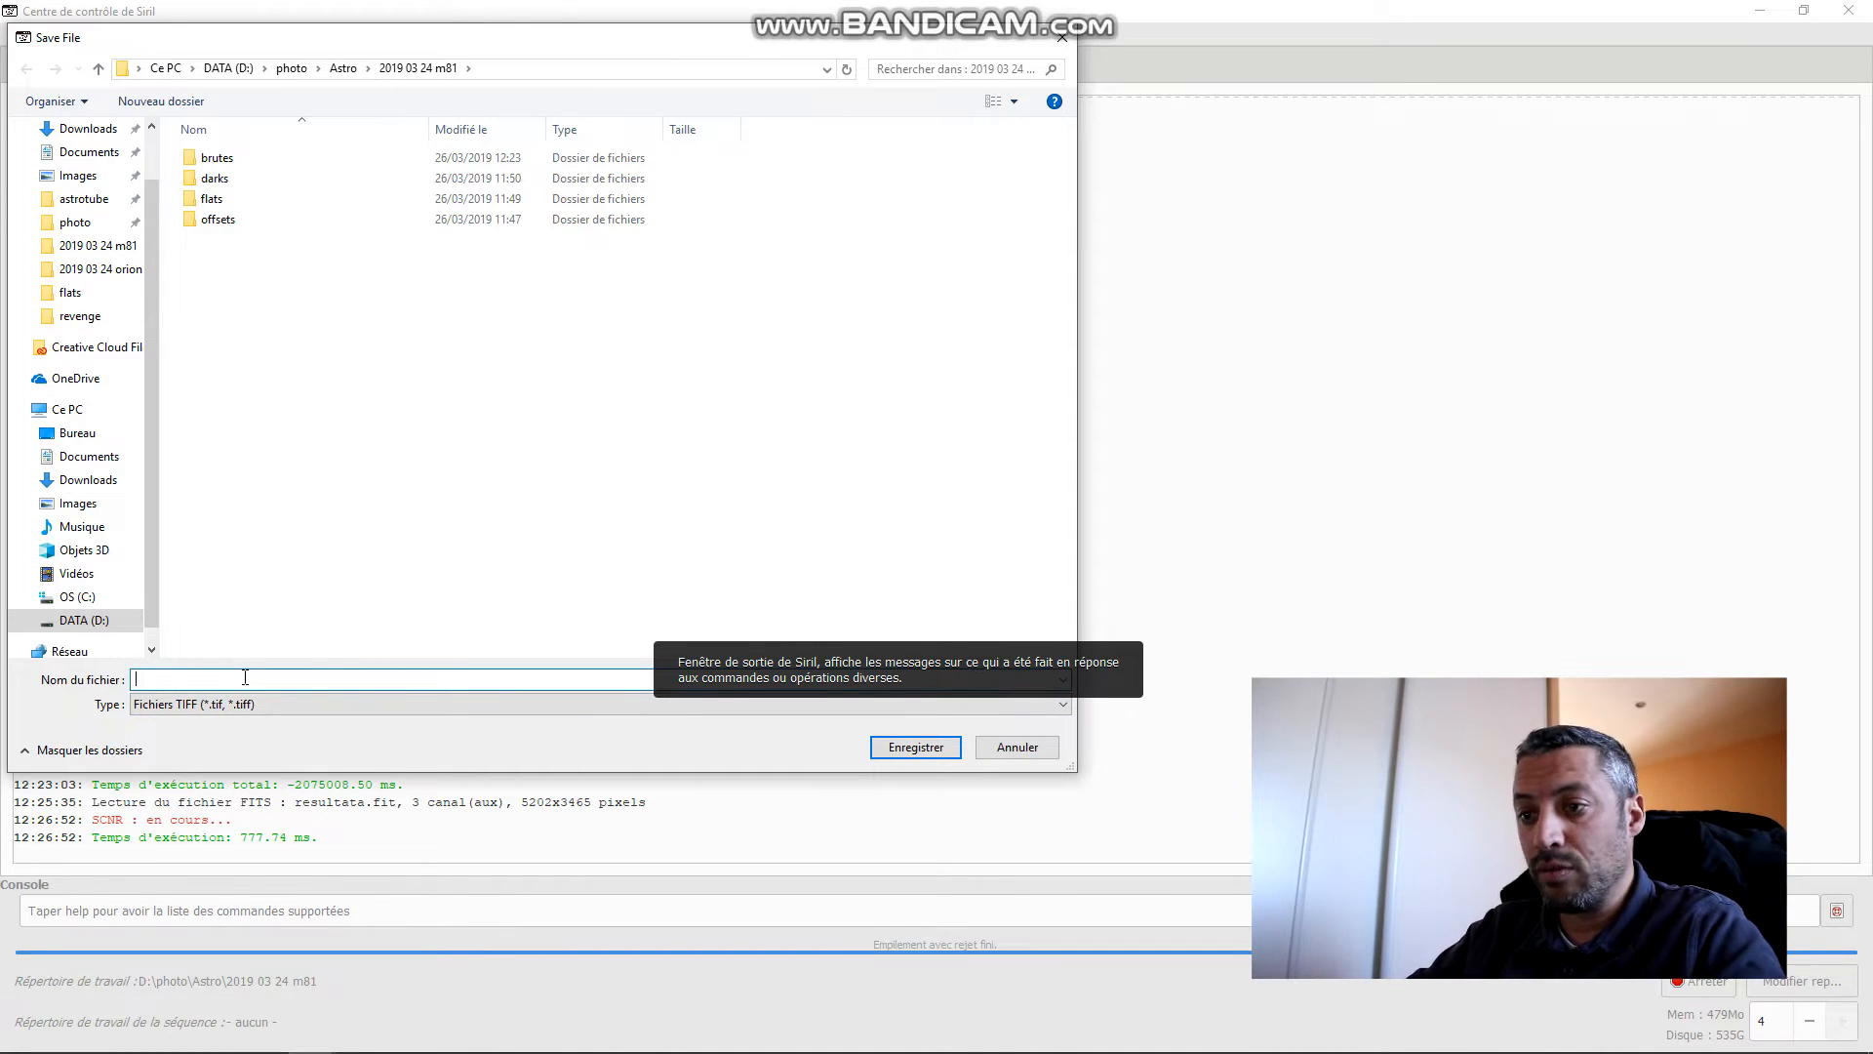
text(M81 sans)
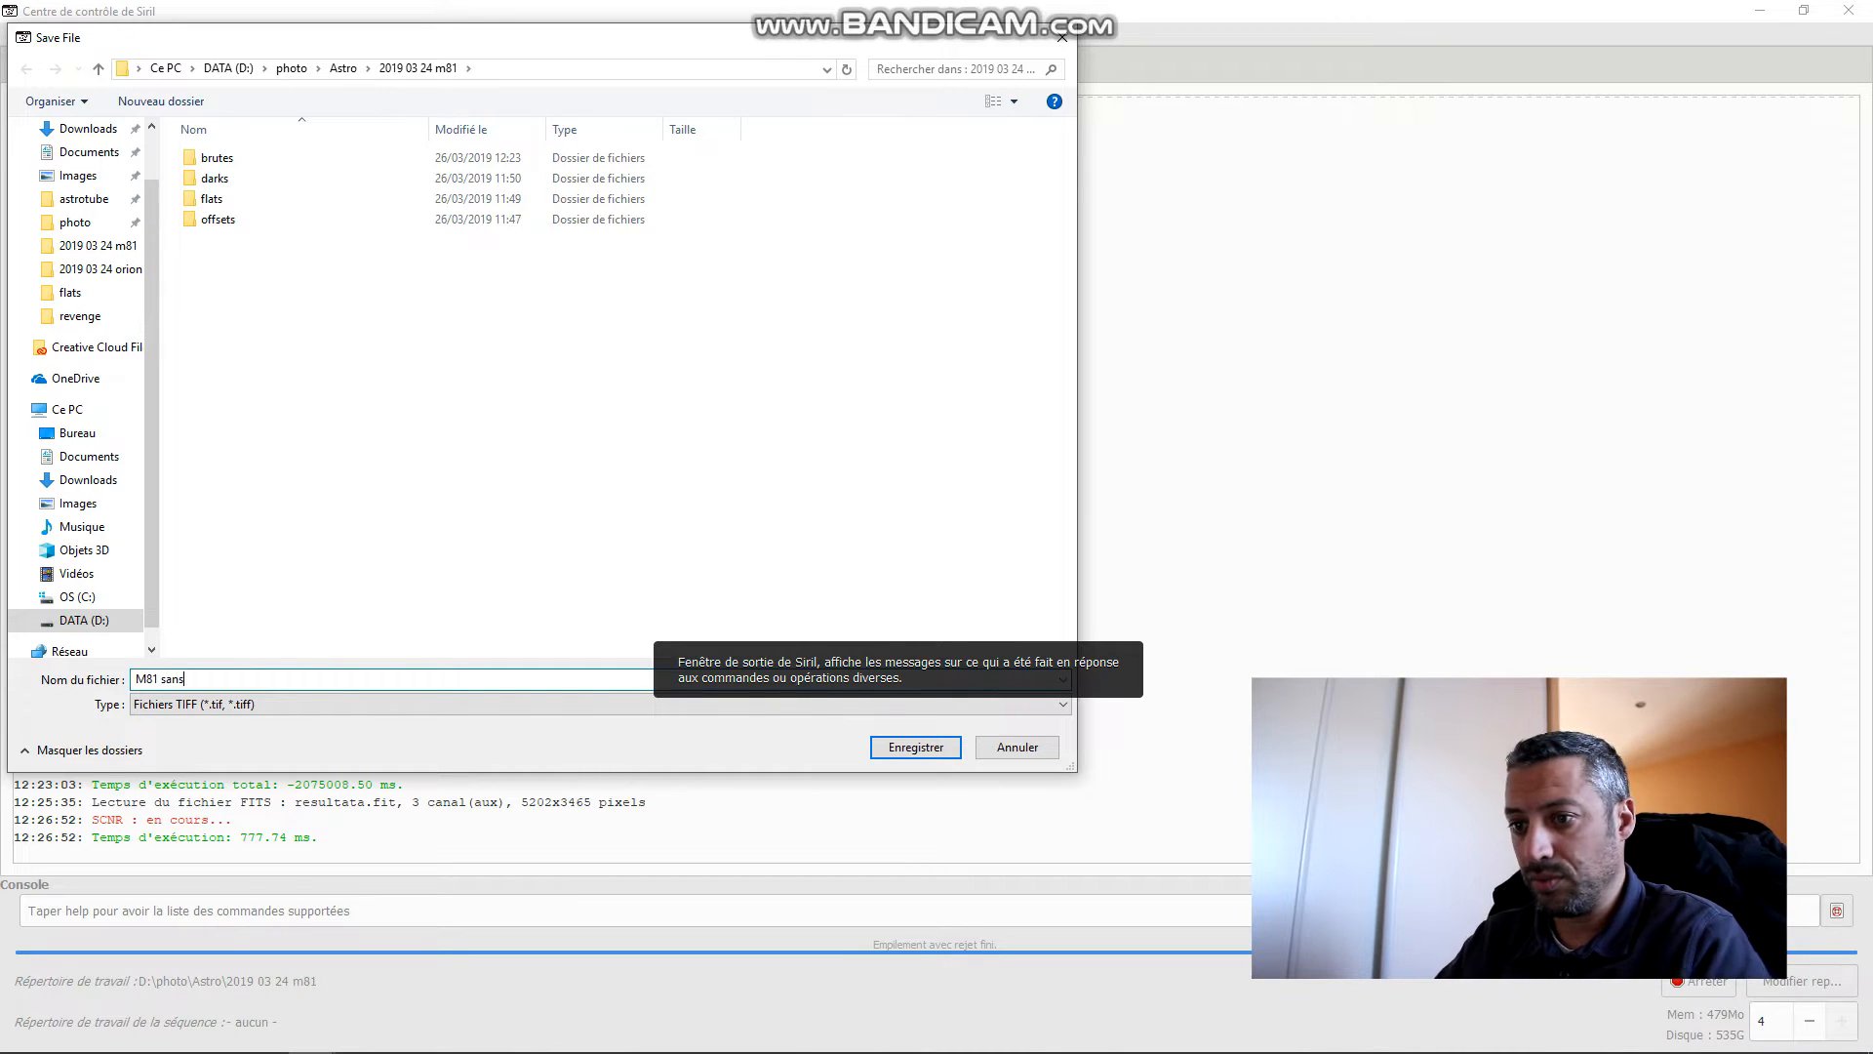
key(Return)
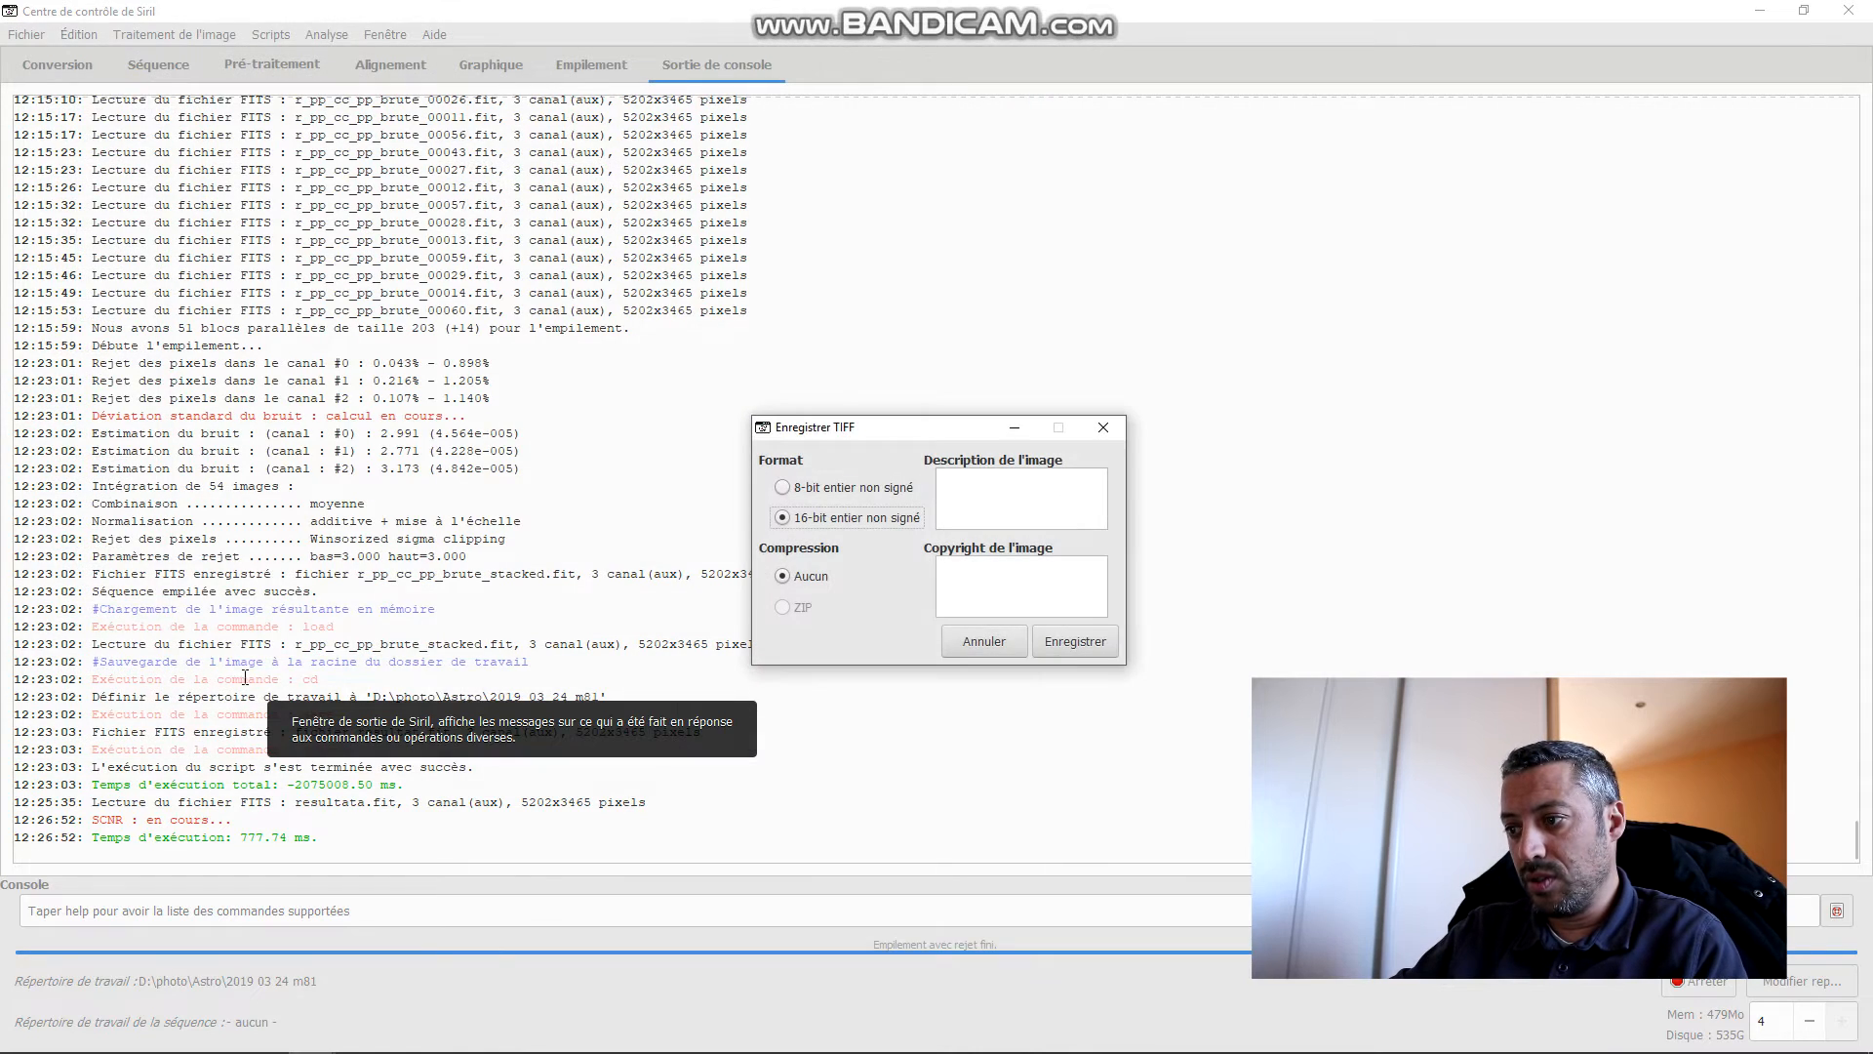
click(1077, 641)
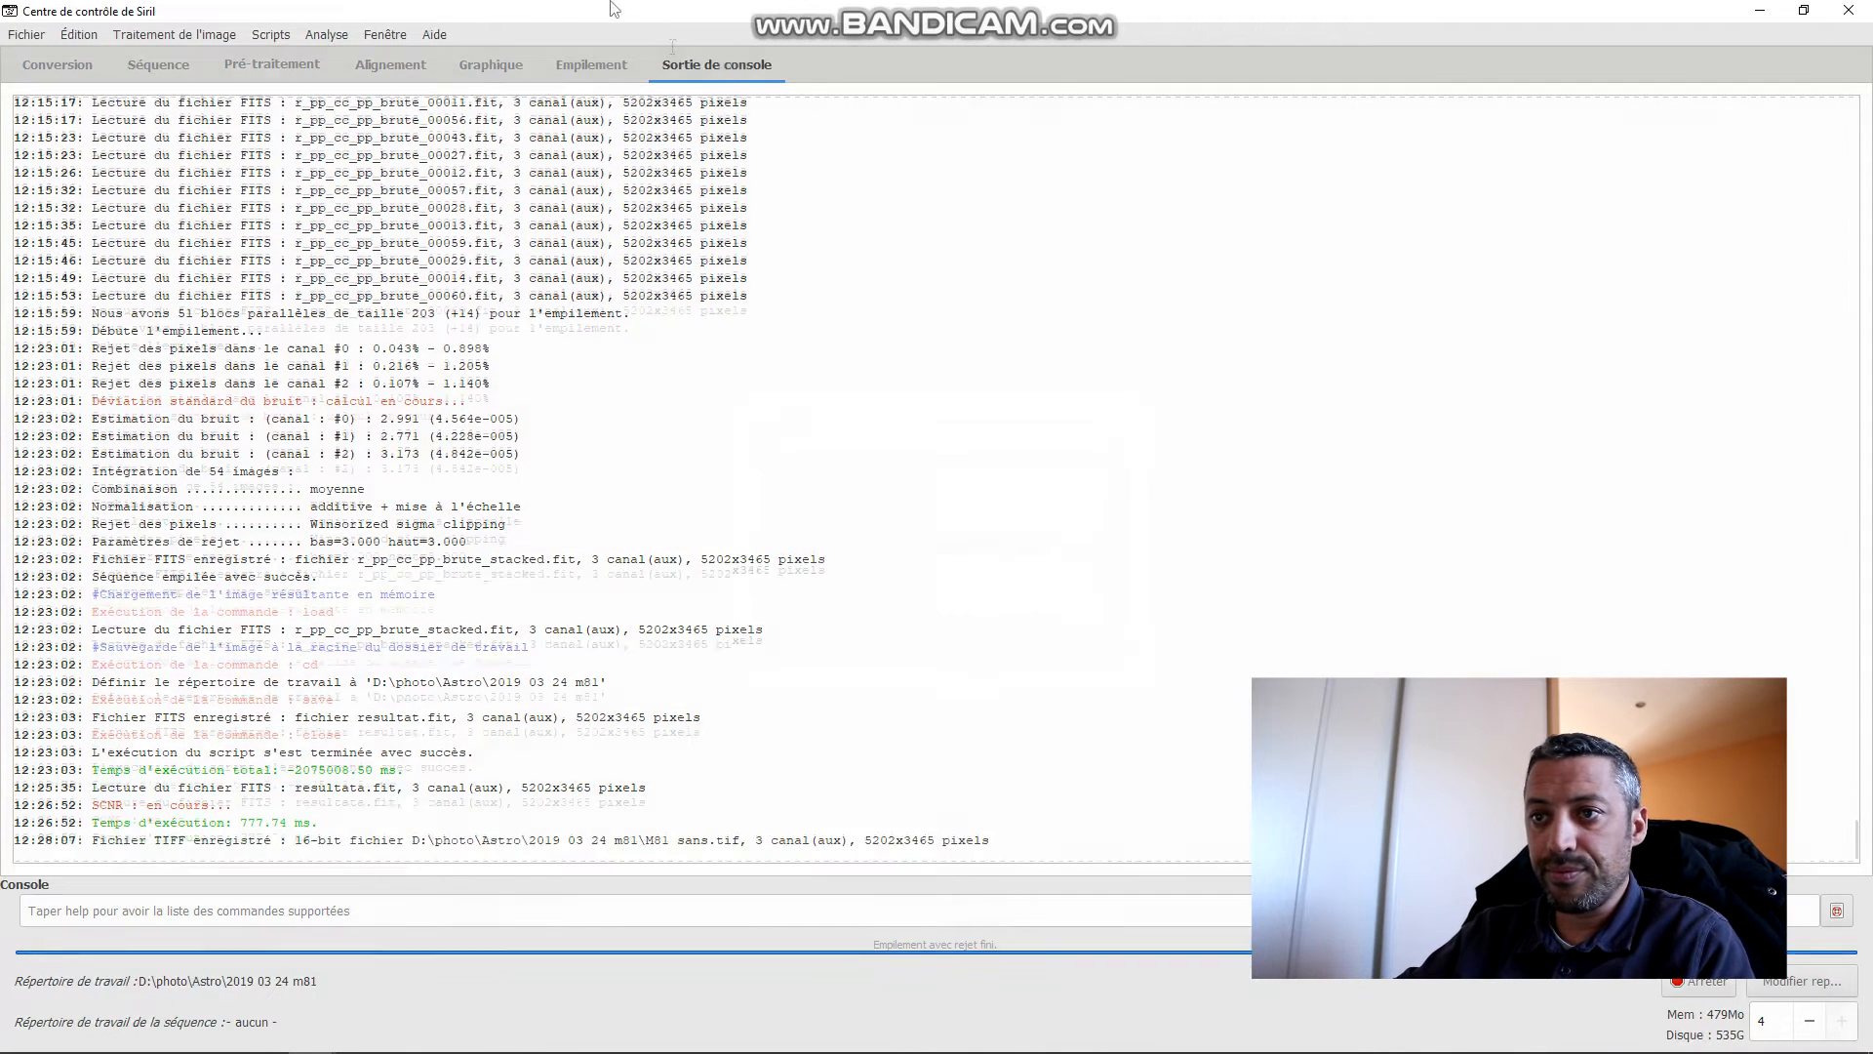
Step: Open resultatb.fit from the 2019 03 24 m81 folder and fit the whole image in its window
click(24, 34)
click(41, 66)
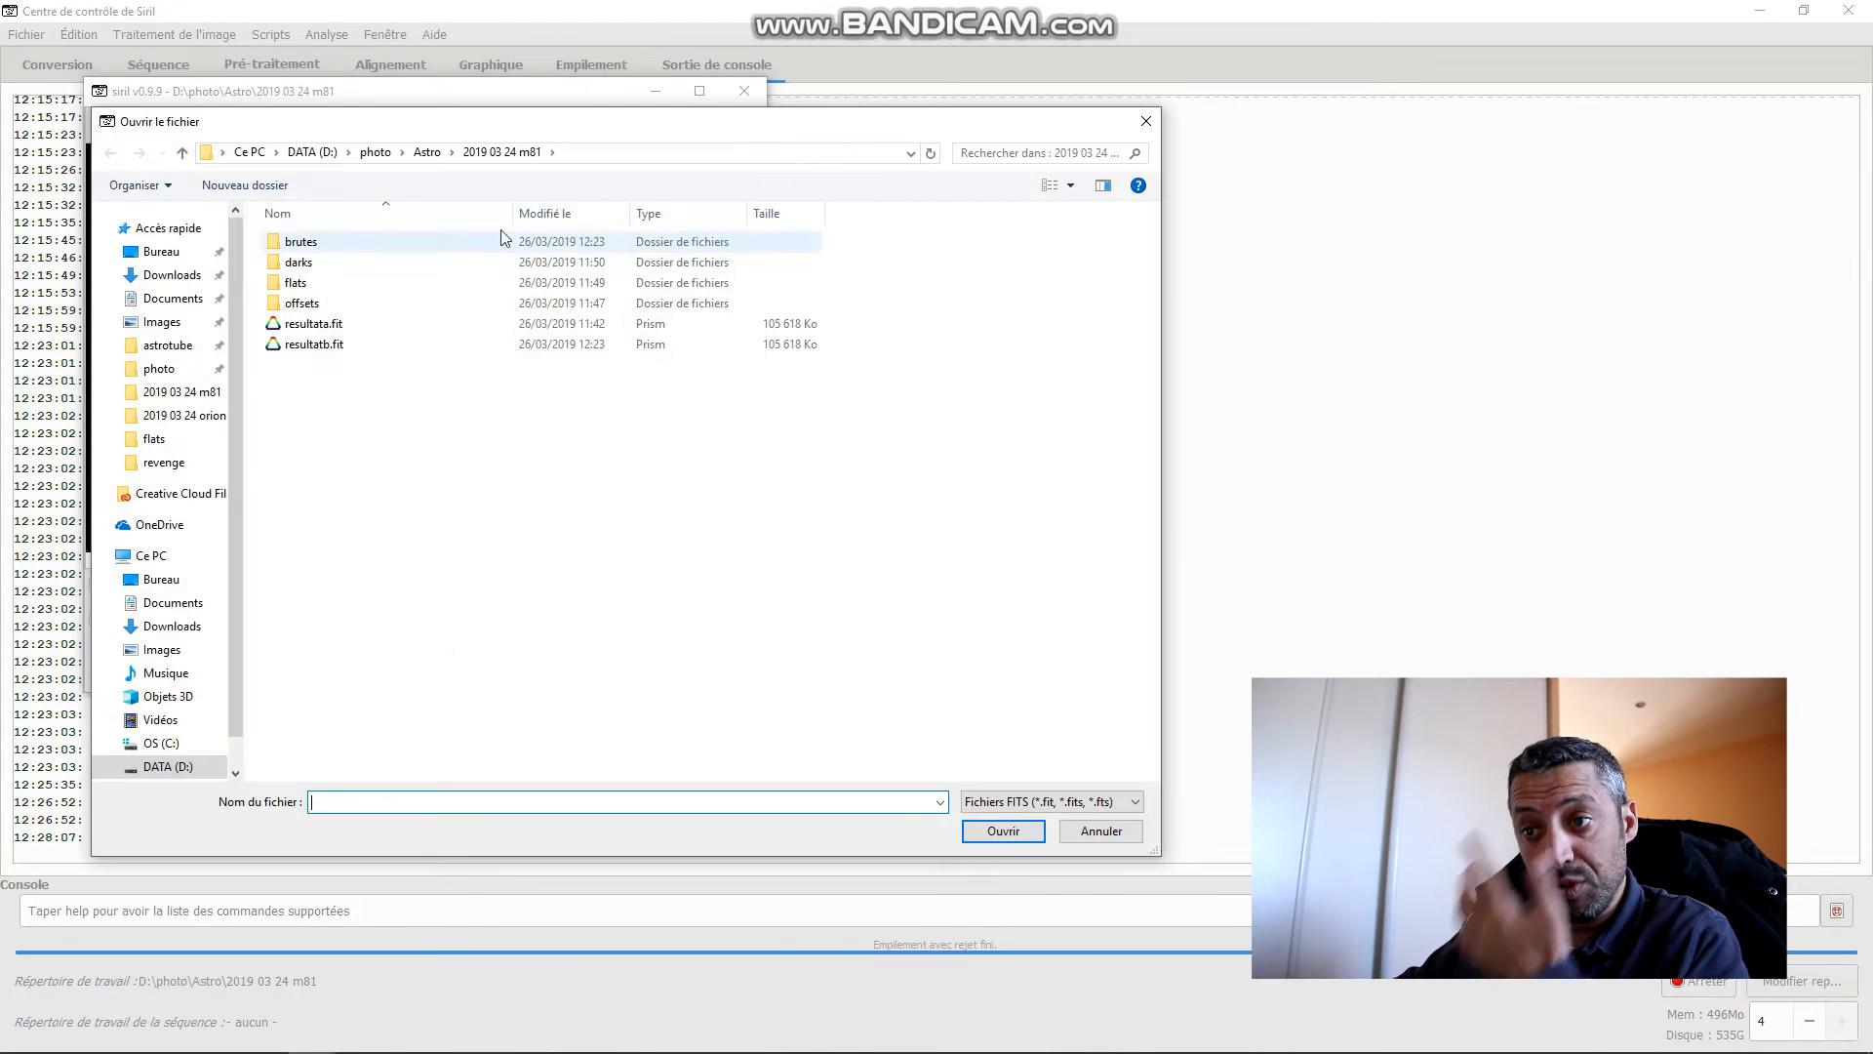
double_click(331, 344)
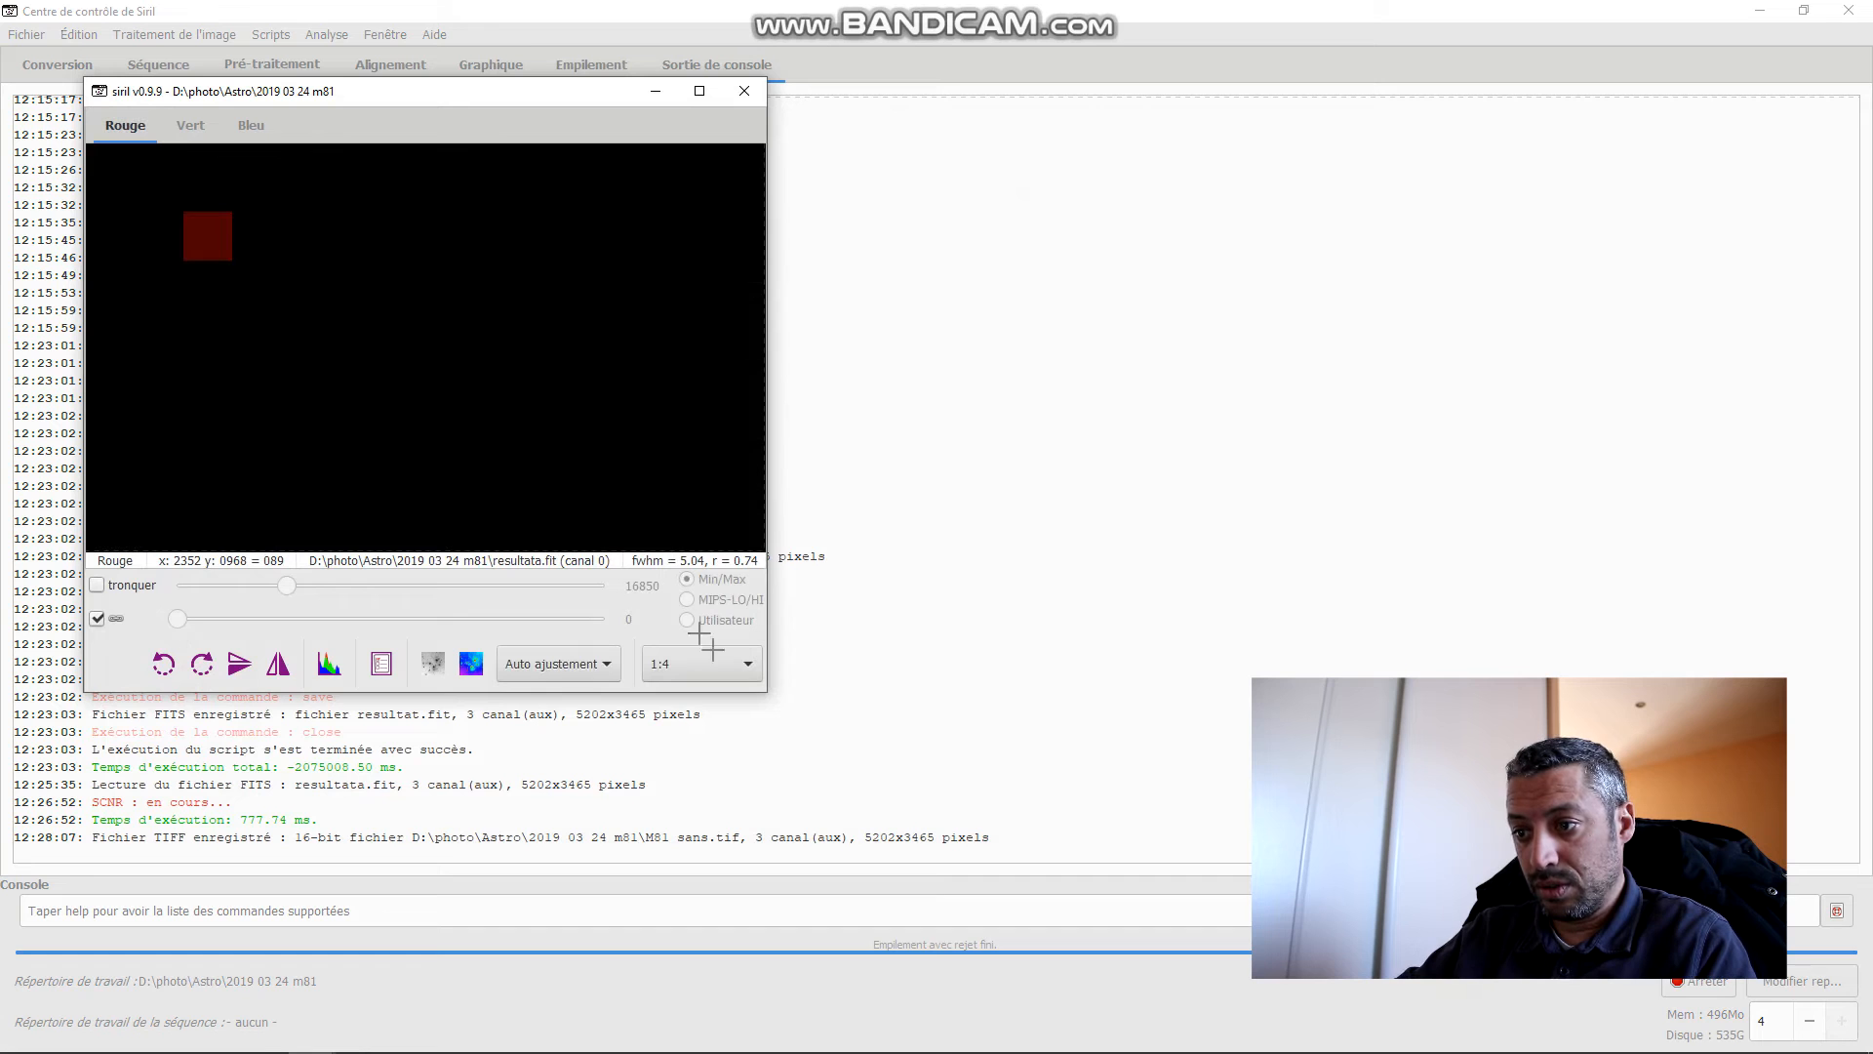
click(724, 669)
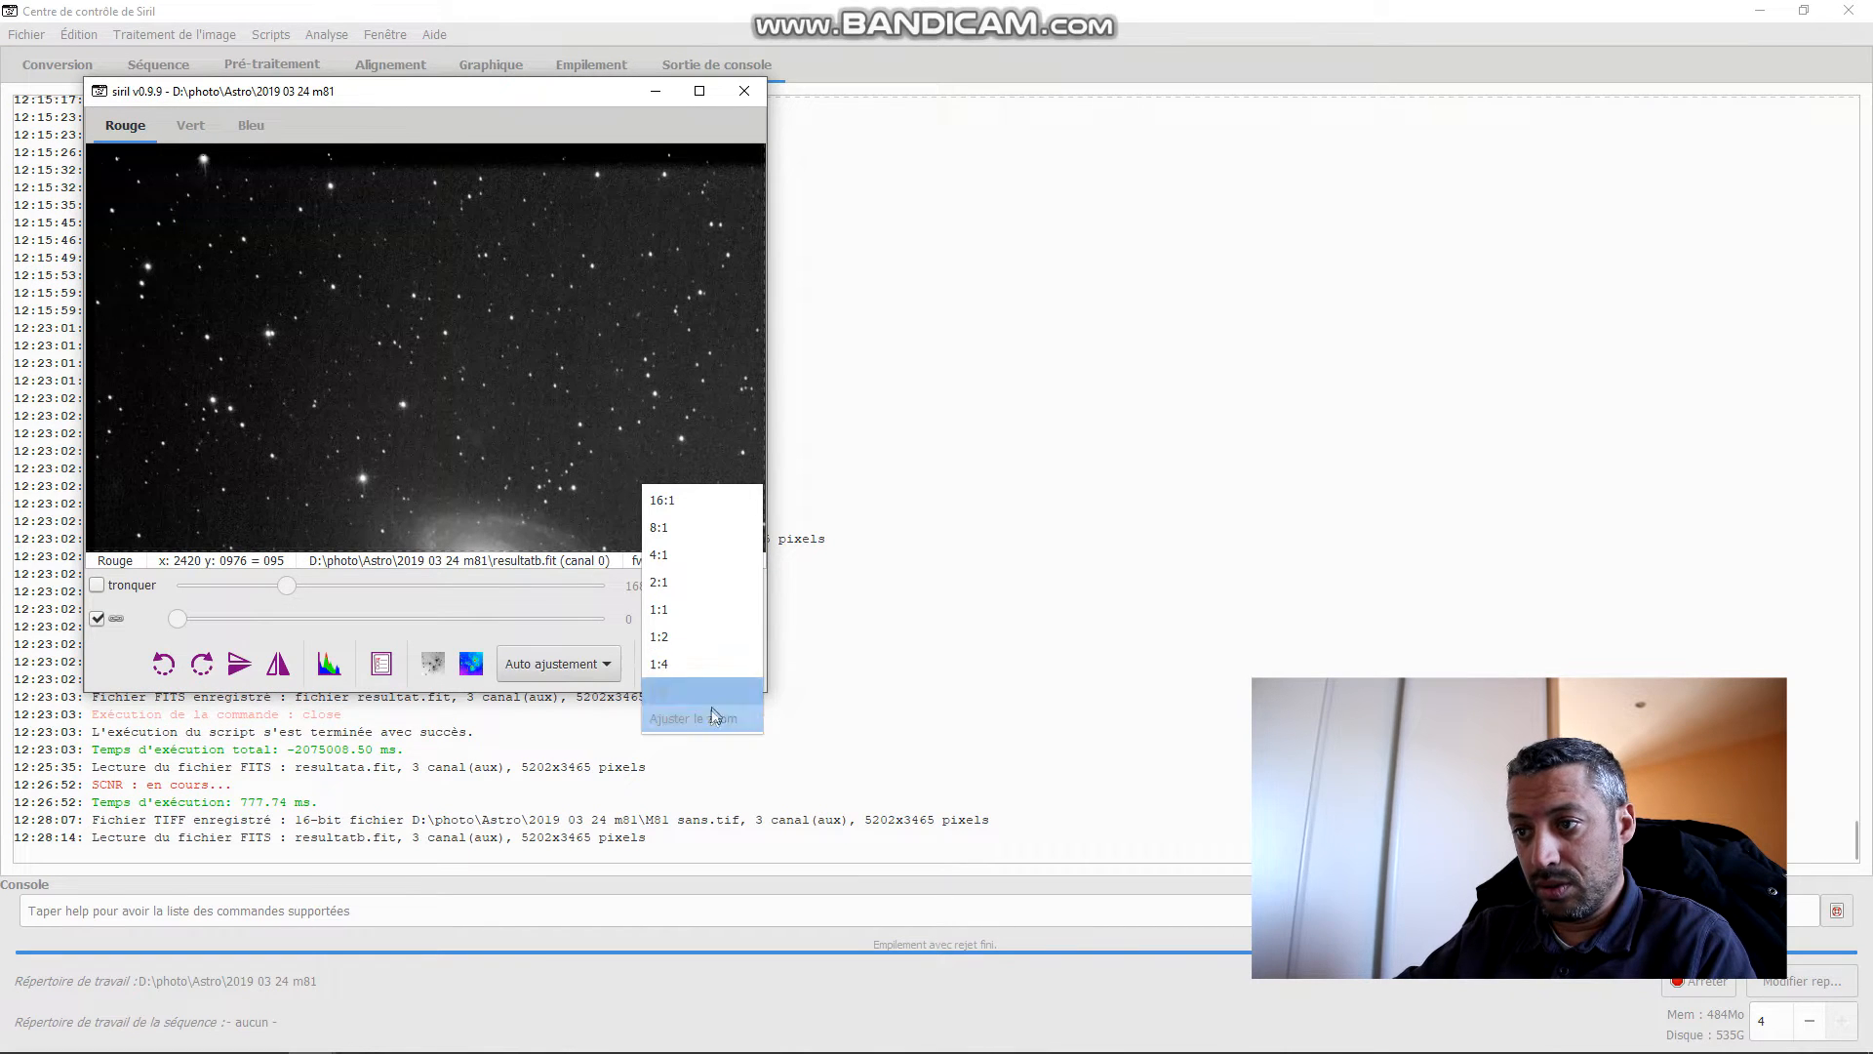
click(711, 712)
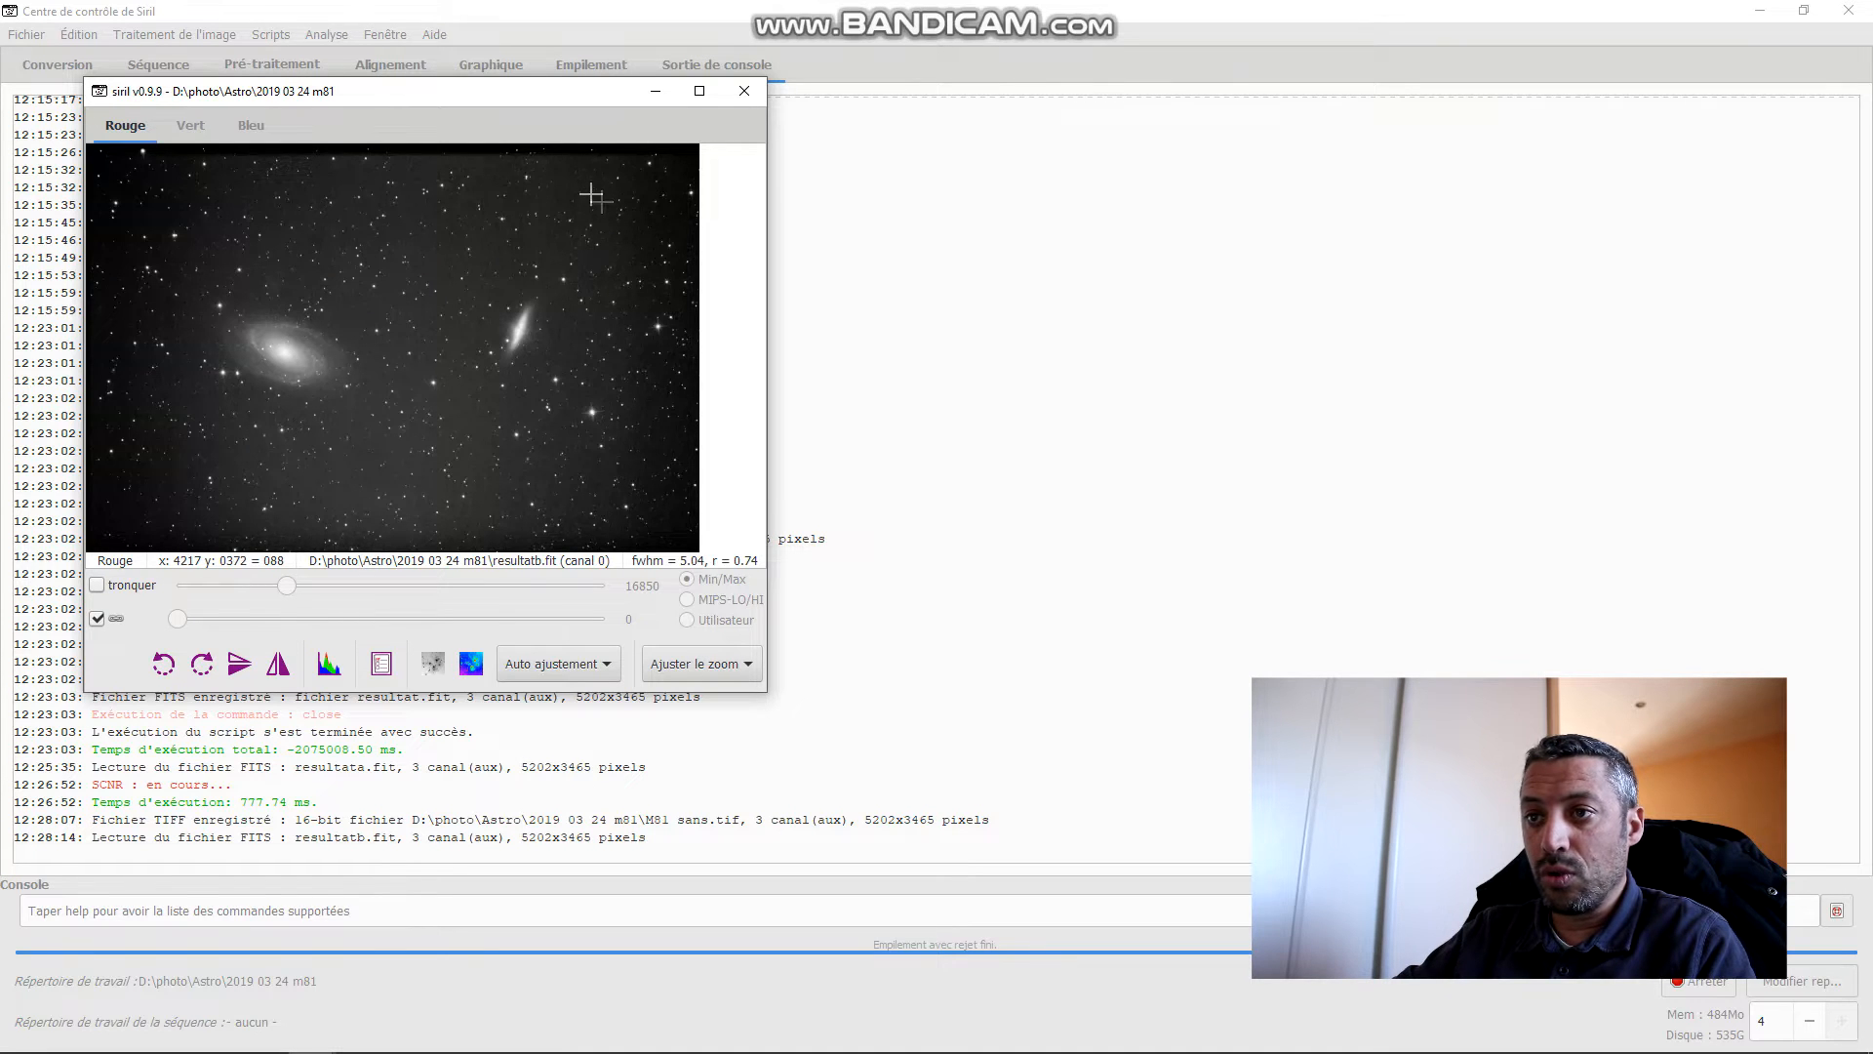
Step: Neutralise the sky background of resultatb.fit in color calibration, using an empty sky area of about 182 by 140 pixels above the smaller galaxy
click(172, 35)
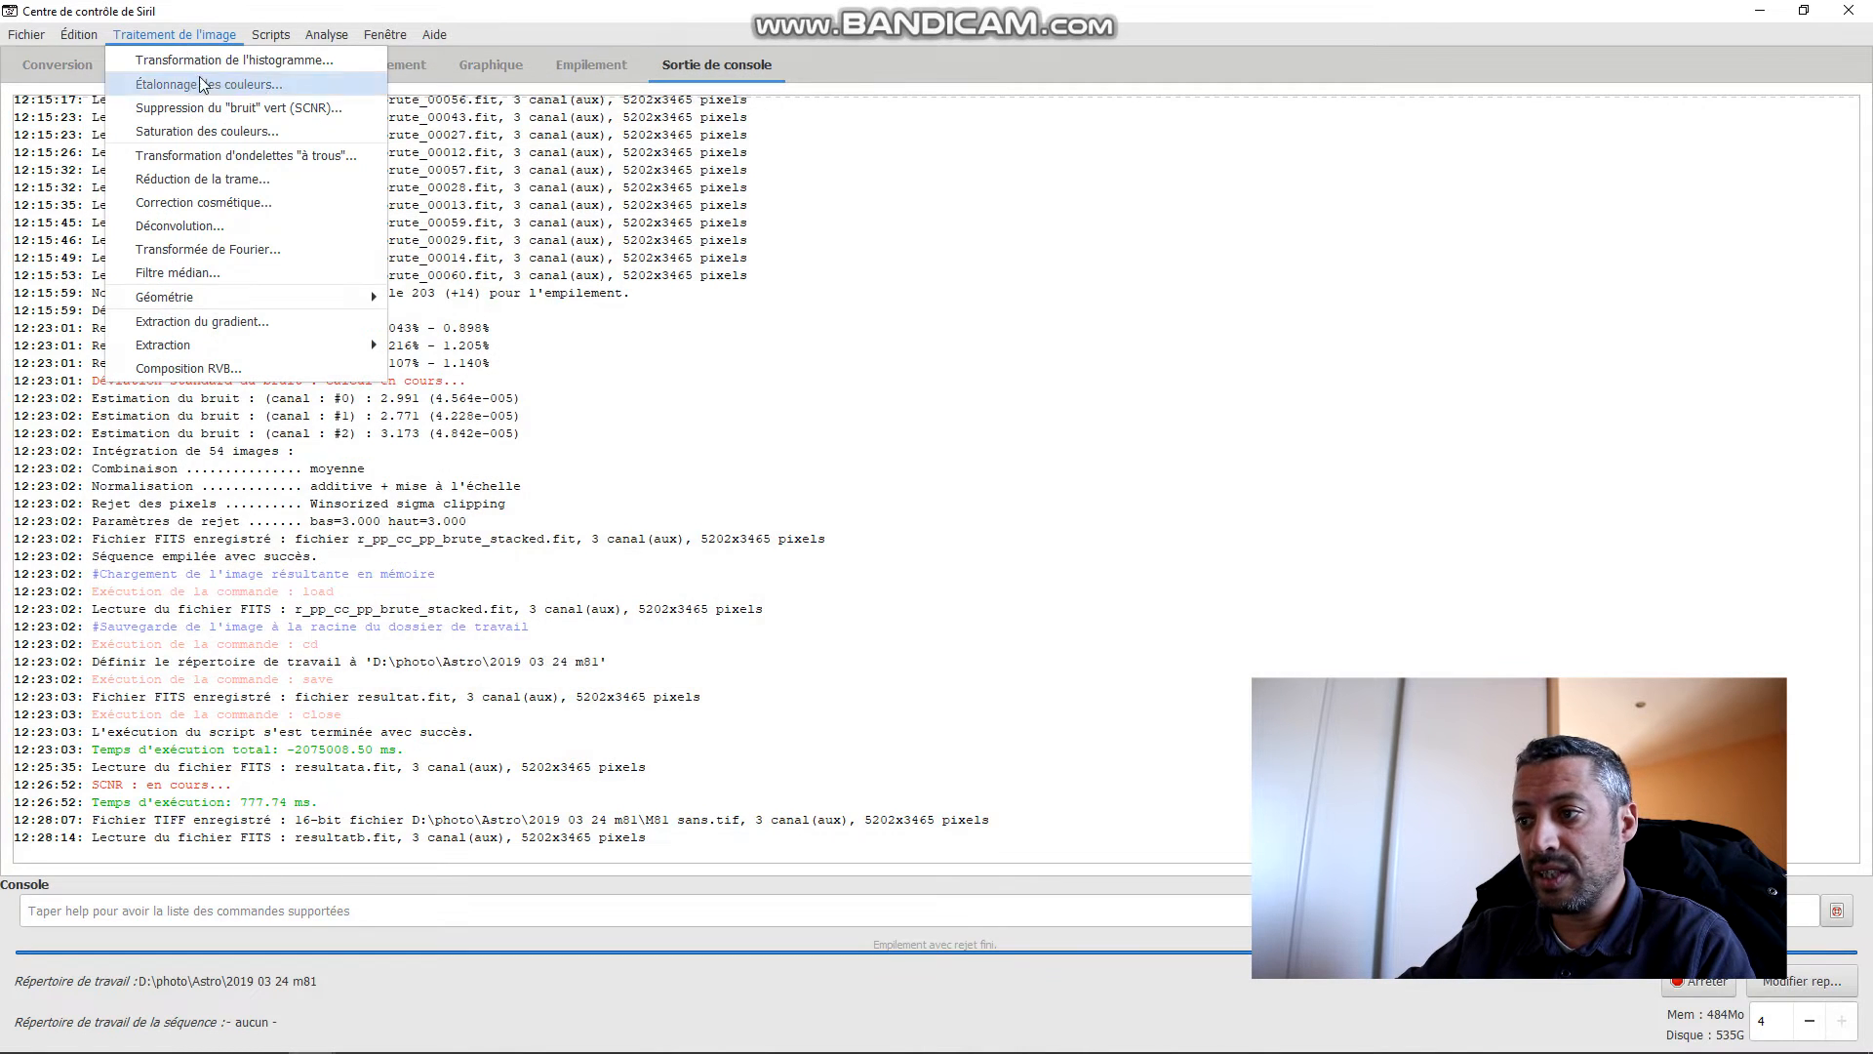
click(200, 84)
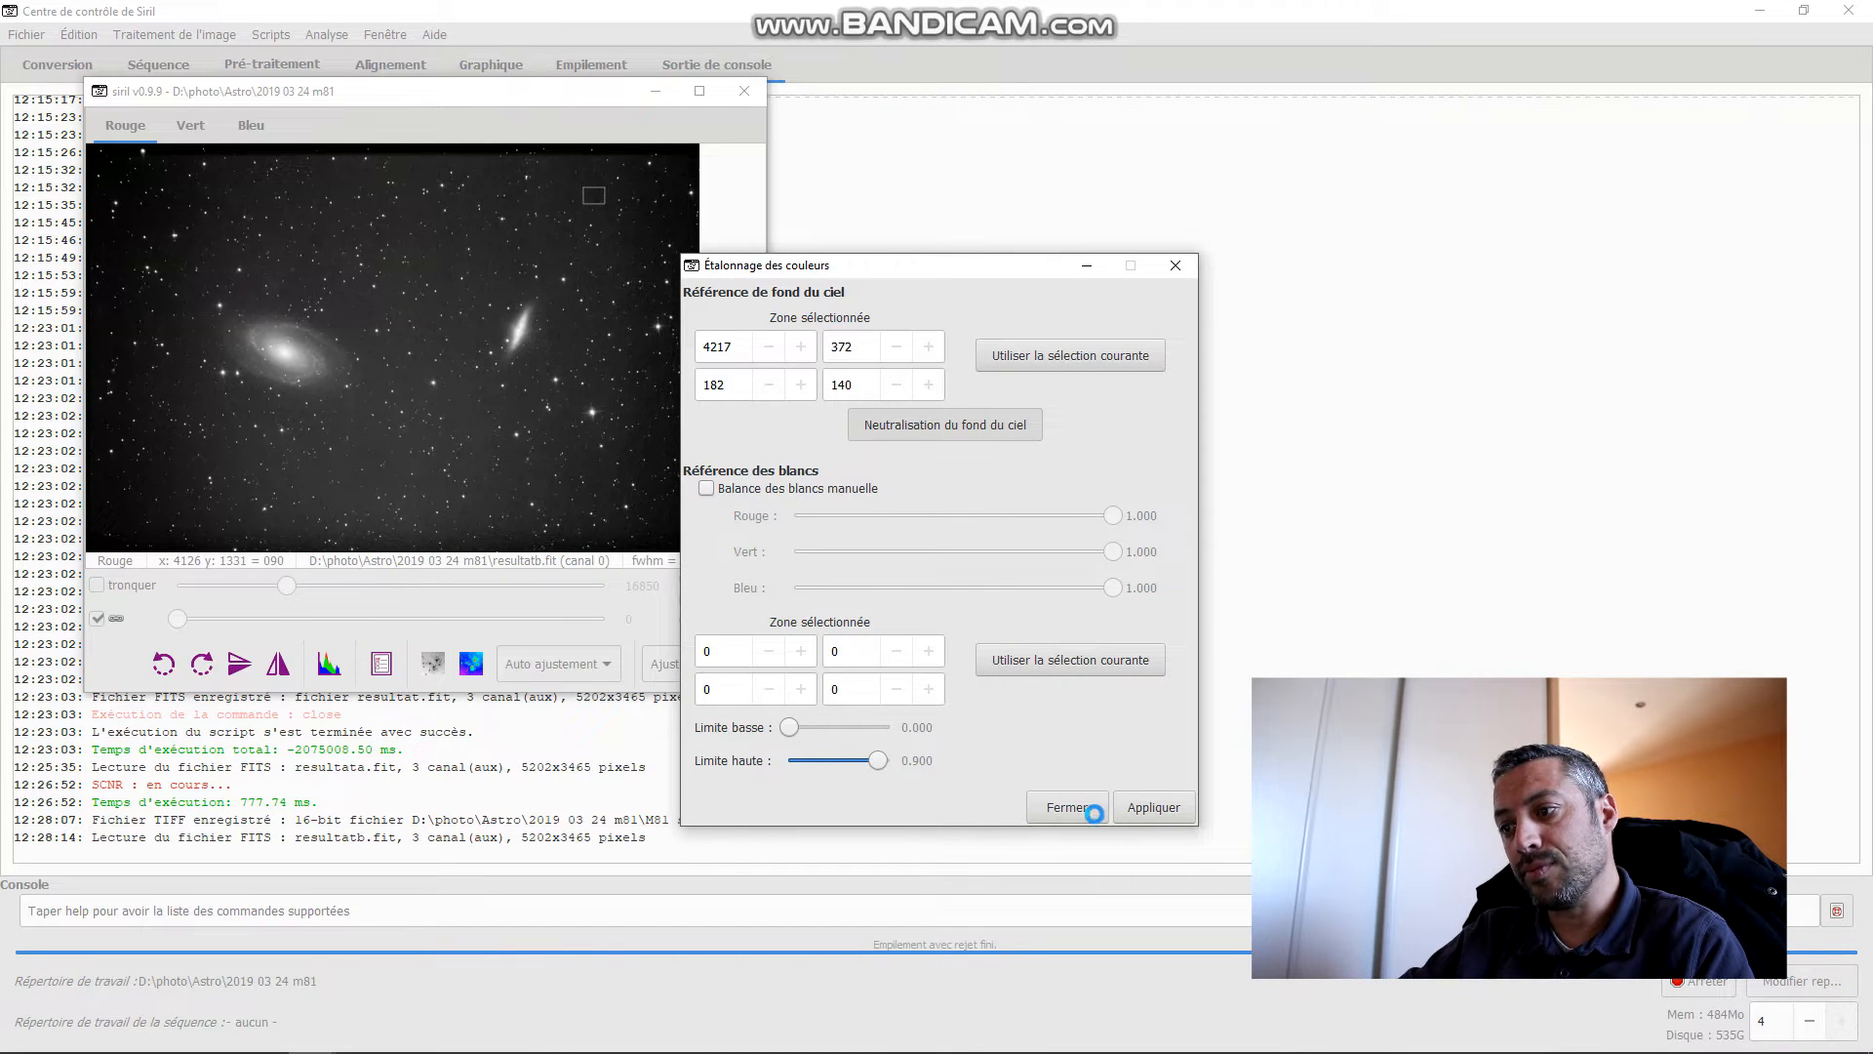
click(1067, 807)
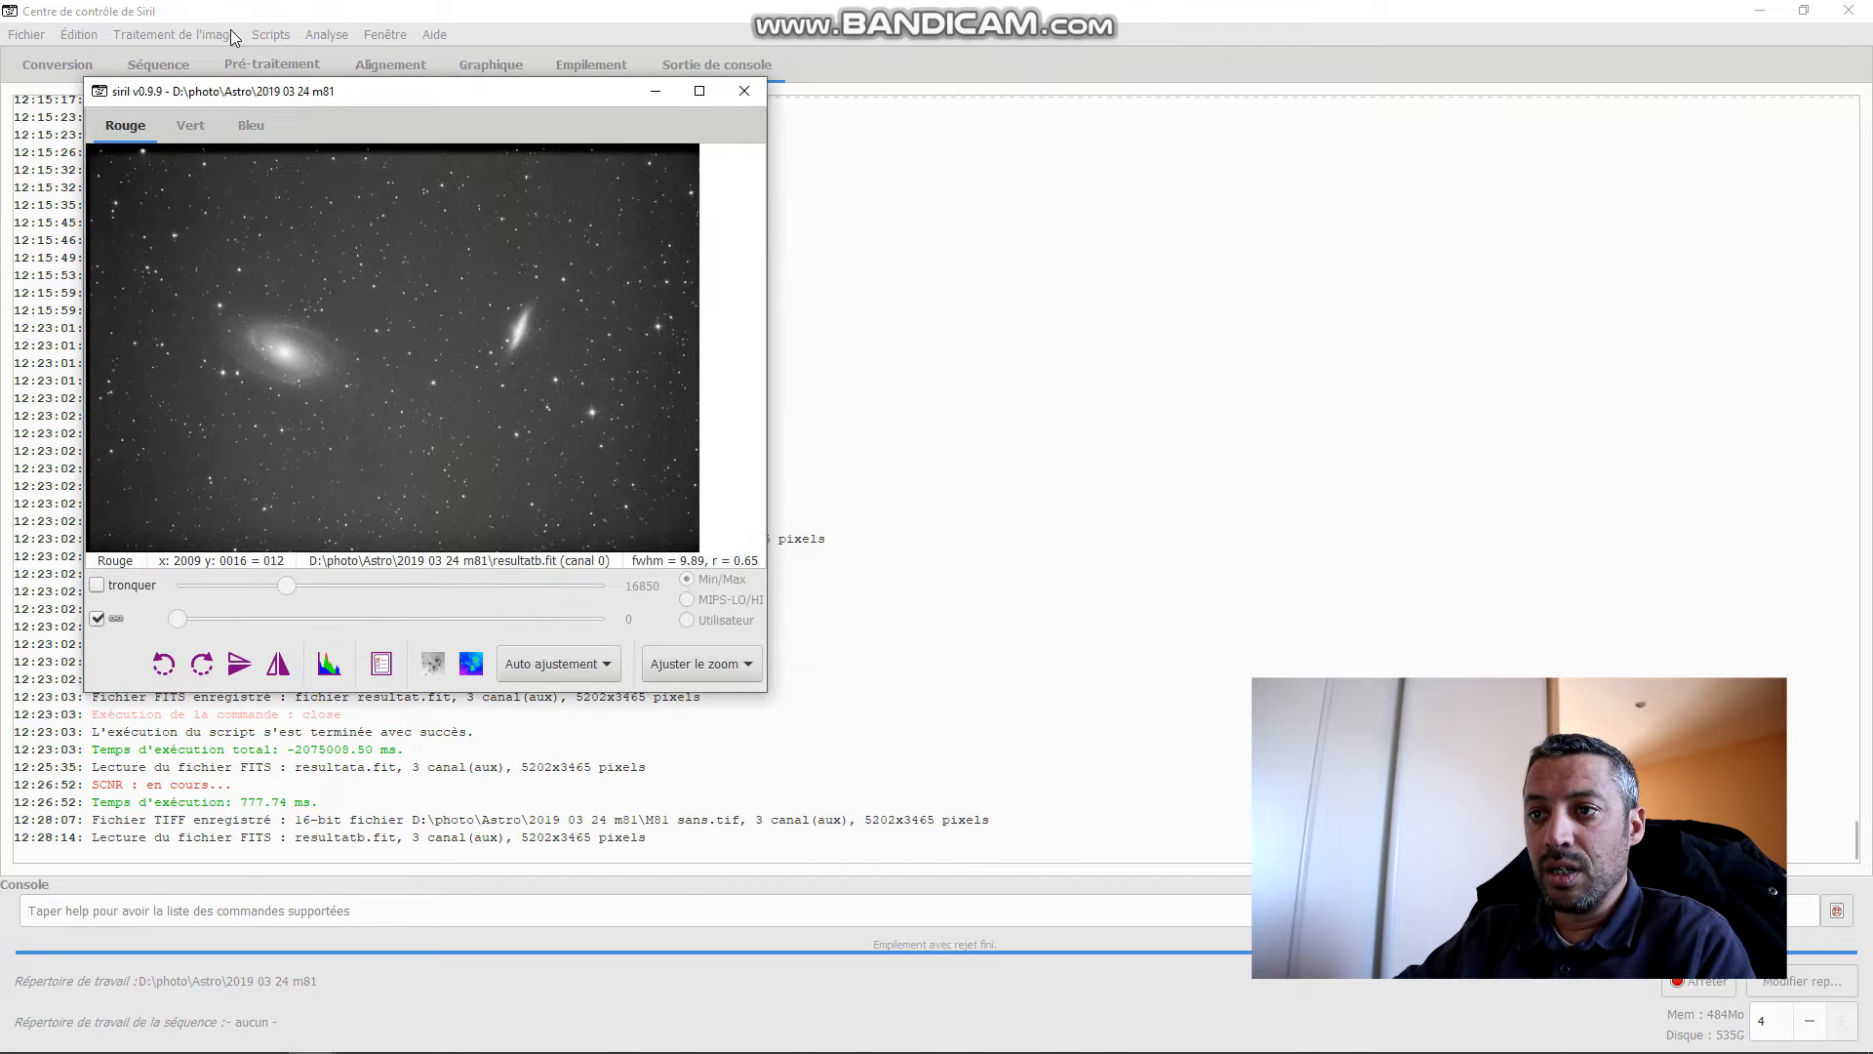
Step: Remove the green noise from resultatb.fit with SCNR, using the Neutre Moyen protection method and luminosity preserved
click(237, 34)
click(240, 108)
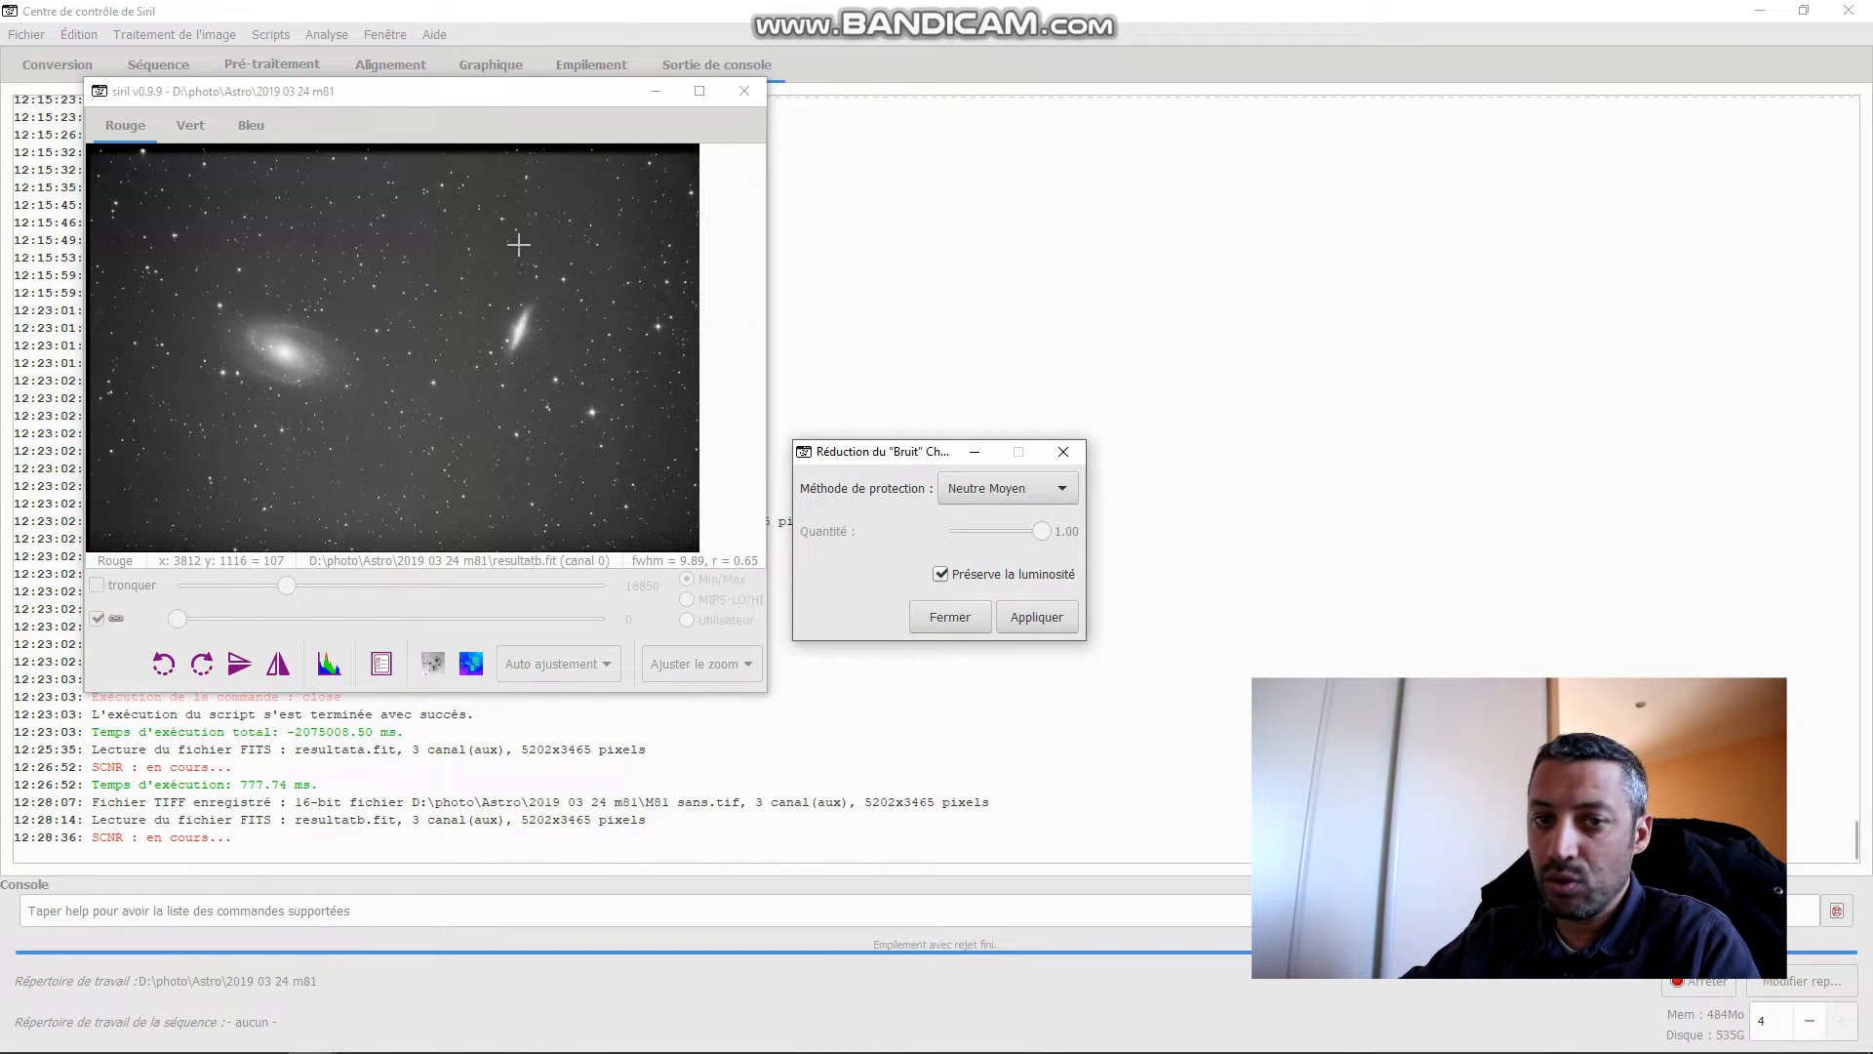
click(938, 615)
Step: Stretch resultatb.fit by applying the automatic histogram transformation
click(204, 42)
click(259, 39)
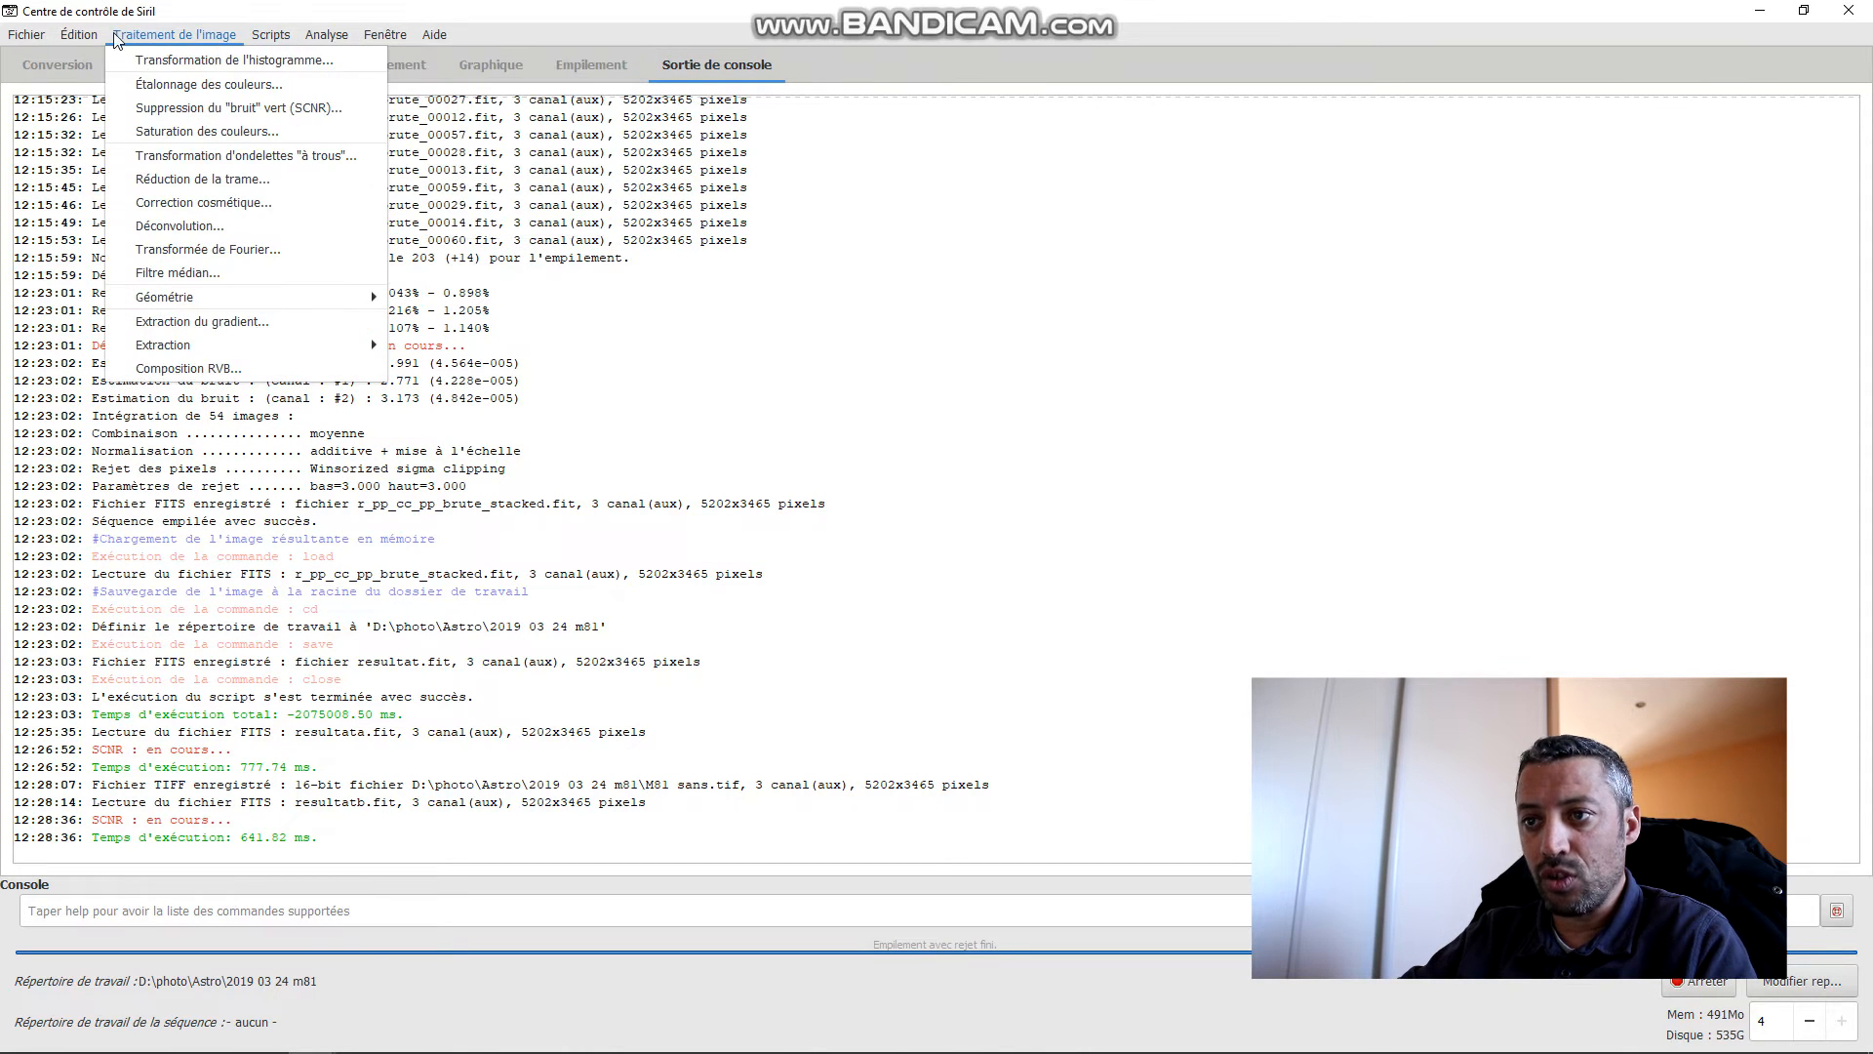
click(175, 55)
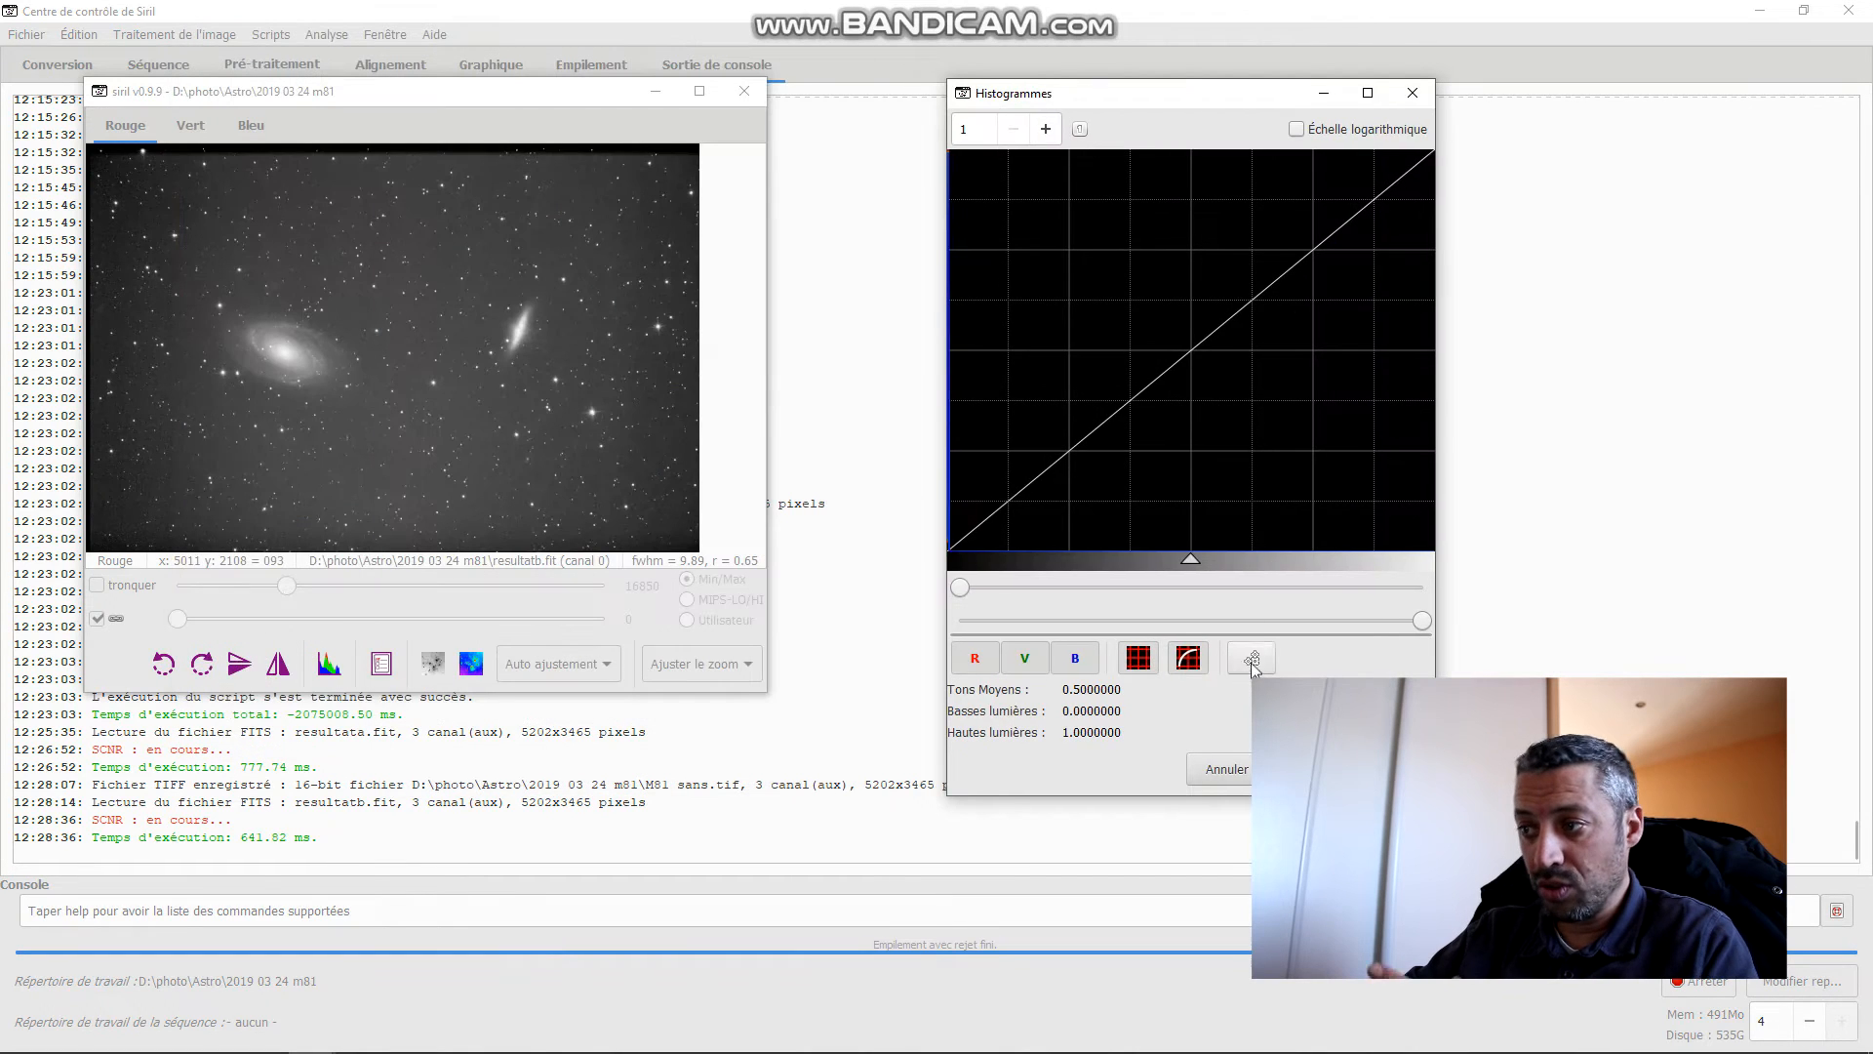
click(1252, 659)
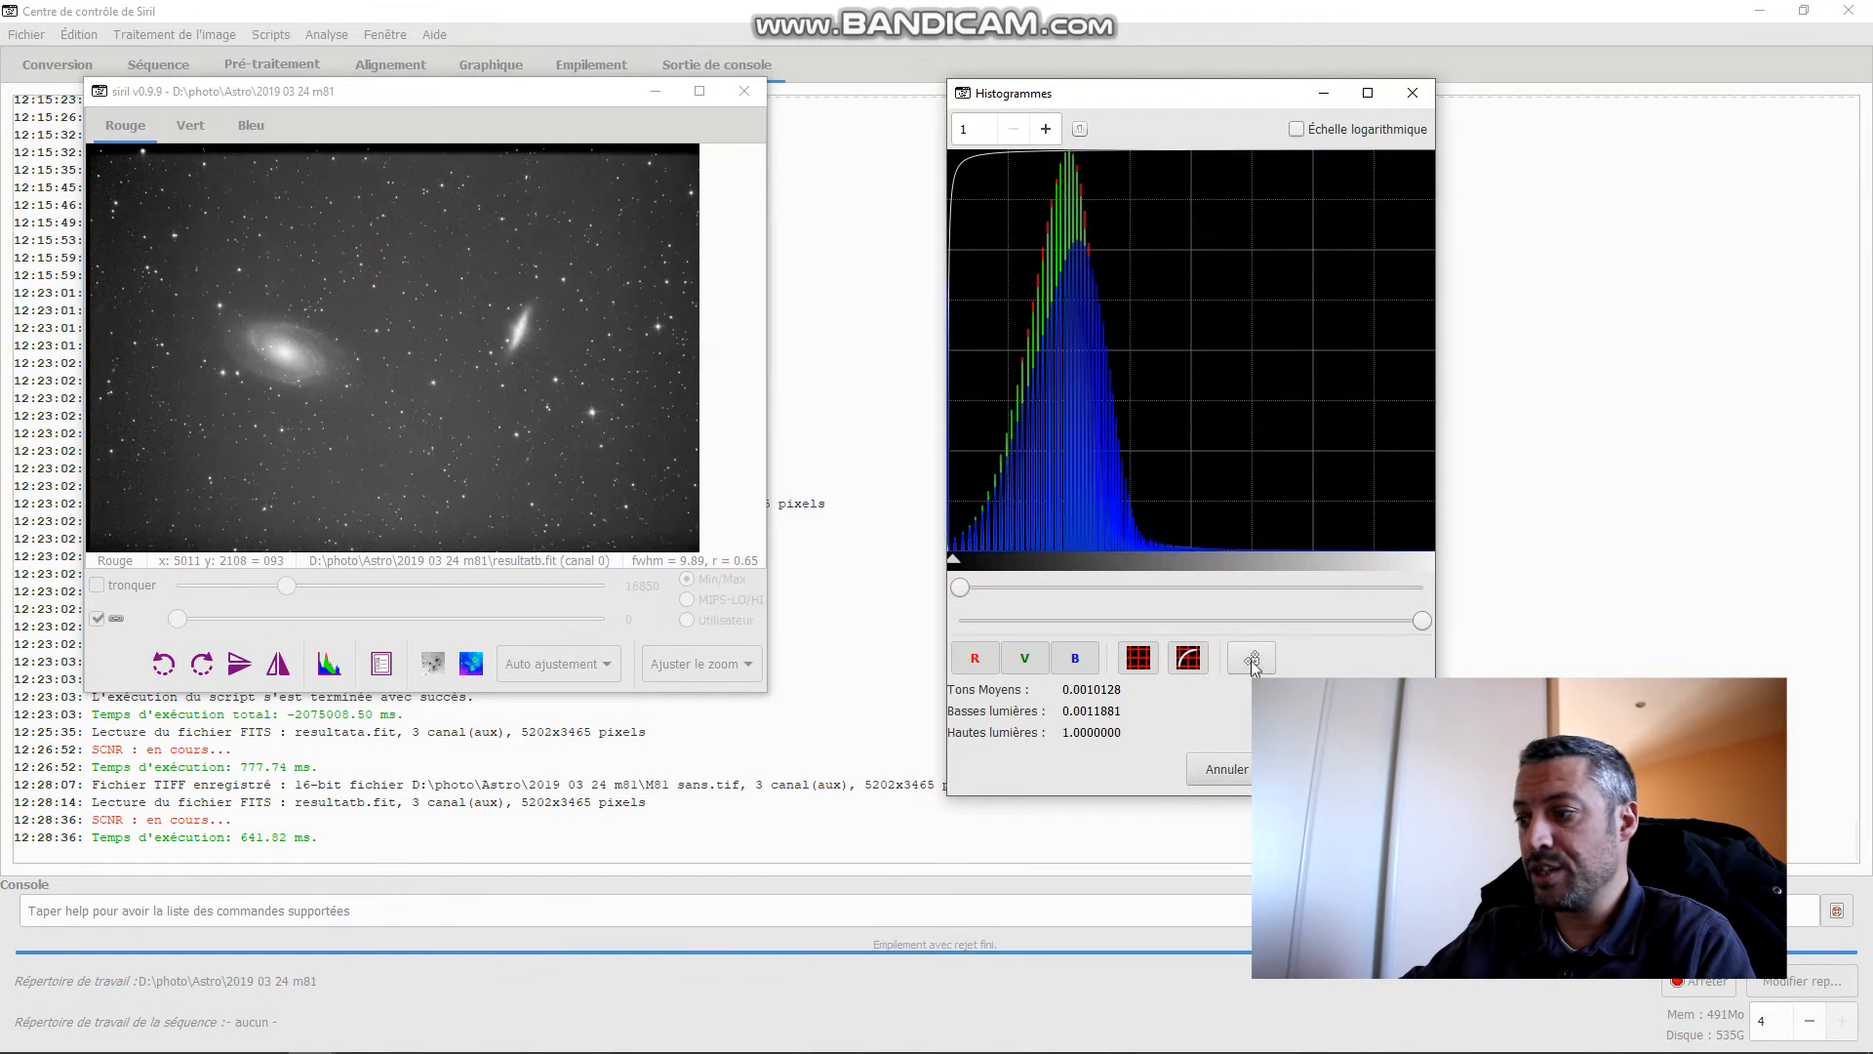
click(1308, 768)
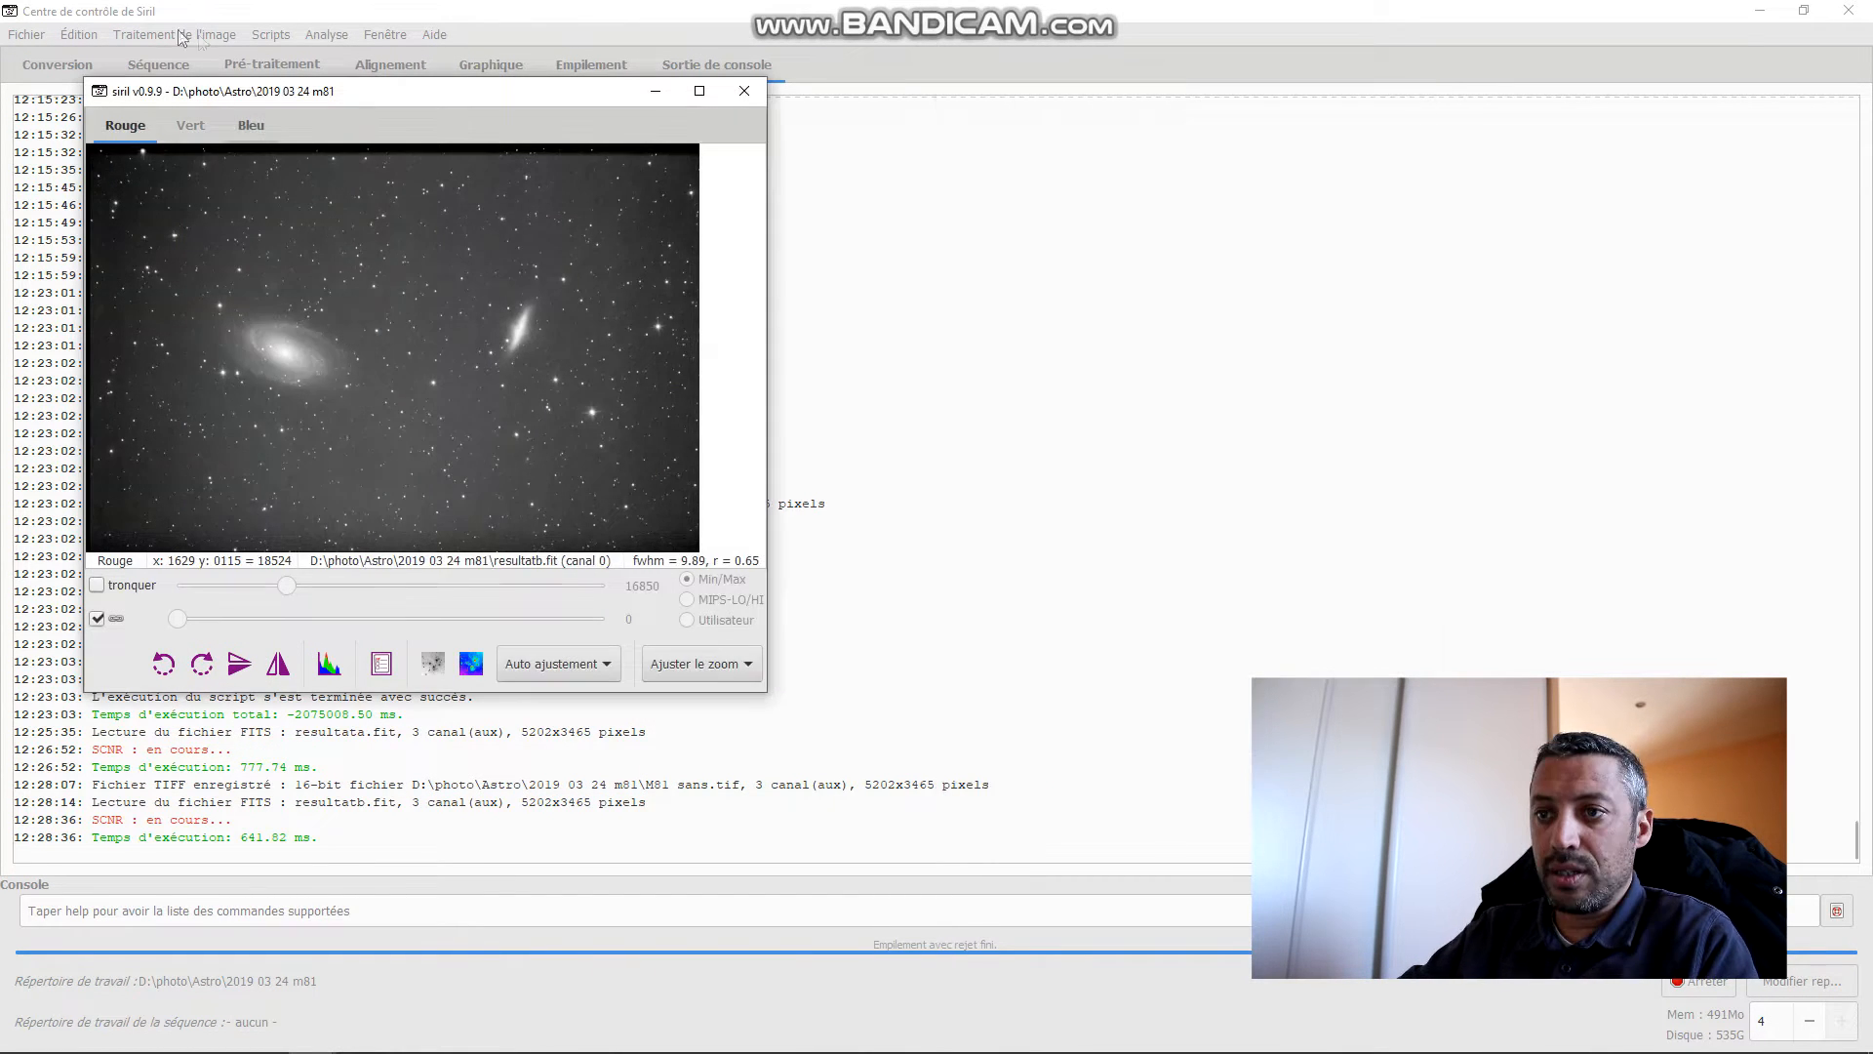
click(174, 38)
click(174, 38)
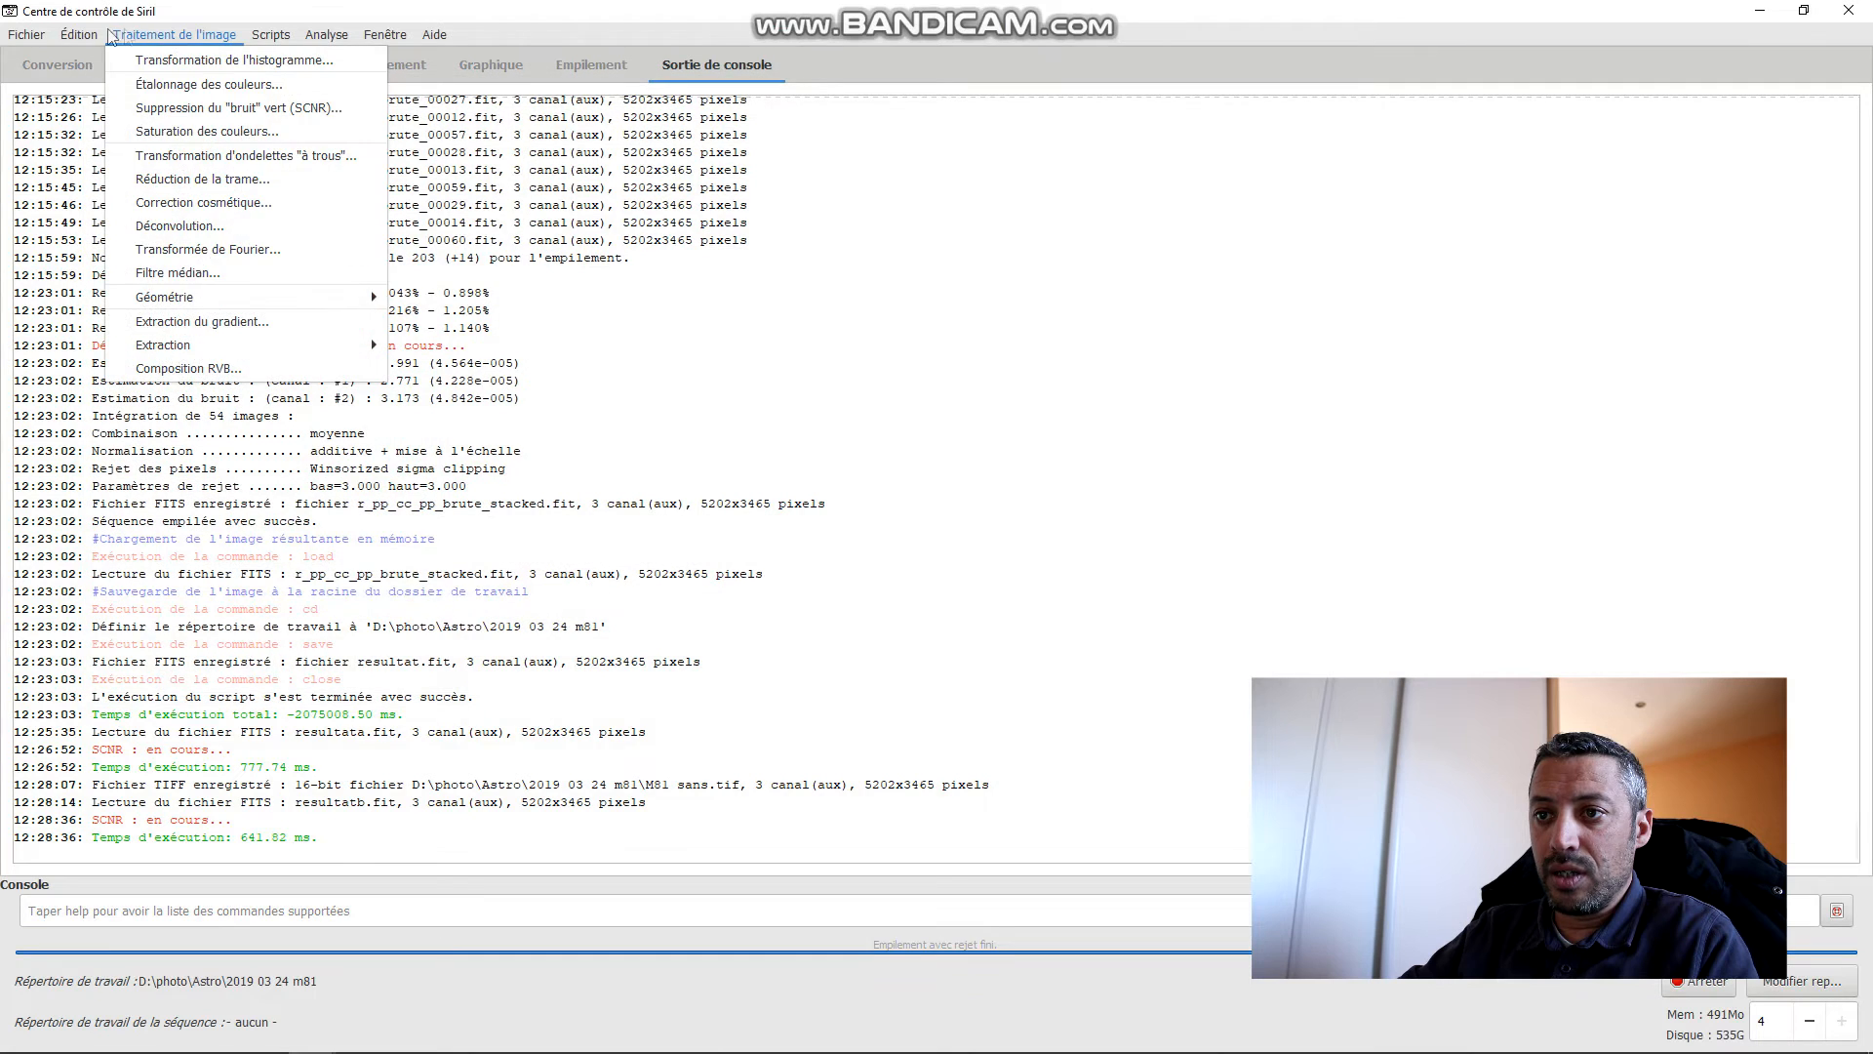
Step: Begin saving the stretched image in the 2019 03 24 m81 folder and choose TIFF as the file type
mouse_move(27, 35)
click(59, 84)
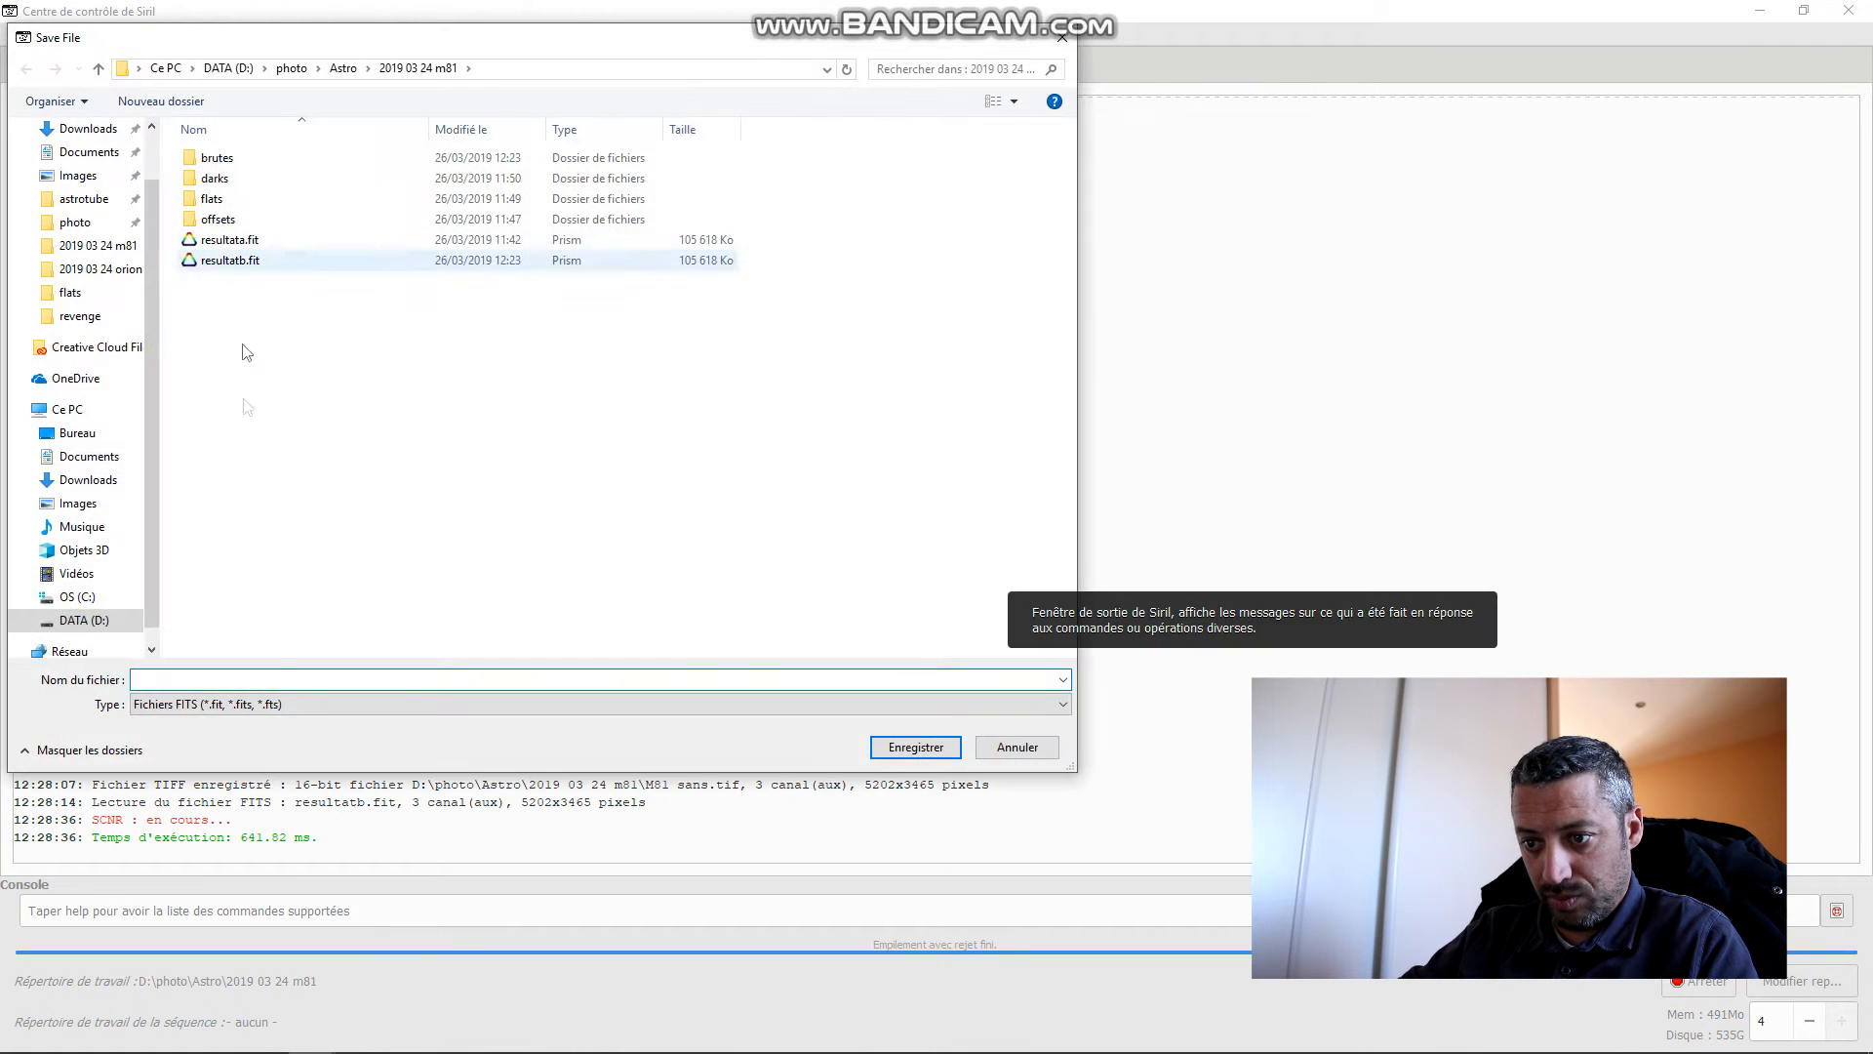
click(286, 703)
click(265, 772)
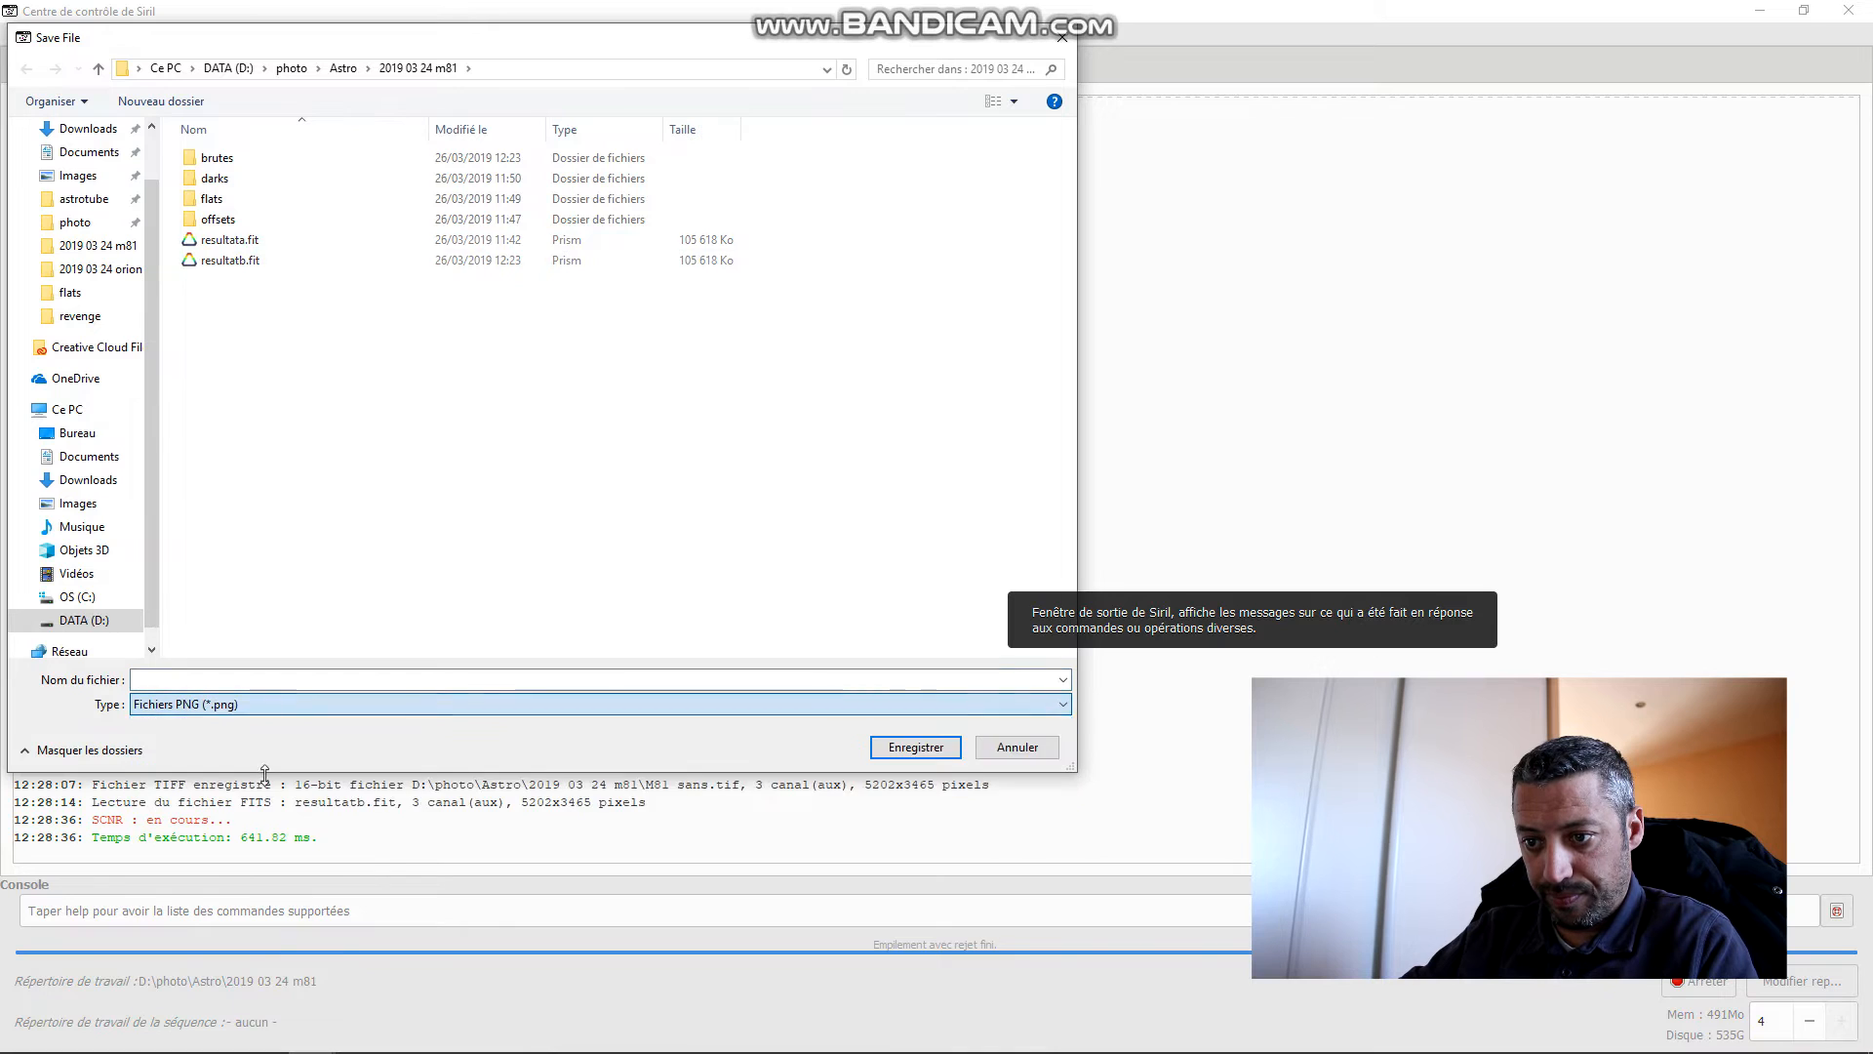
click(275, 704)
click(275, 778)
Step: Name the file M81 avec.tif and save it as 16-bit unsigned without compression
click(232, 239)
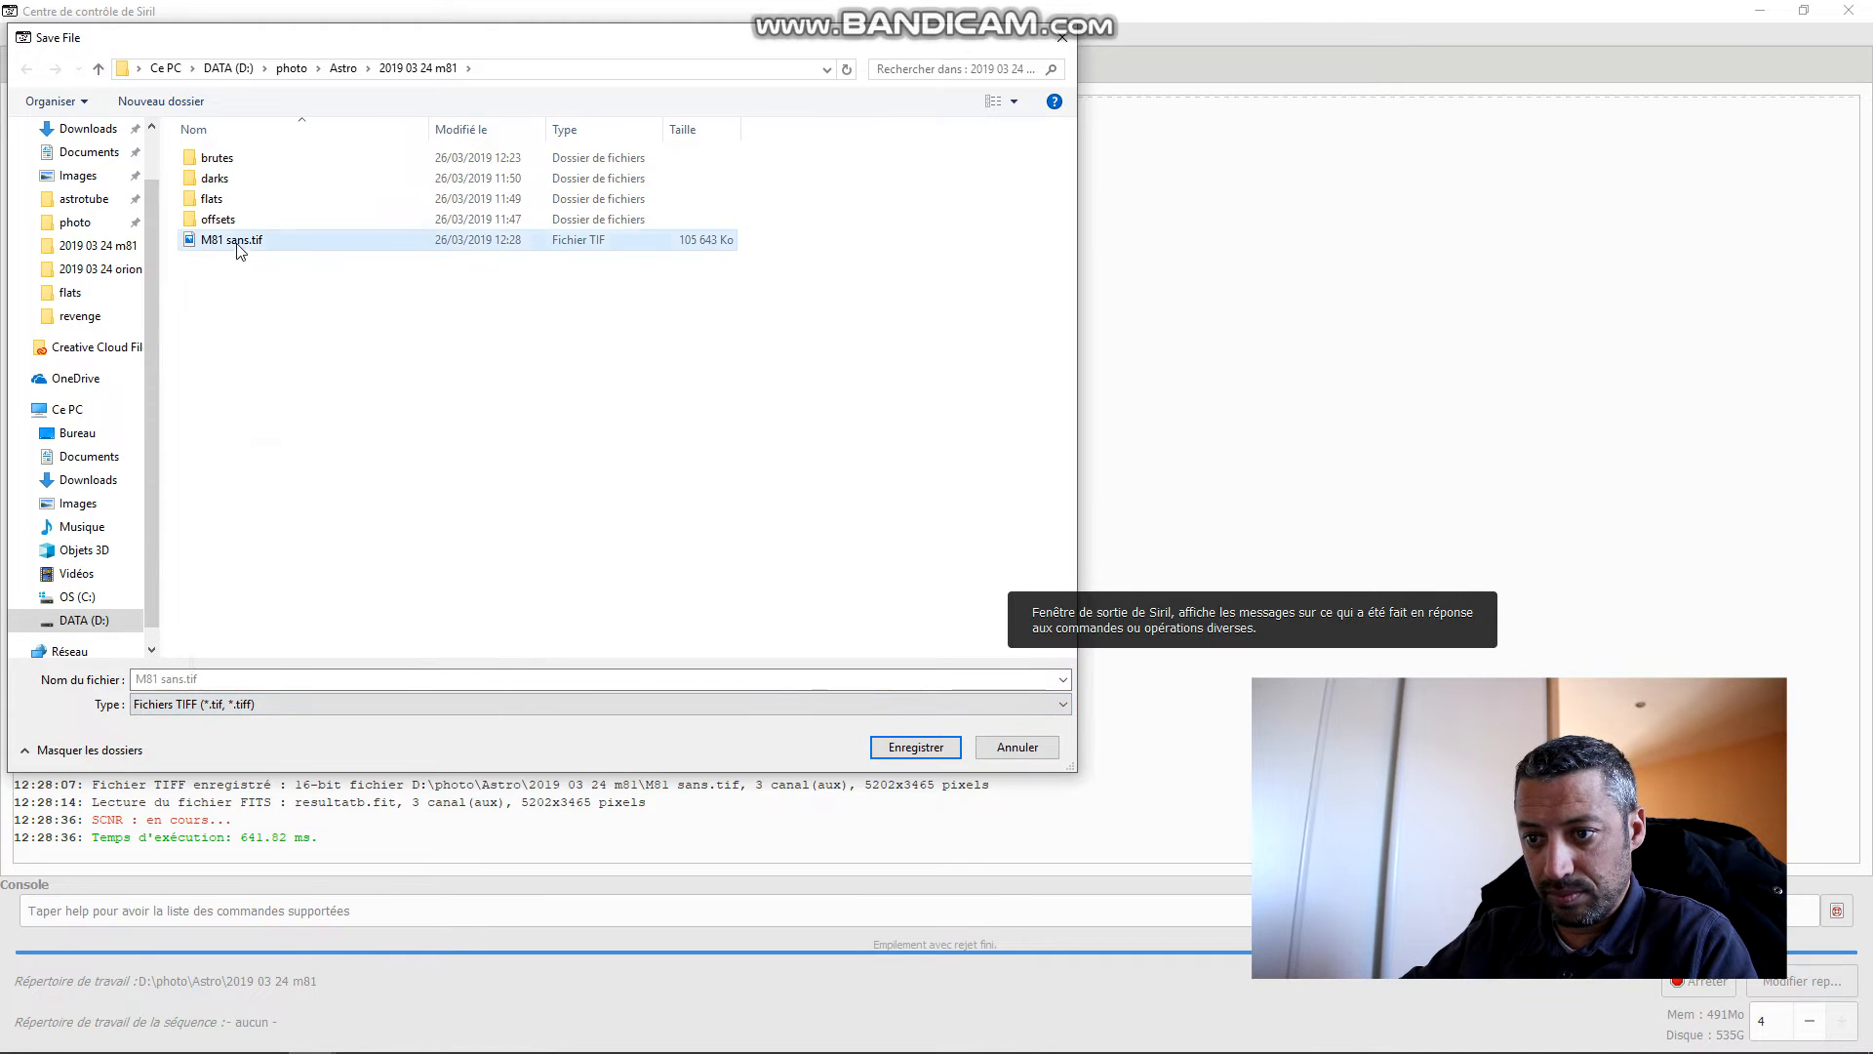
click(175, 683)
double_click(175, 683)
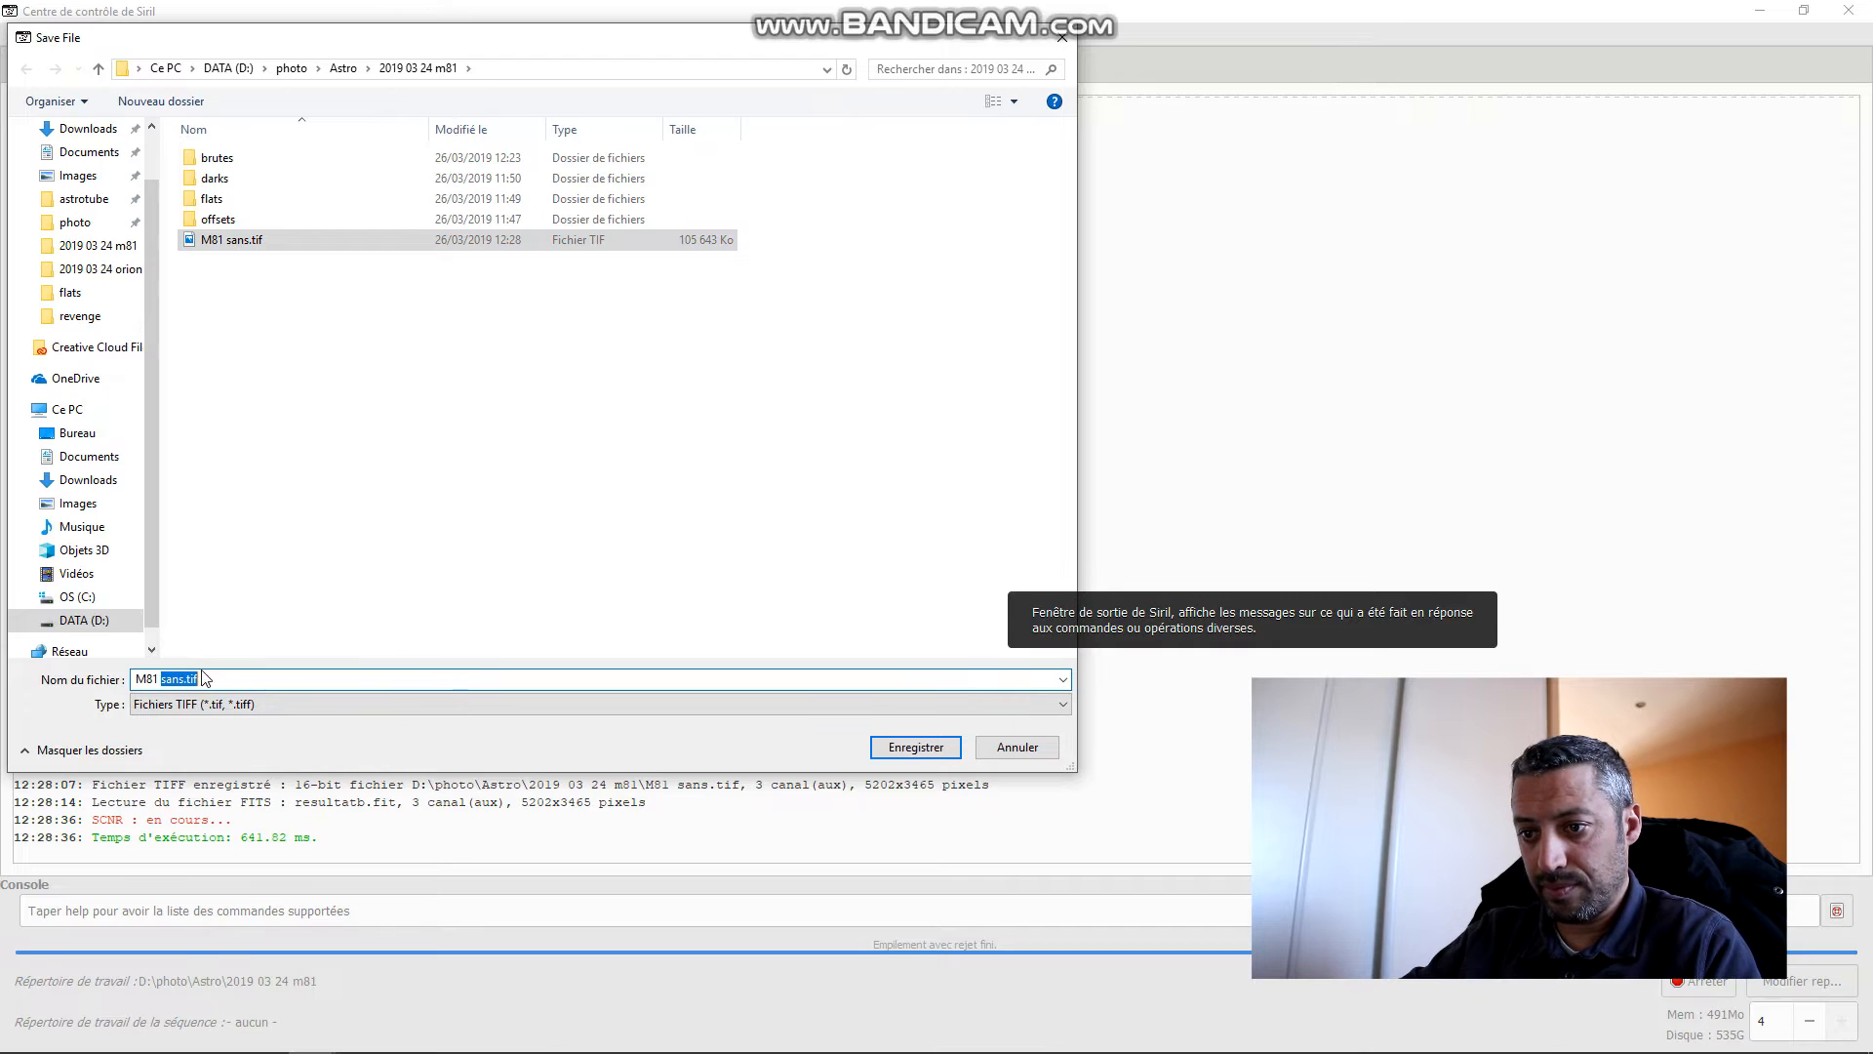
click(186, 680)
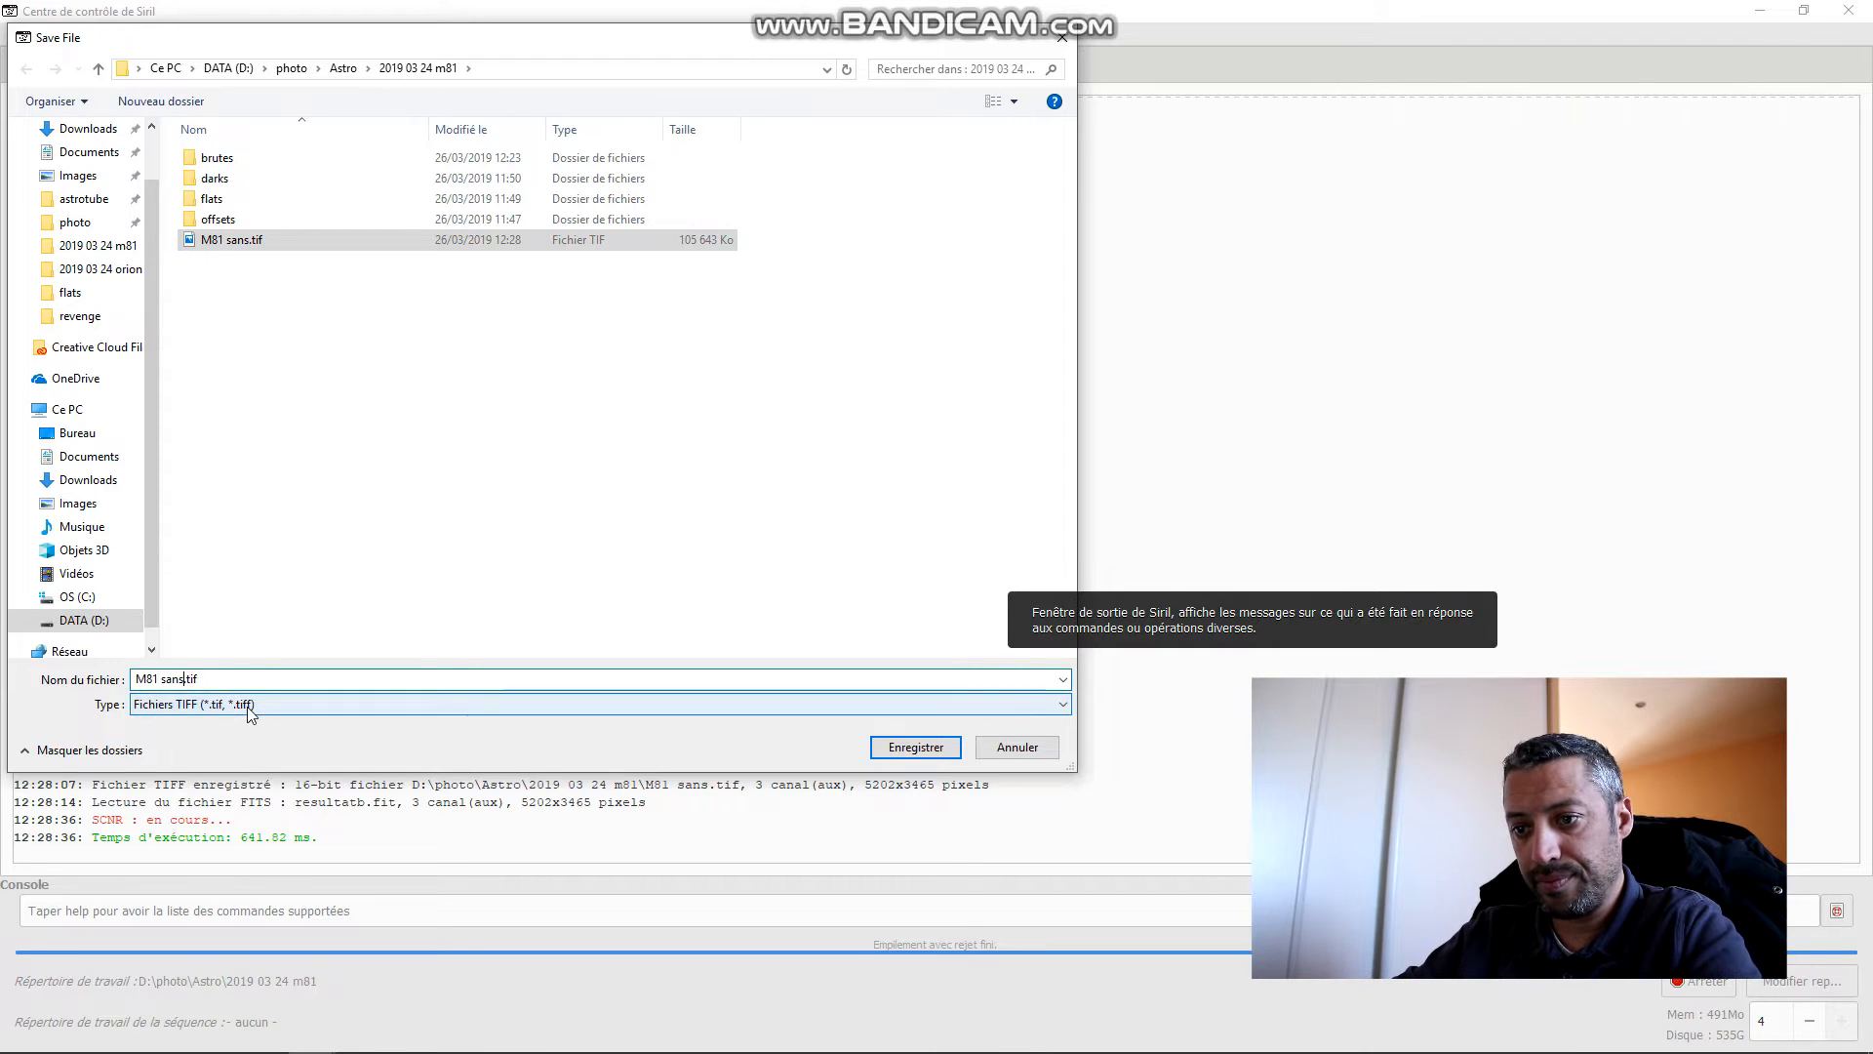
key(BackSpace)
key(BackSpace)
key(BackSpace)
key(BackSpace)
key(BackSpace)
text(avec)
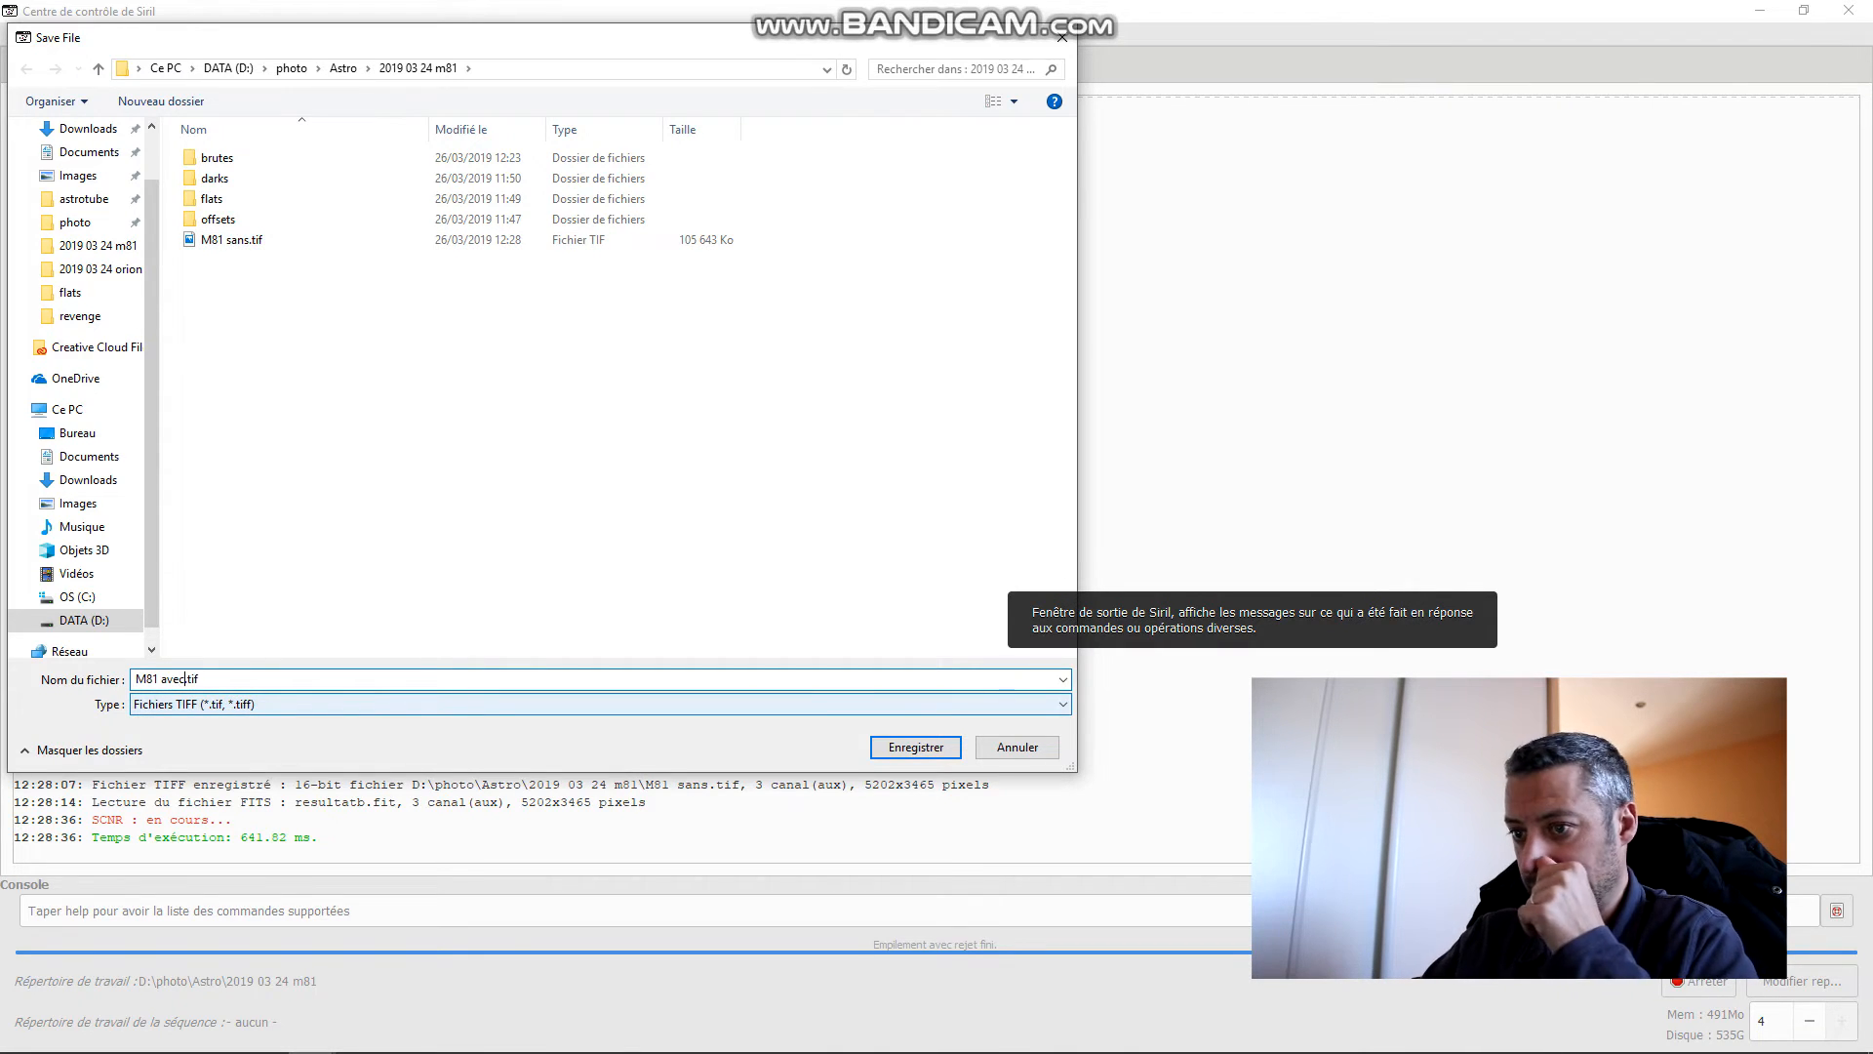
key(Return)
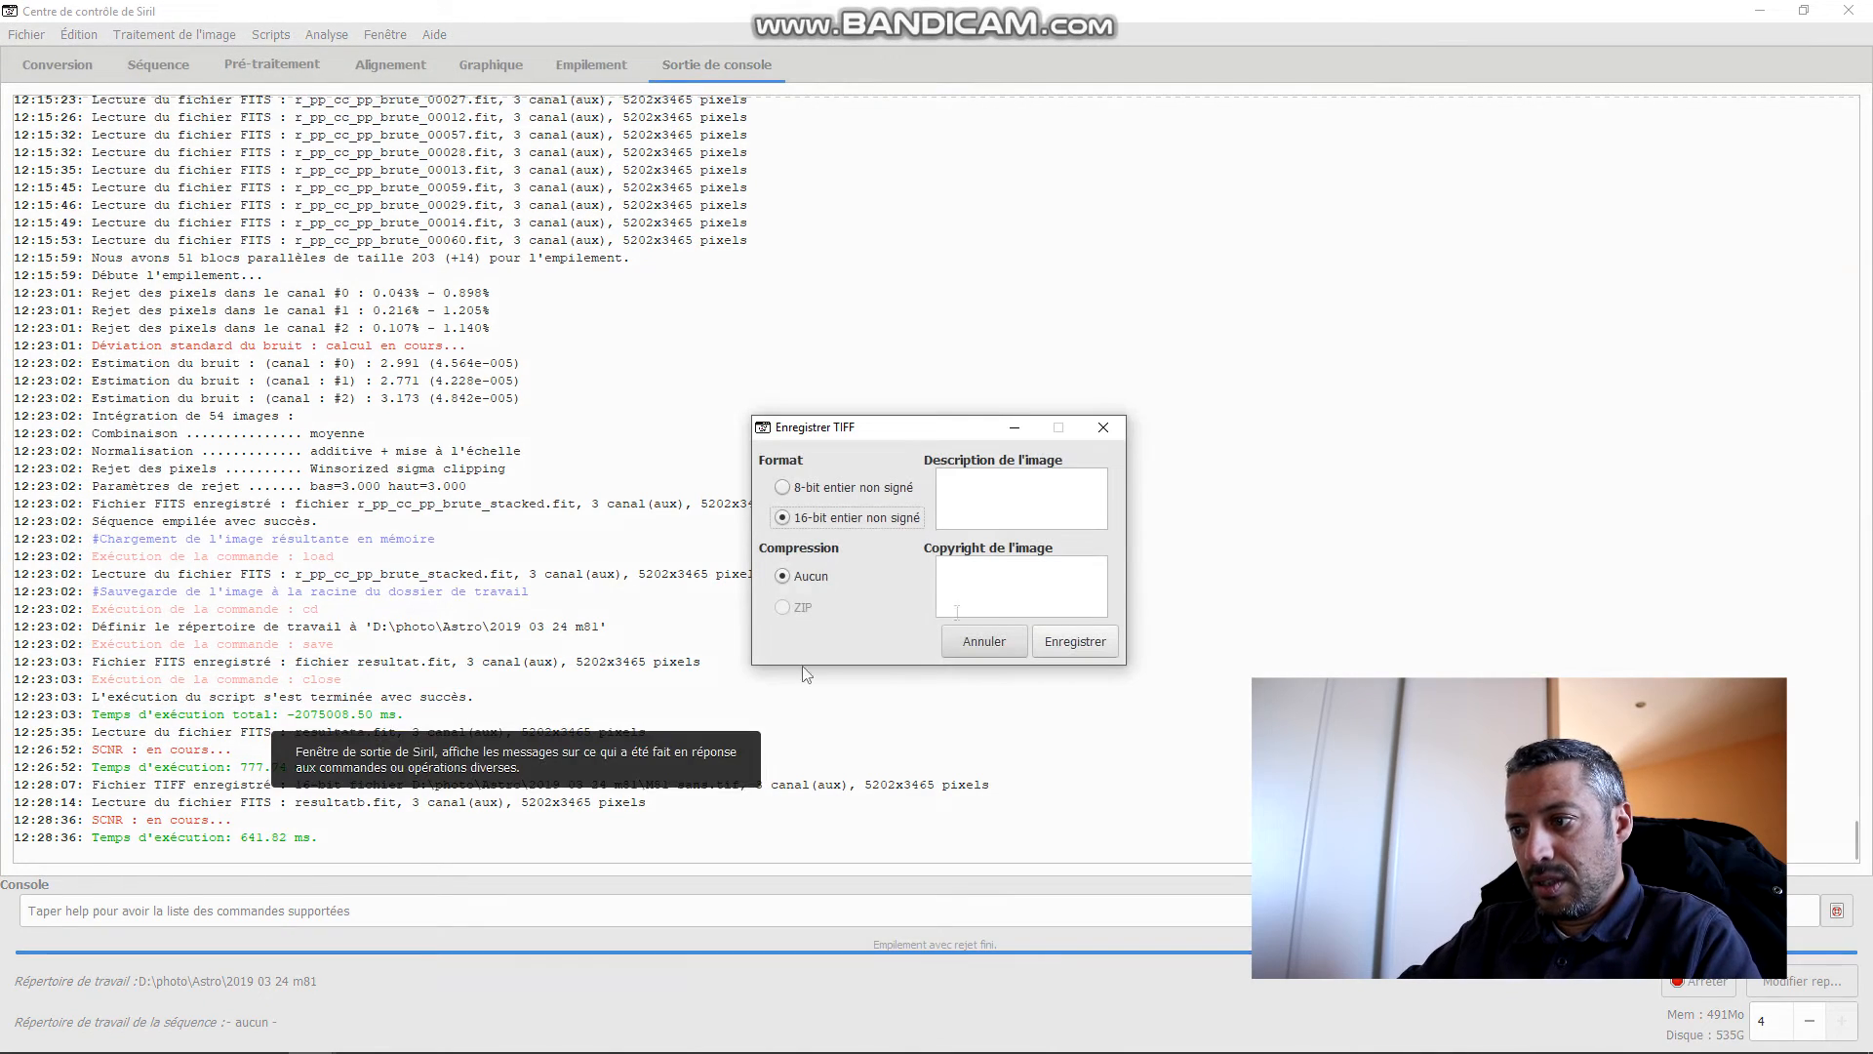
click(1083, 642)
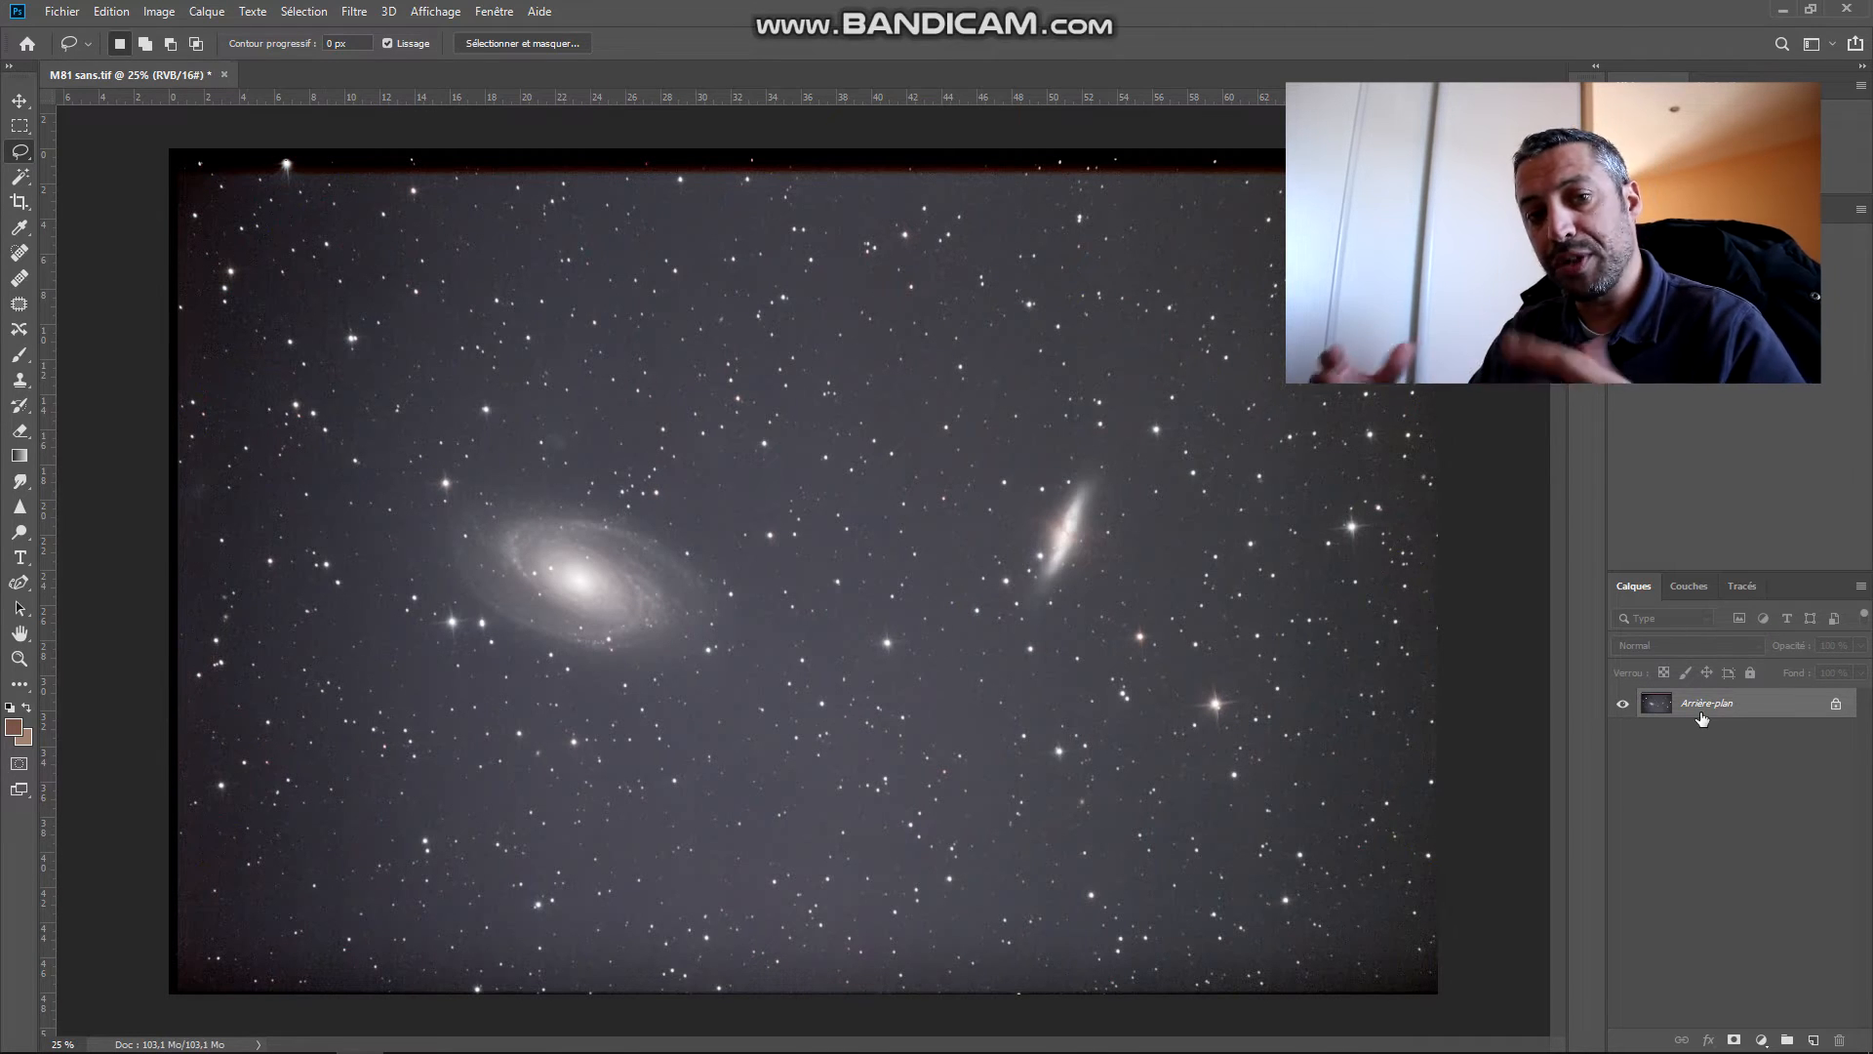
Step: In Photoshop, duplicate the background layer of M81 sans.tif
key(ctrl+j)
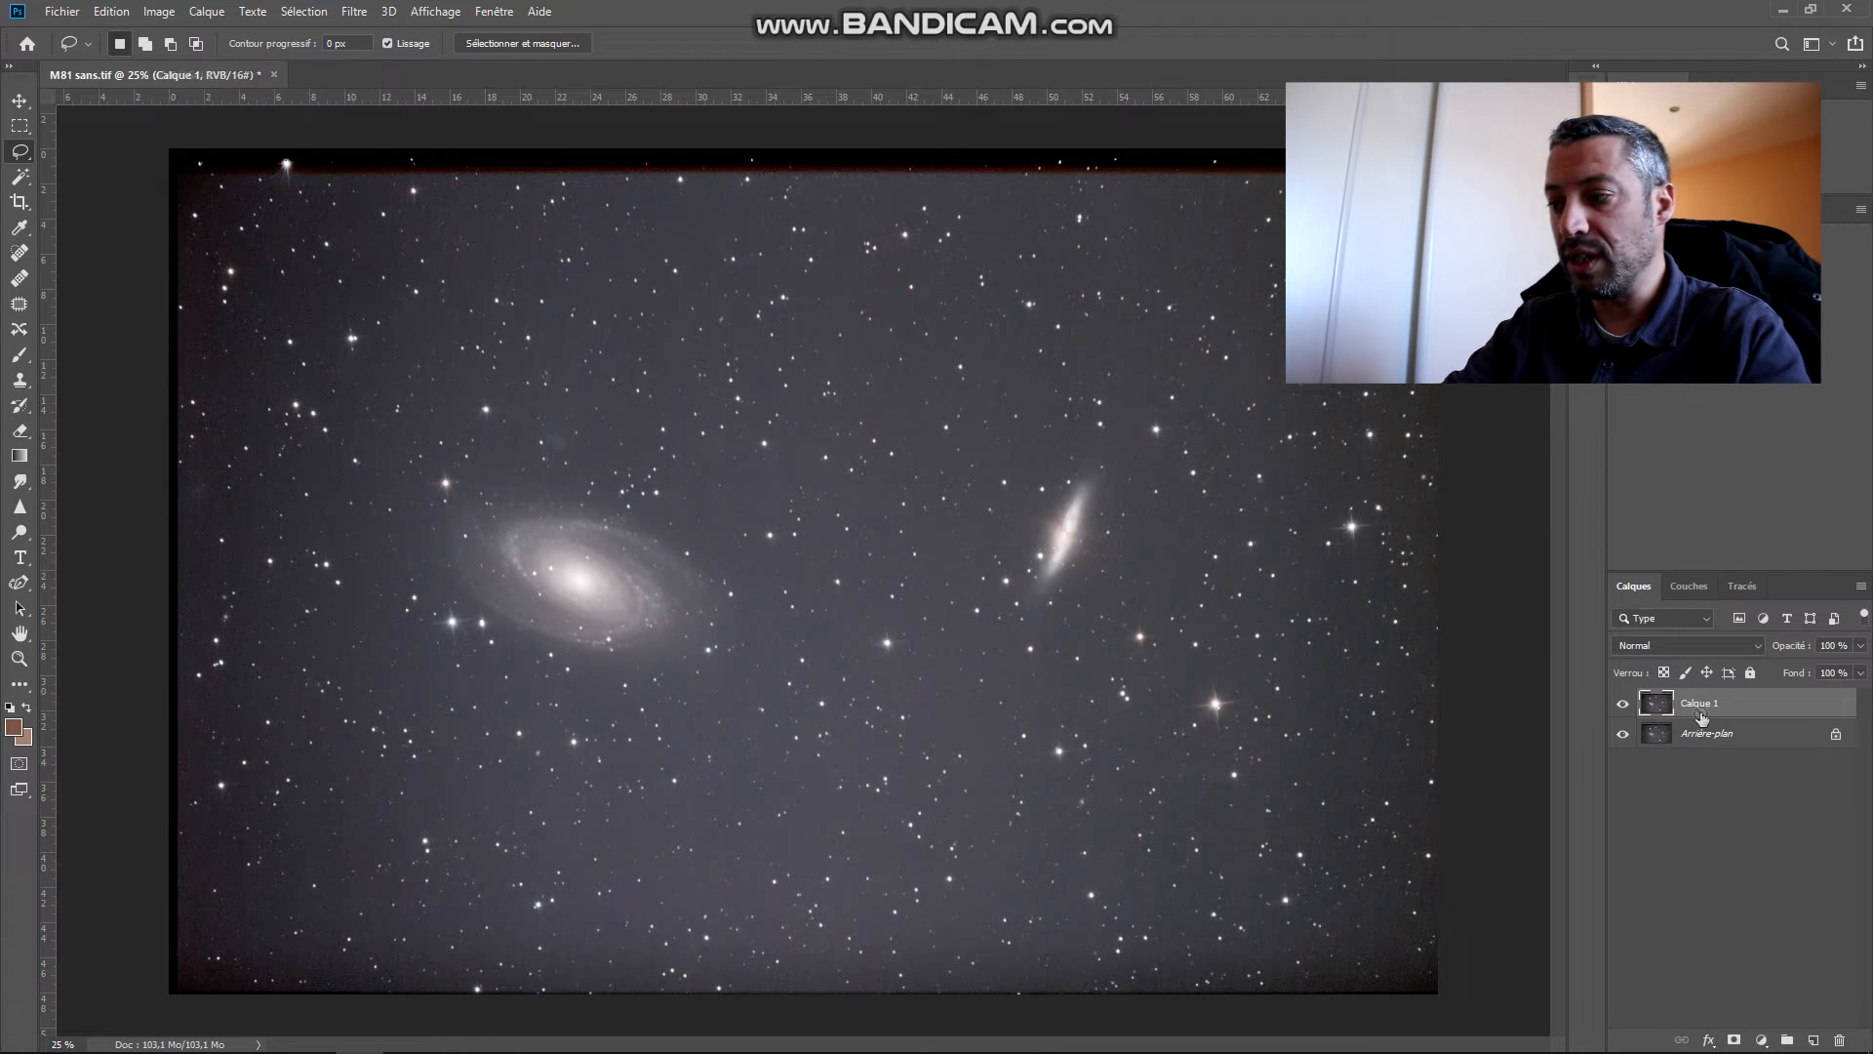
right_click(1709, 739)
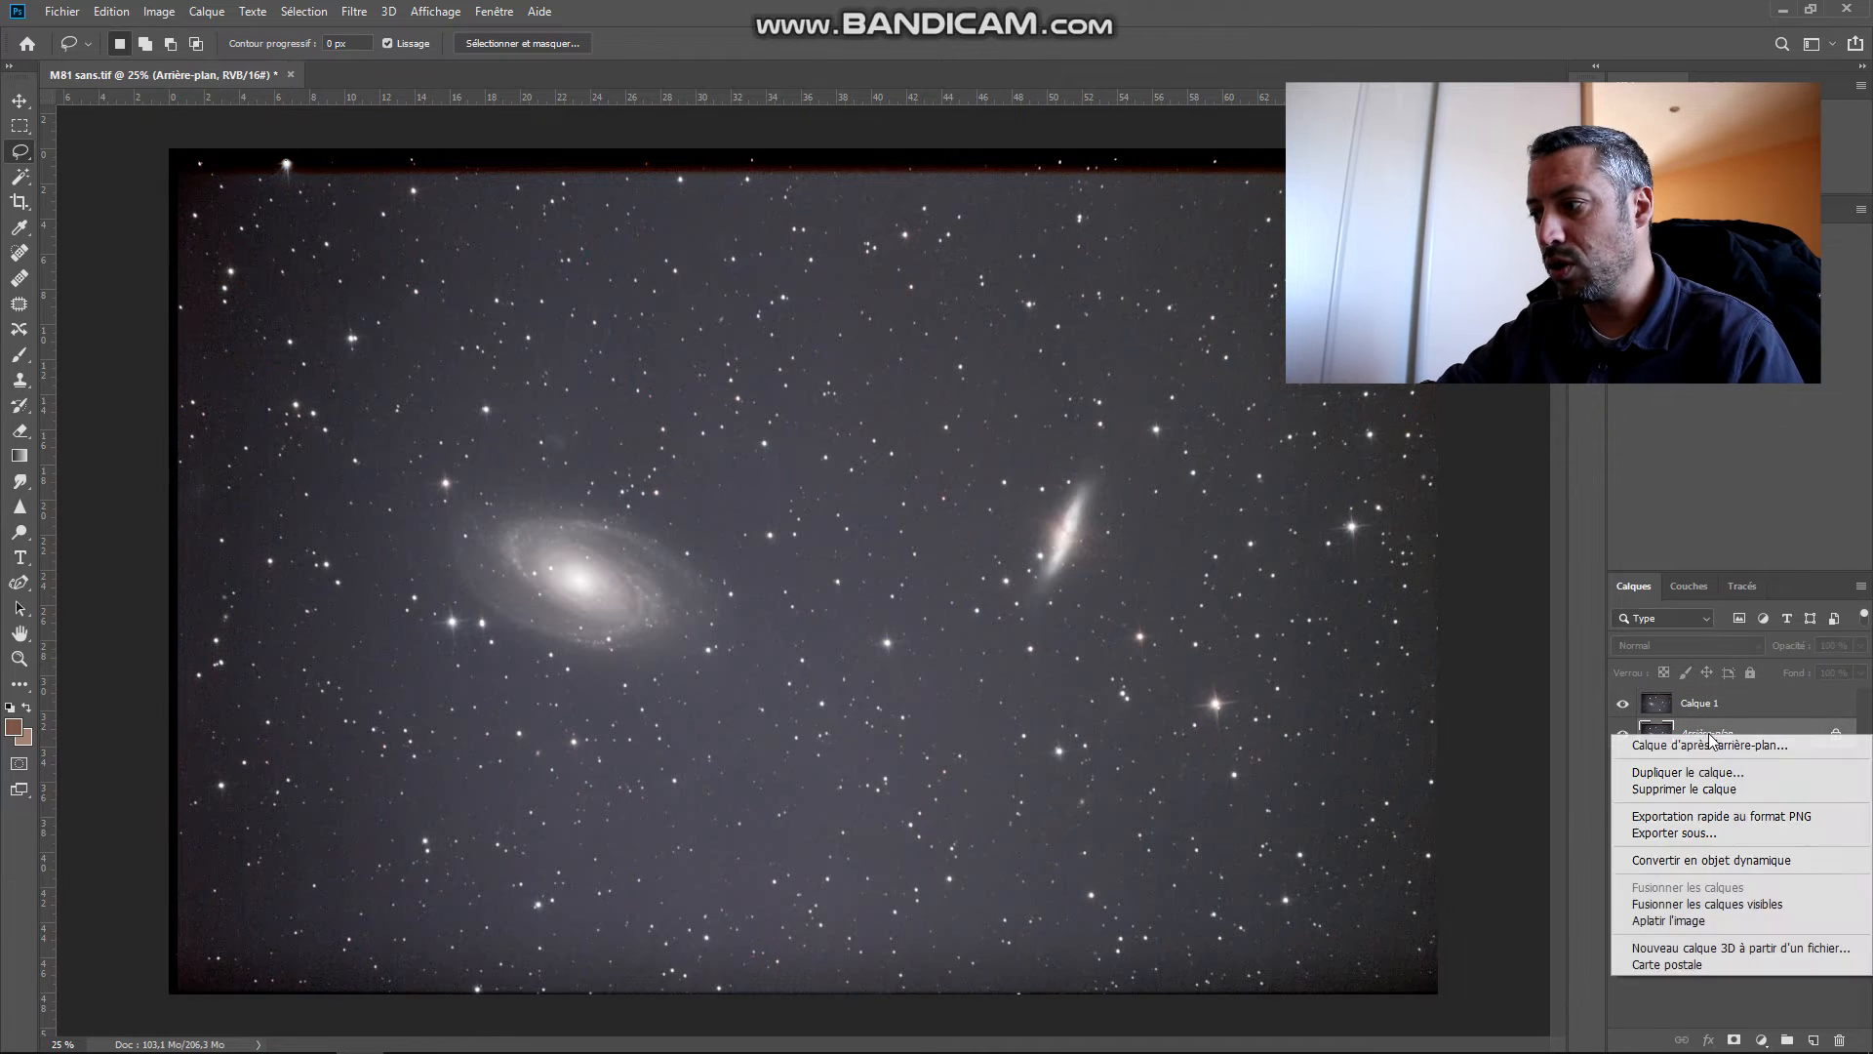
click(1705, 704)
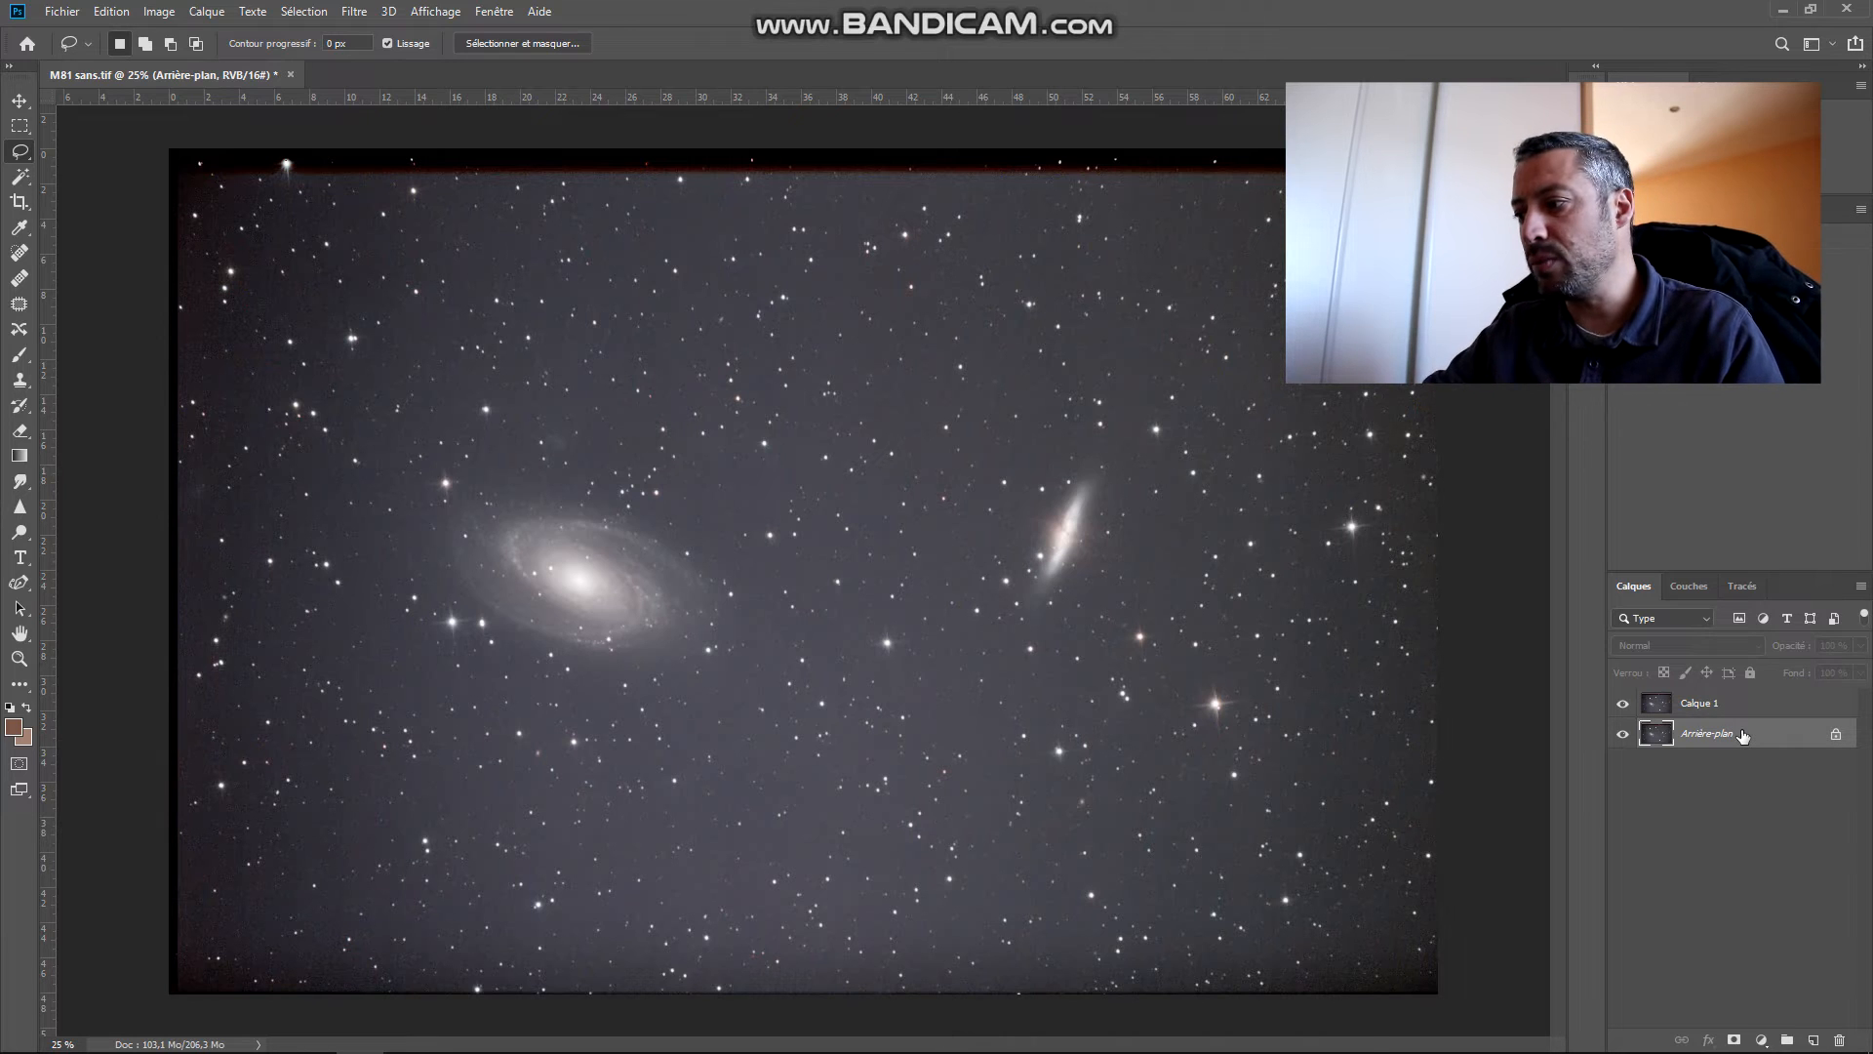
Step: Crop M81 sans.tif at a 16:9 ratio, cutting off the dark stacking borders while keeping both galaxies in the frame
click(20, 202)
drag(169, 573, 212, 572)
drag(1403, 566, 1362, 570)
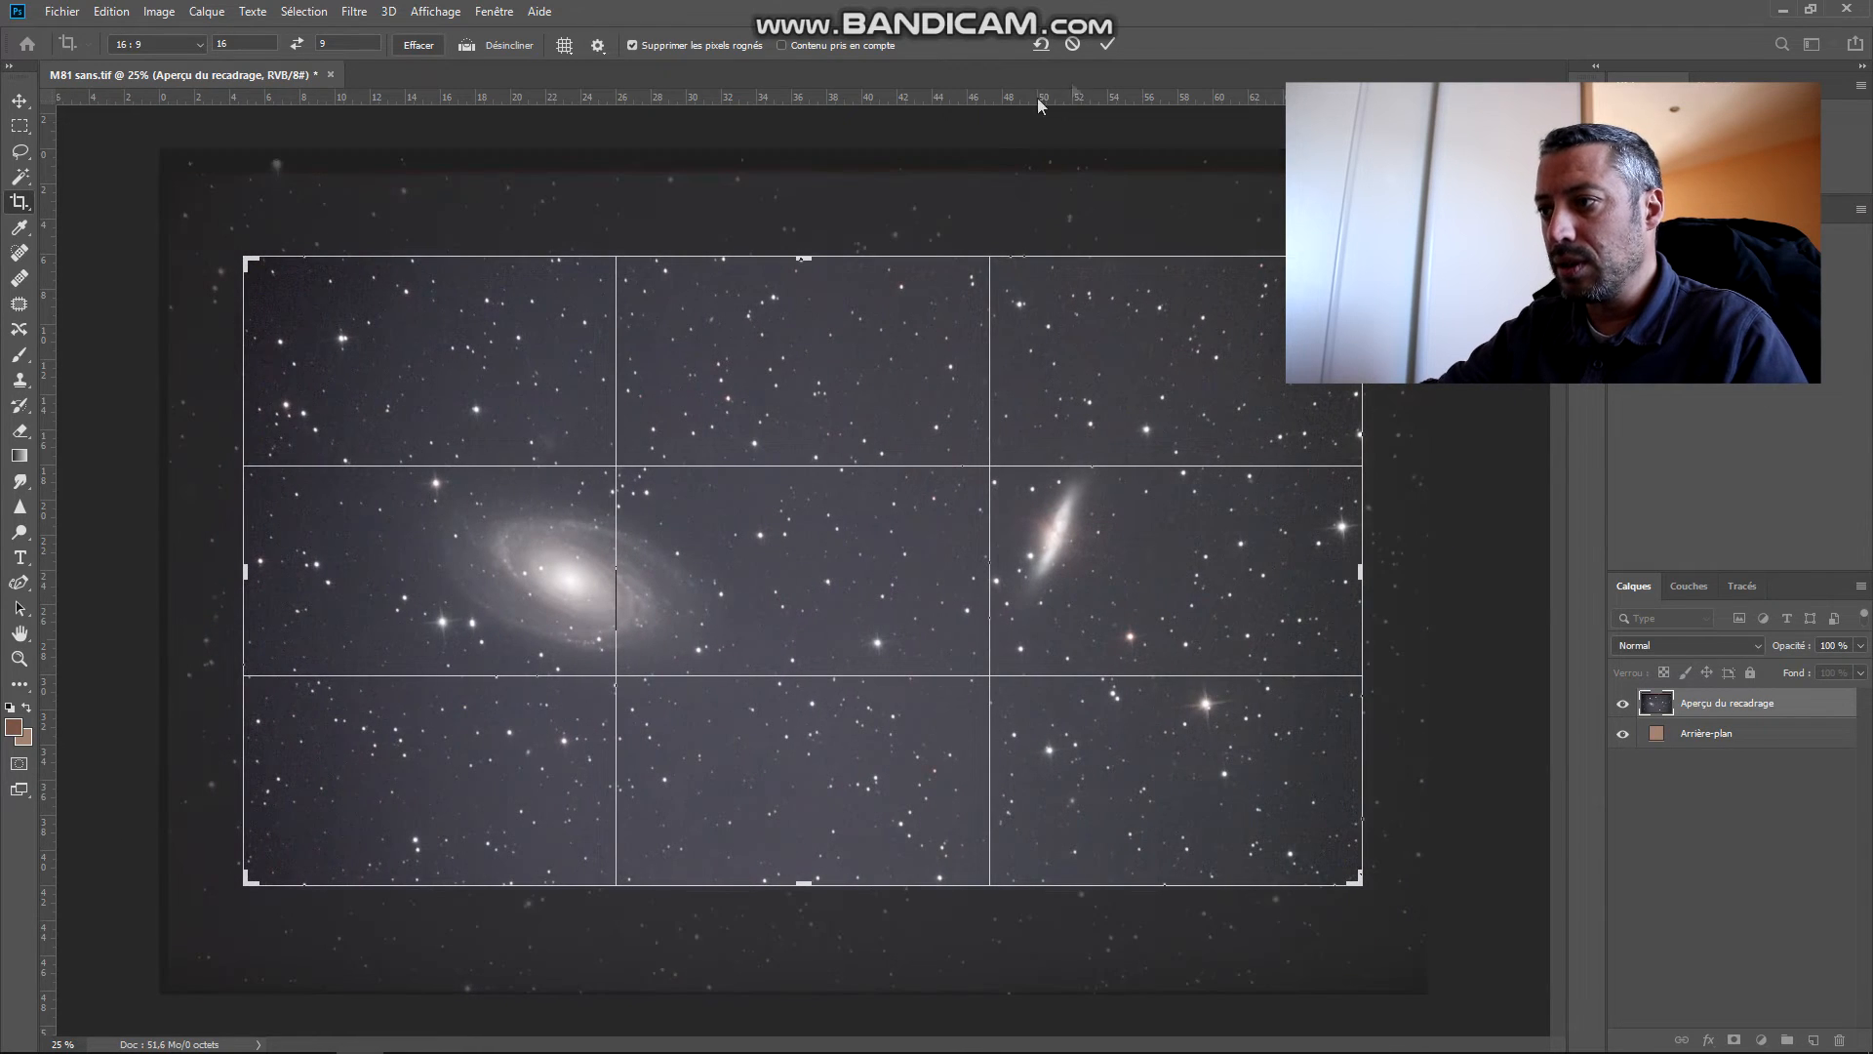
click(1107, 44)
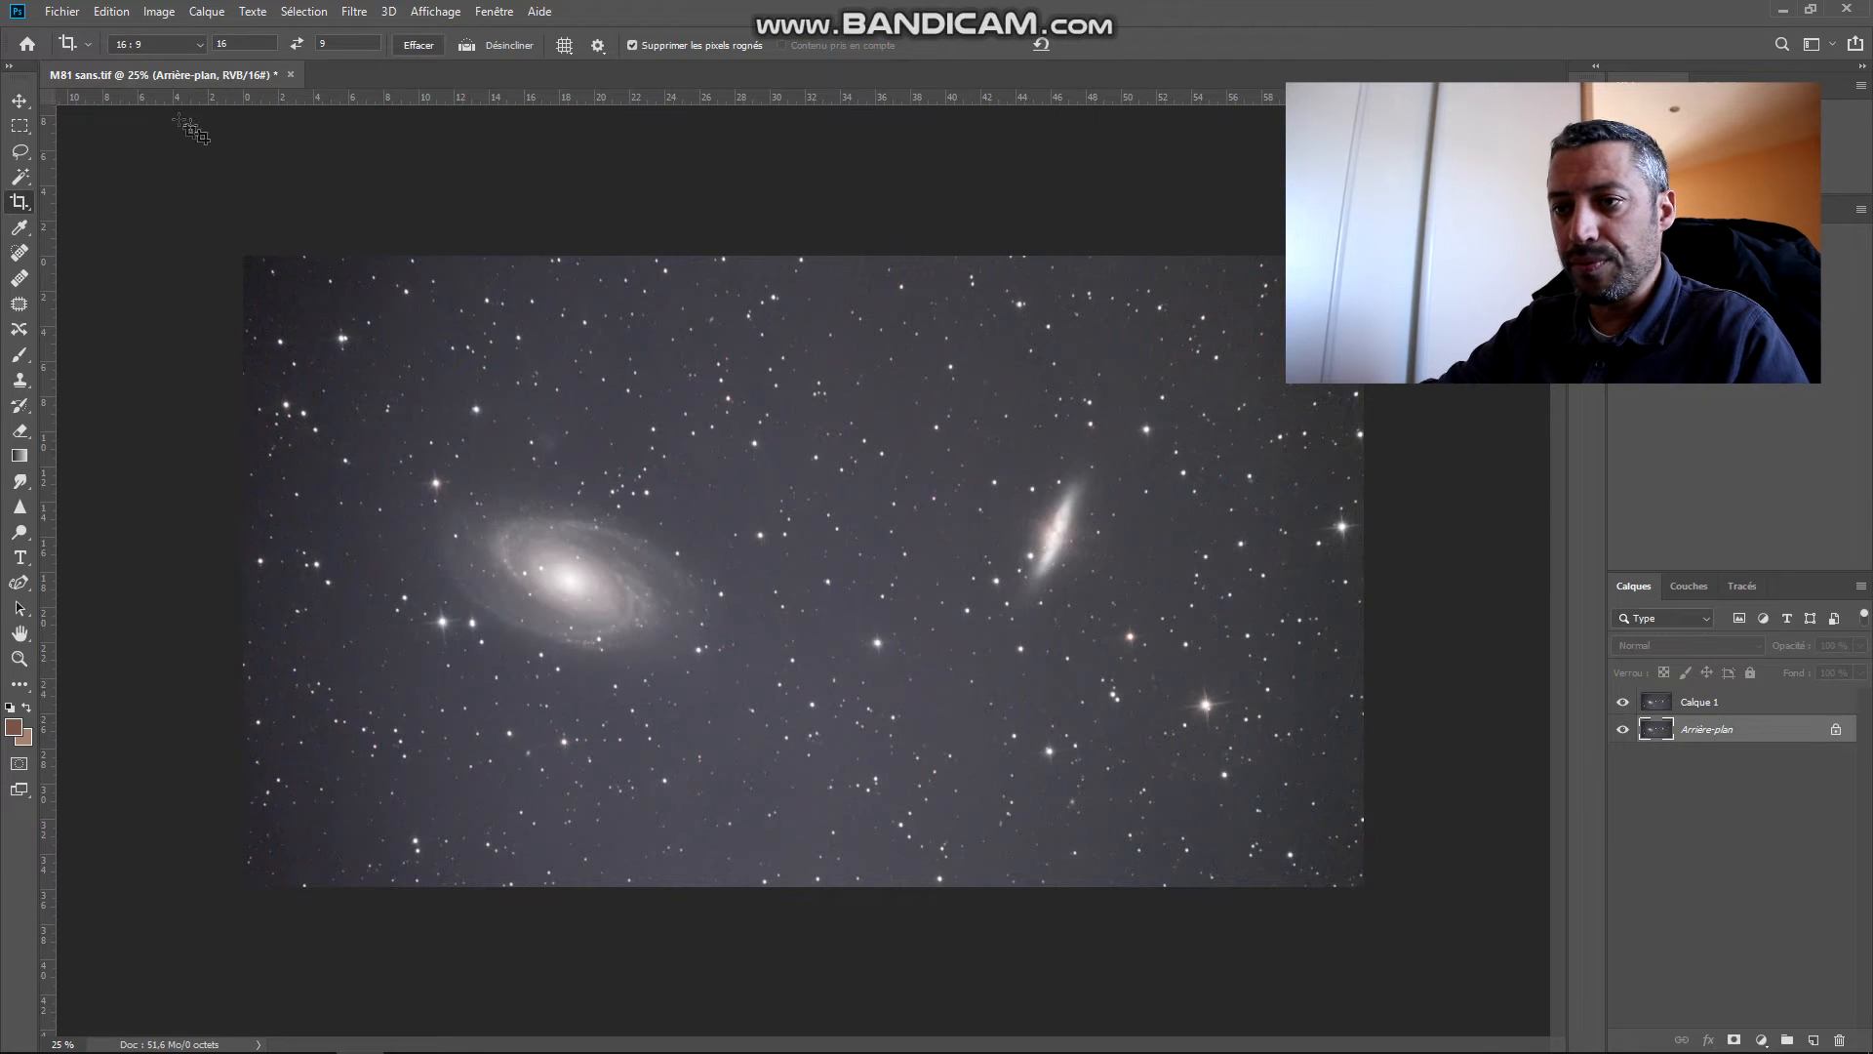
Step: On Calque 1, outline both galaxies with the Lasso tool and invert the selection so it covers the sky background
click(1704, 705)
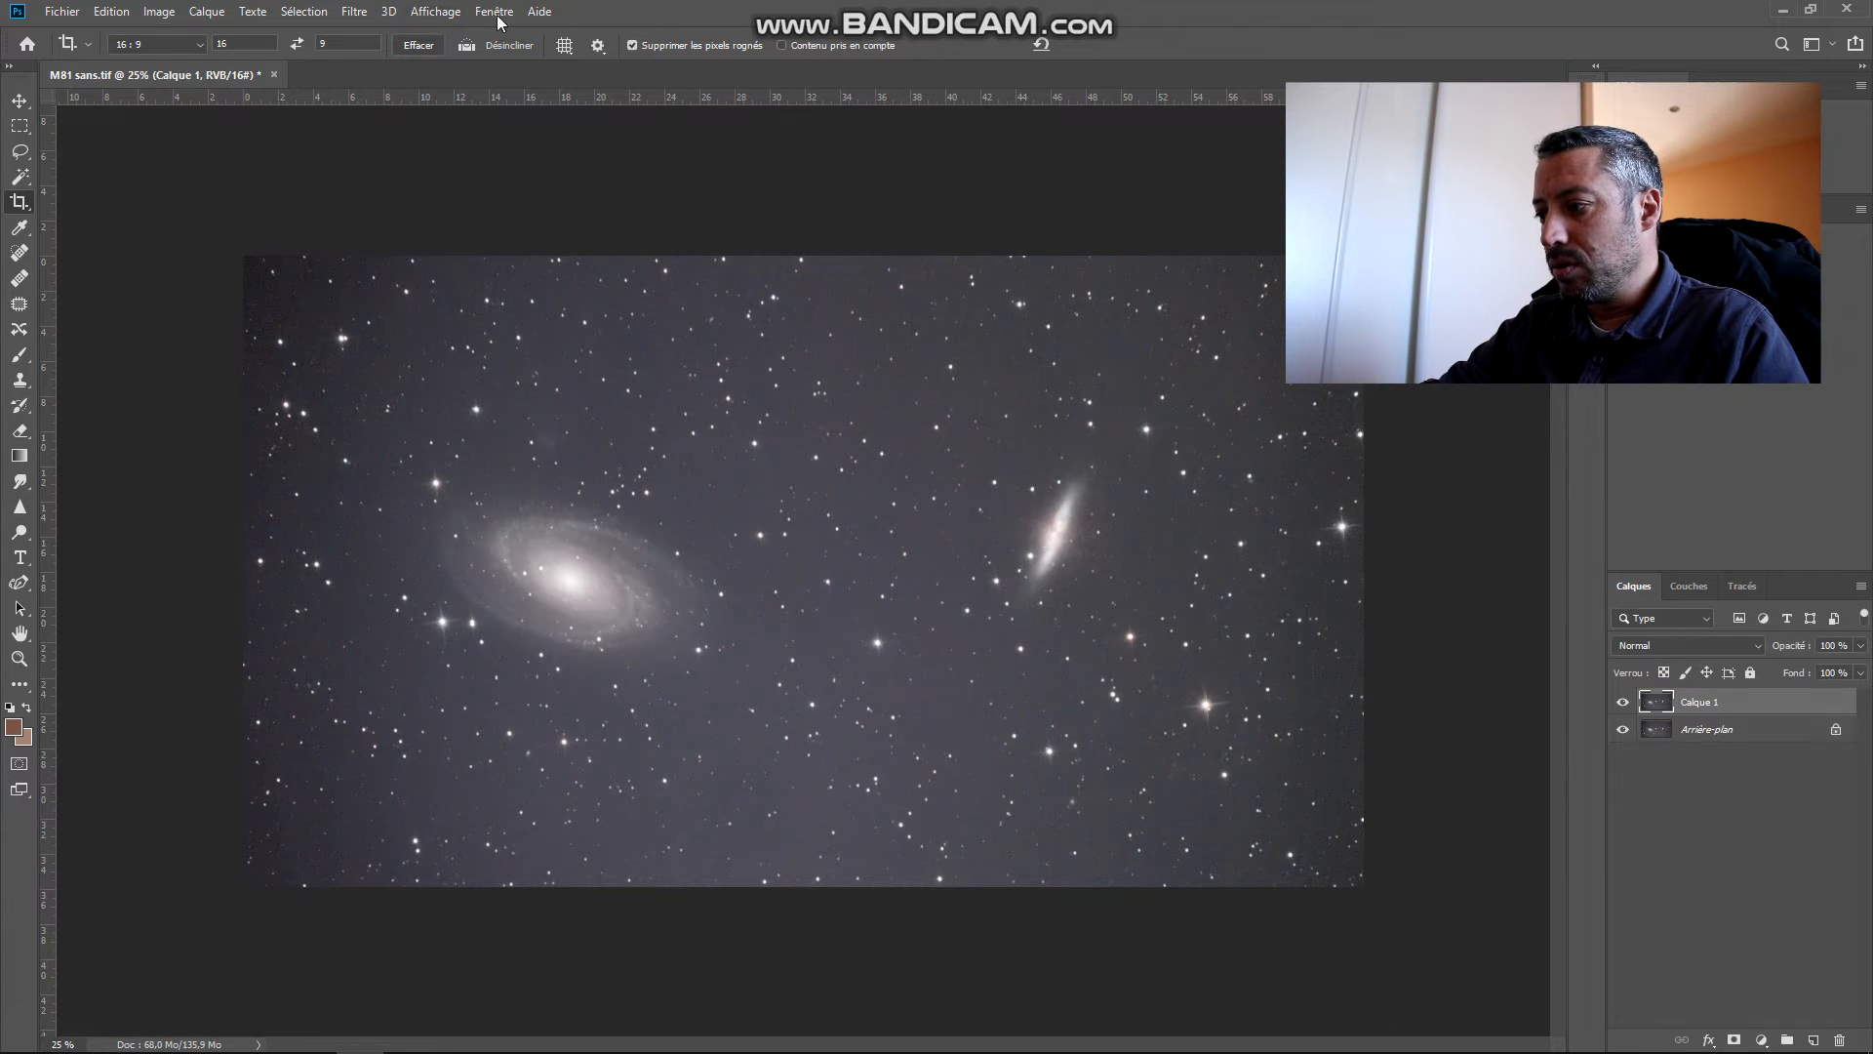
click(20, 151)
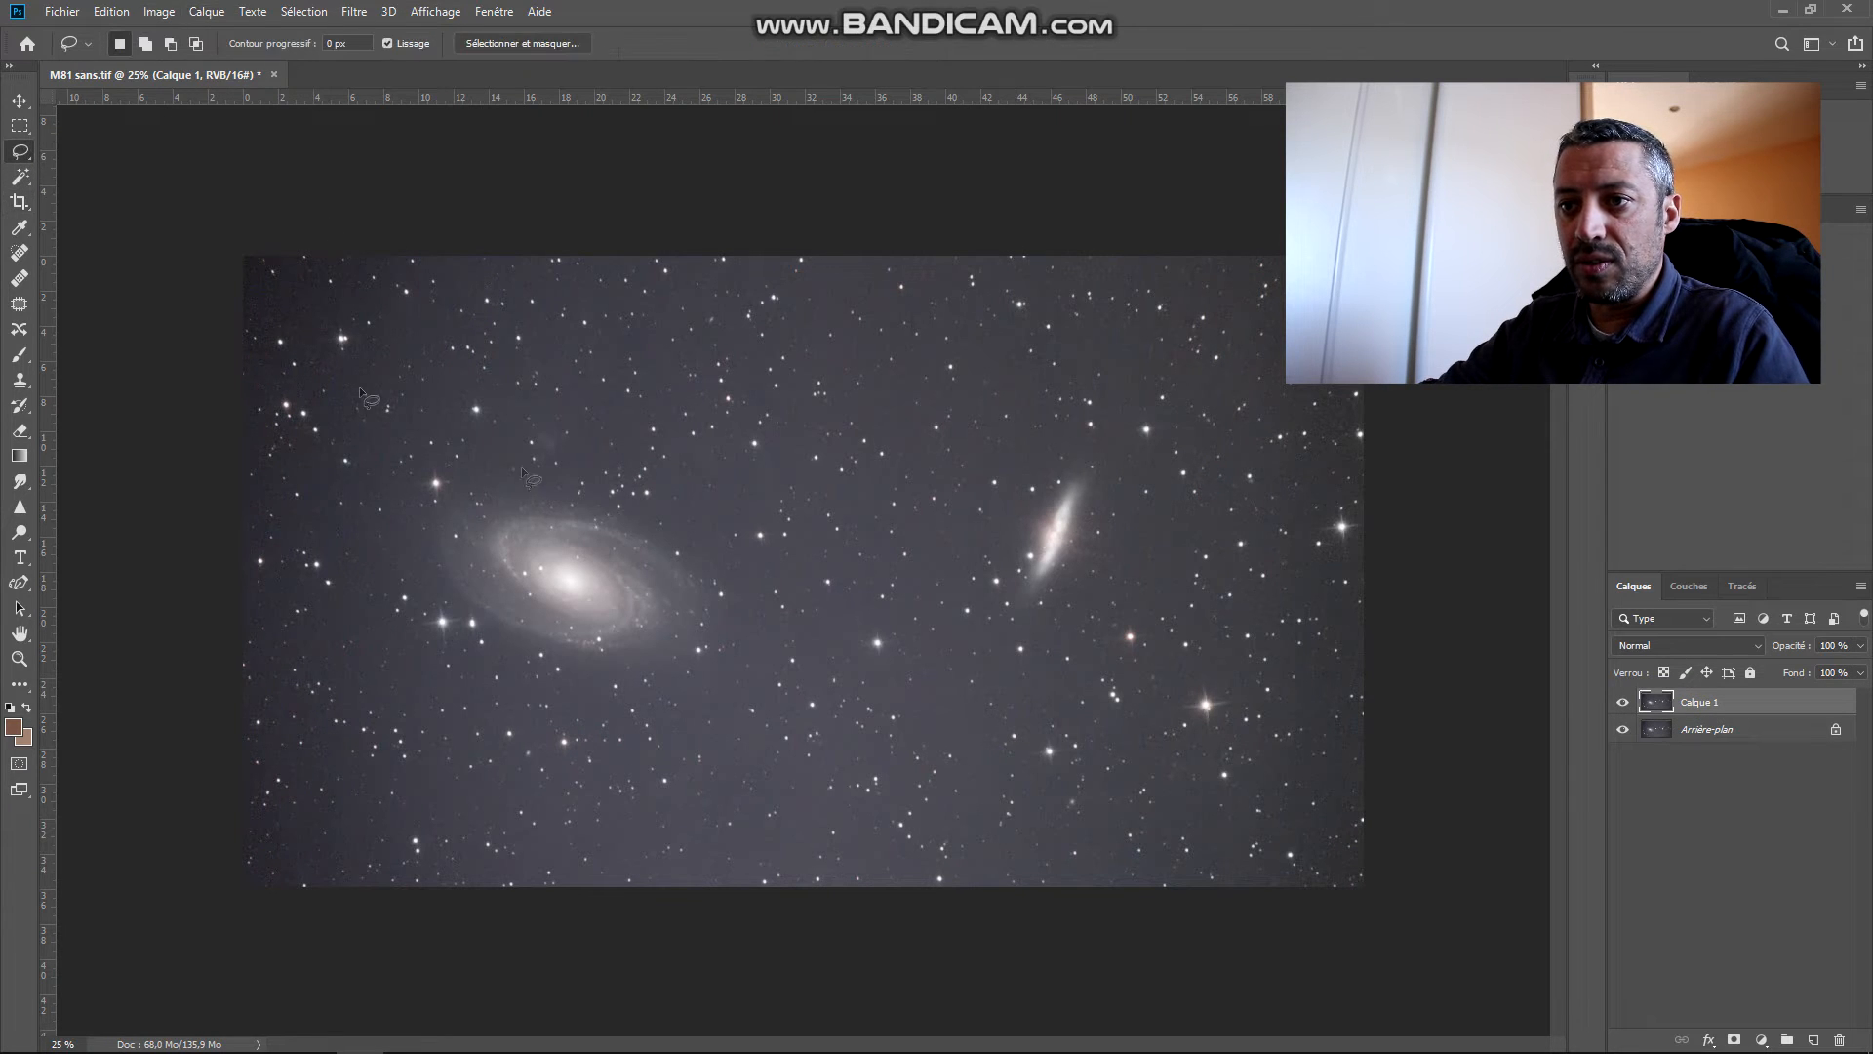
mouse_move(672, 532)
mouse_down()
mouse_move(563, 495)
mouse_move(451, 493)
mouse_up()
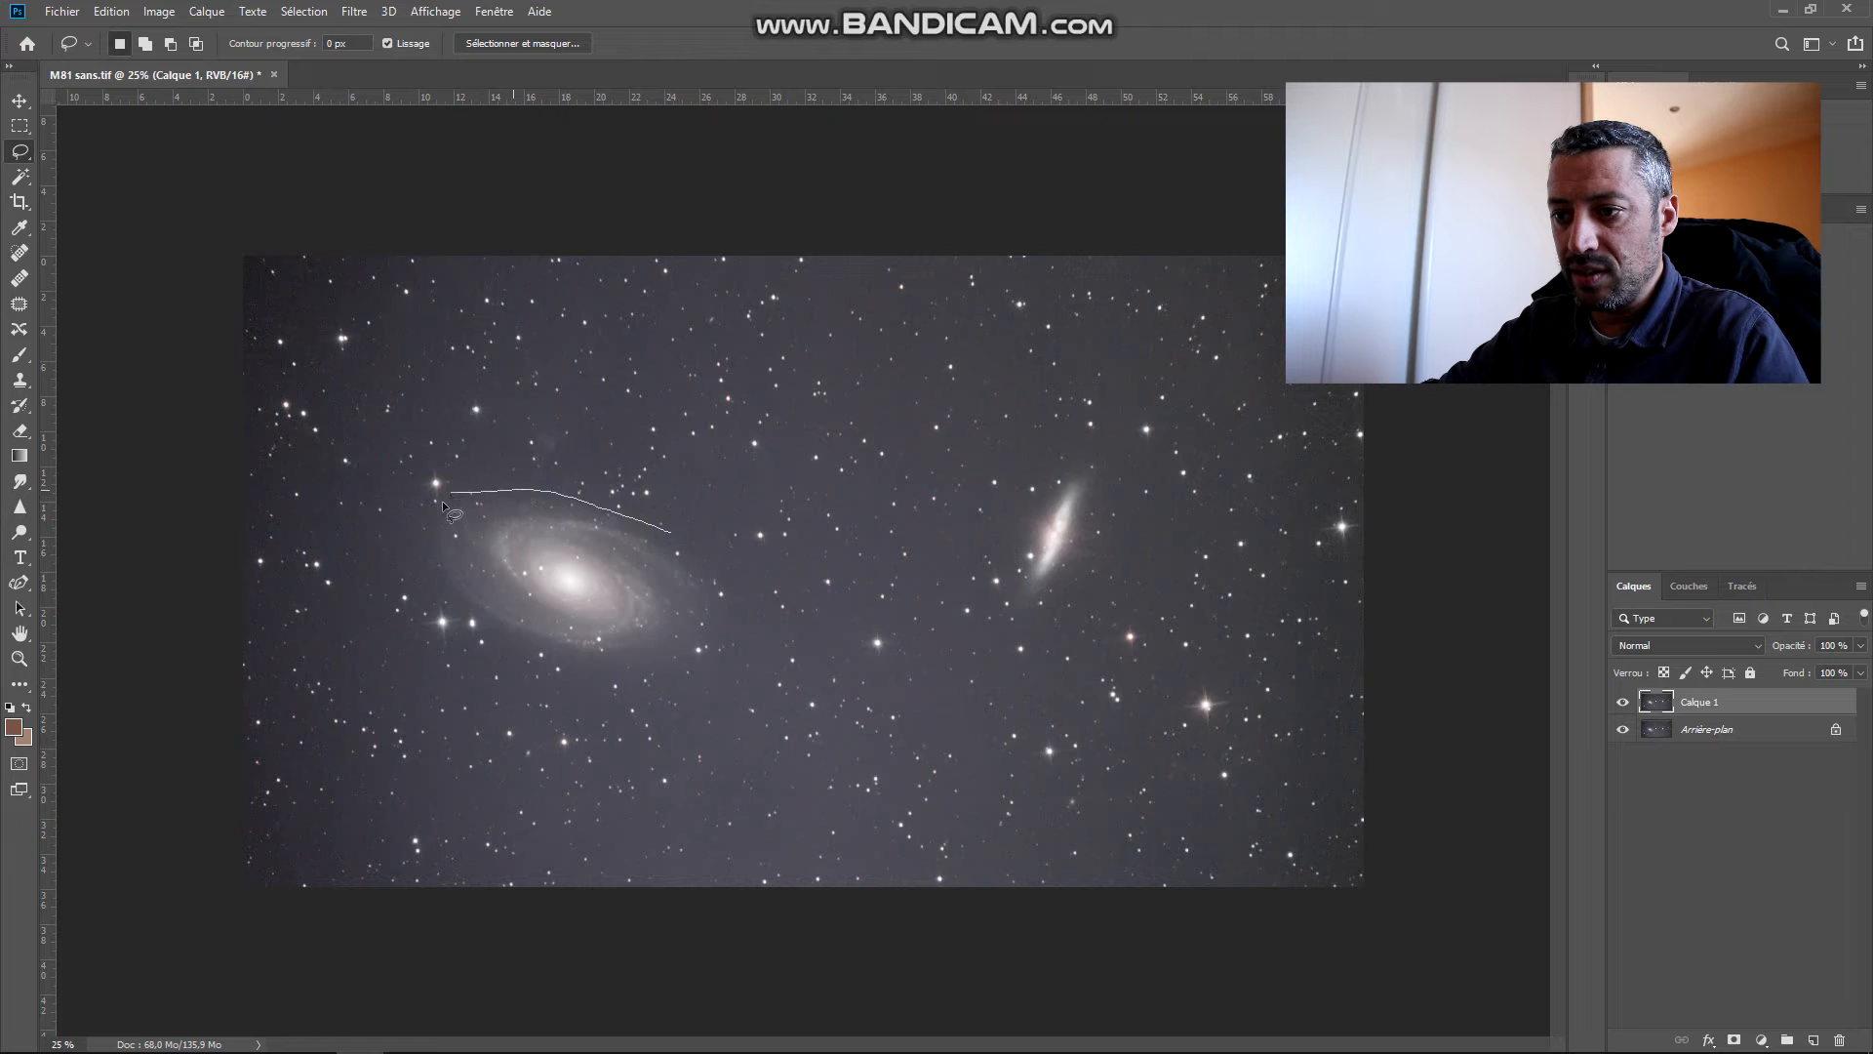
drag(705, 564, 671, 533)
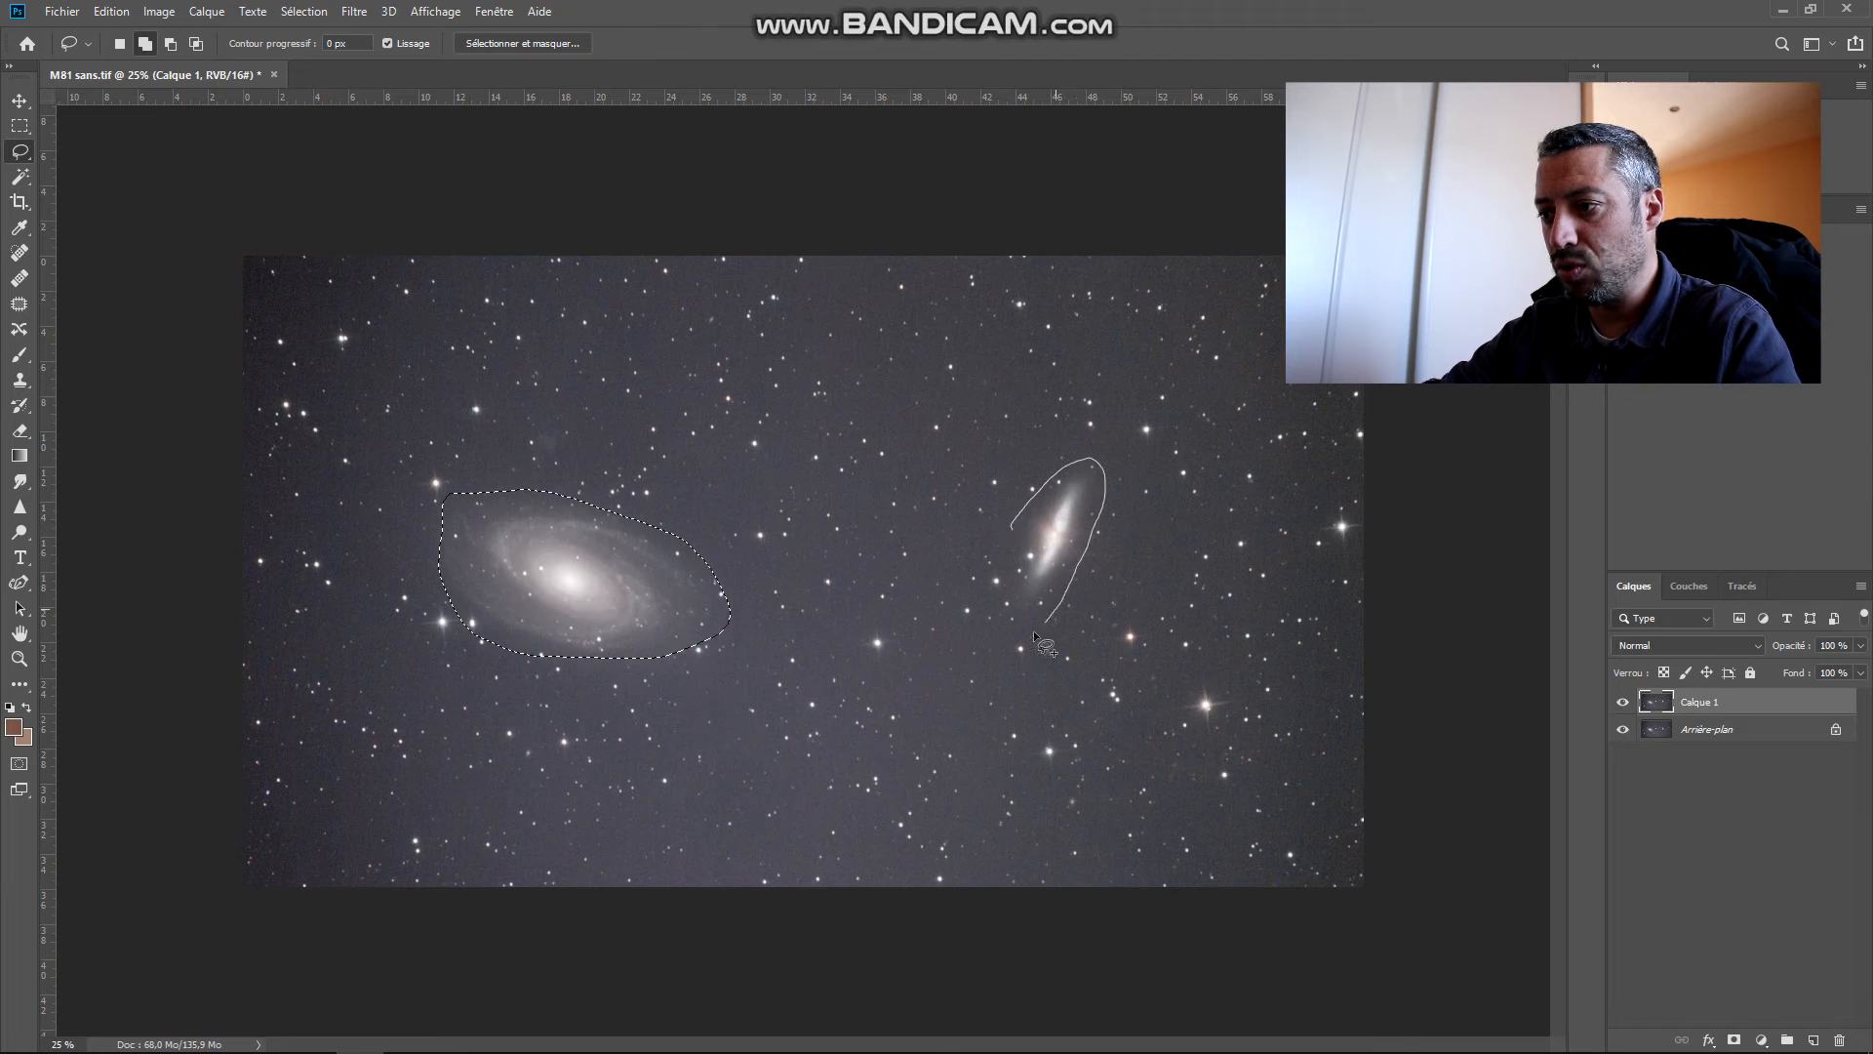
drag(1011, 525, 1013, 529)
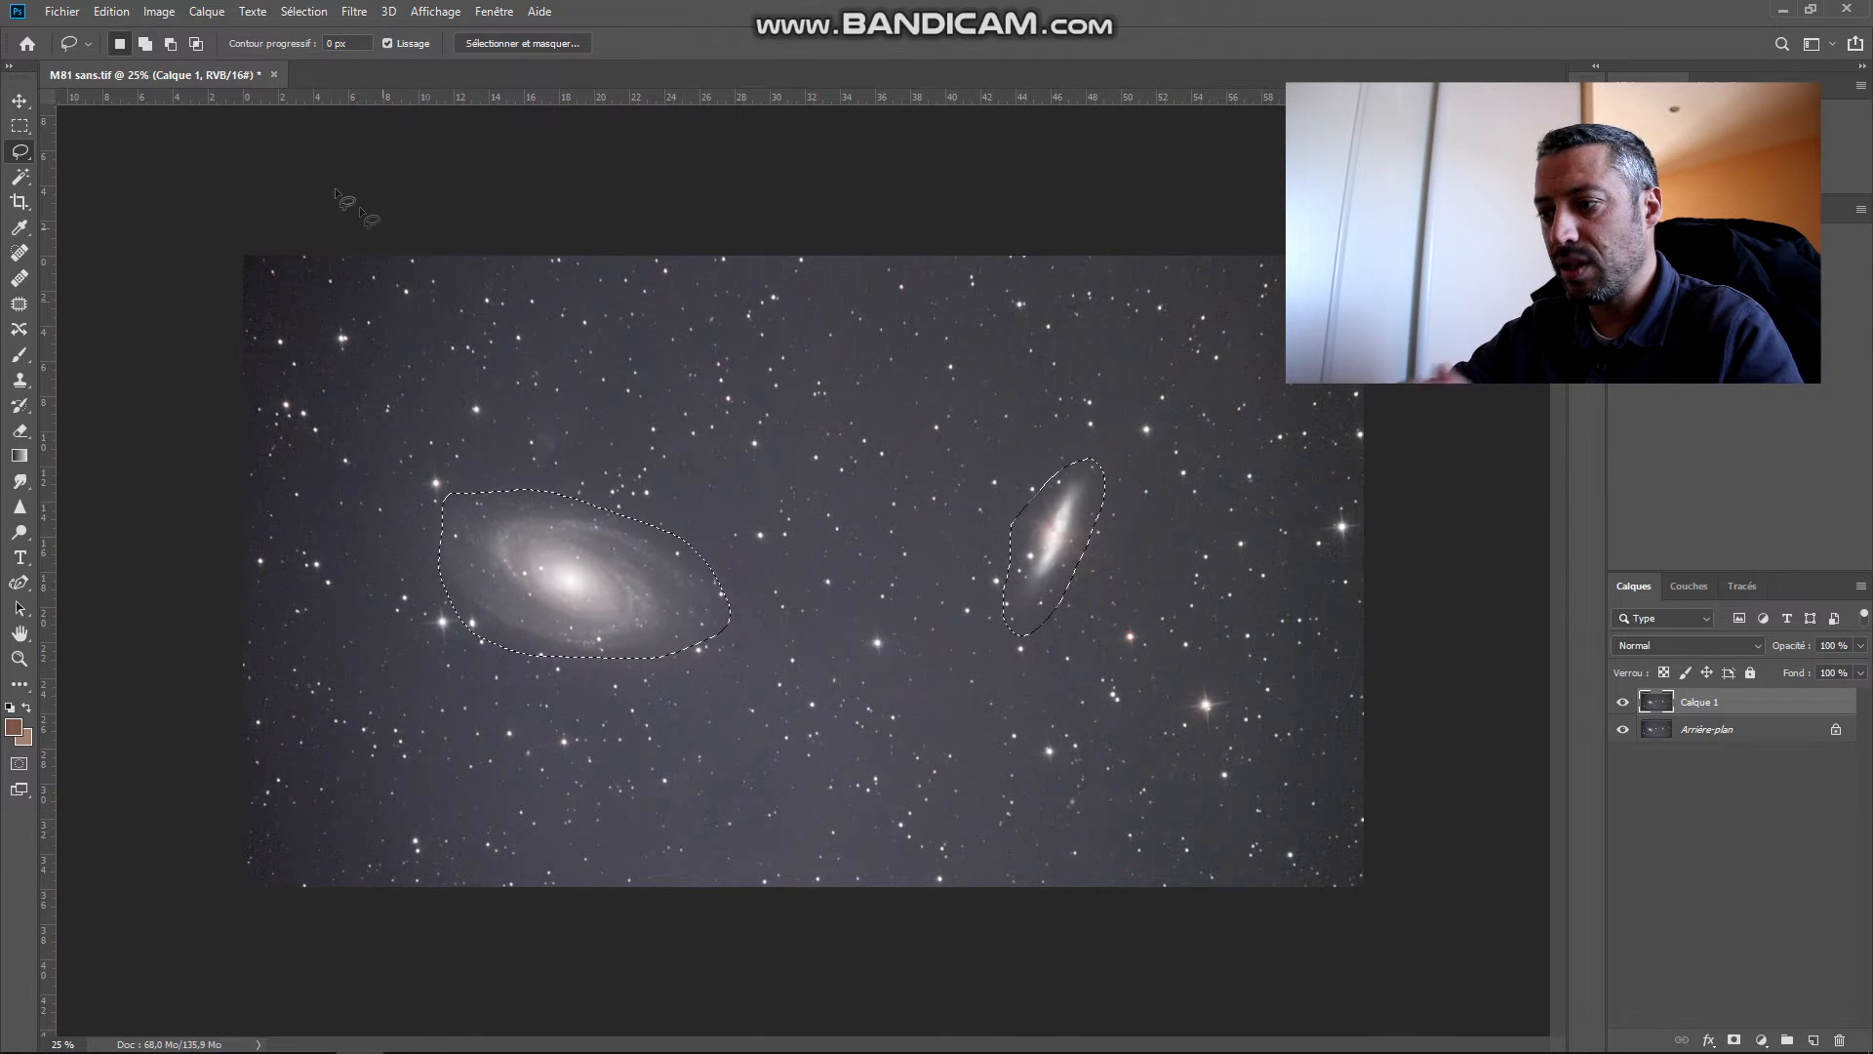
click(304, 11)
click(316, 88)
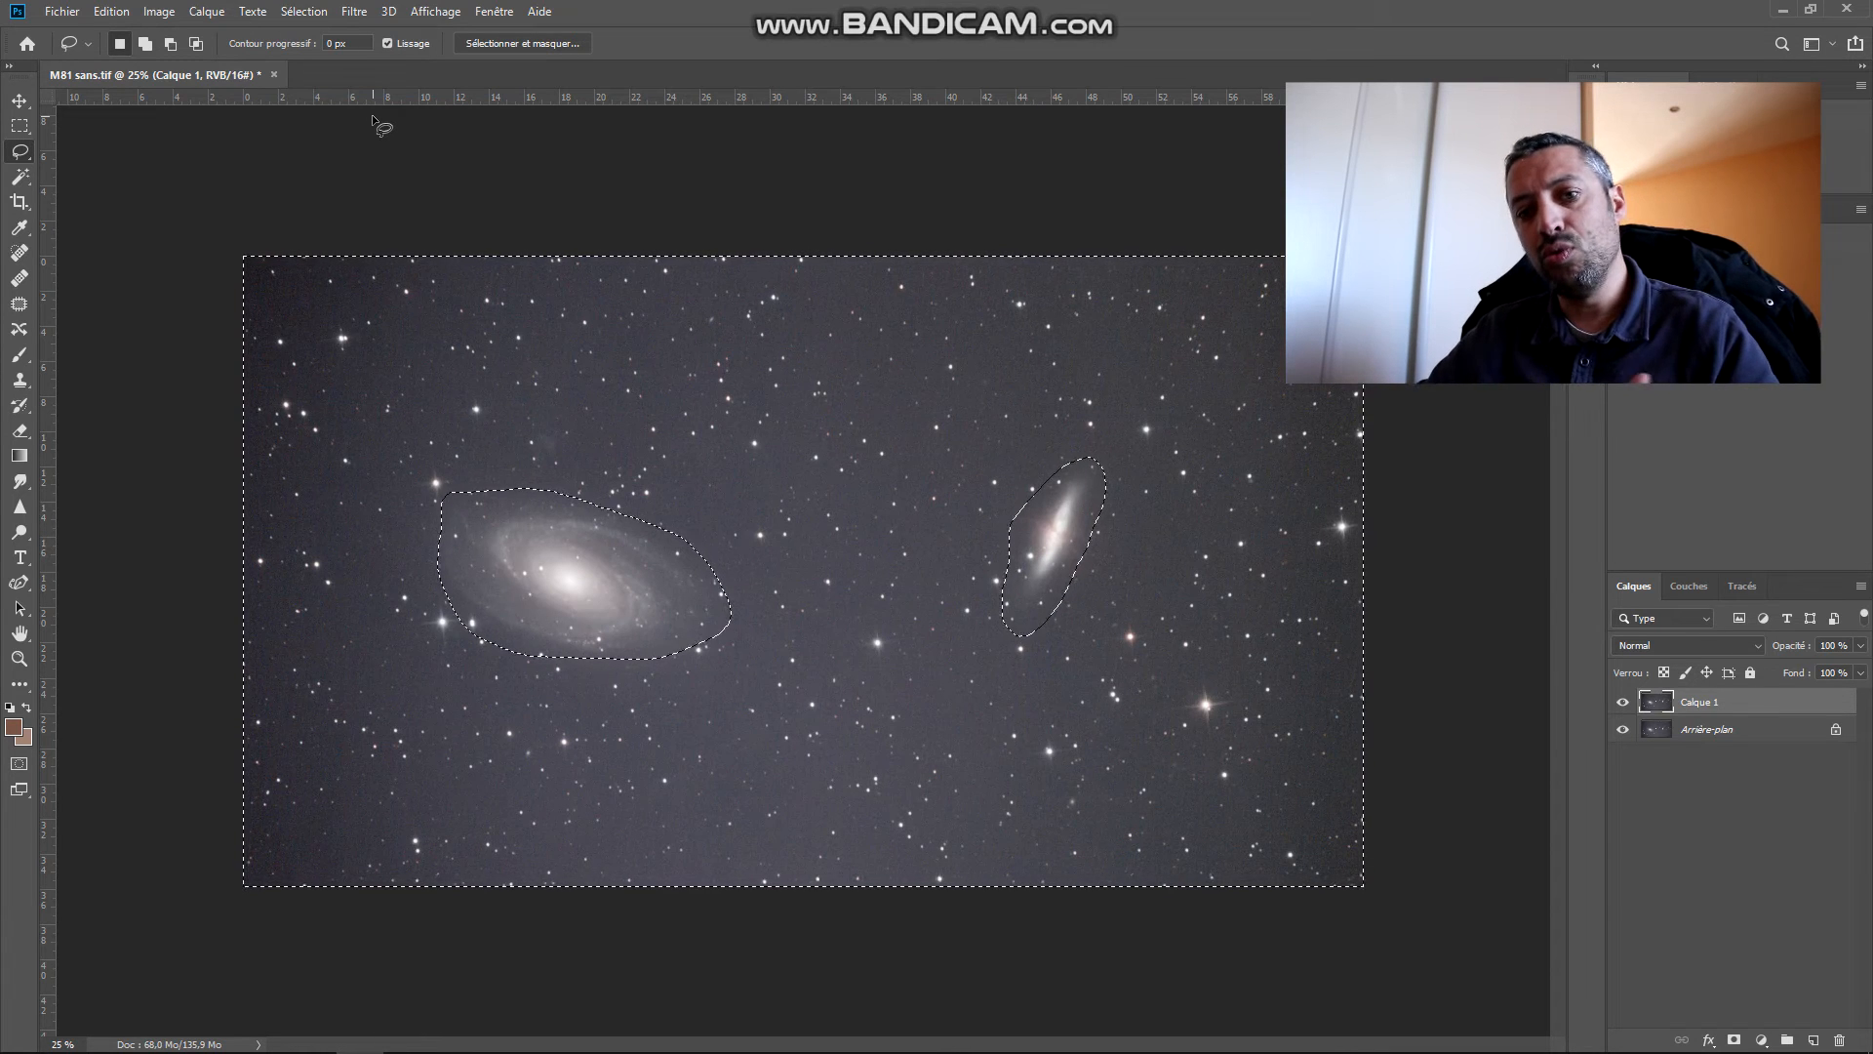
Step: Apply GradientXTerminator to the sky with medium detail, medium aggressiveness and balanced background color, and clear the selection
click(354, 10)
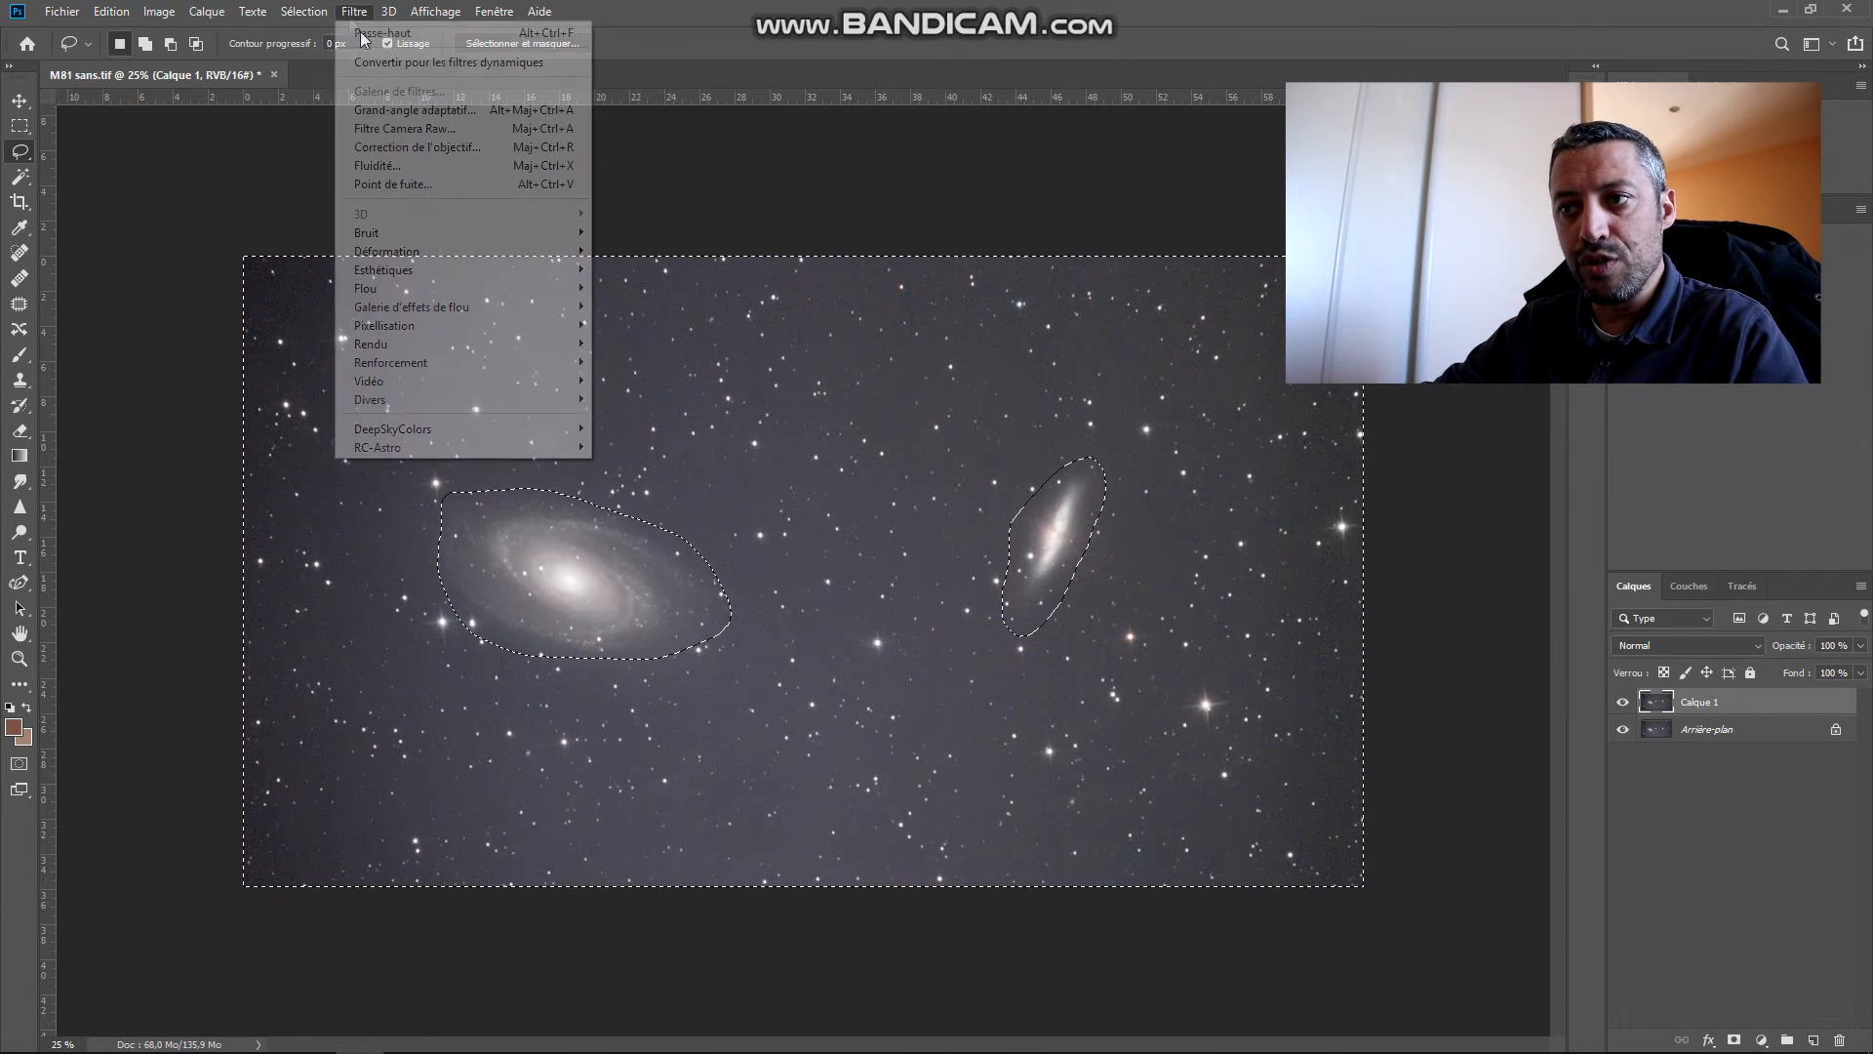
mouse_move(461, 447)
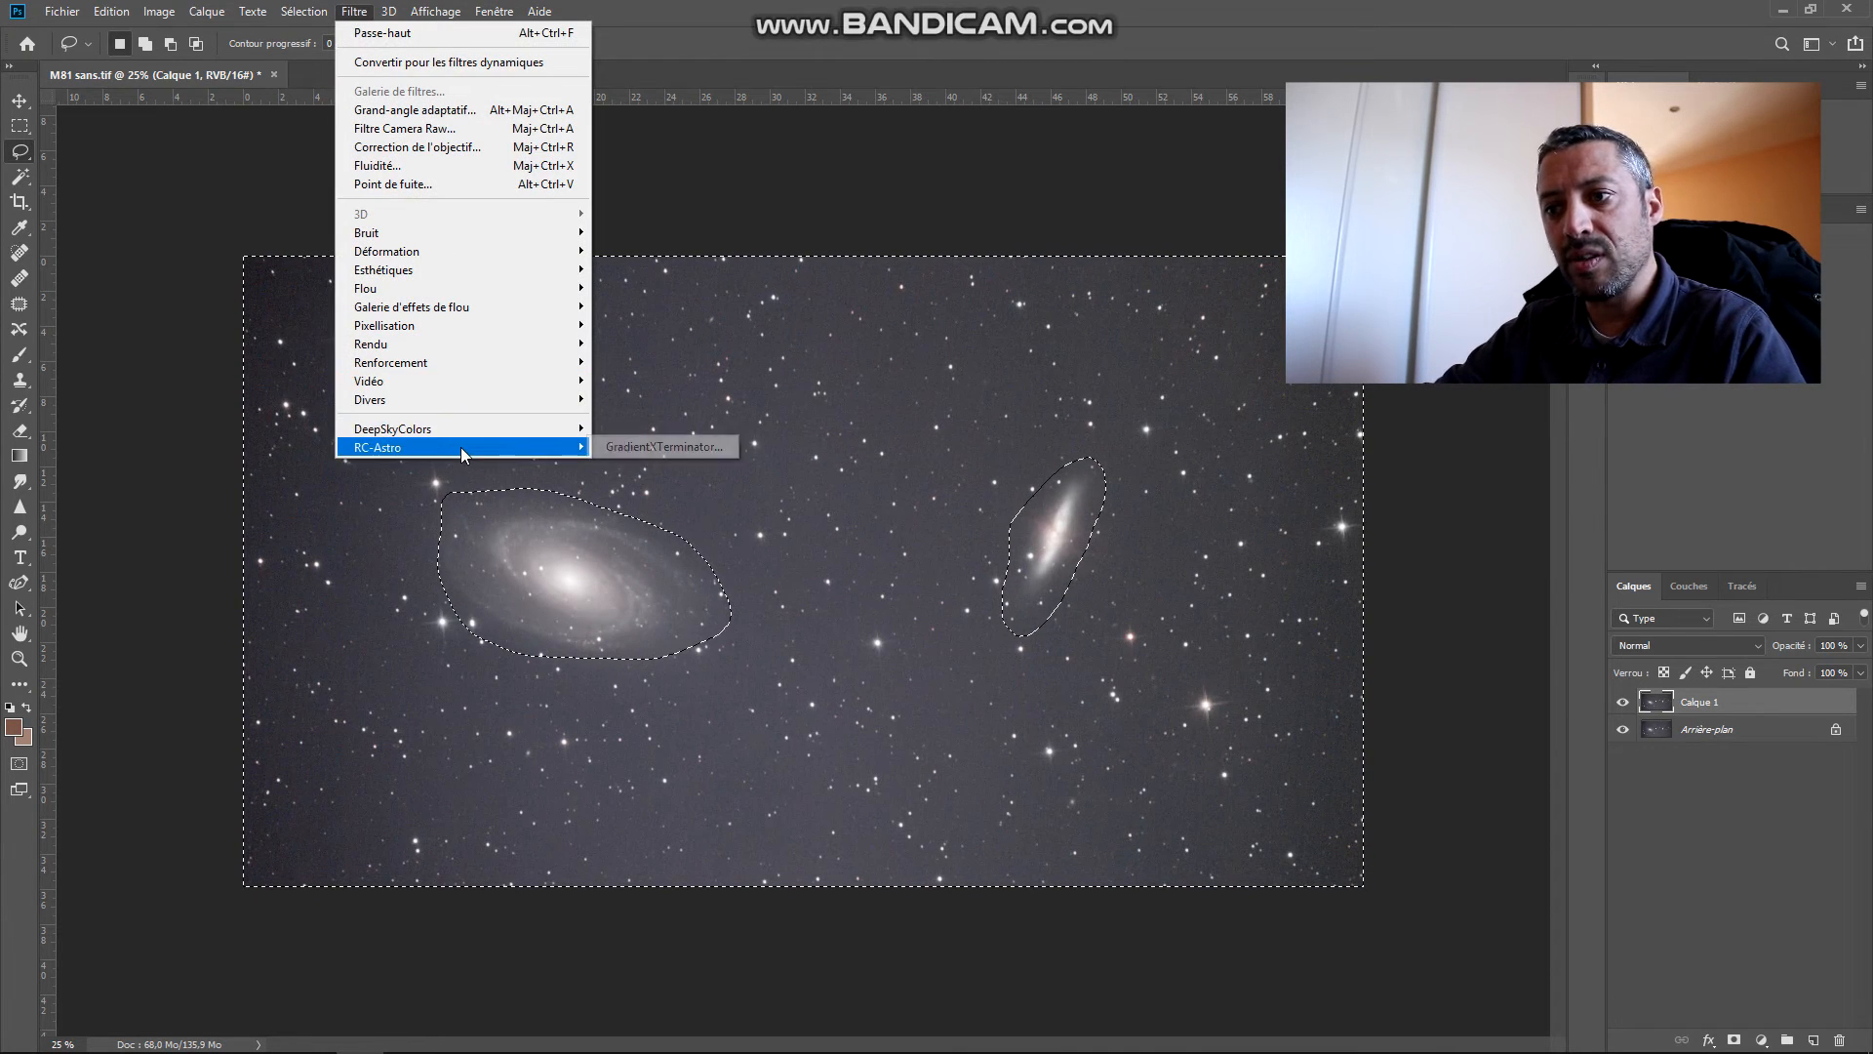
click(624, 447)
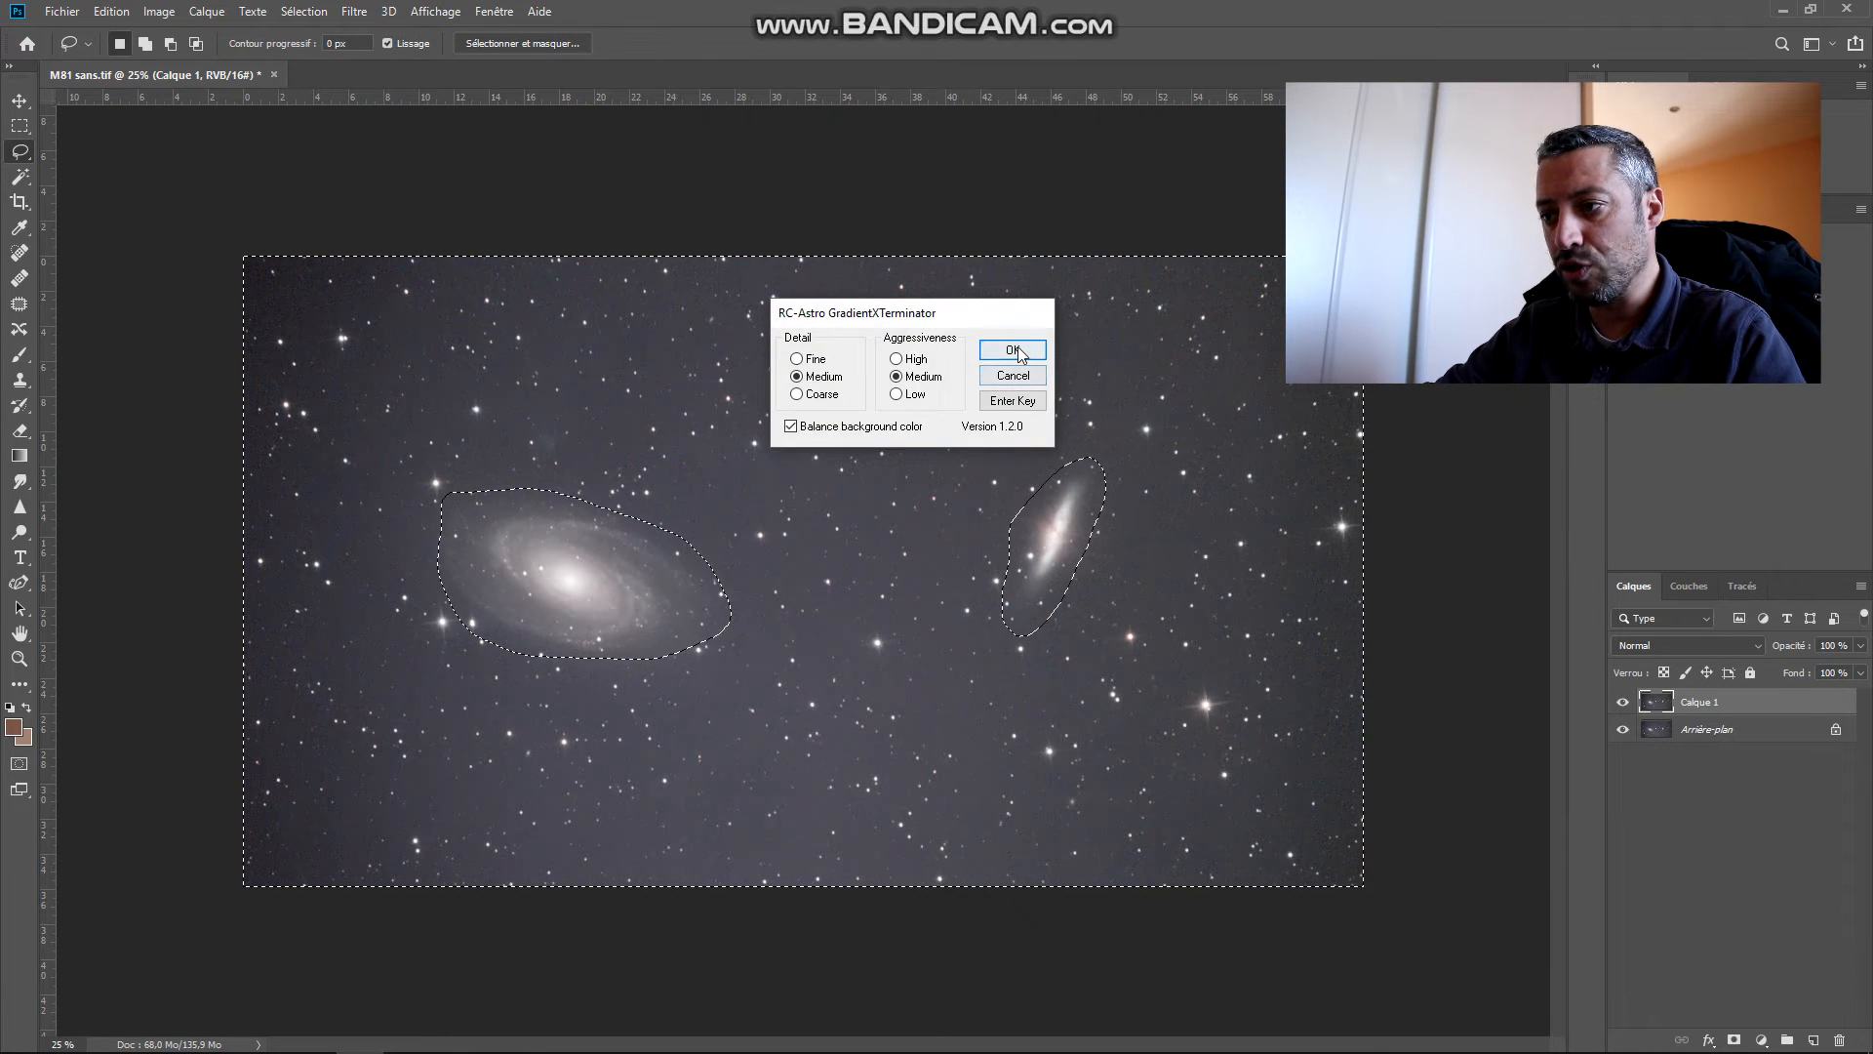
click(1015, 353)
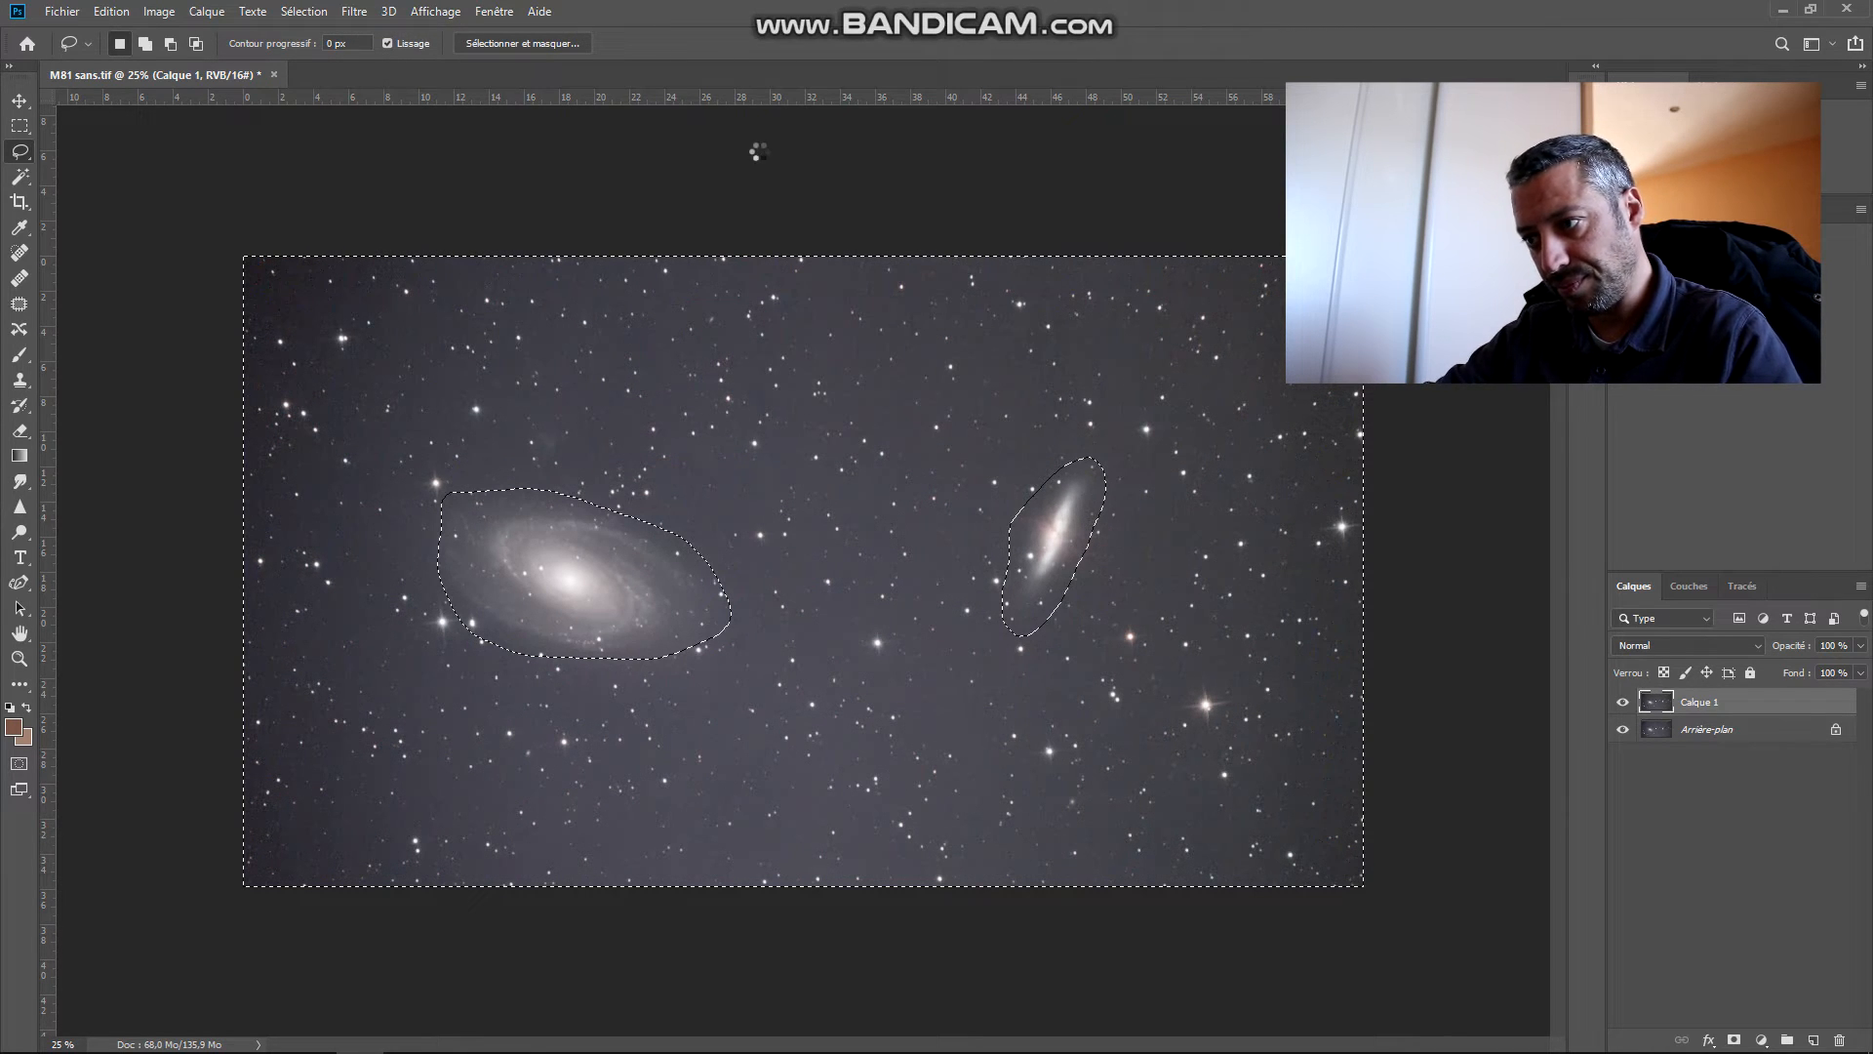
click(786, 205)
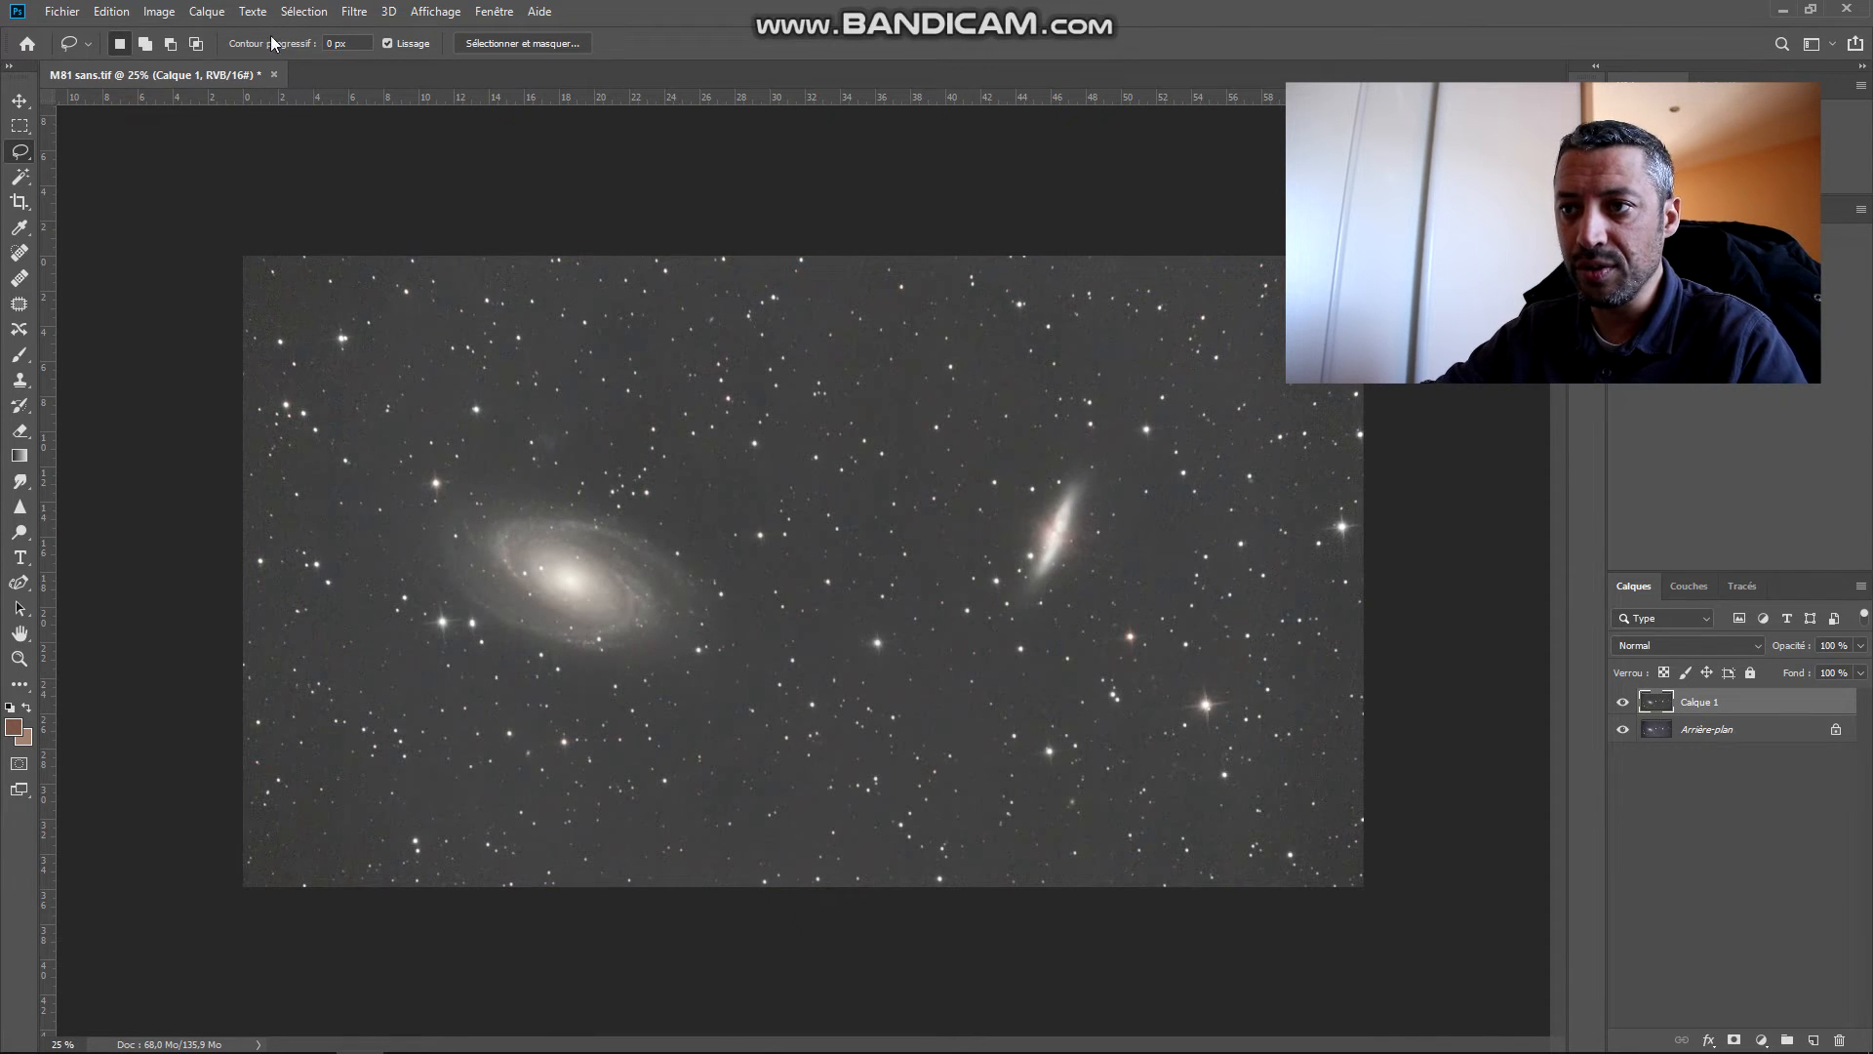
Step: Darken the sky of Calque 1 with a Levels adjustment, setting the black input level to 33
click(207, 11)
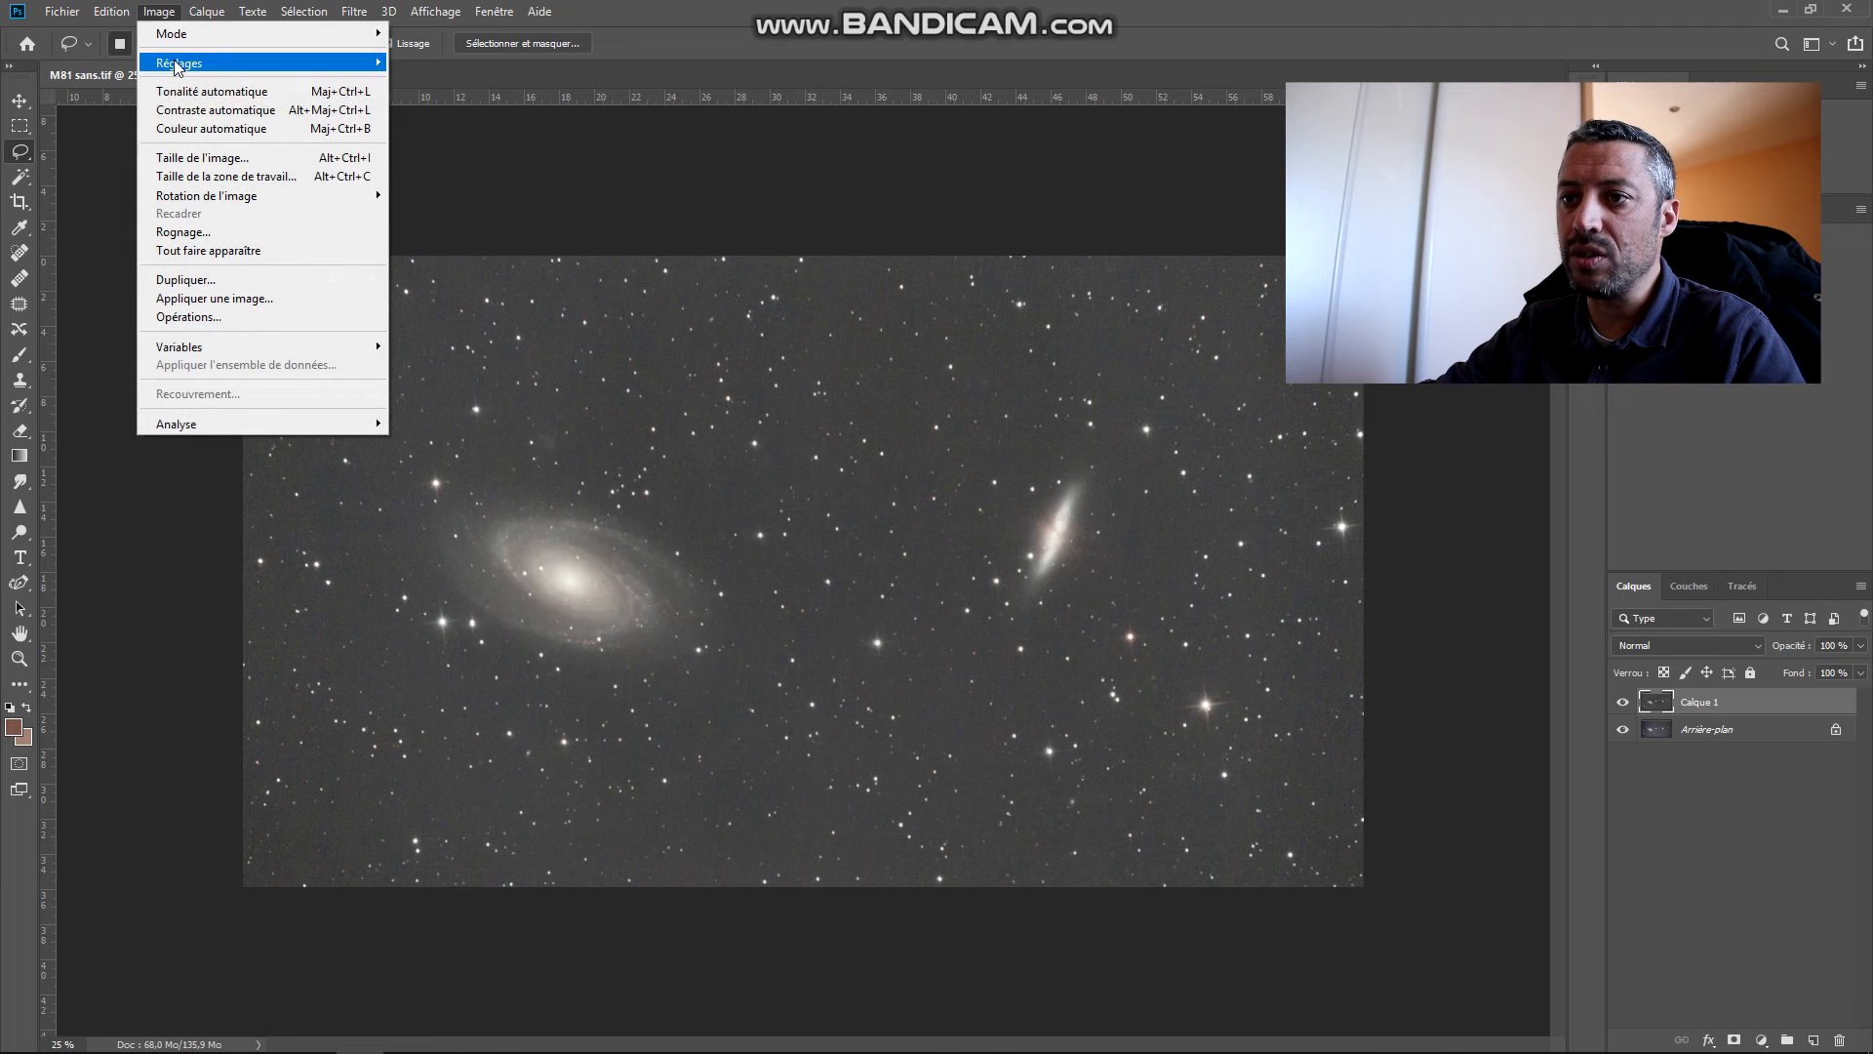
mouse_move(178, 63)
click(430, 81)
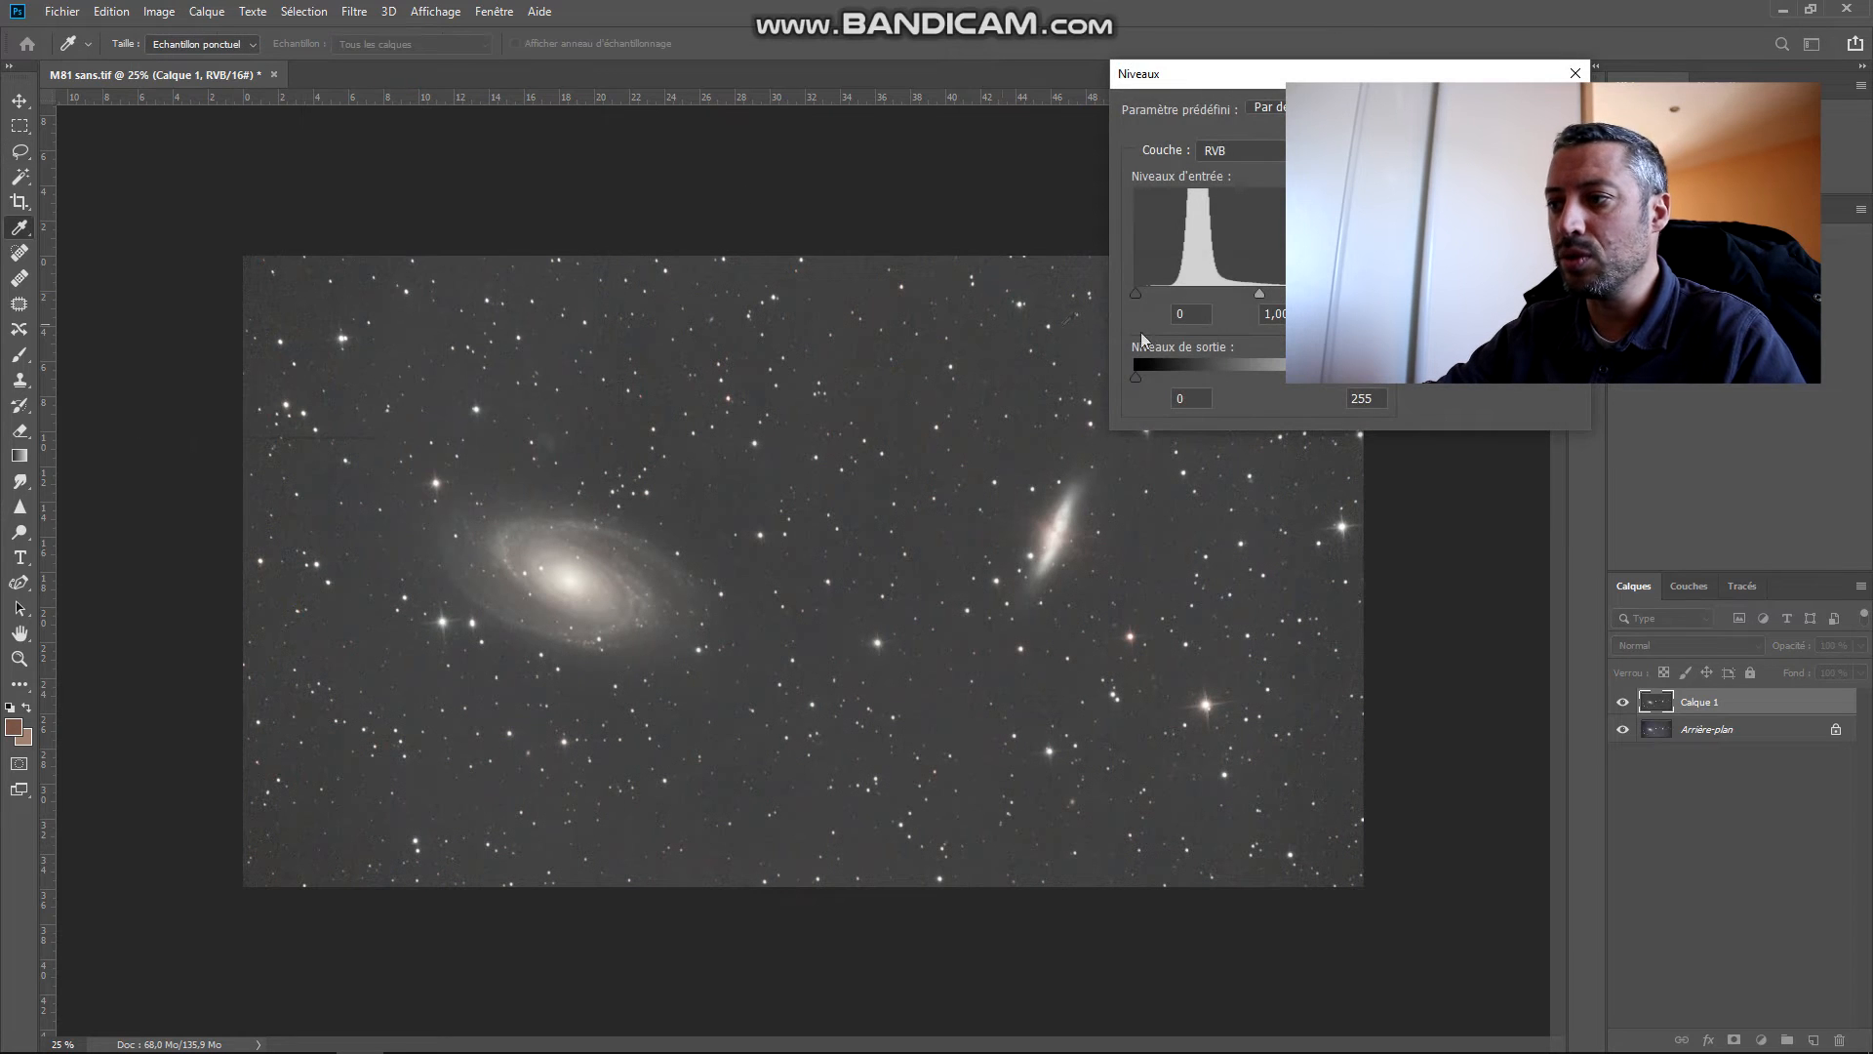
drag(1135, 296, 1143, 296)
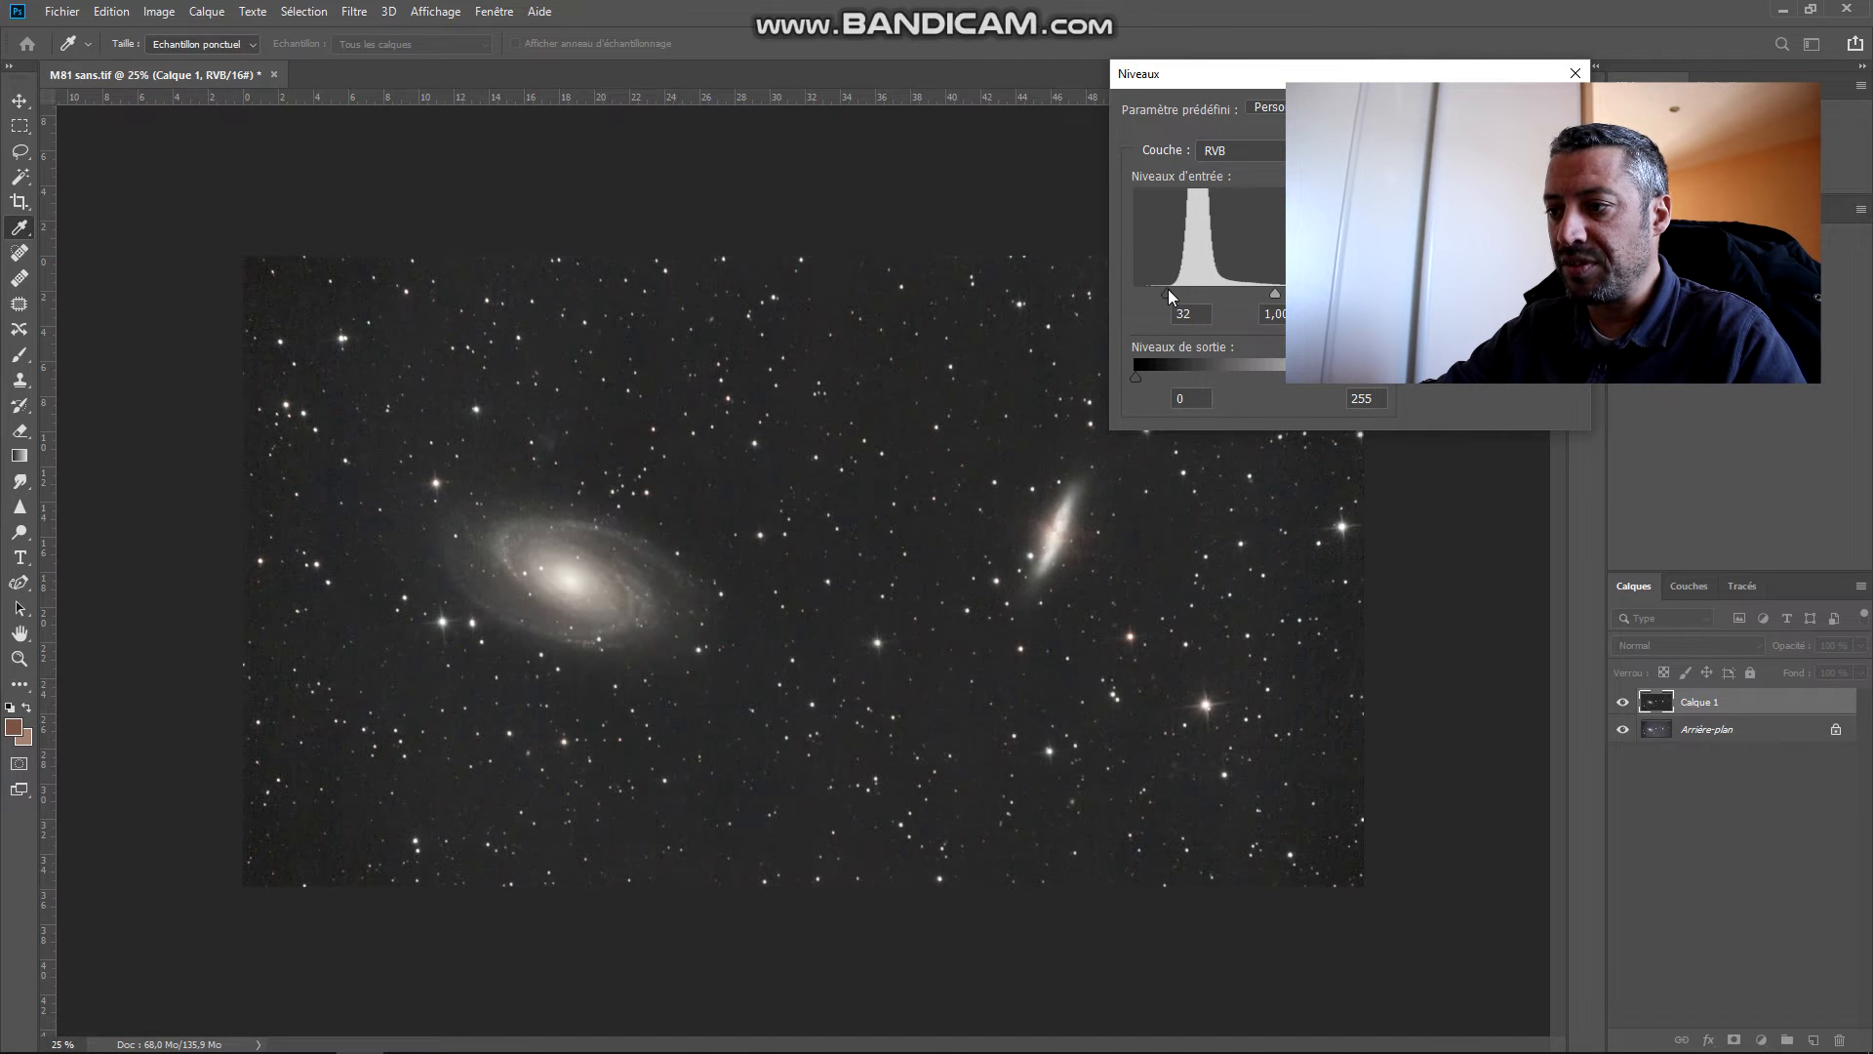
drag(1168, 291, 1168, 291)
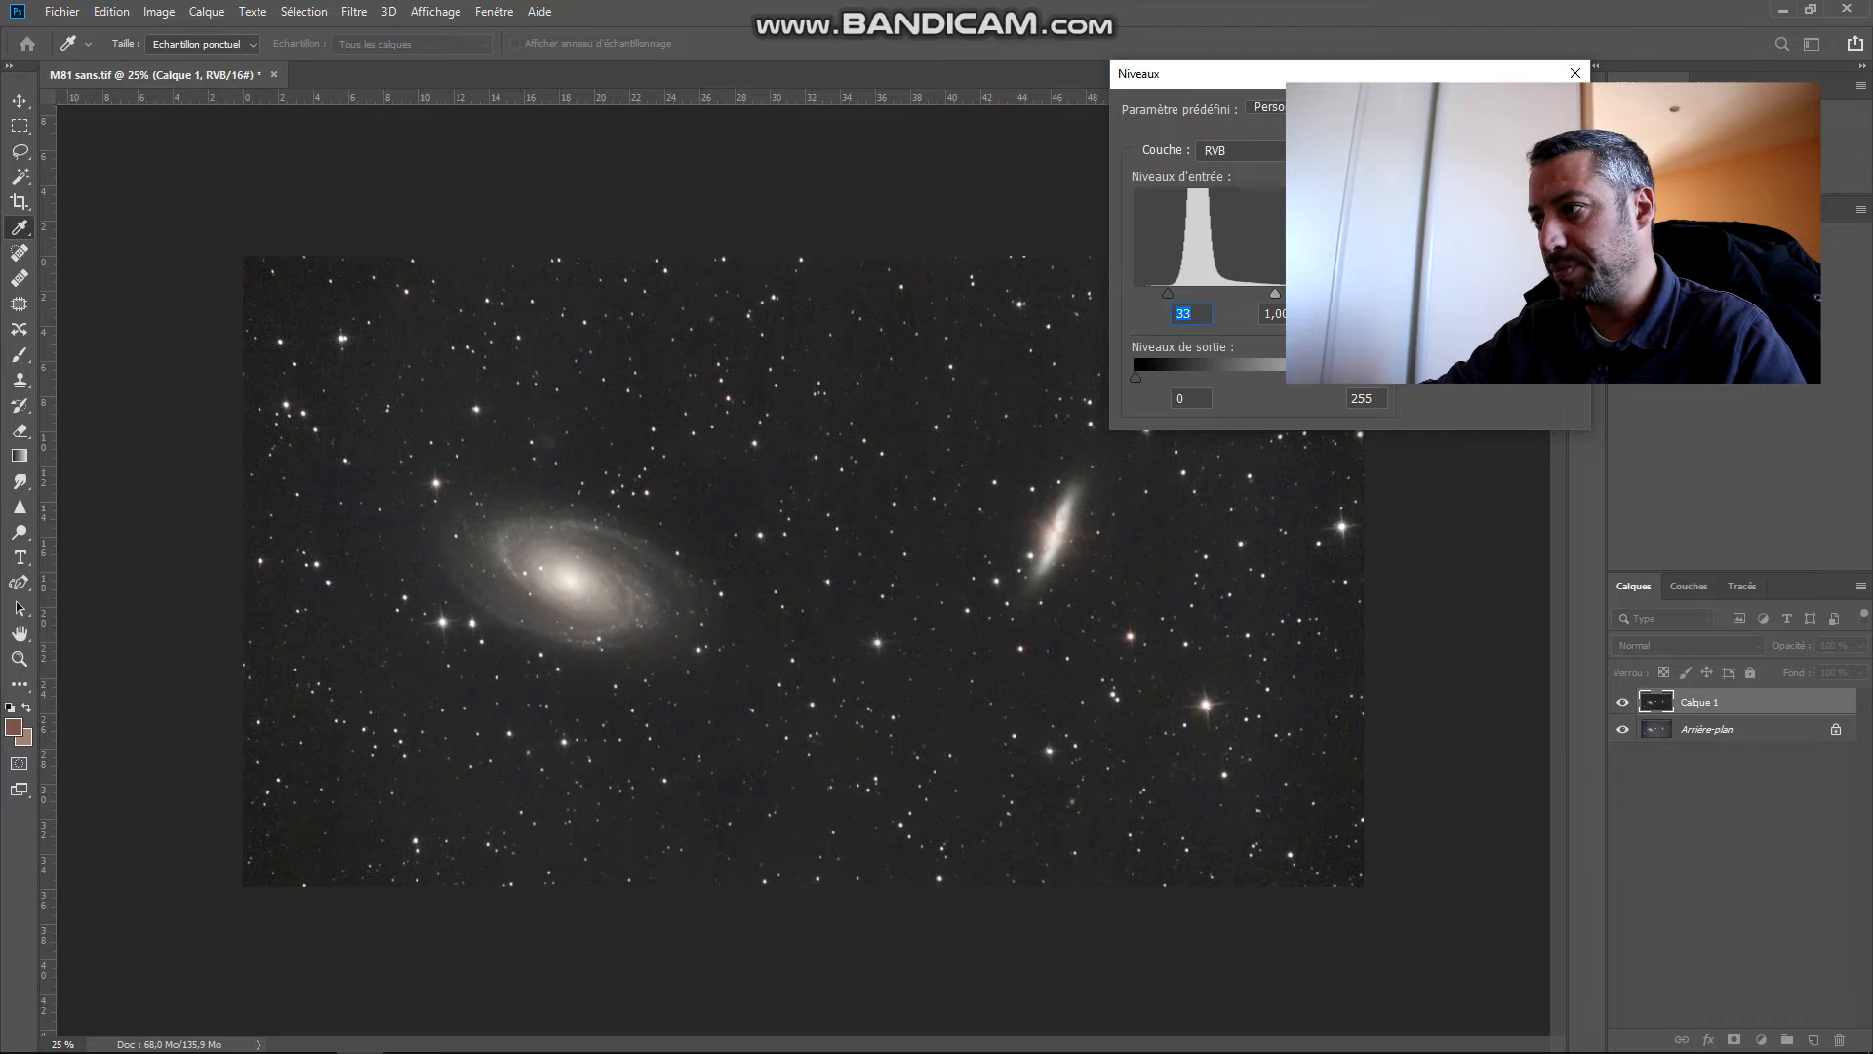
key(Return)
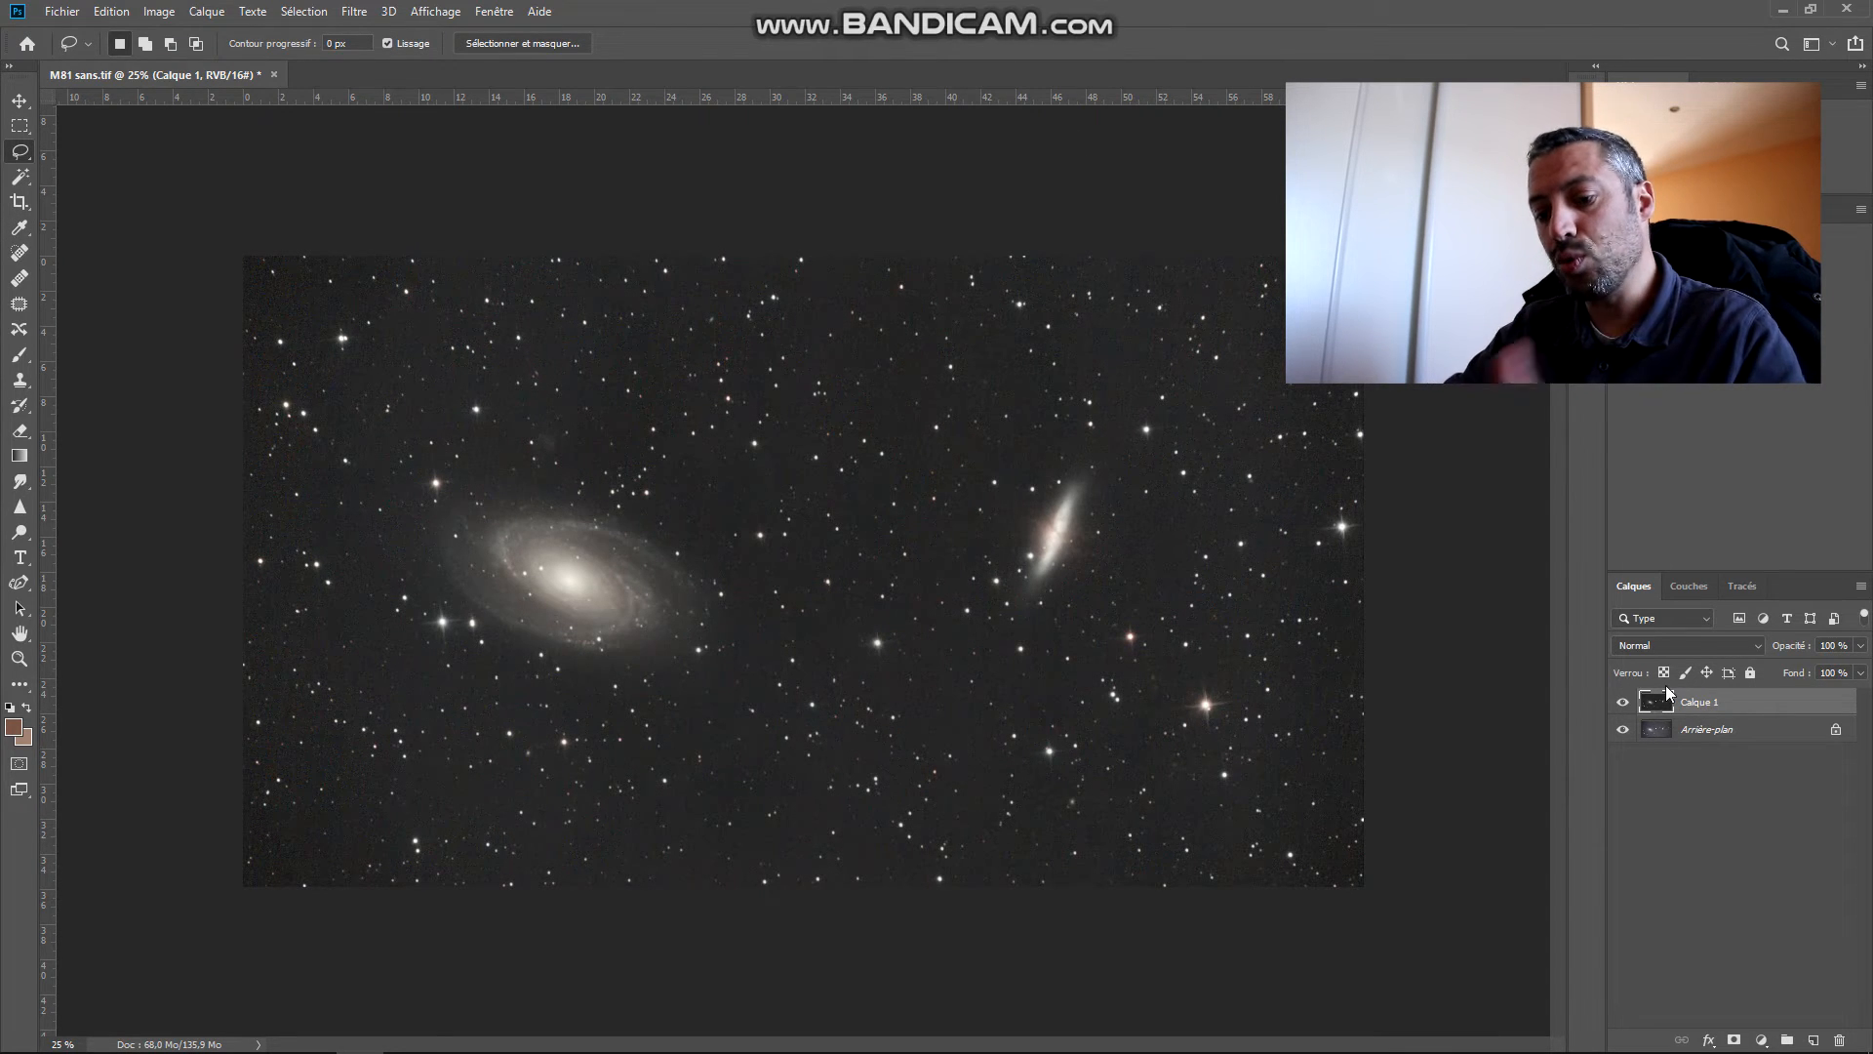
Step: Duplicate Calque 1 and apply a High Pass filter with a radius of about 9 pixels to the copy
key(ctrl+j)
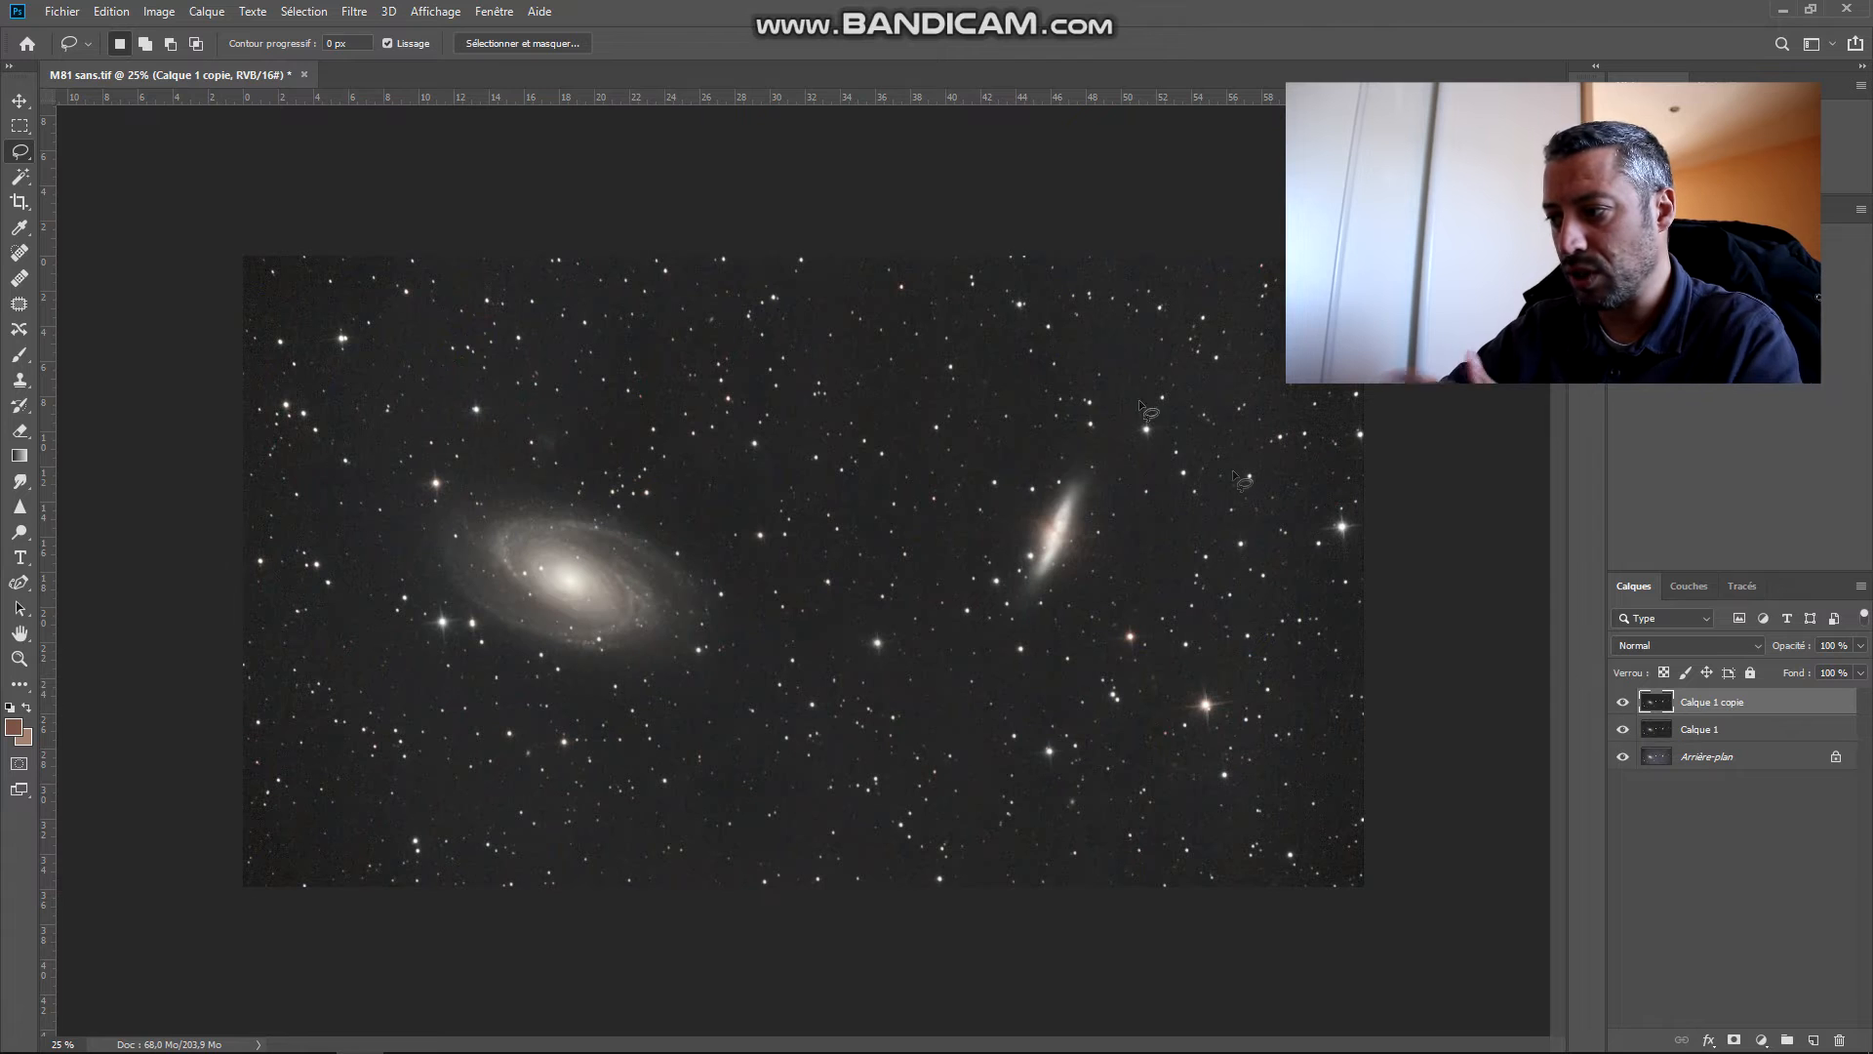
click(356, 11)
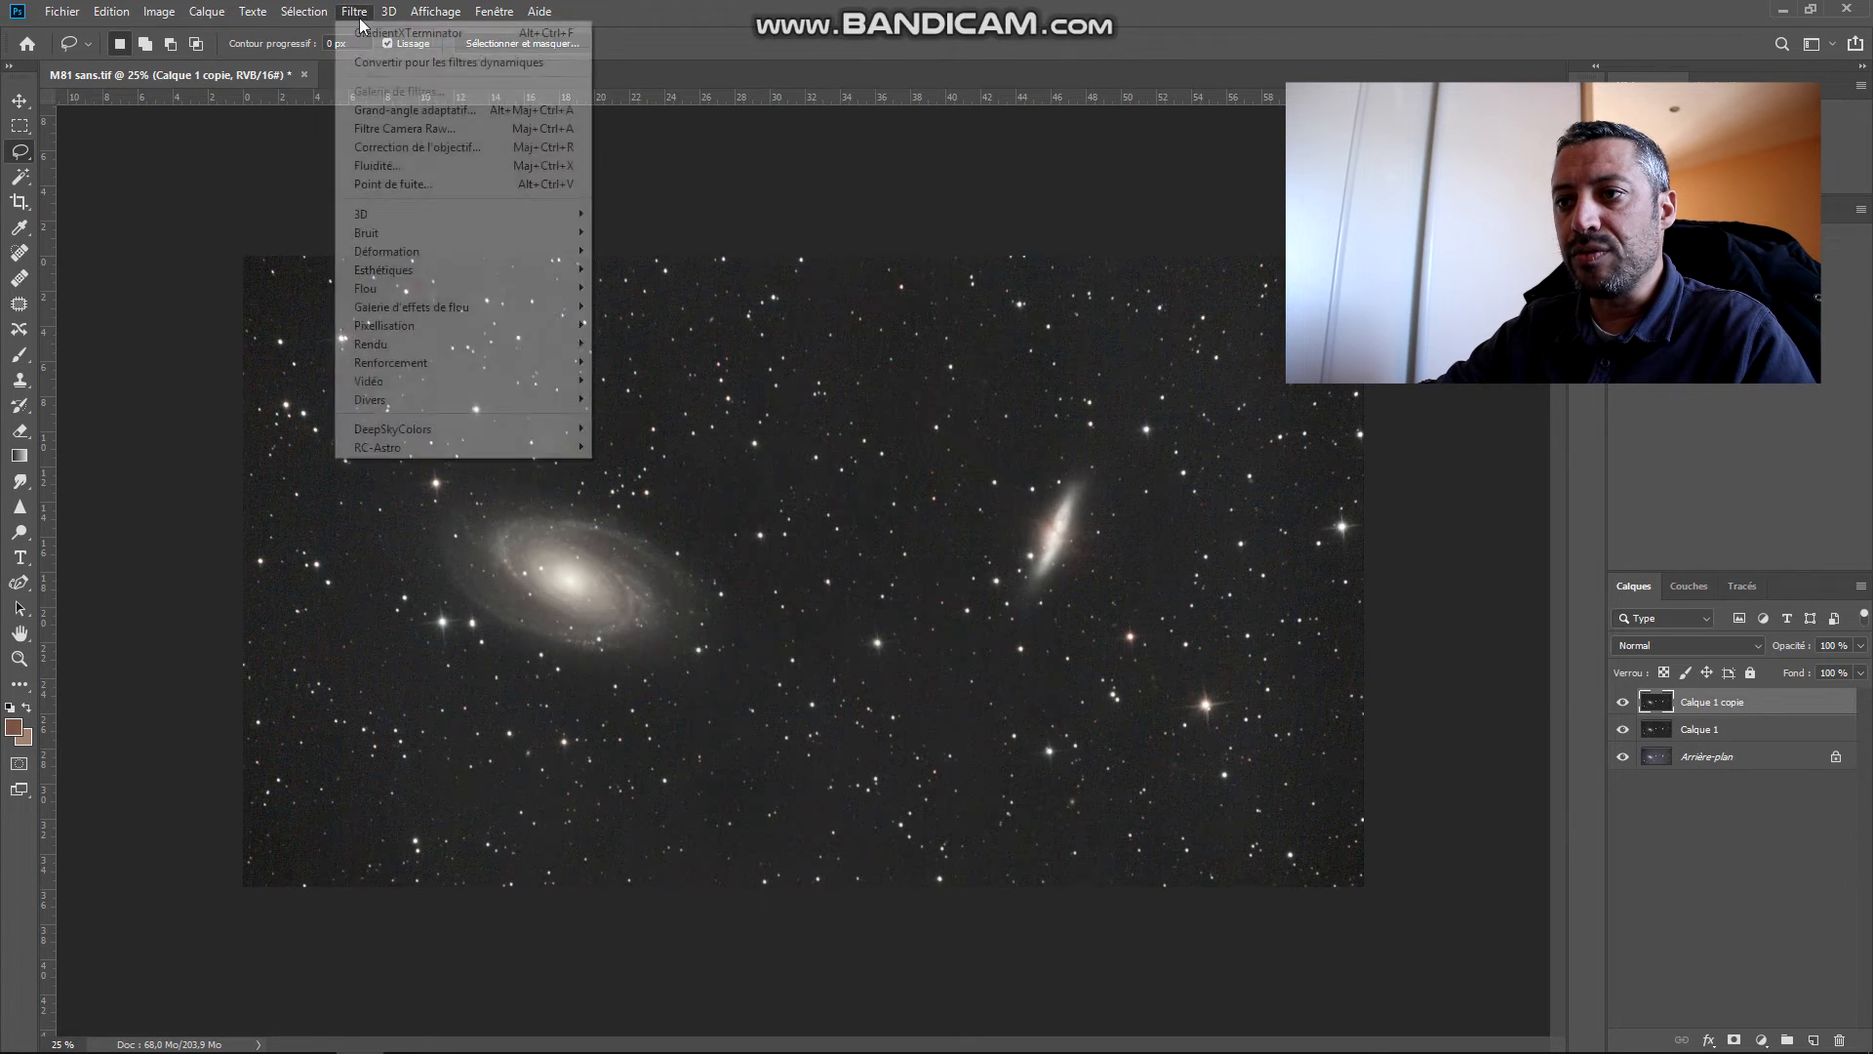
mouse_move(537, 399)
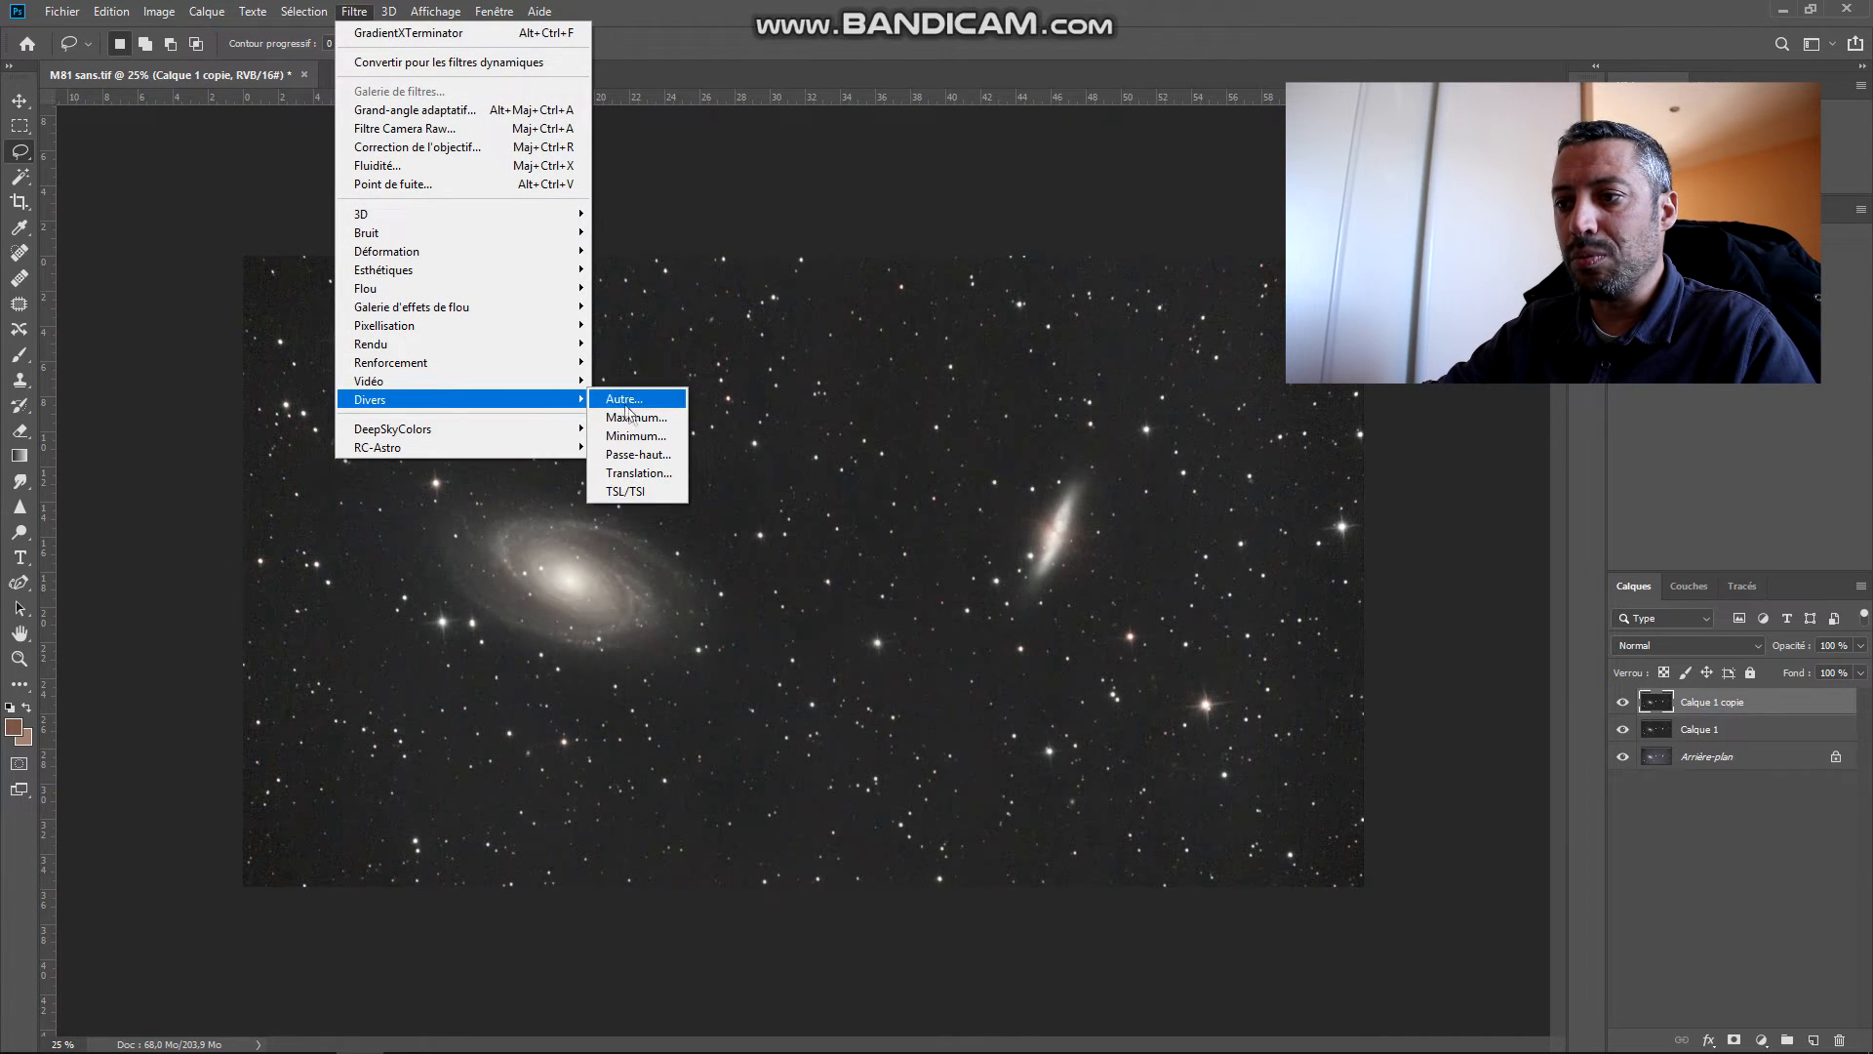
click(639, 455)
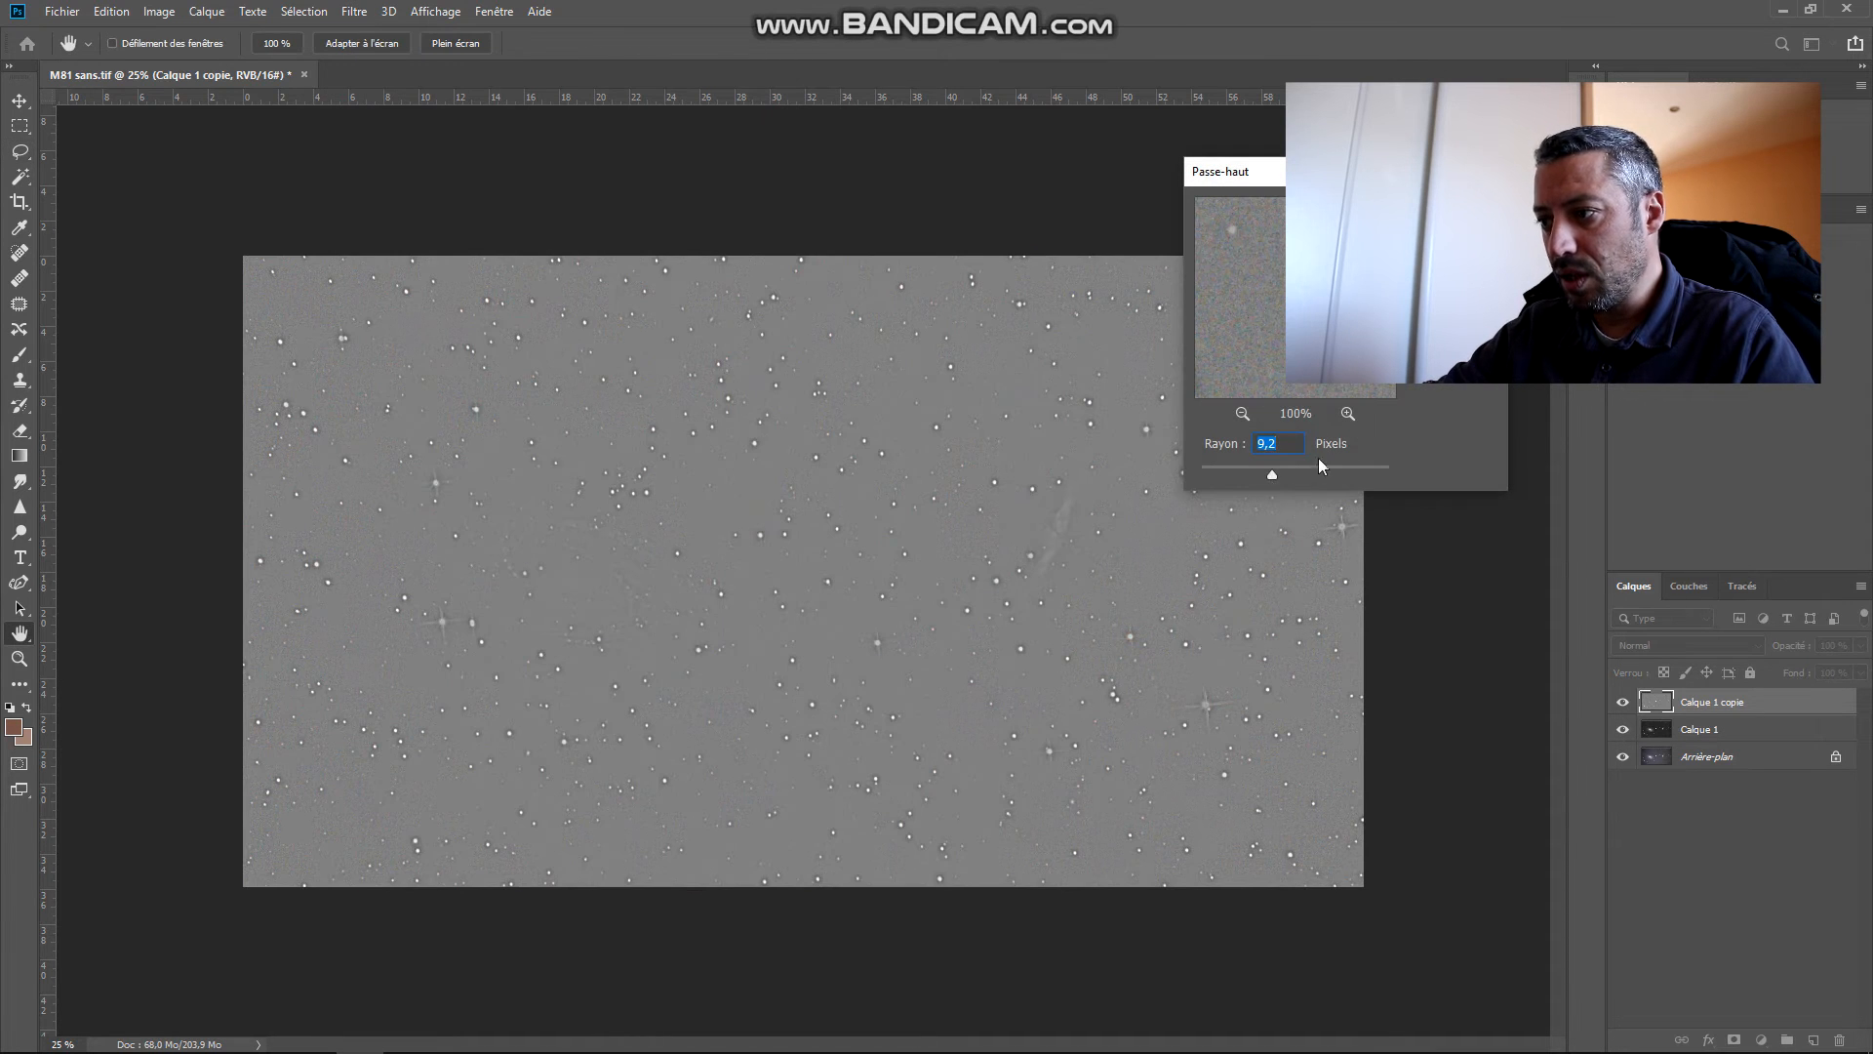
drag(1284, 477, 1279, 476)
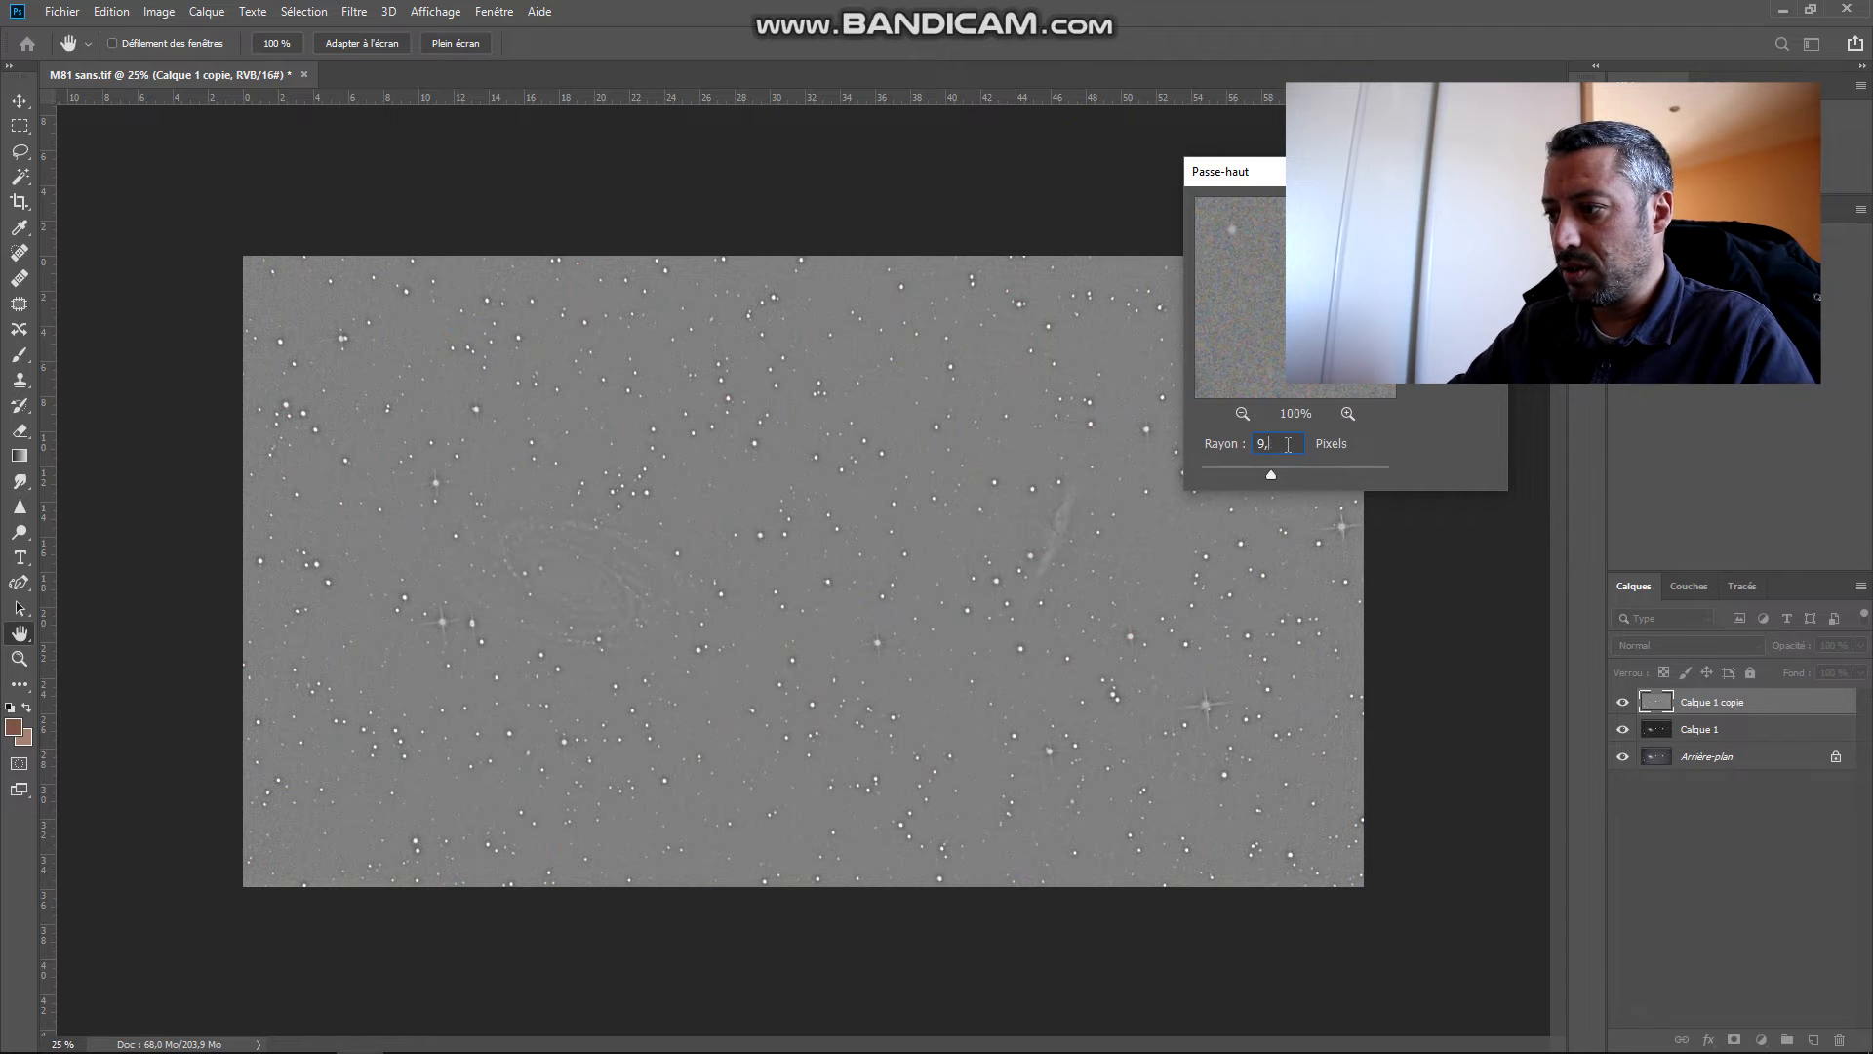
key(Return)
key(l)
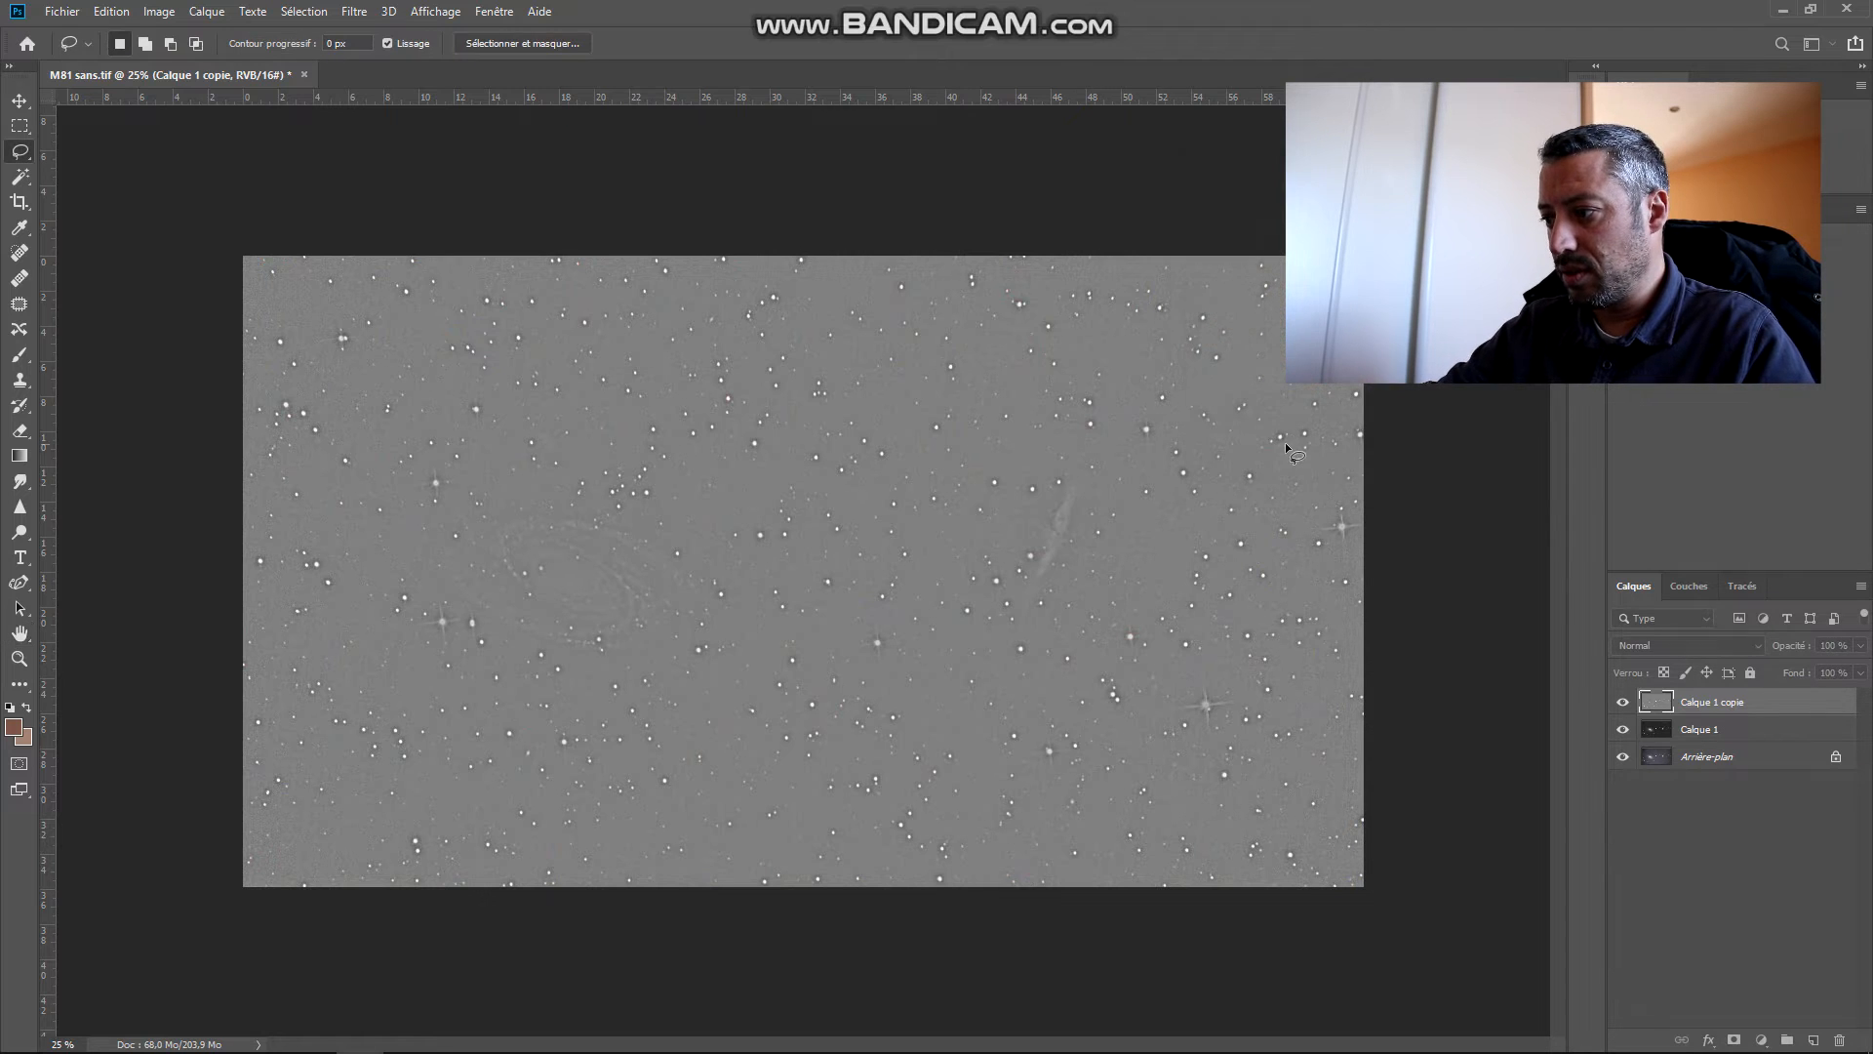
Step: Set the high-pass layer Calque 1 copie to Incrustation blend mode with 75% opacity
click(1758, 642)
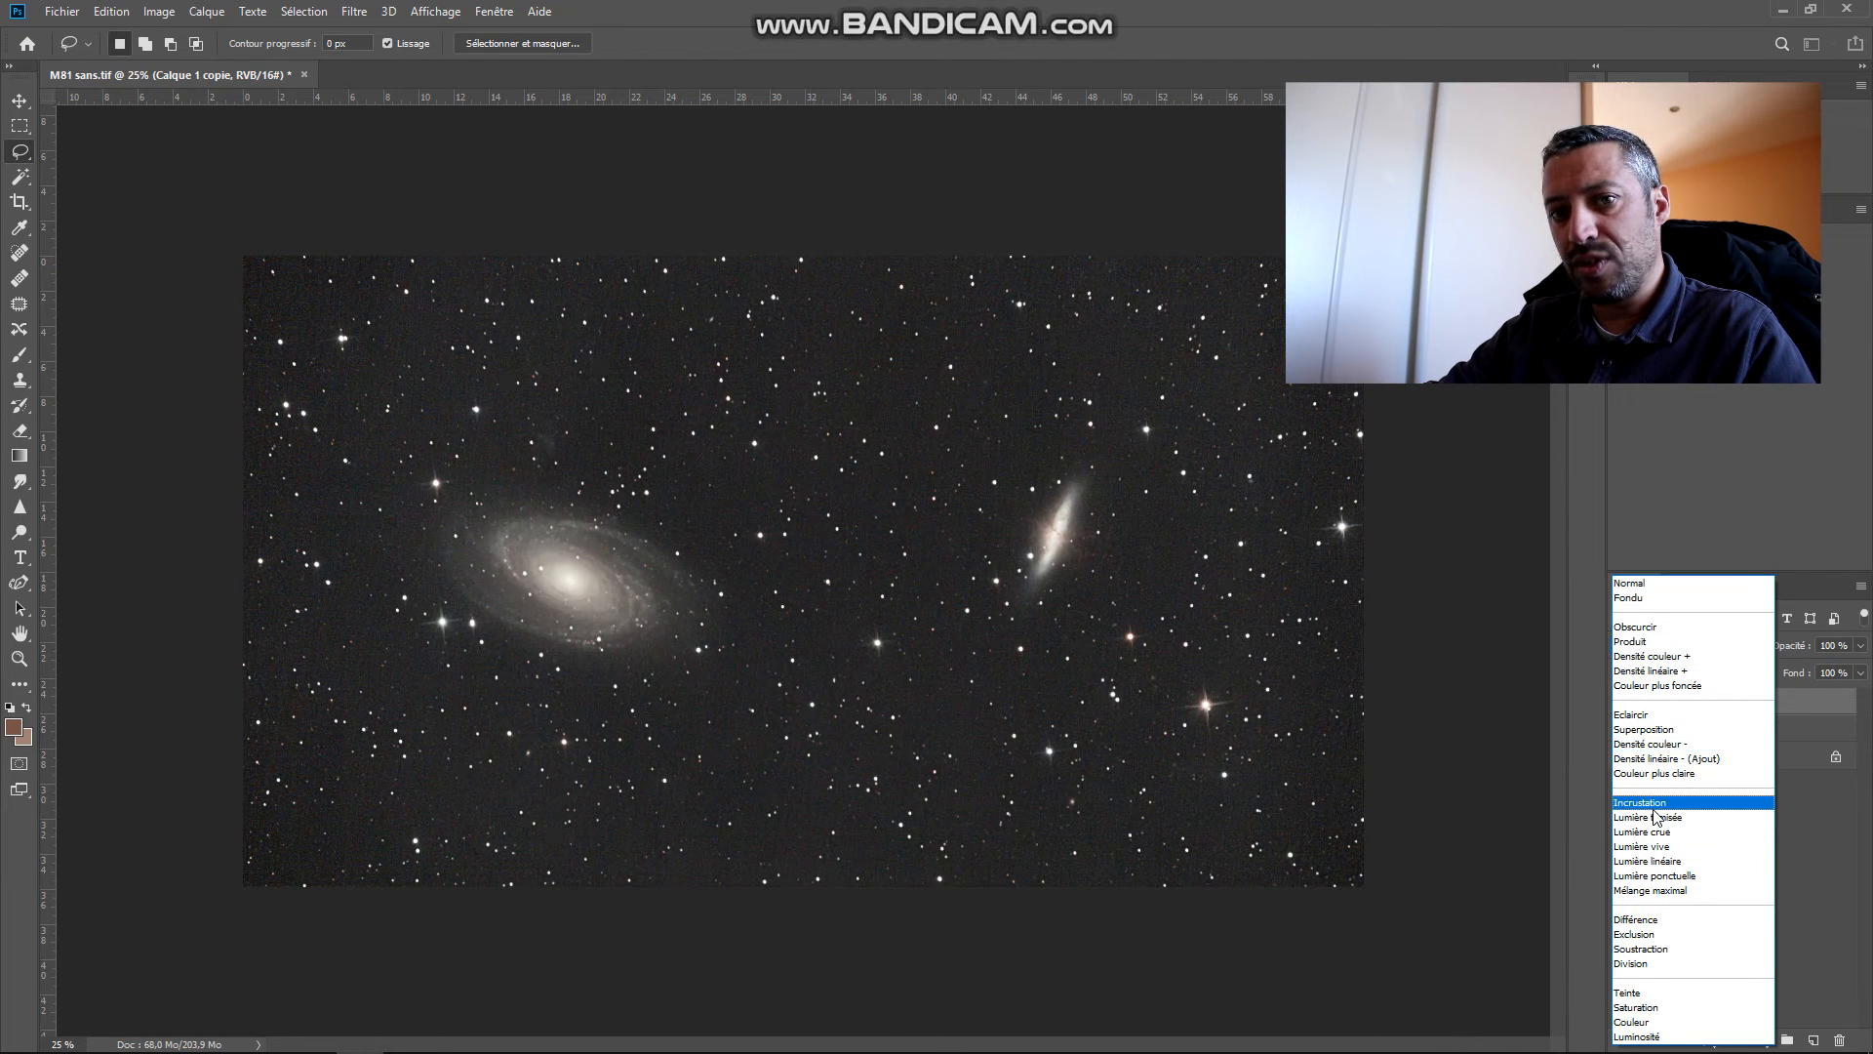
click(1654, 808)
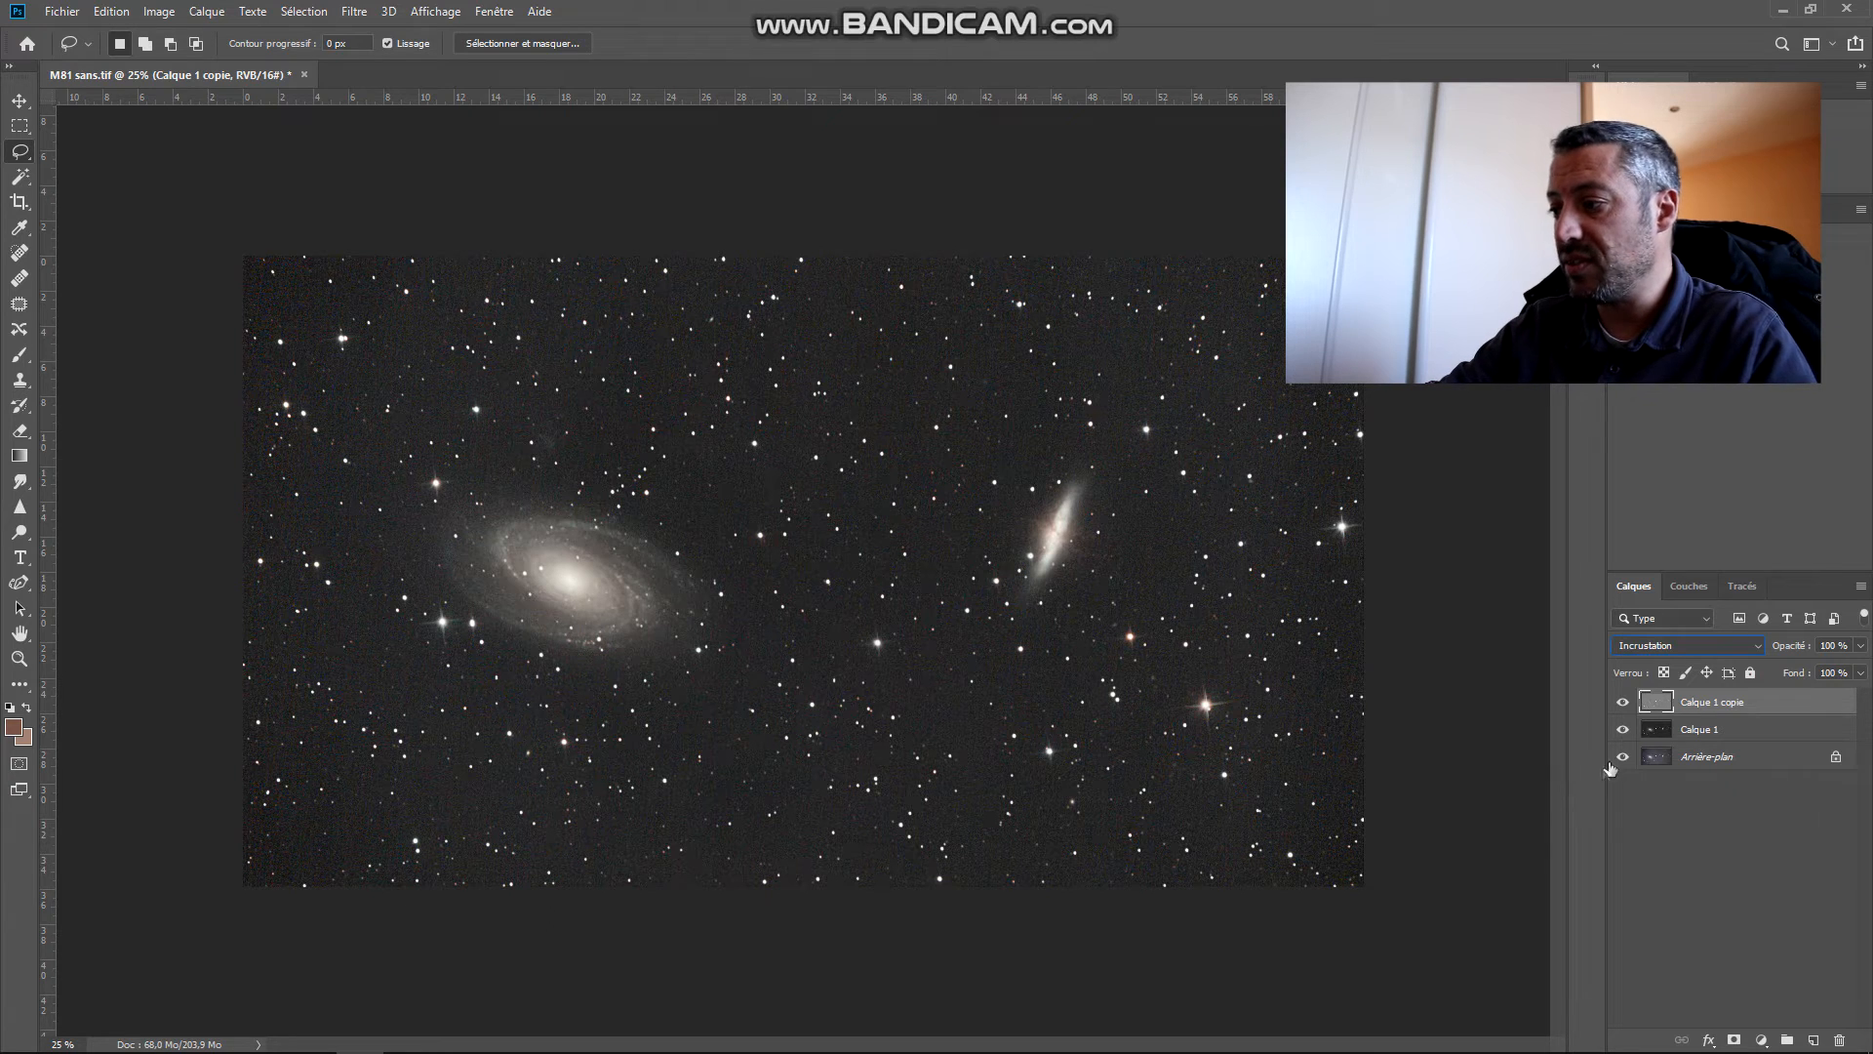
click(1863, 647)
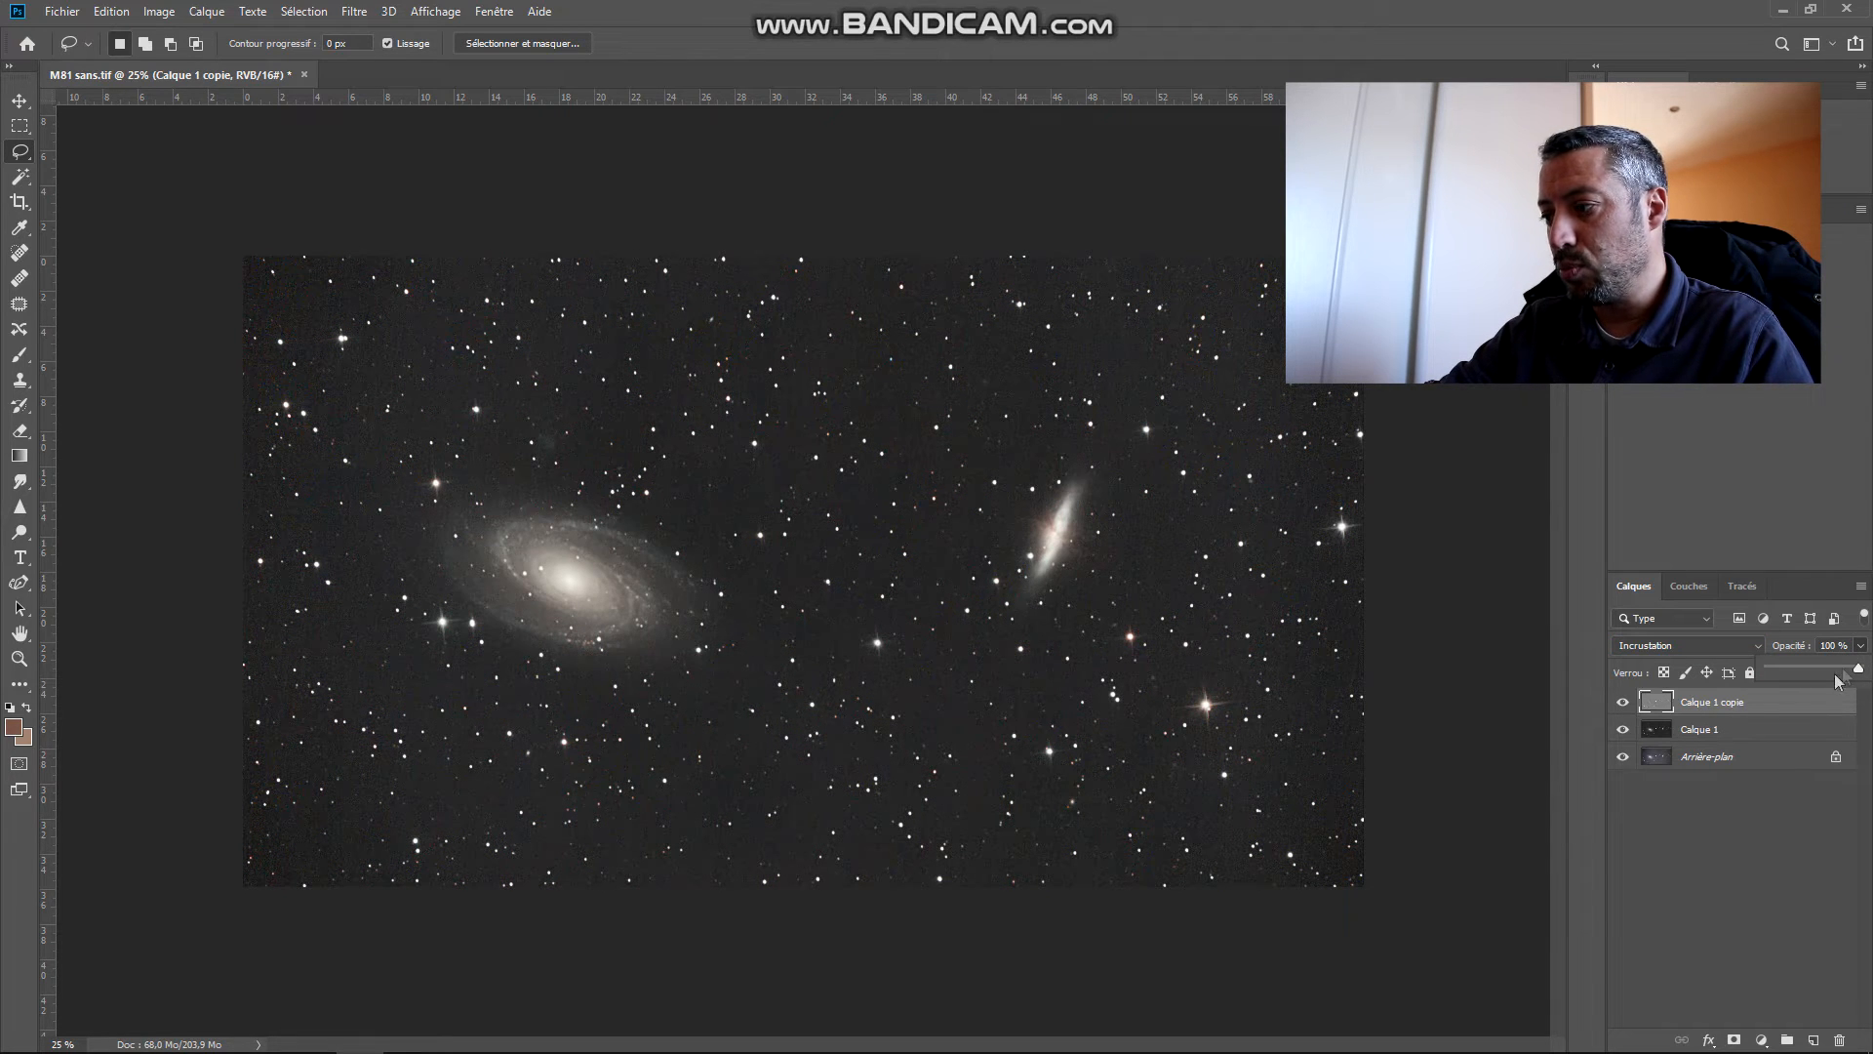
drag(1863, 673, 1855, 675)
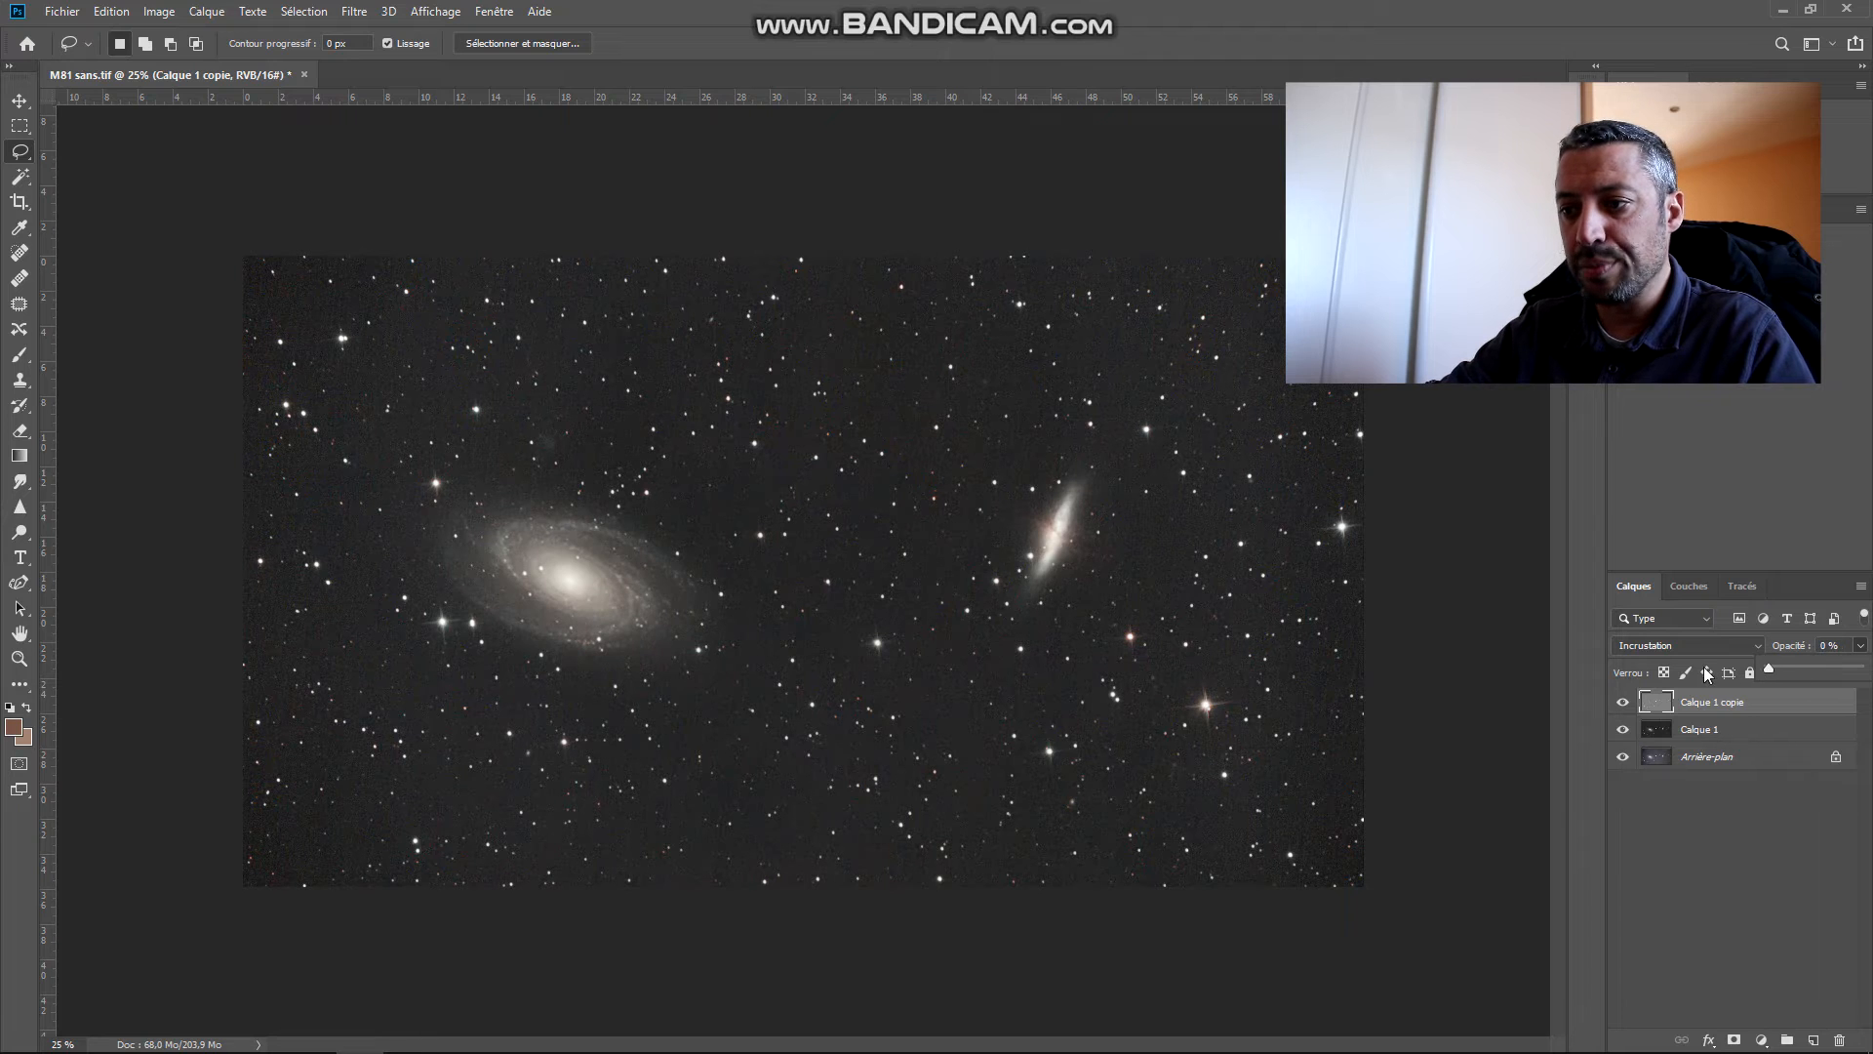
mouse_move(1858, 670)
mouse_down()
mouse_move(1797, 670)
mouse_move(1845, 673)
mouse_up()
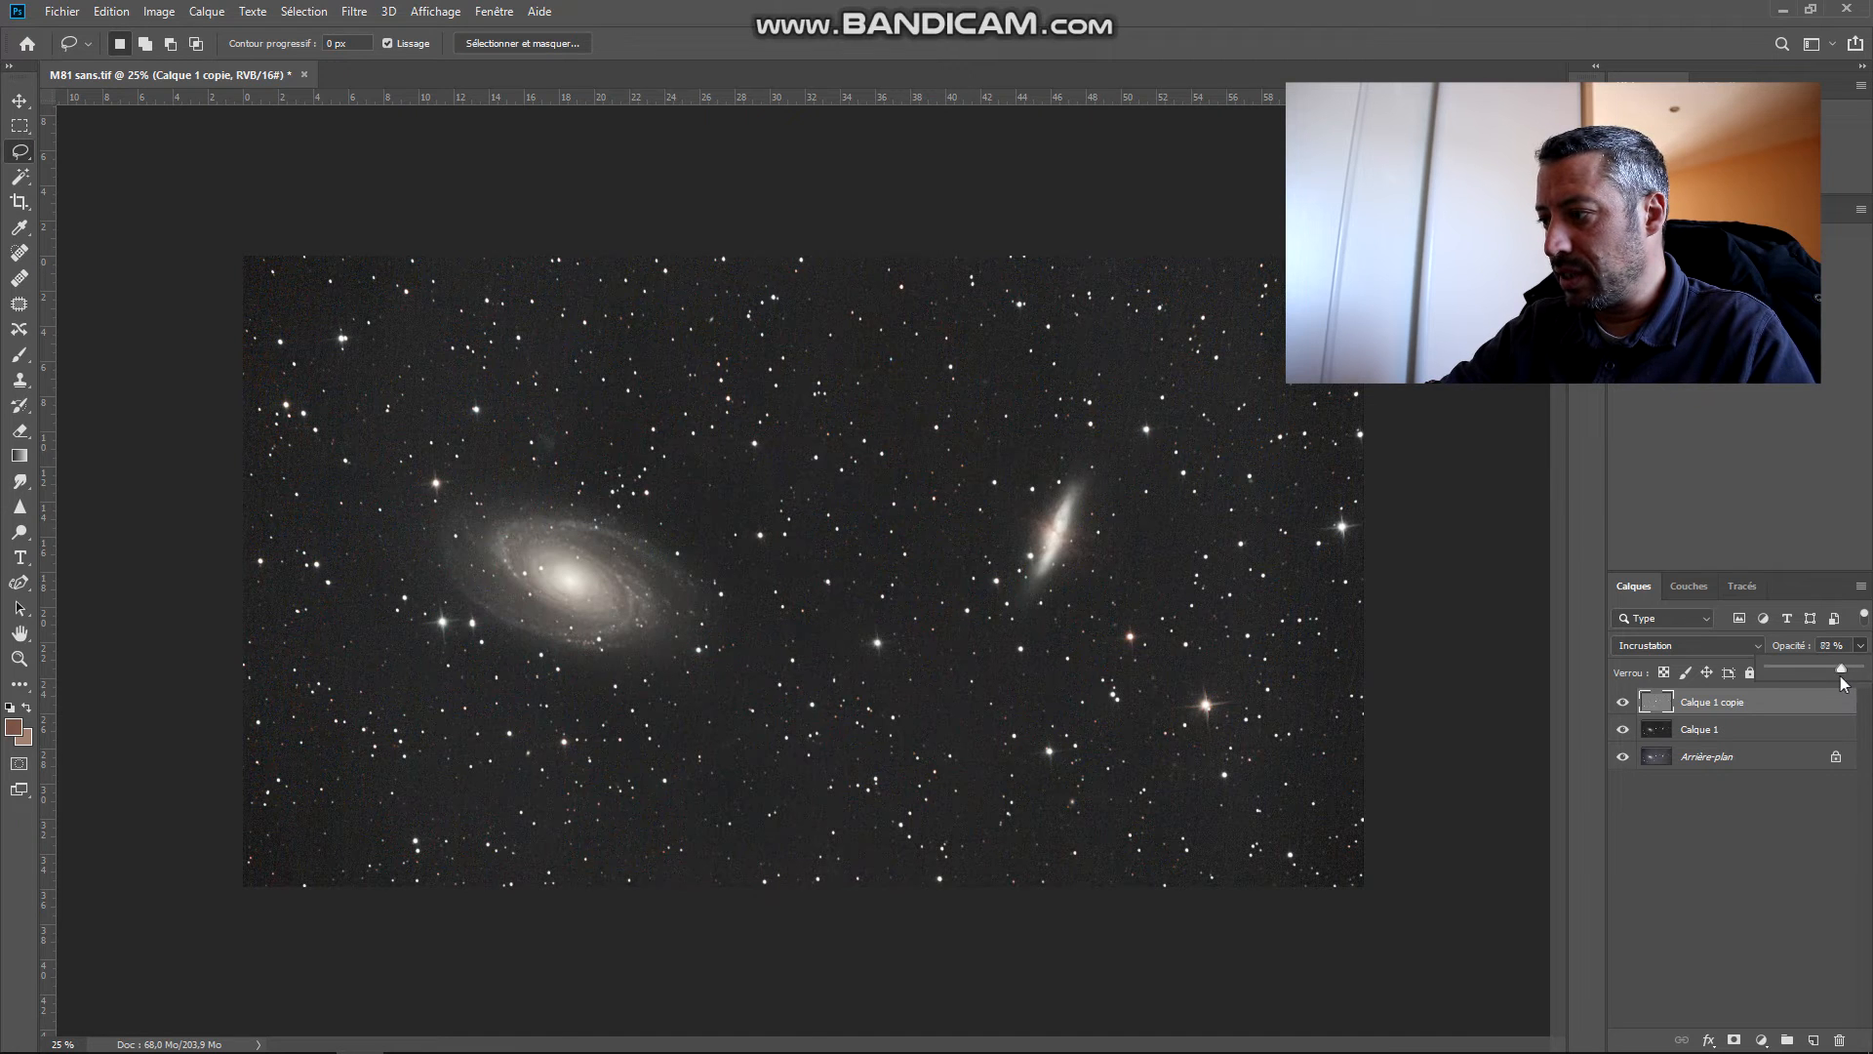
drag(1840, 676, 1841, 676)
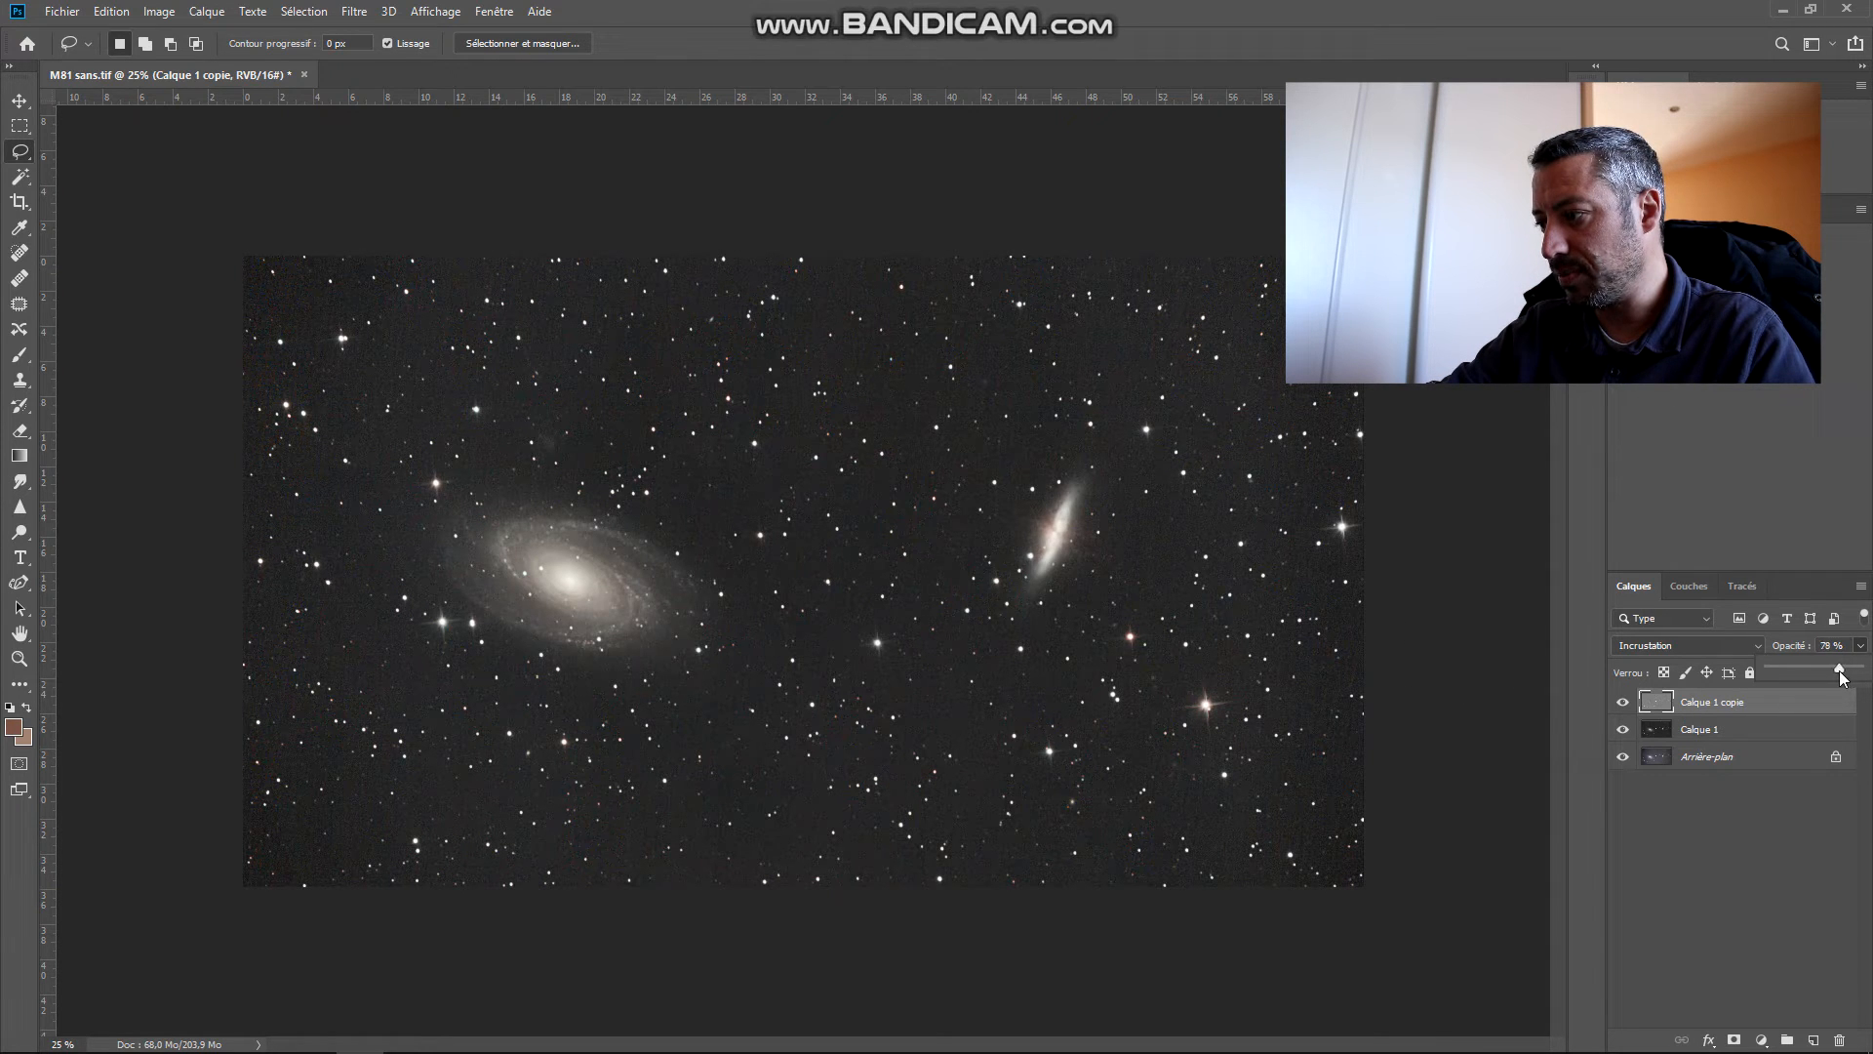
drag(1839, 676, 1836, 676)
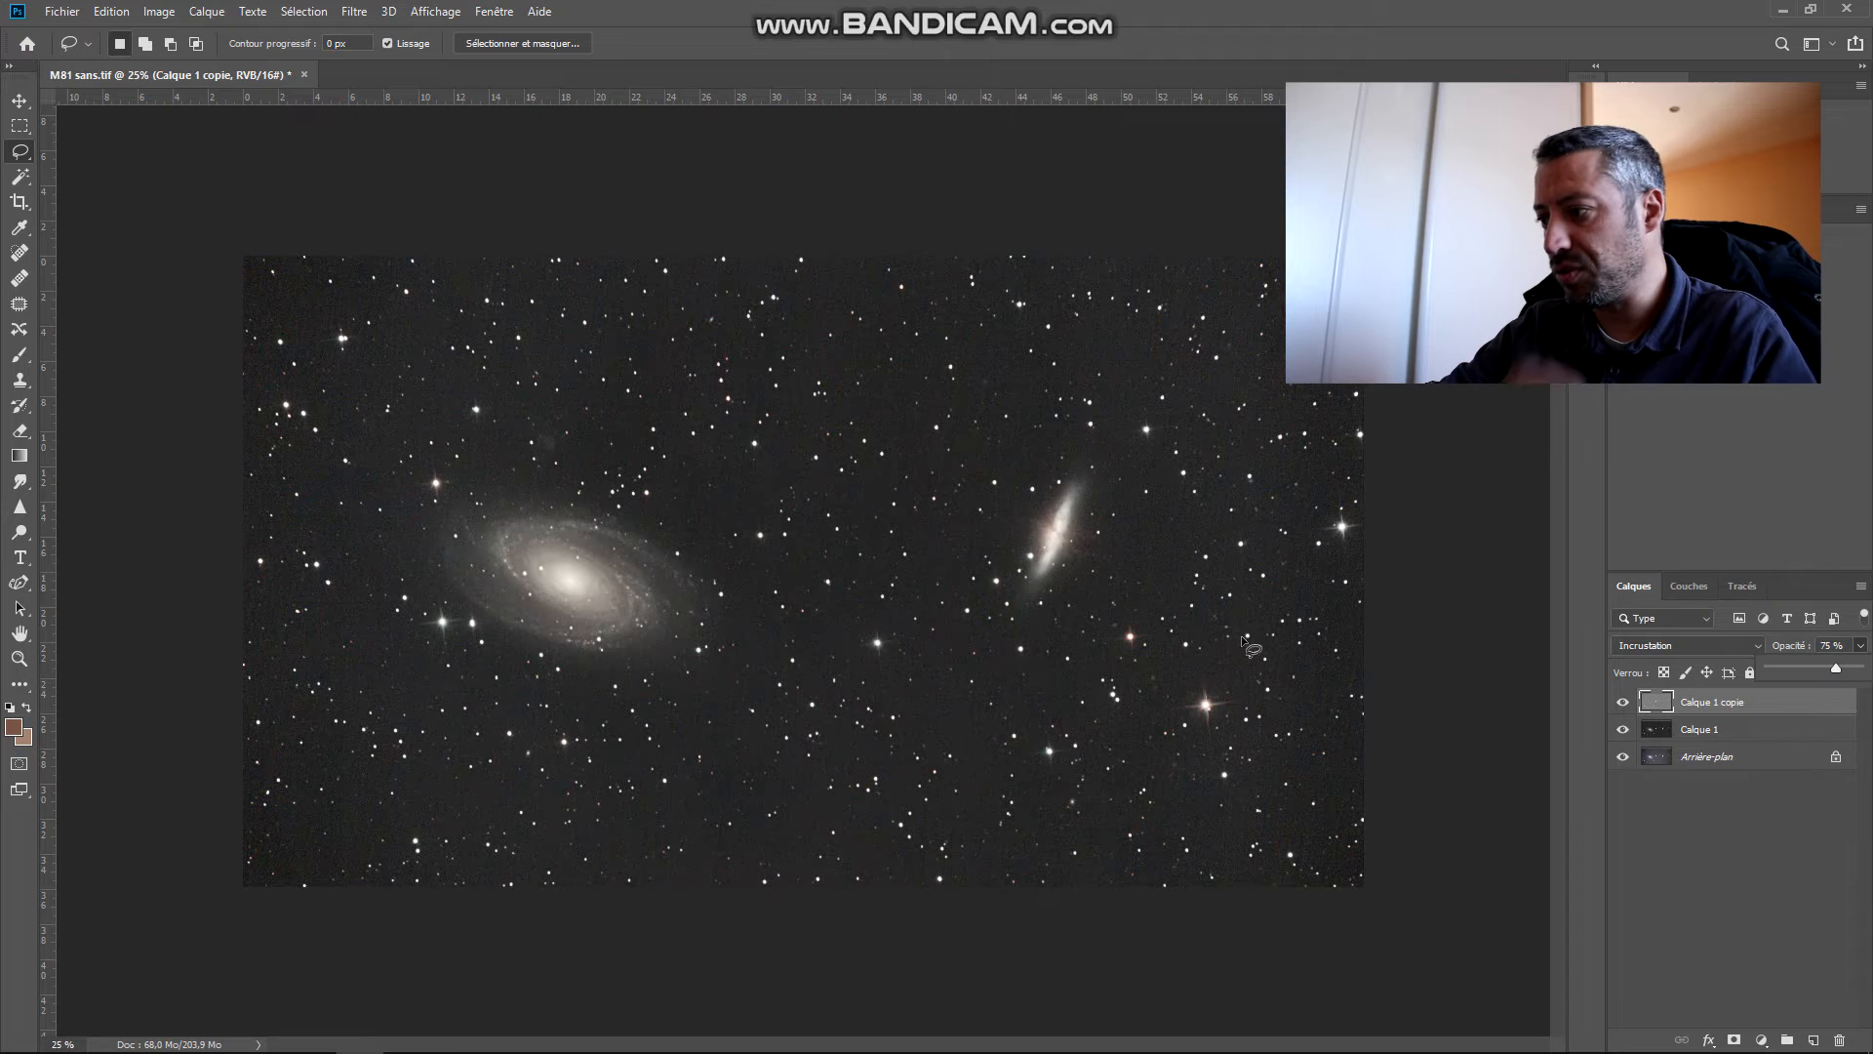
click(1472, 385)
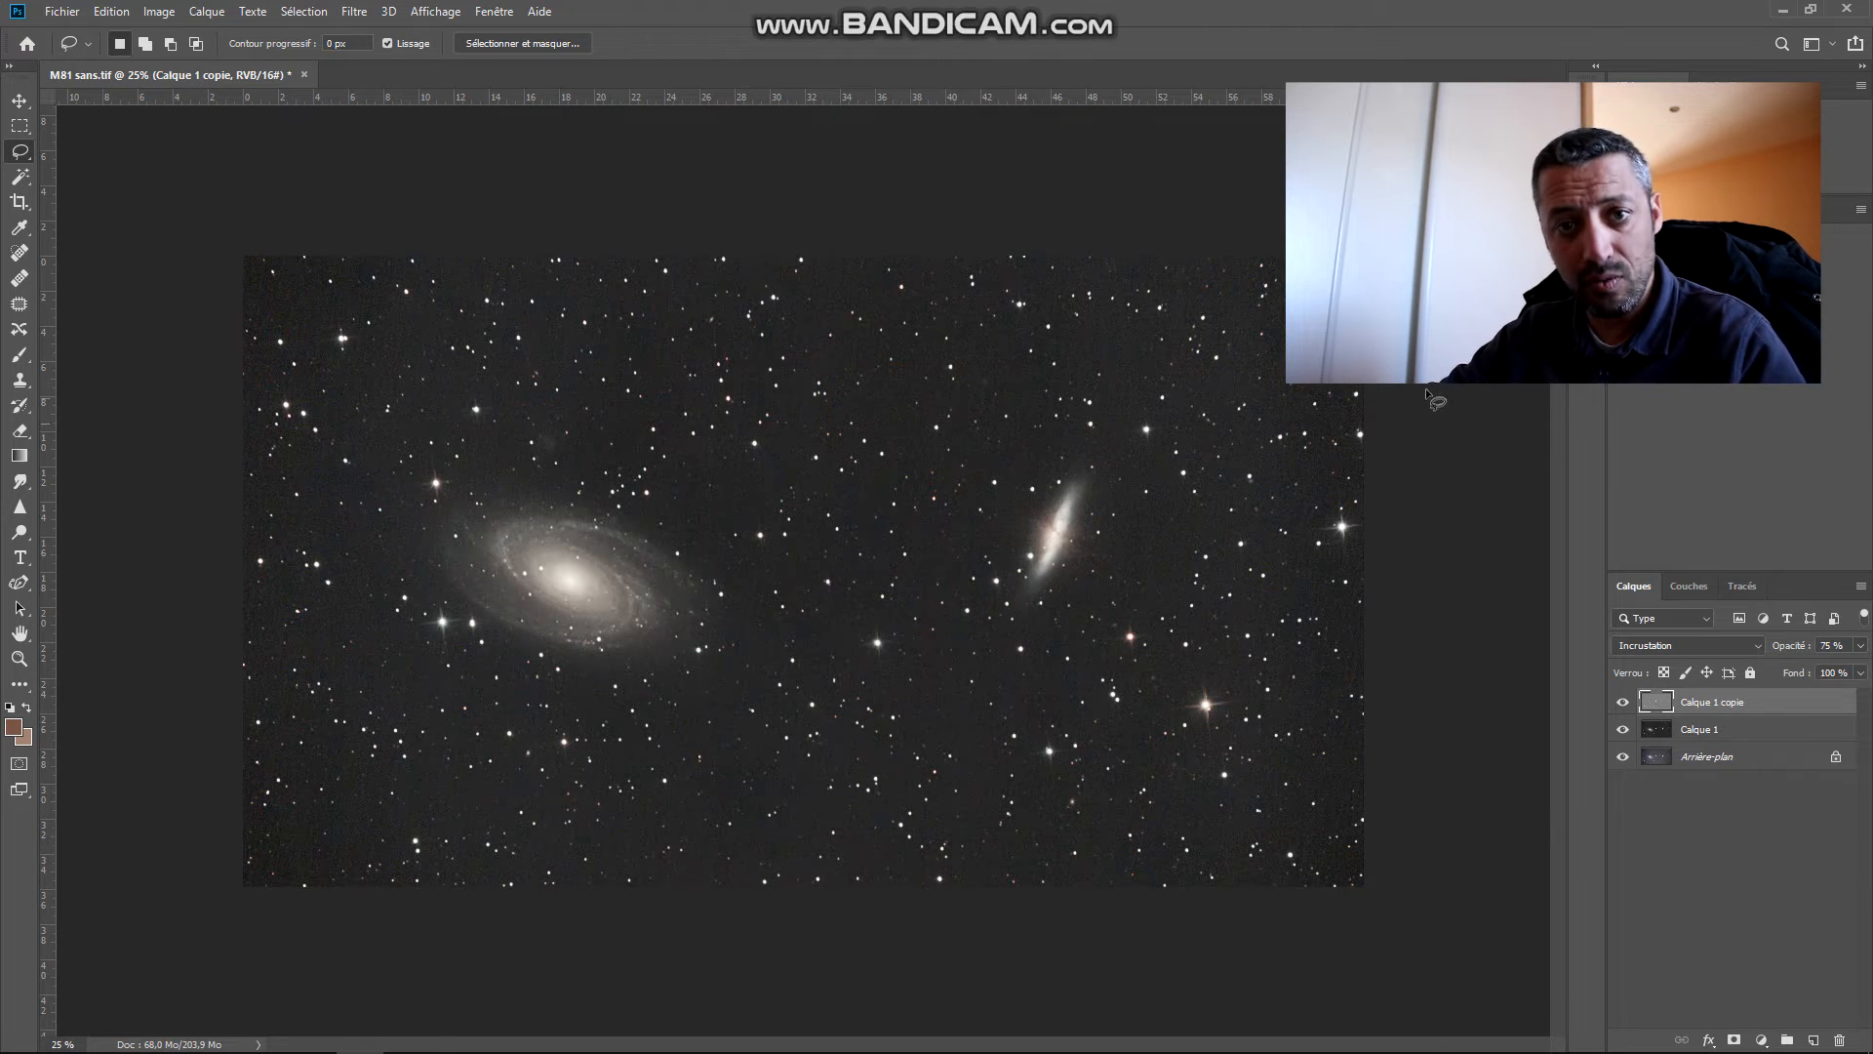
Step: Save the layered image as M81 sans shop.tif over the existing file, with ZIP compression for image and layers
click(62, 11)
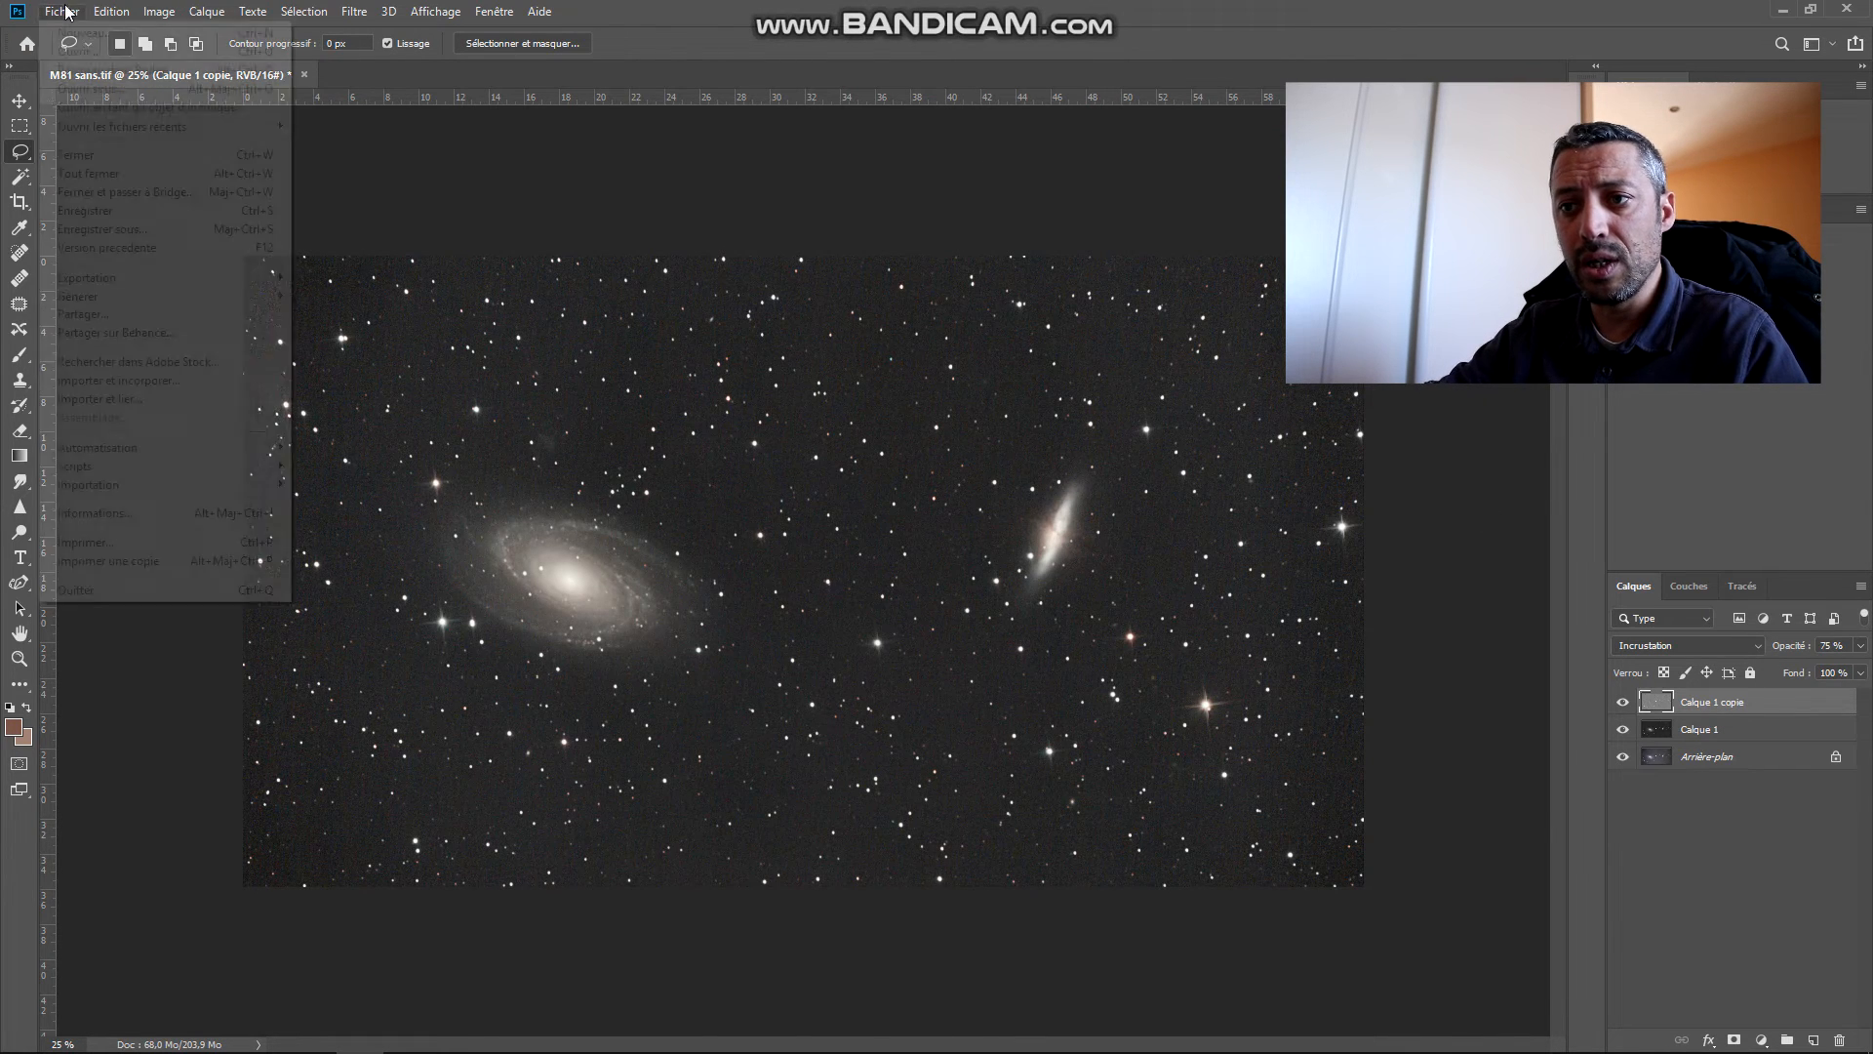
click(139, 230)
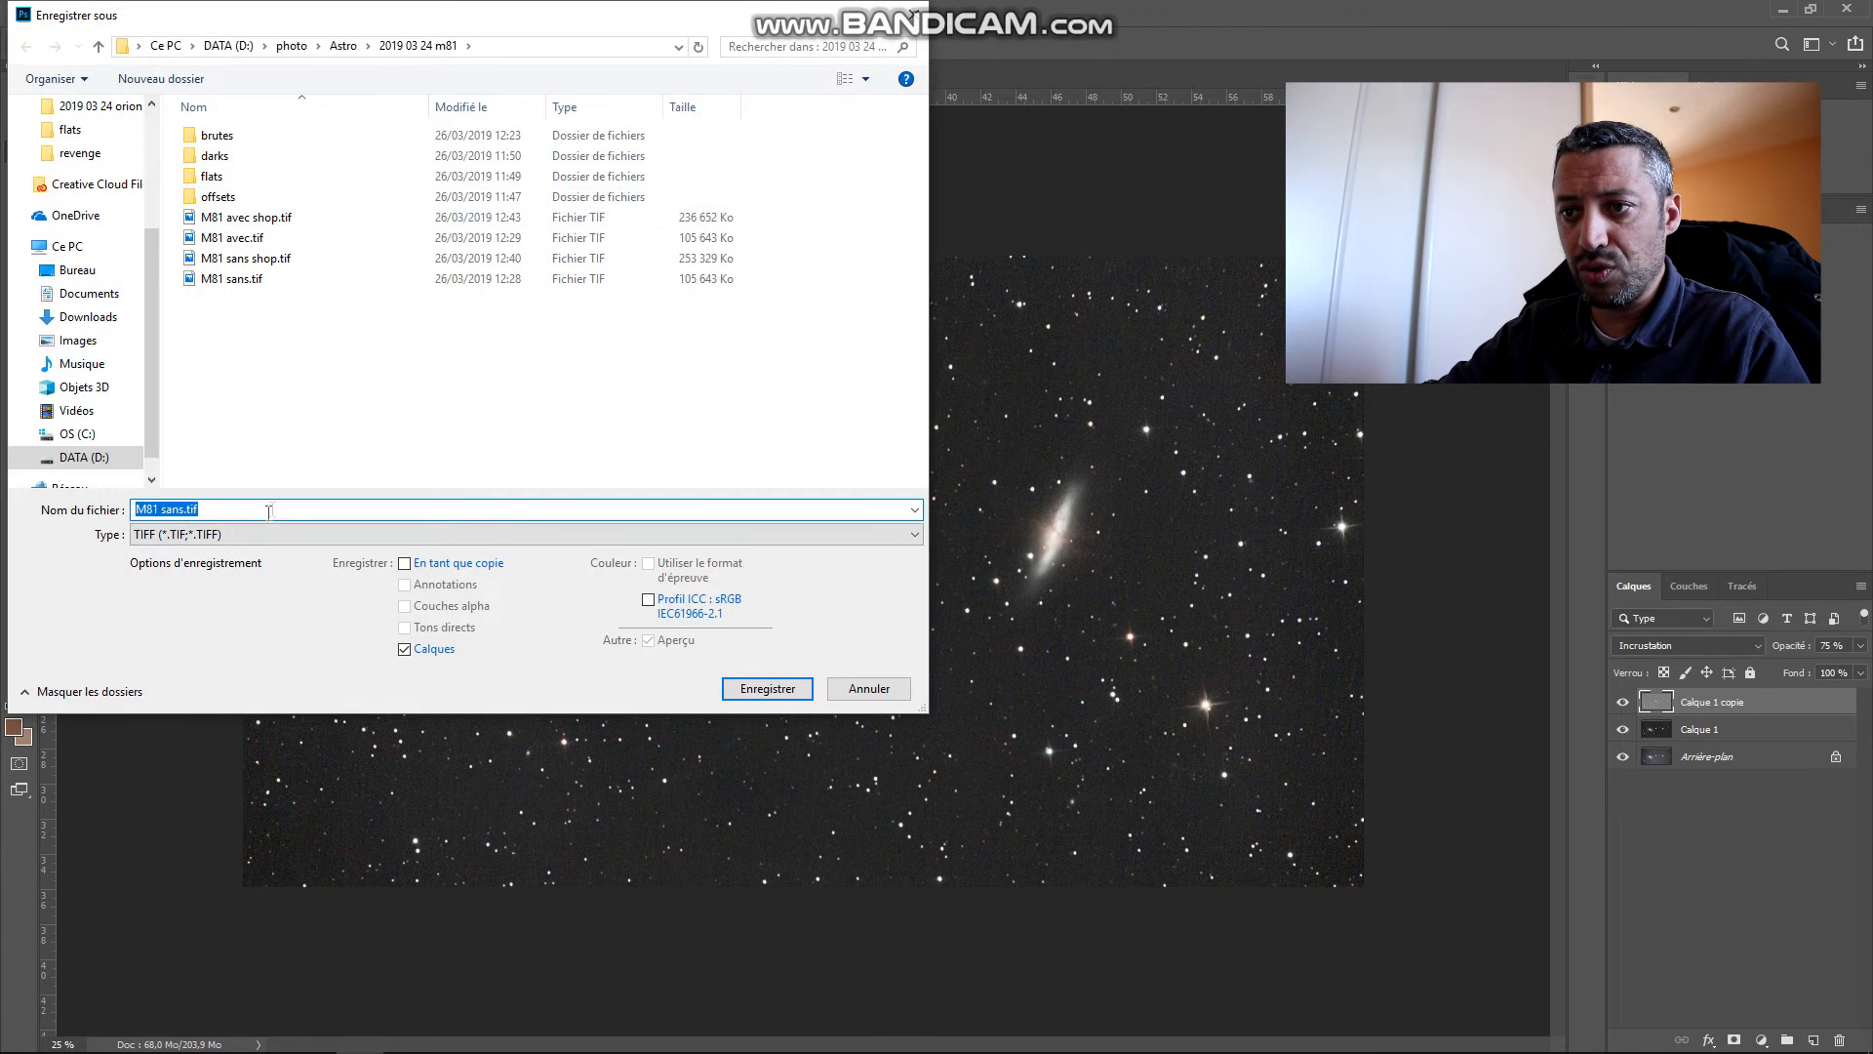
click(252, 259)
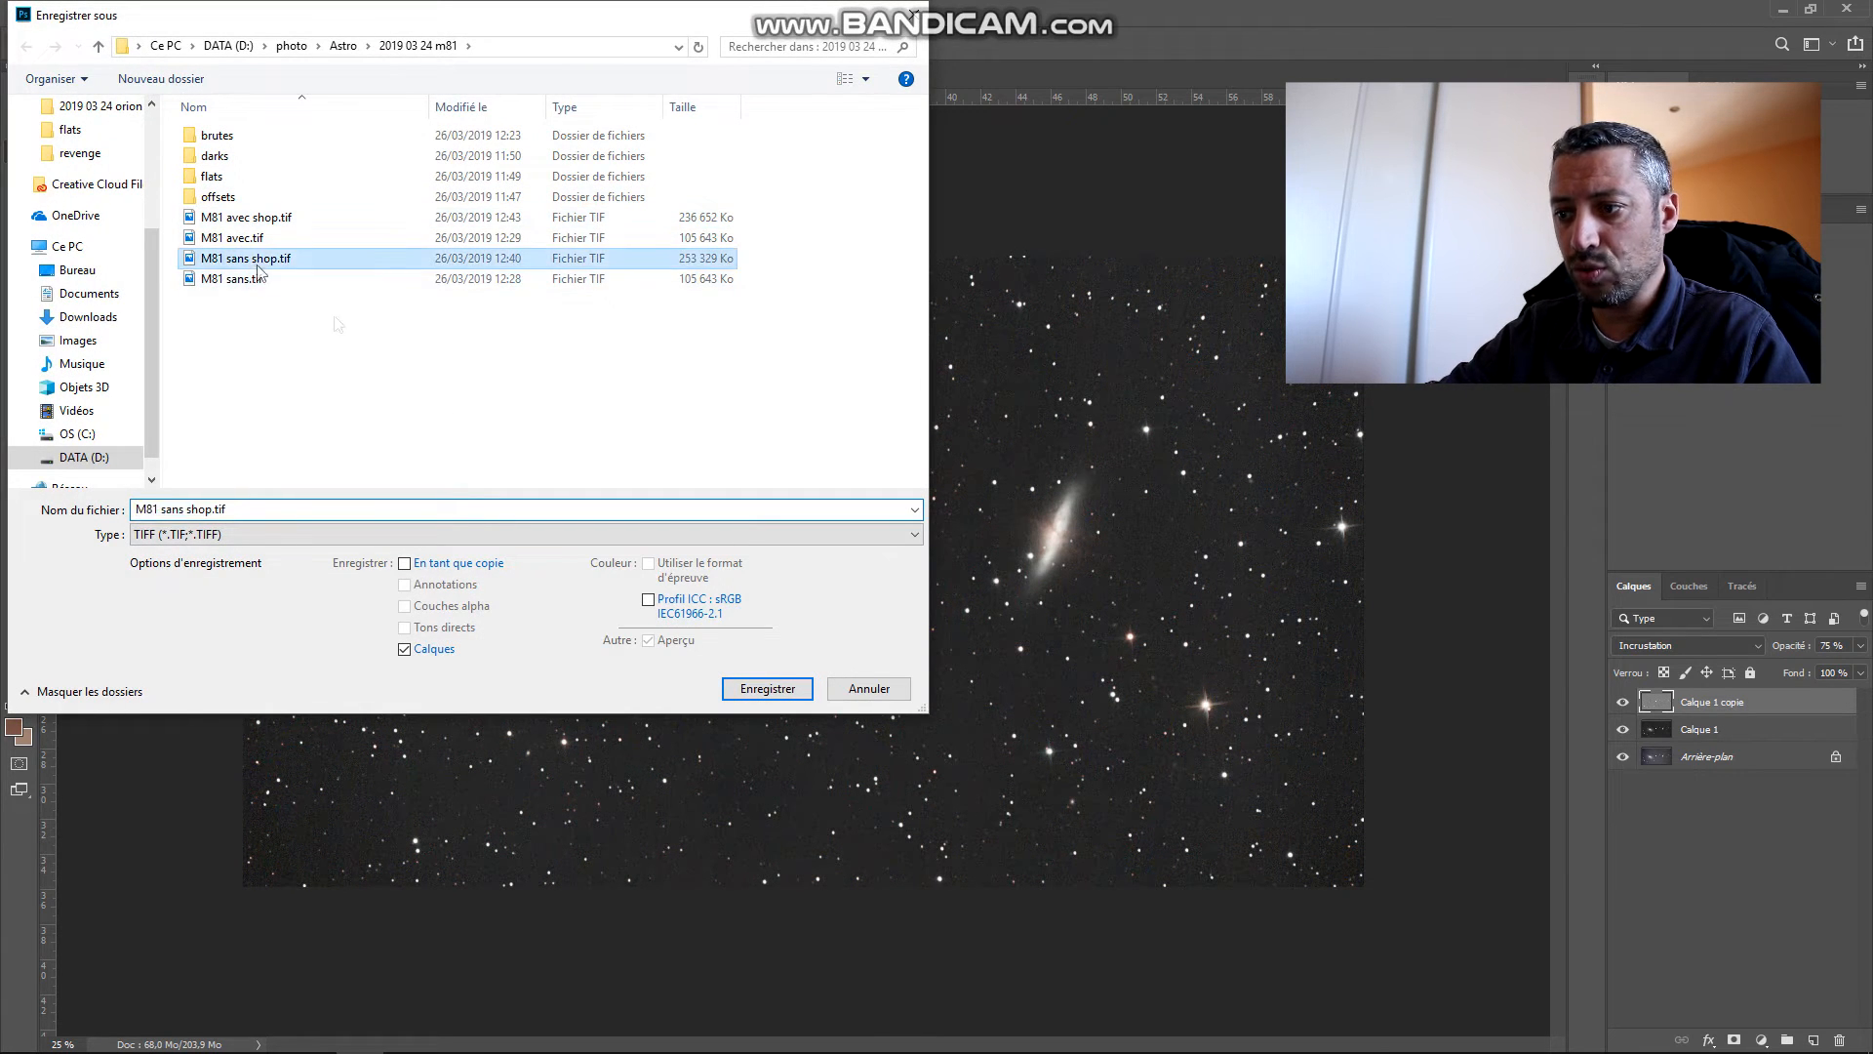
click(768, 689)
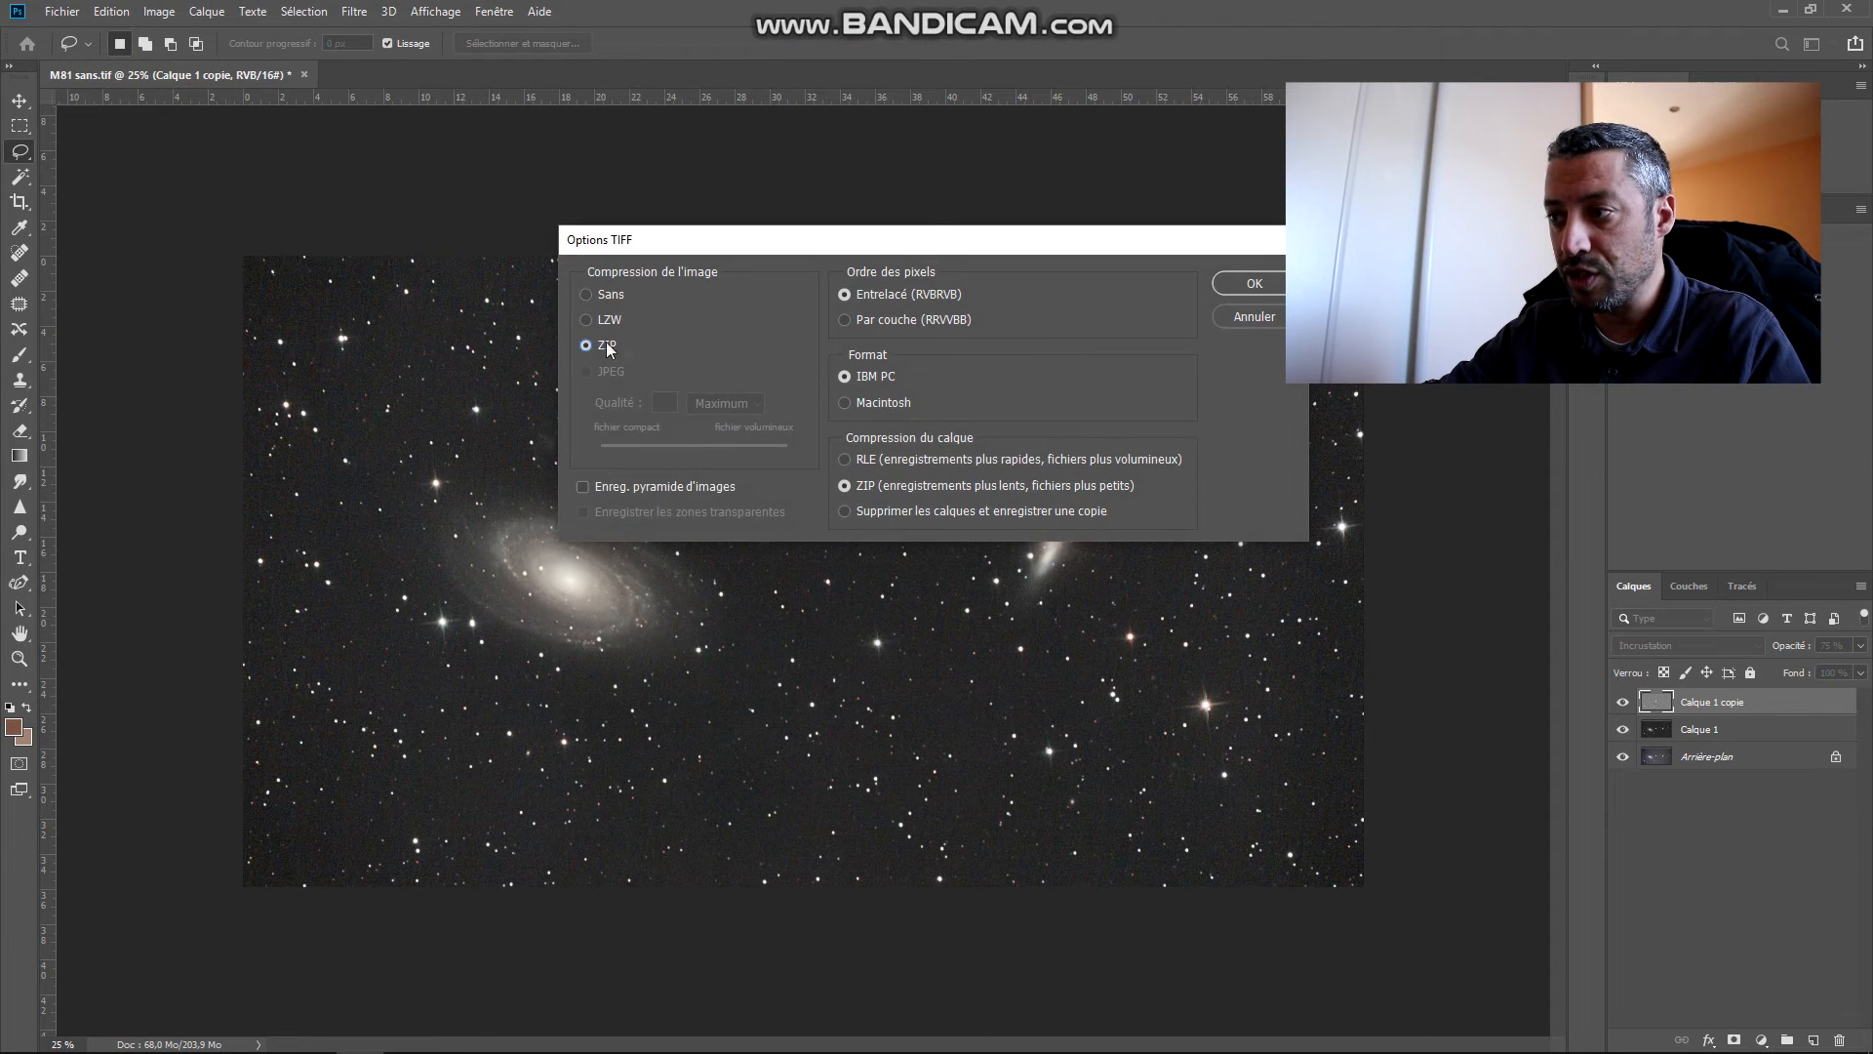
click(1254, 293)
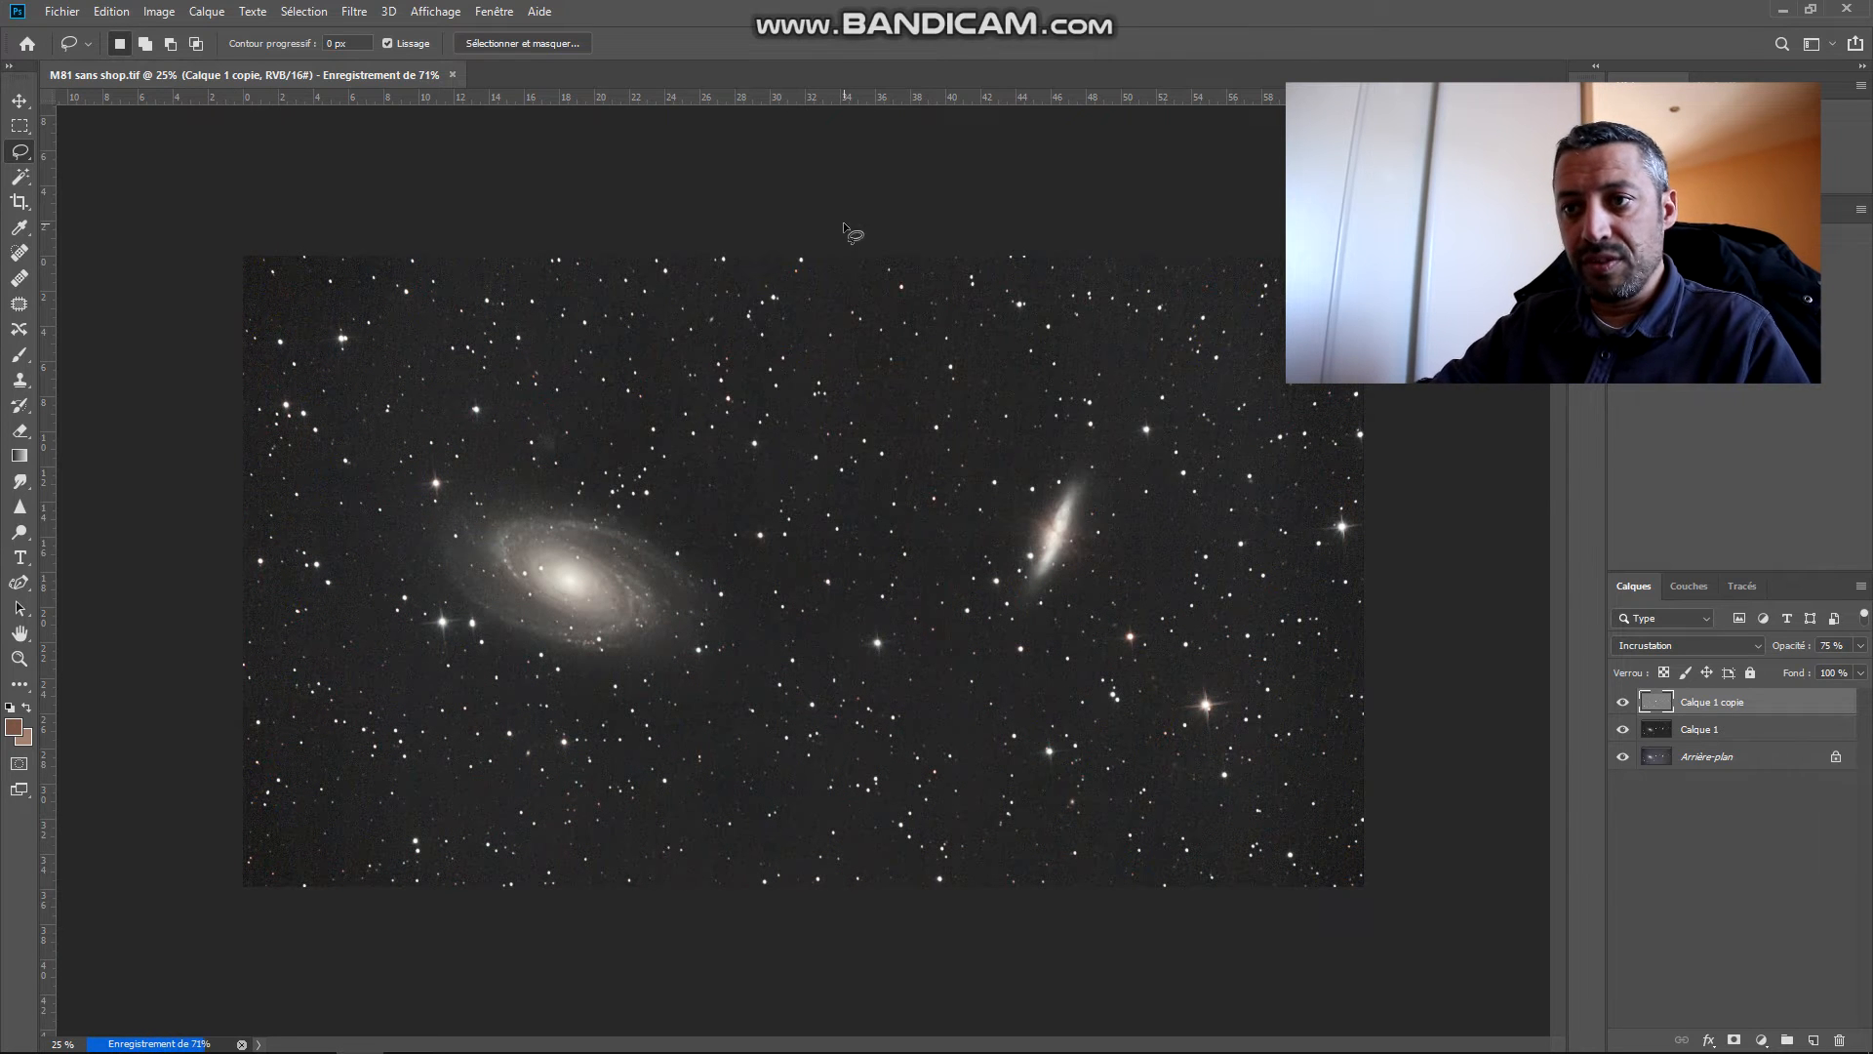
Step: Open M81 avec.tif from the 2019 03 24 m81 folder
click(53, 13)
click(105, 55)
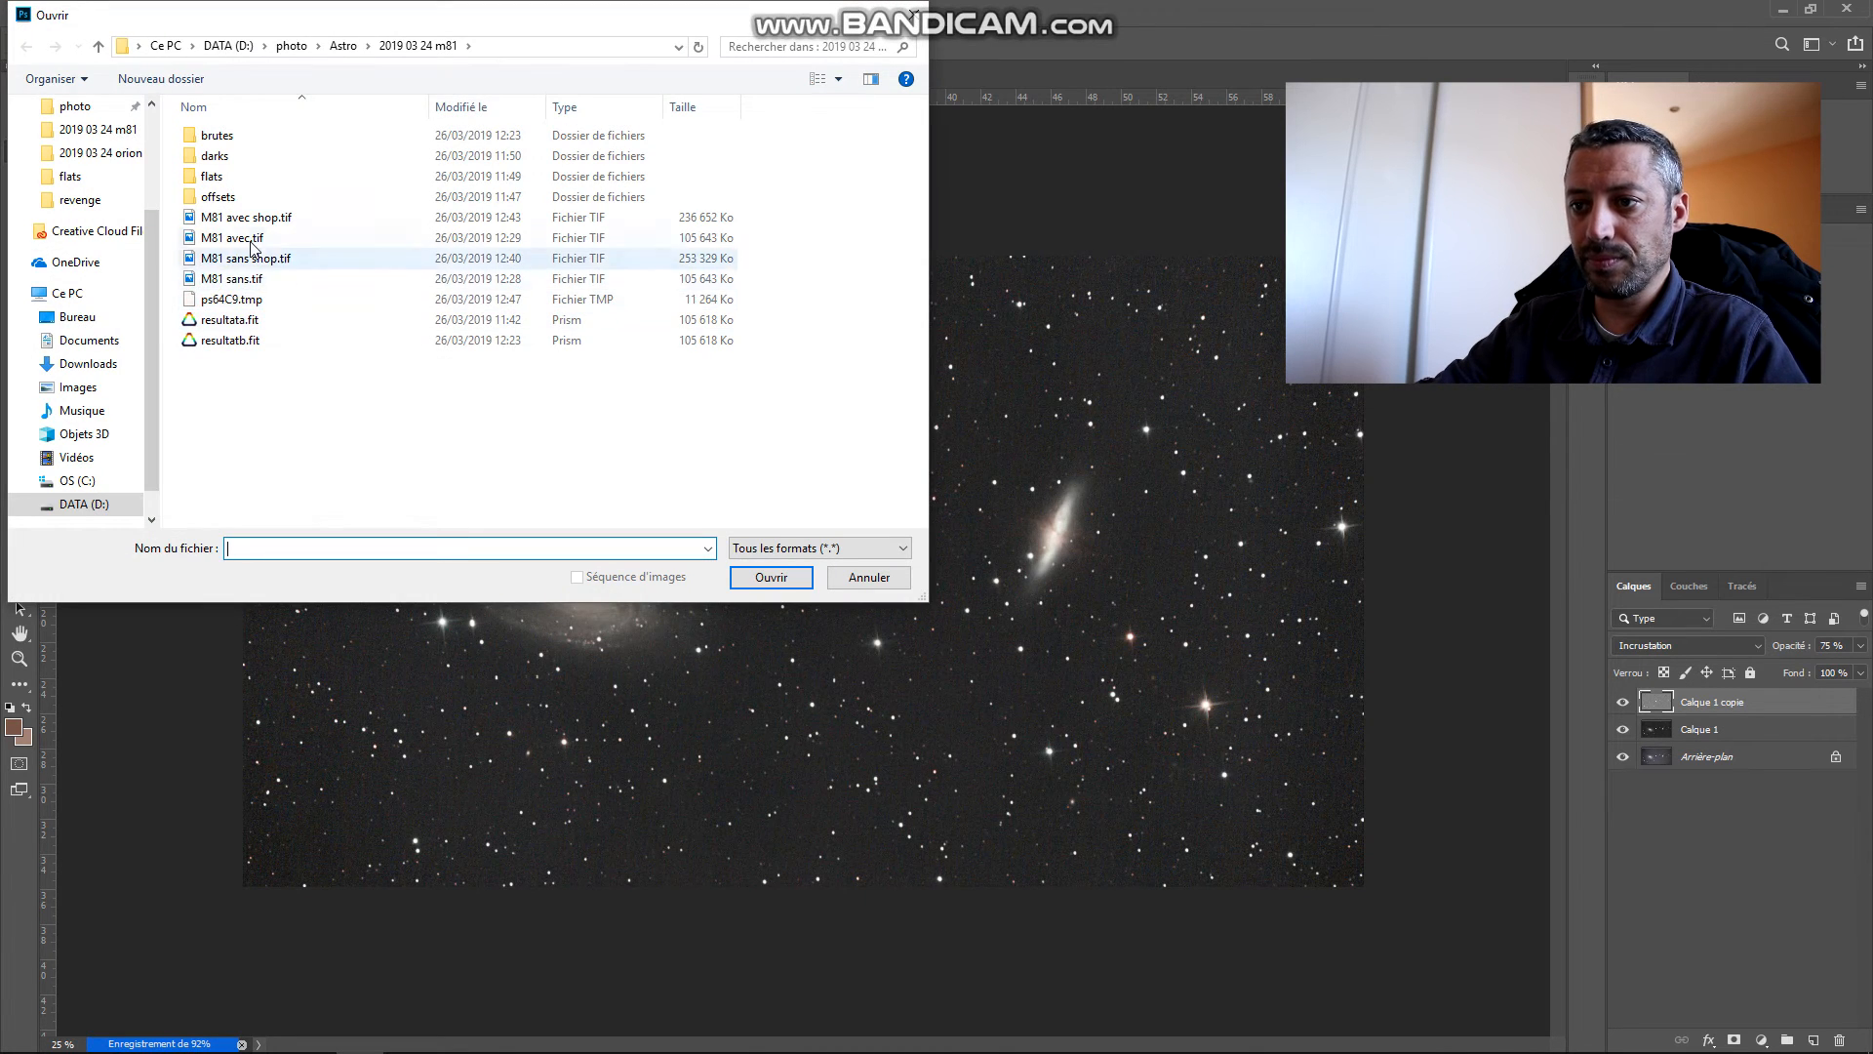
click(252, 240)
double_click(250, 242)
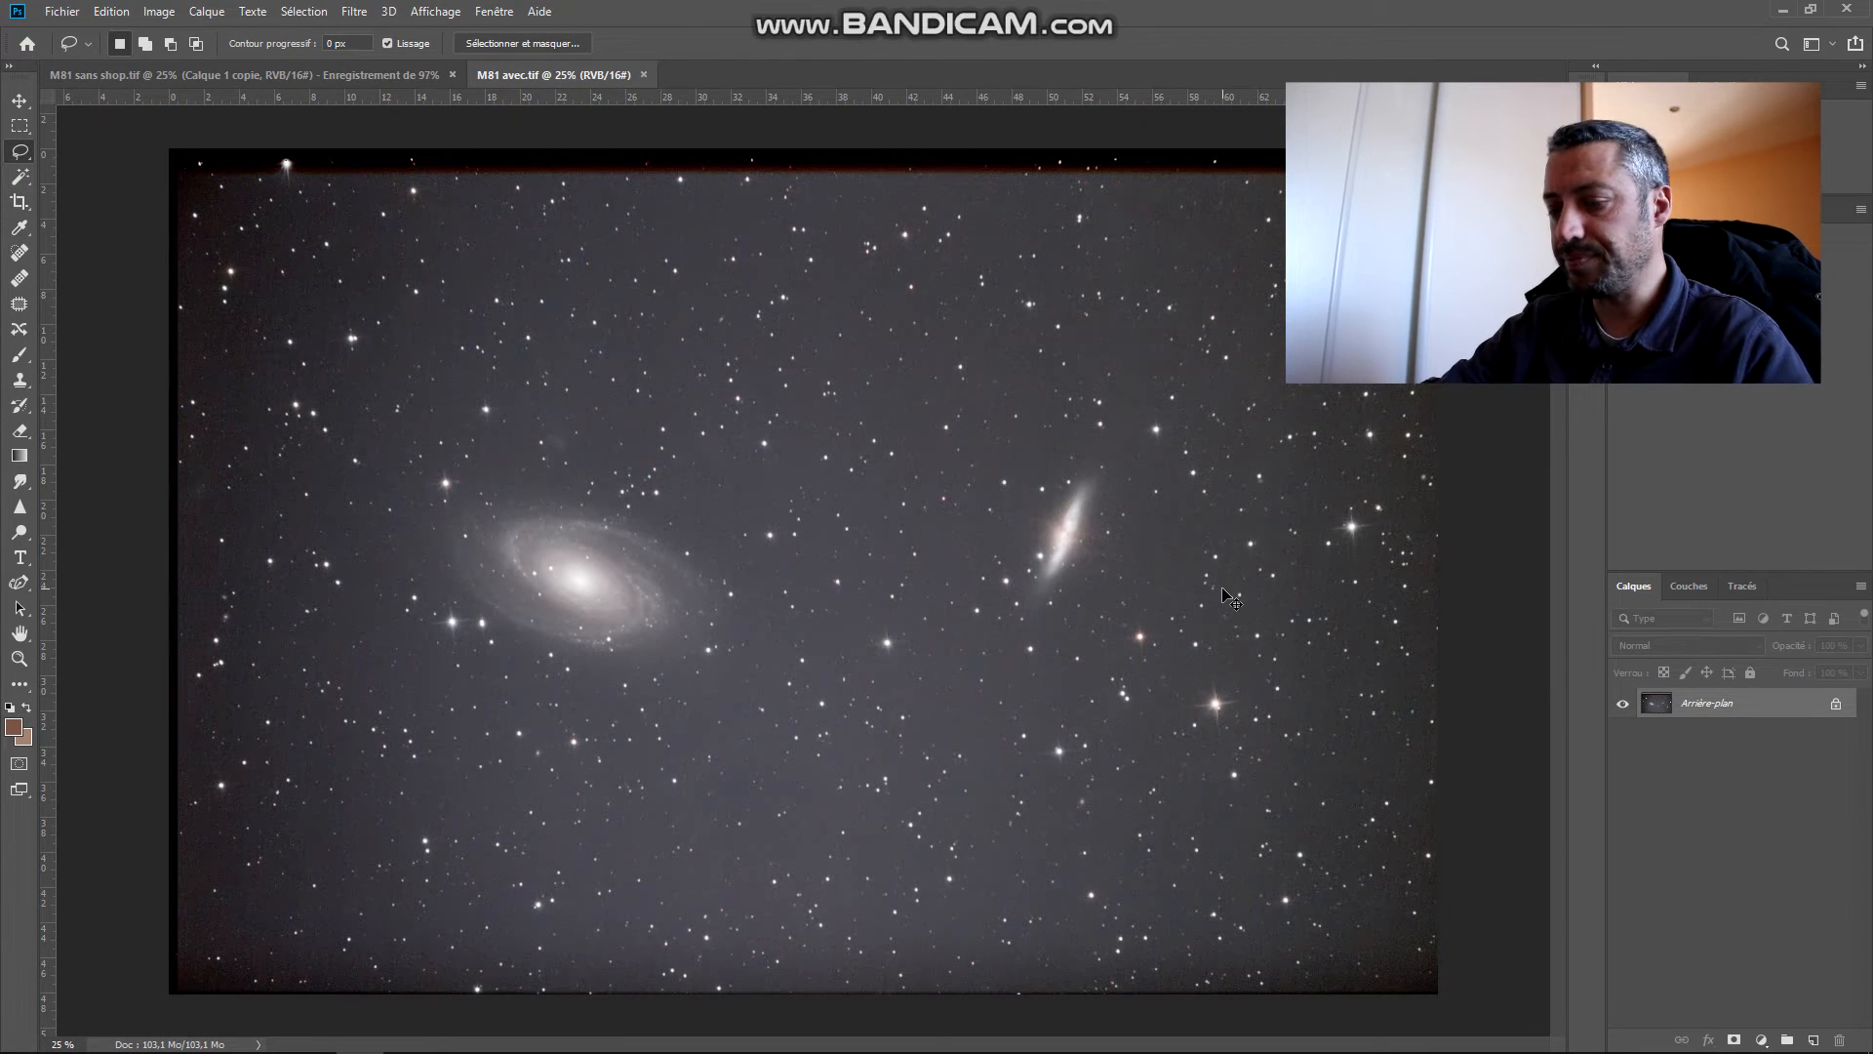
Step: Duplicate the background as a new layer and crop the image to 16:9, cutting off the dark stacking borders
key(ctrl+v)
click(20, 202)
drag(181, 585, 231, 576)
drag(1376, 576, 1329, 576)
key(Return)
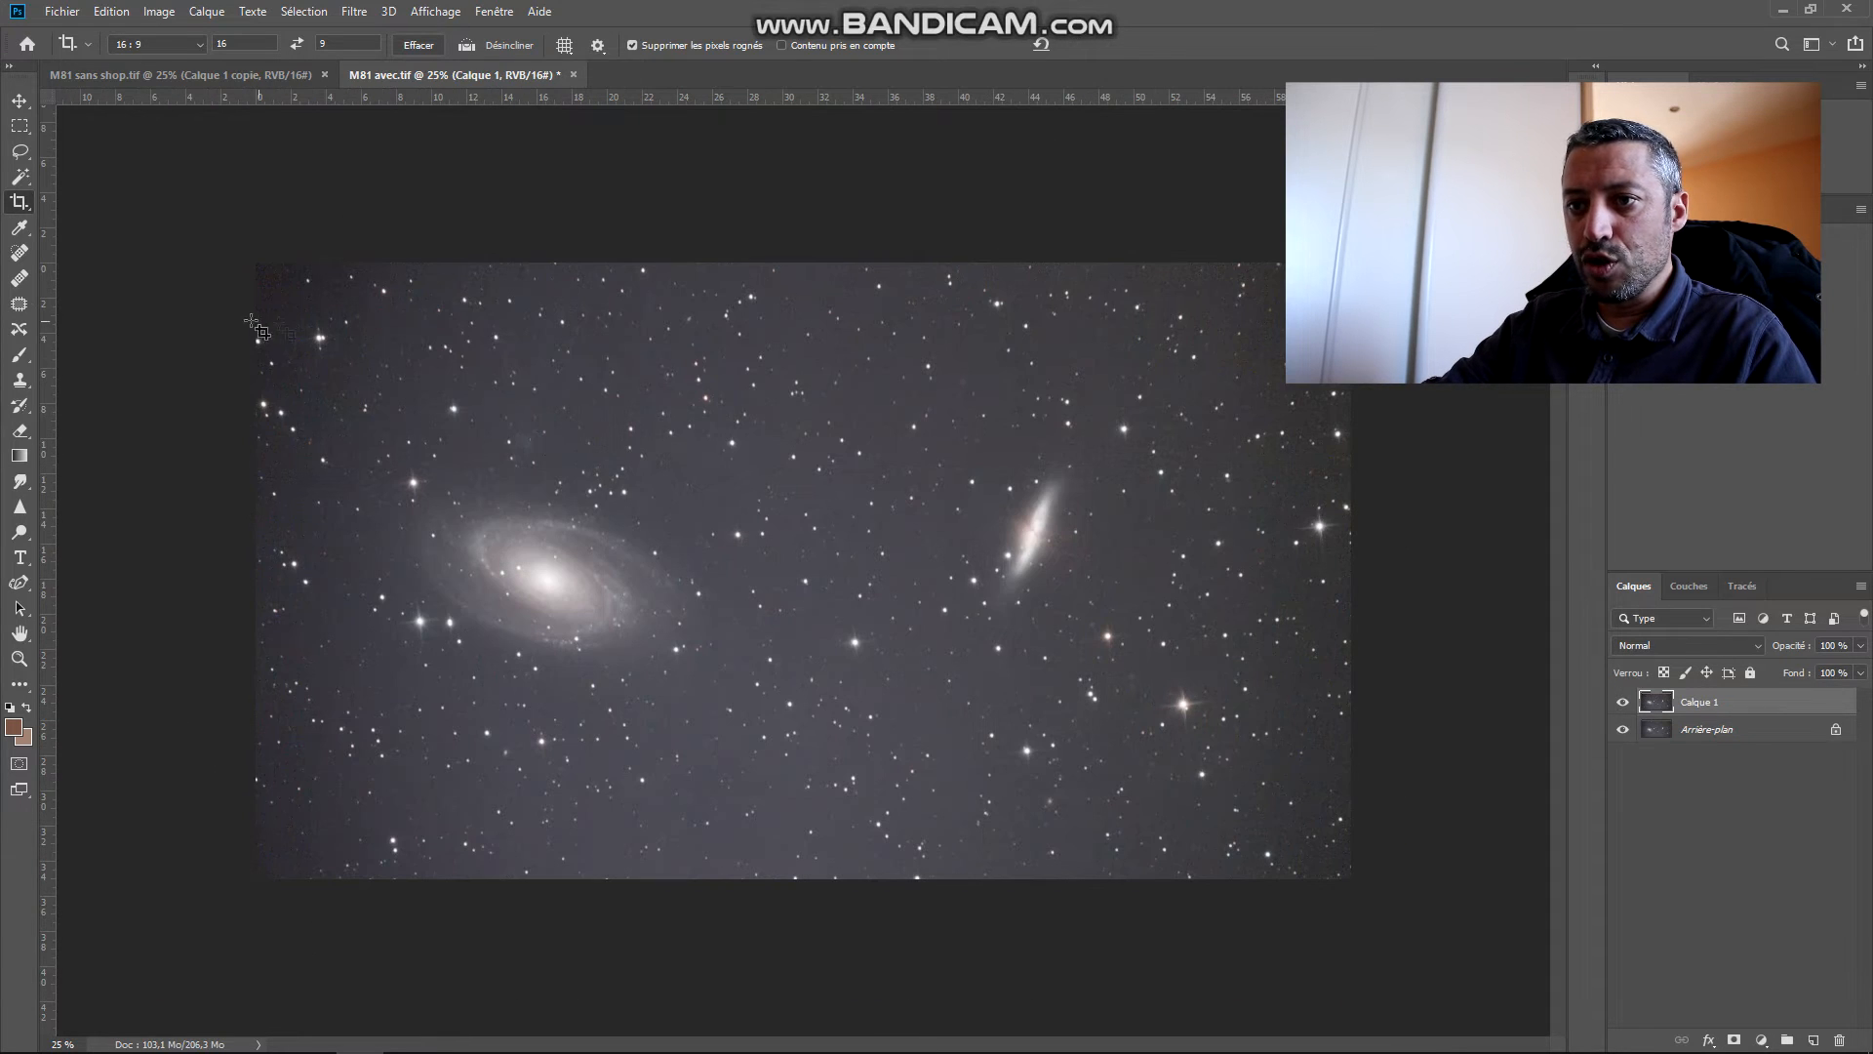
Step: Outline both galaxies of the M81 avec image with the Lasso tool and invert the selection to cover the sky
click(20, 151)
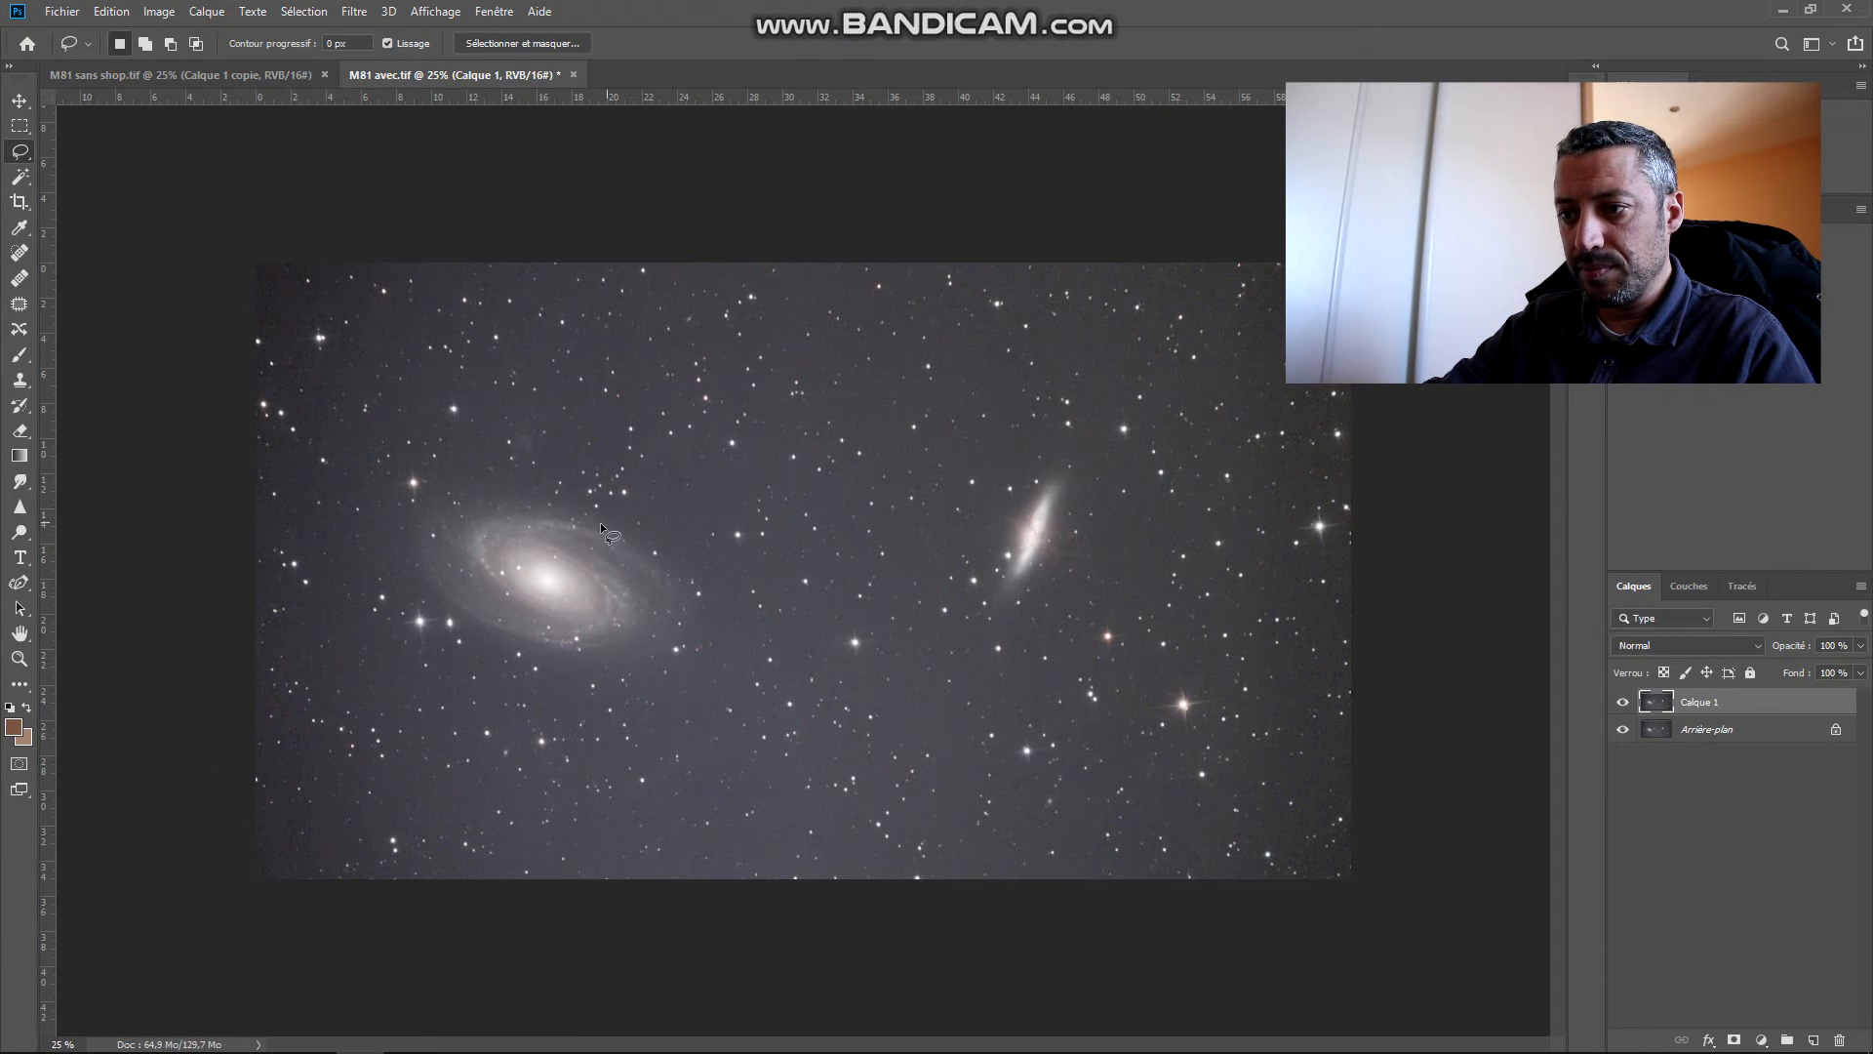
drag(606, 515, 411, 498)
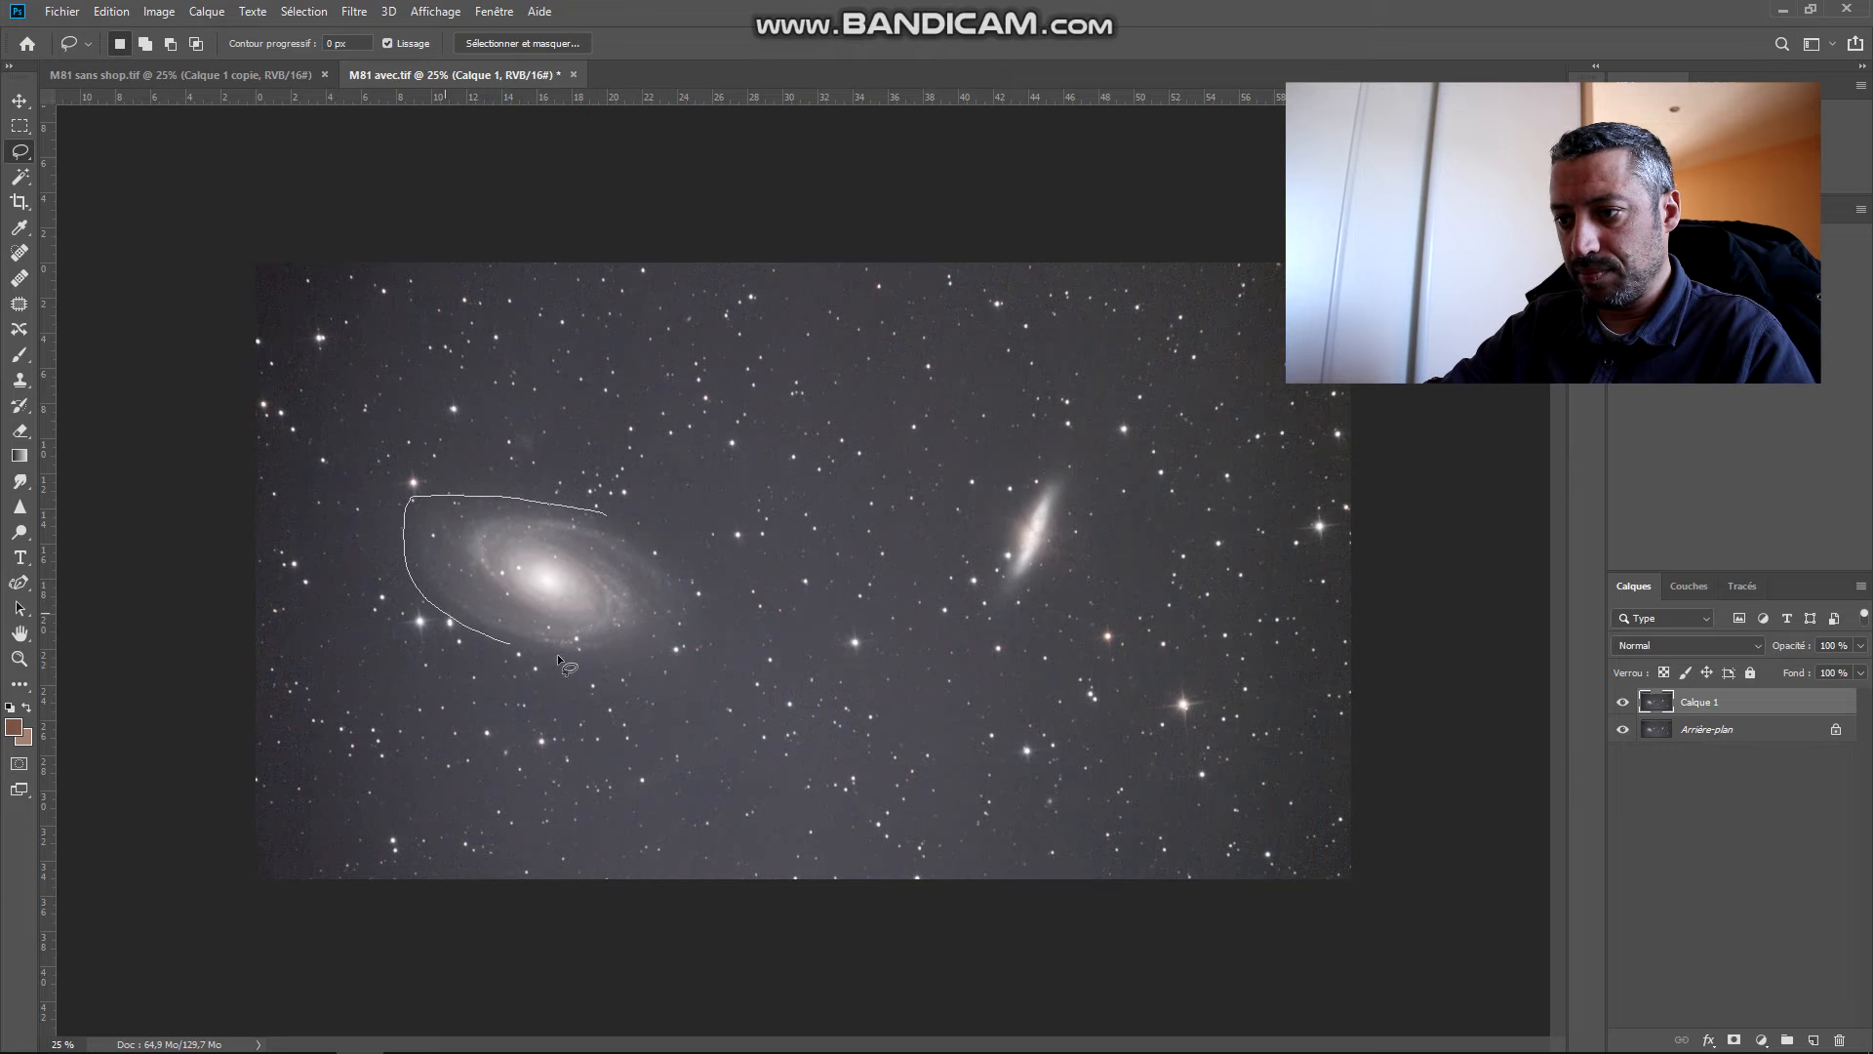
drag(591, 511, 595, 515)
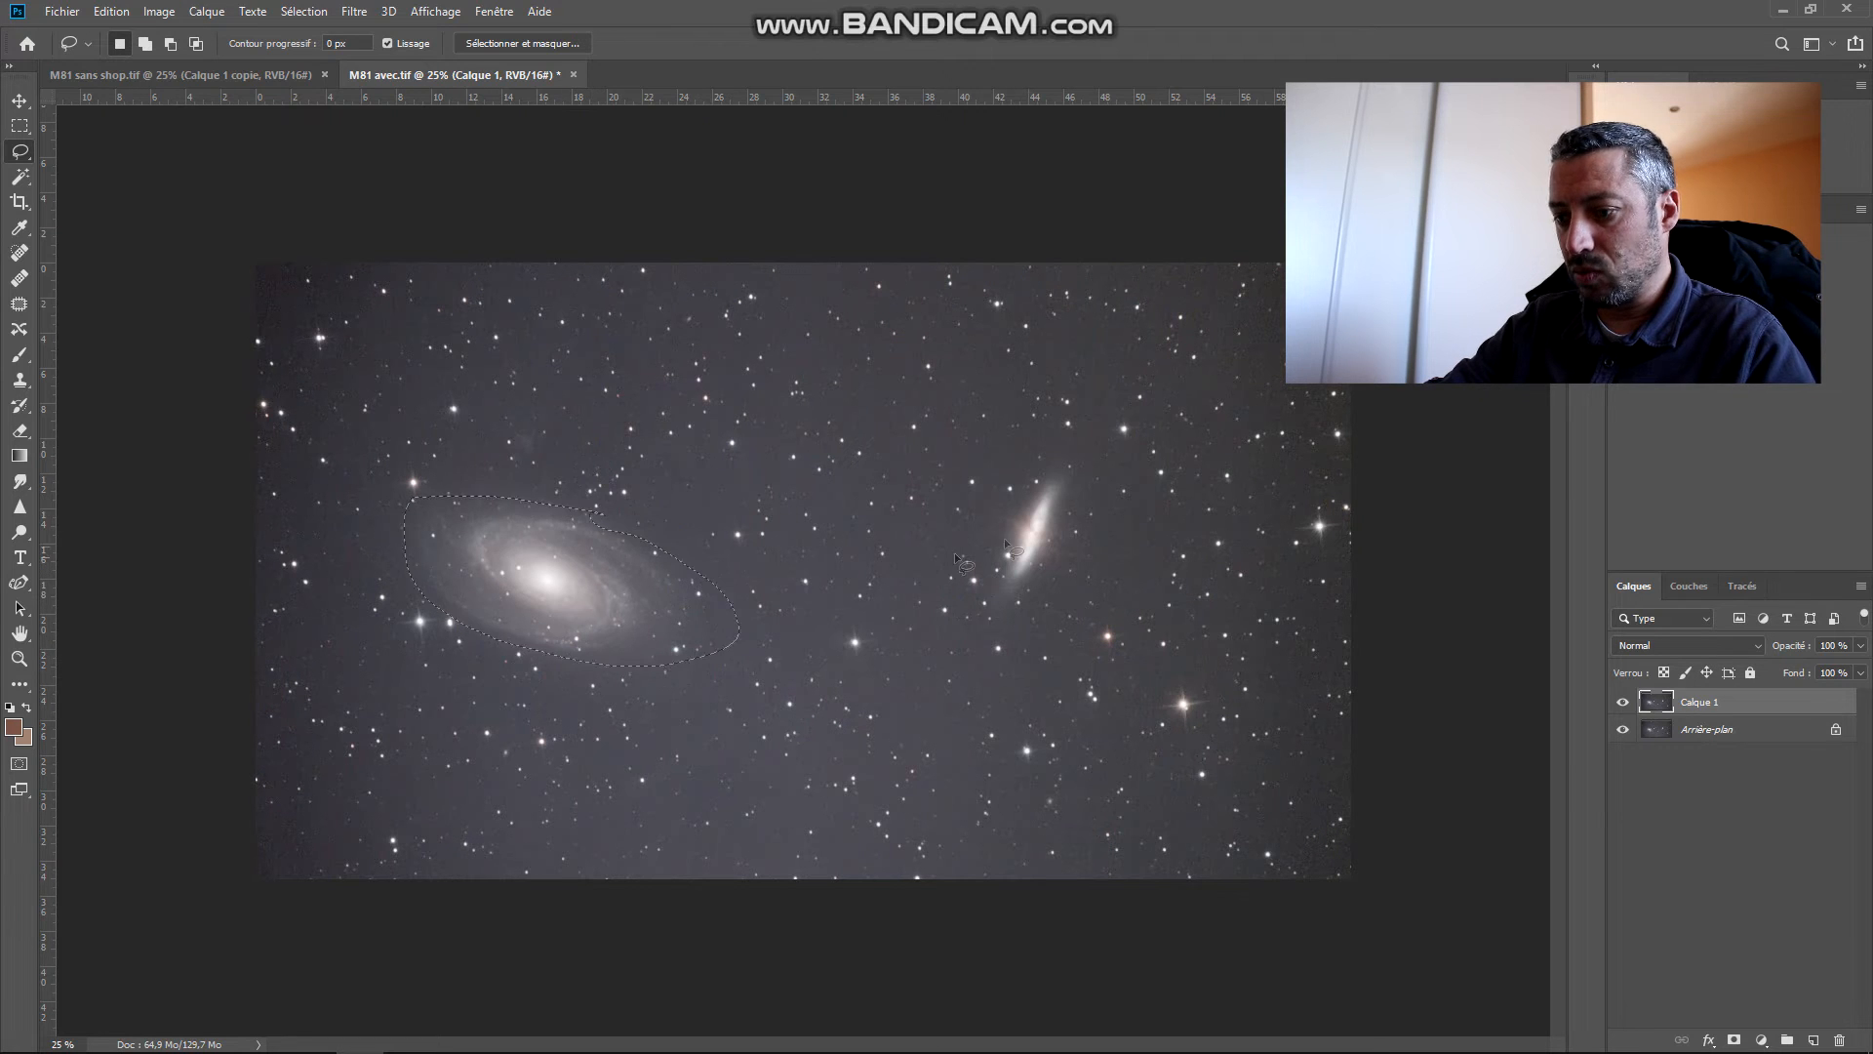
mouse_move(1044, 474)
mouse_down()
mouse_move(983, 568)
mouse_move(984, 608)
mouse_move(1053, 562)
mouse_move(1080, 473)
mouse_move(1040, 469)
mouse_up()
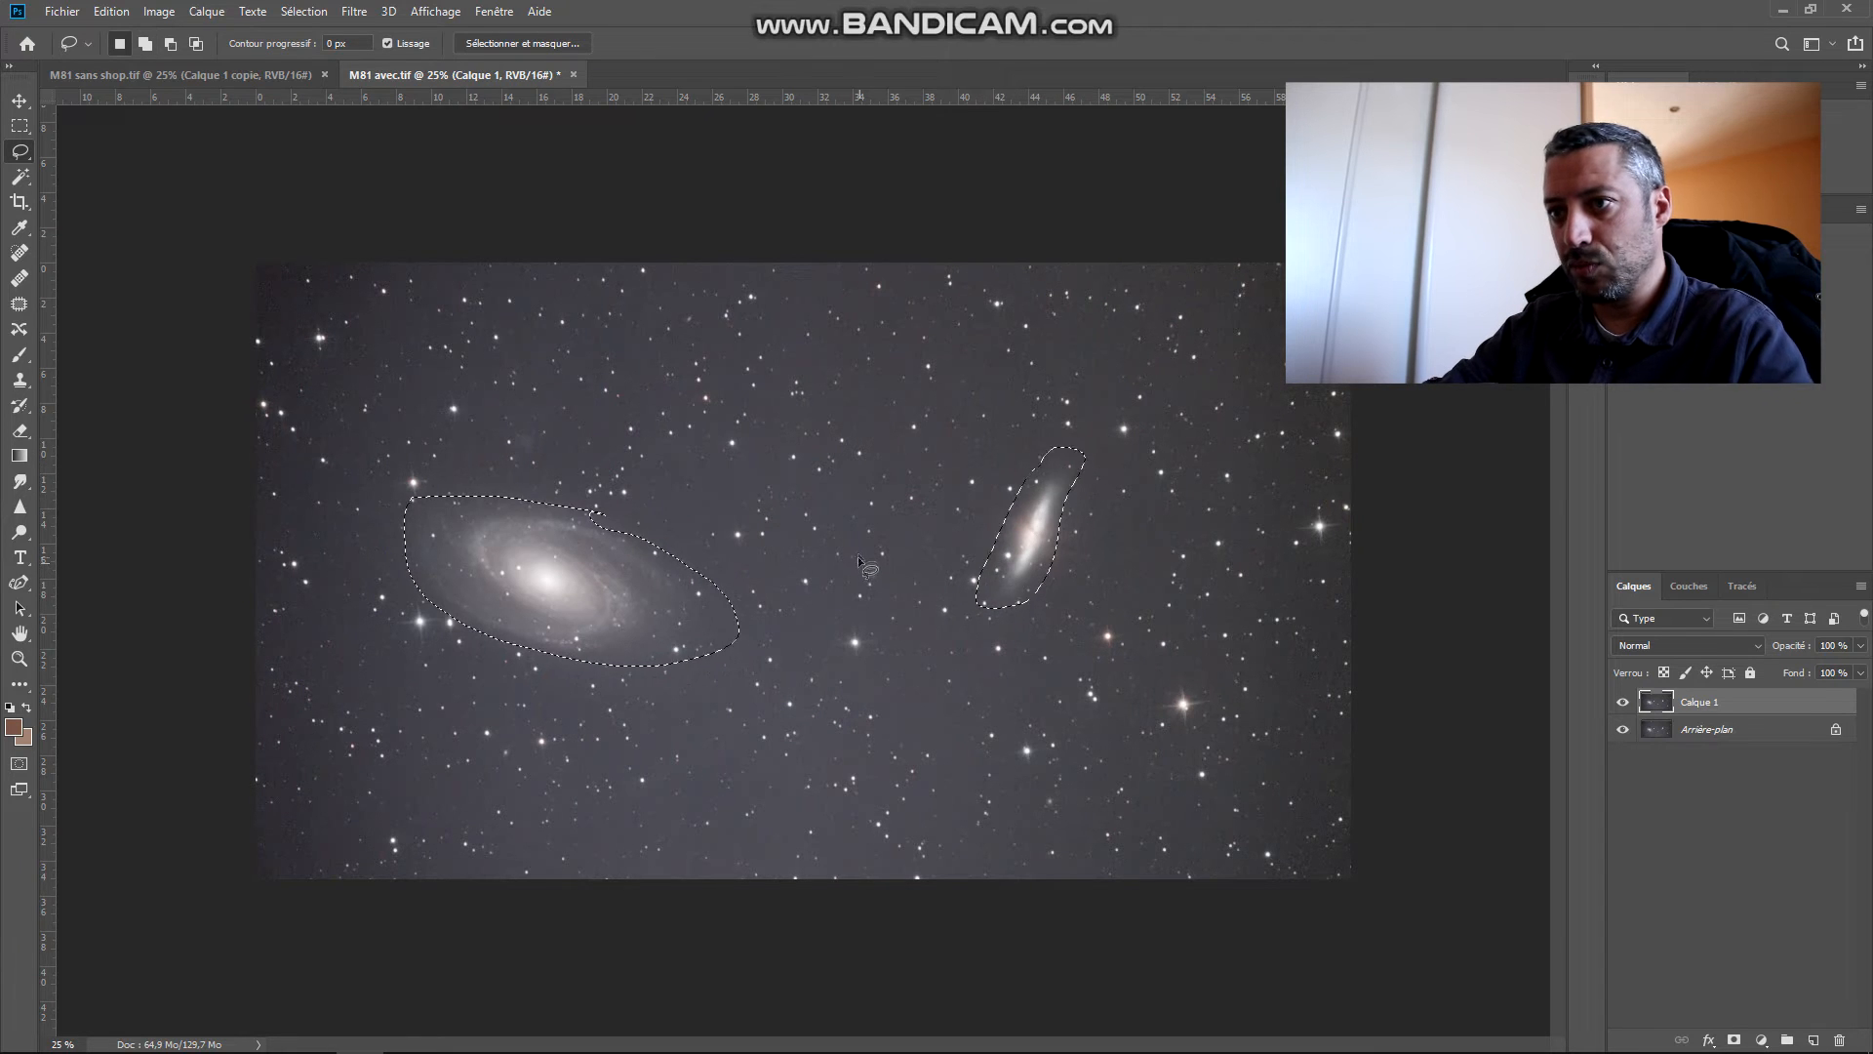
click(303, 11)
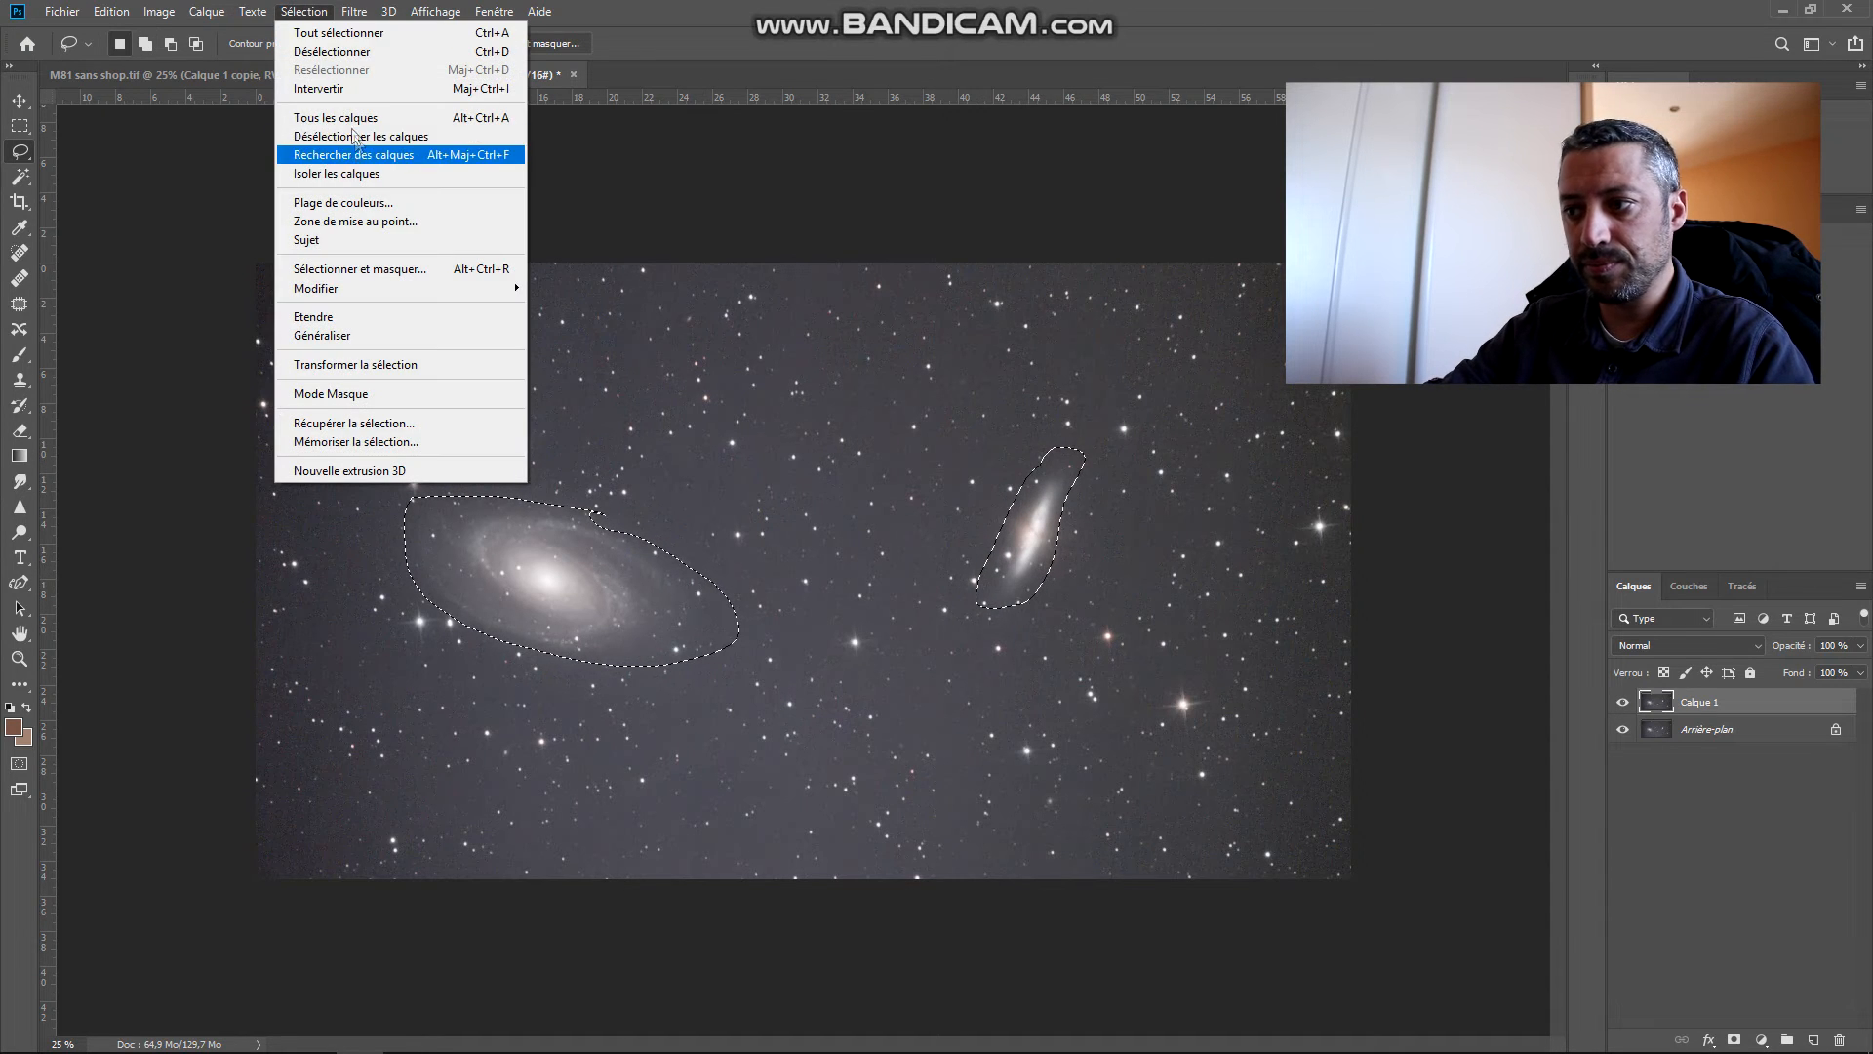
click(390, 84)
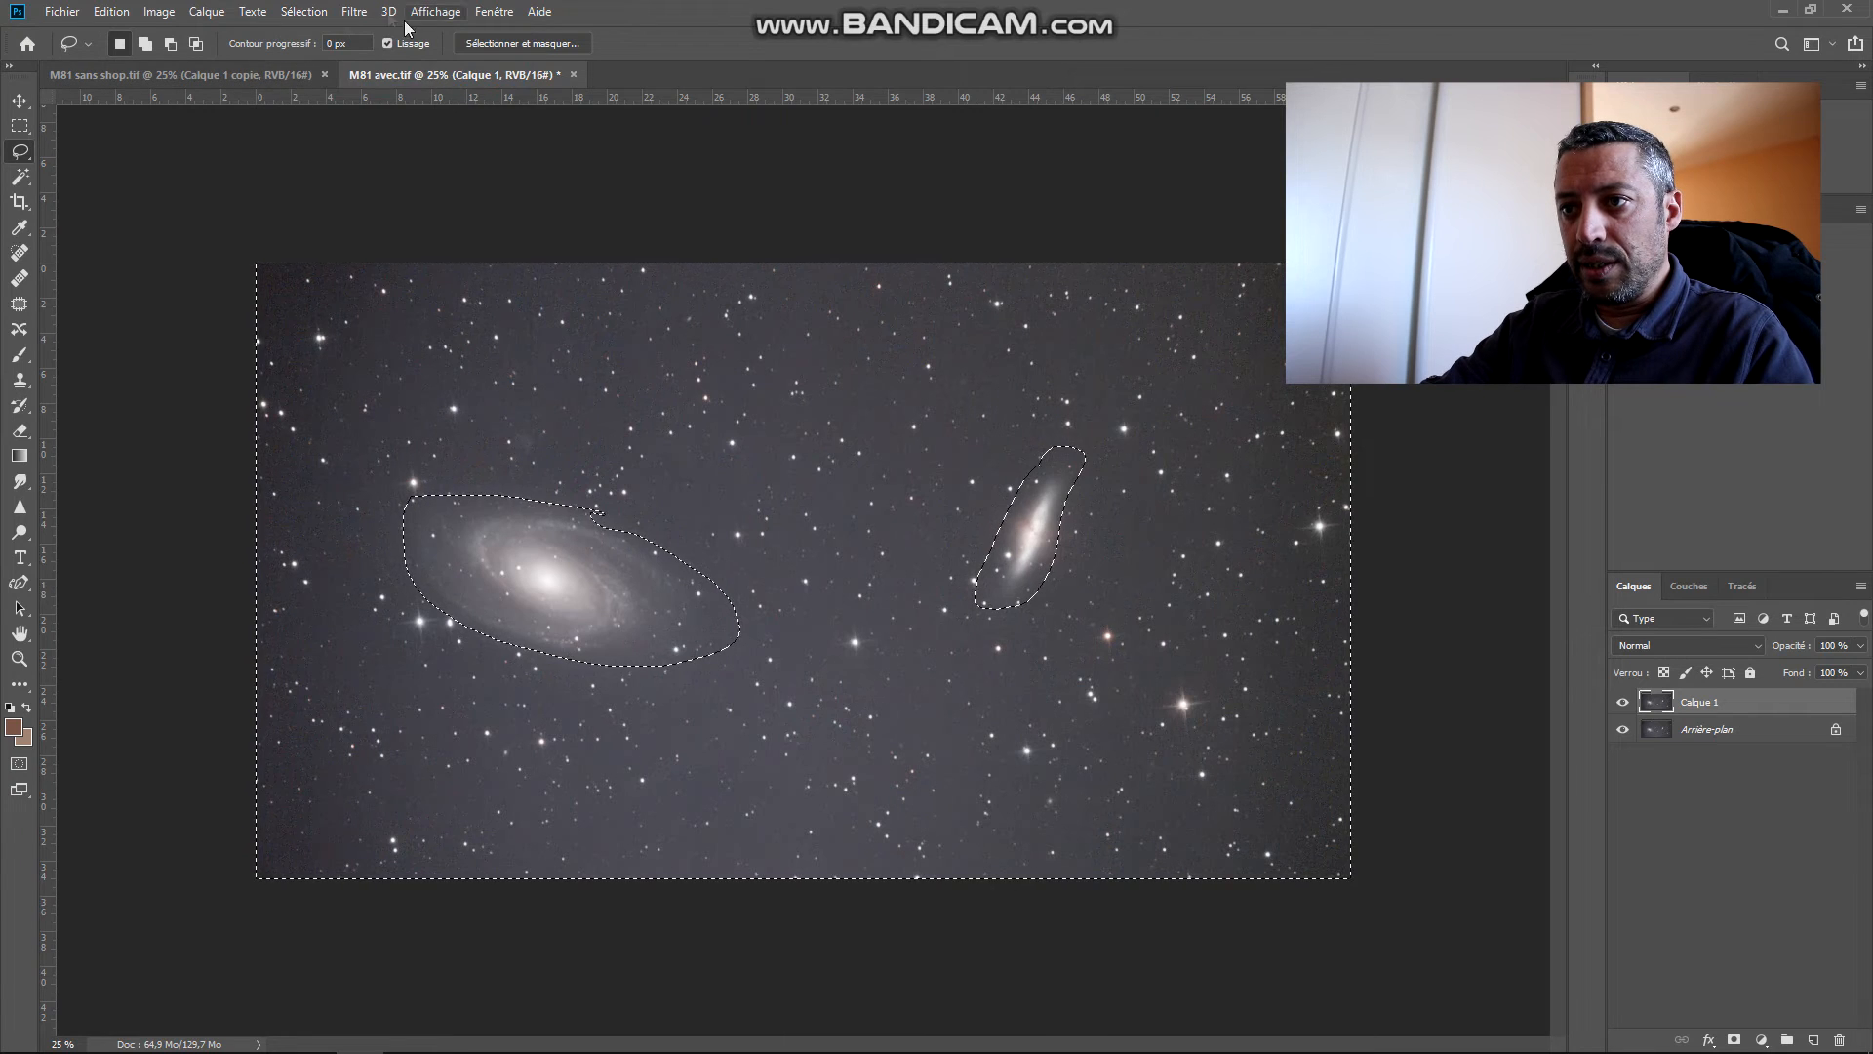
Step: Apply GradientXTerminator to the selected sky with medium detail, medium aggressiveness and balanced background color, and clear the selection
click(353, 11)
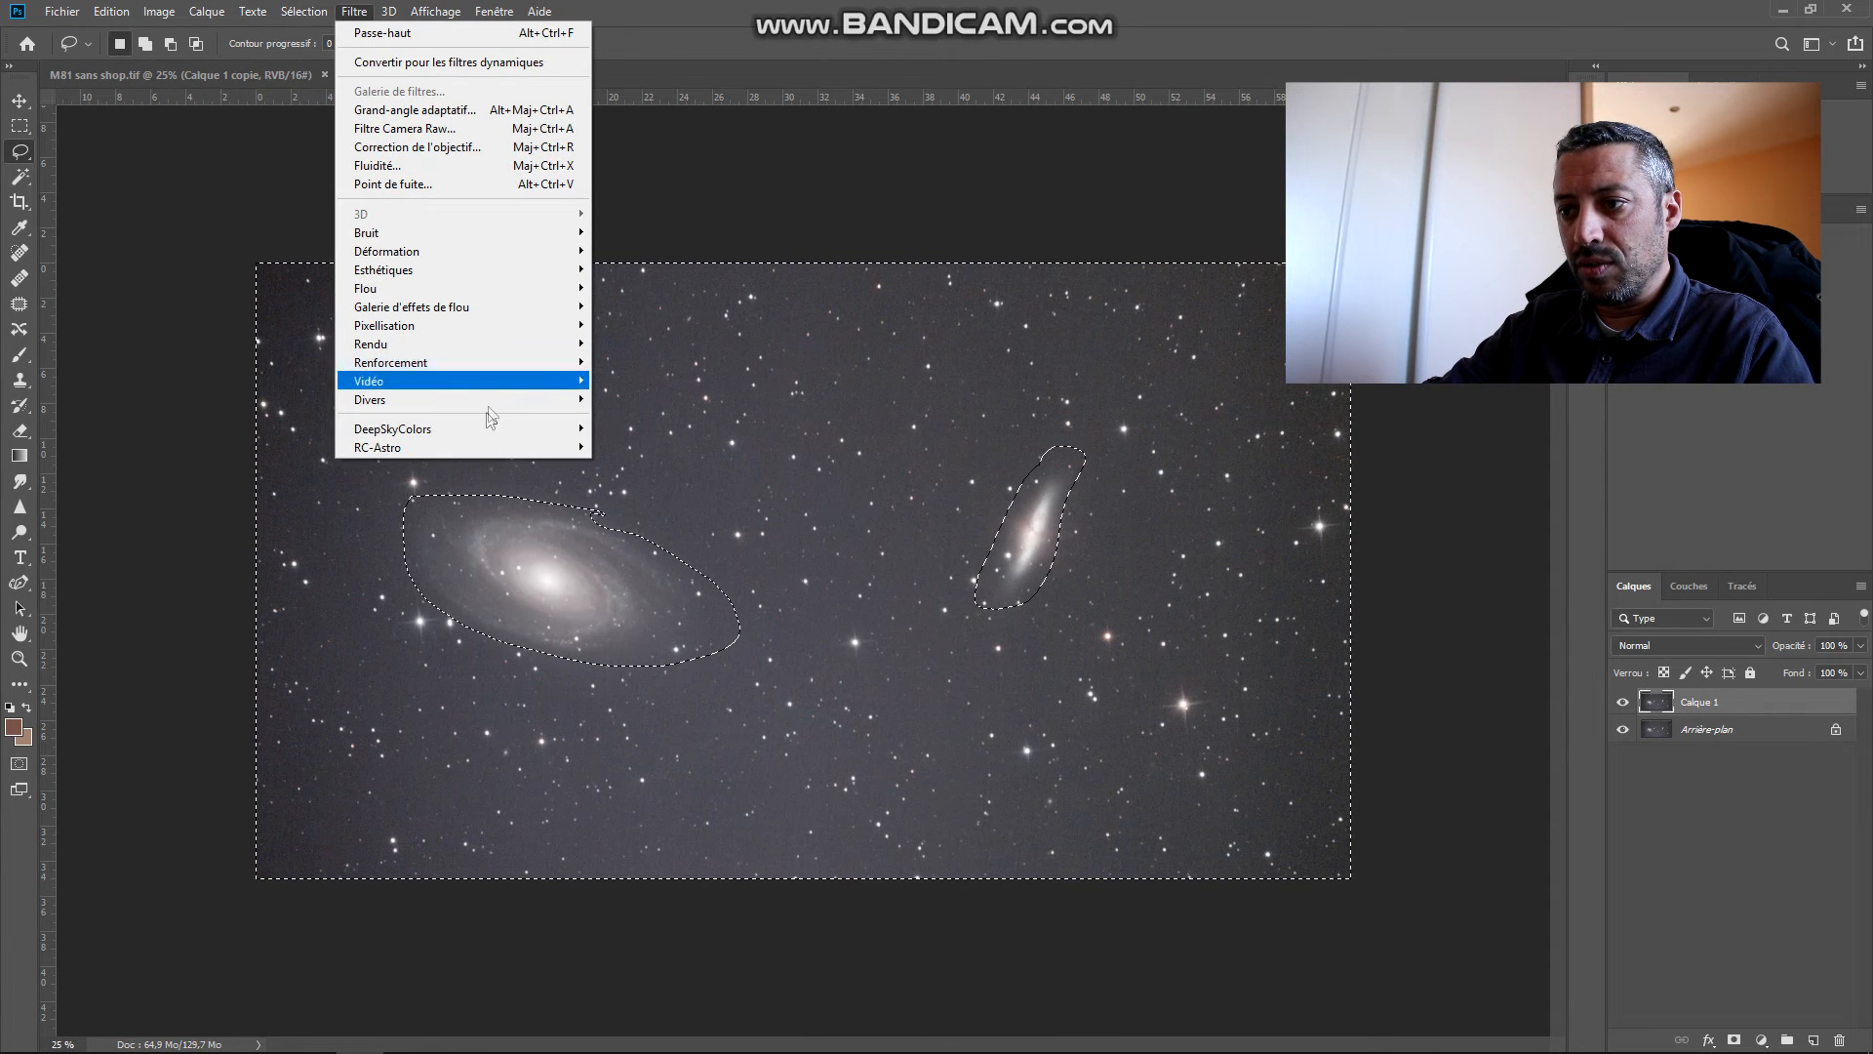
mouse_move(472, 449)
click(631, 449)
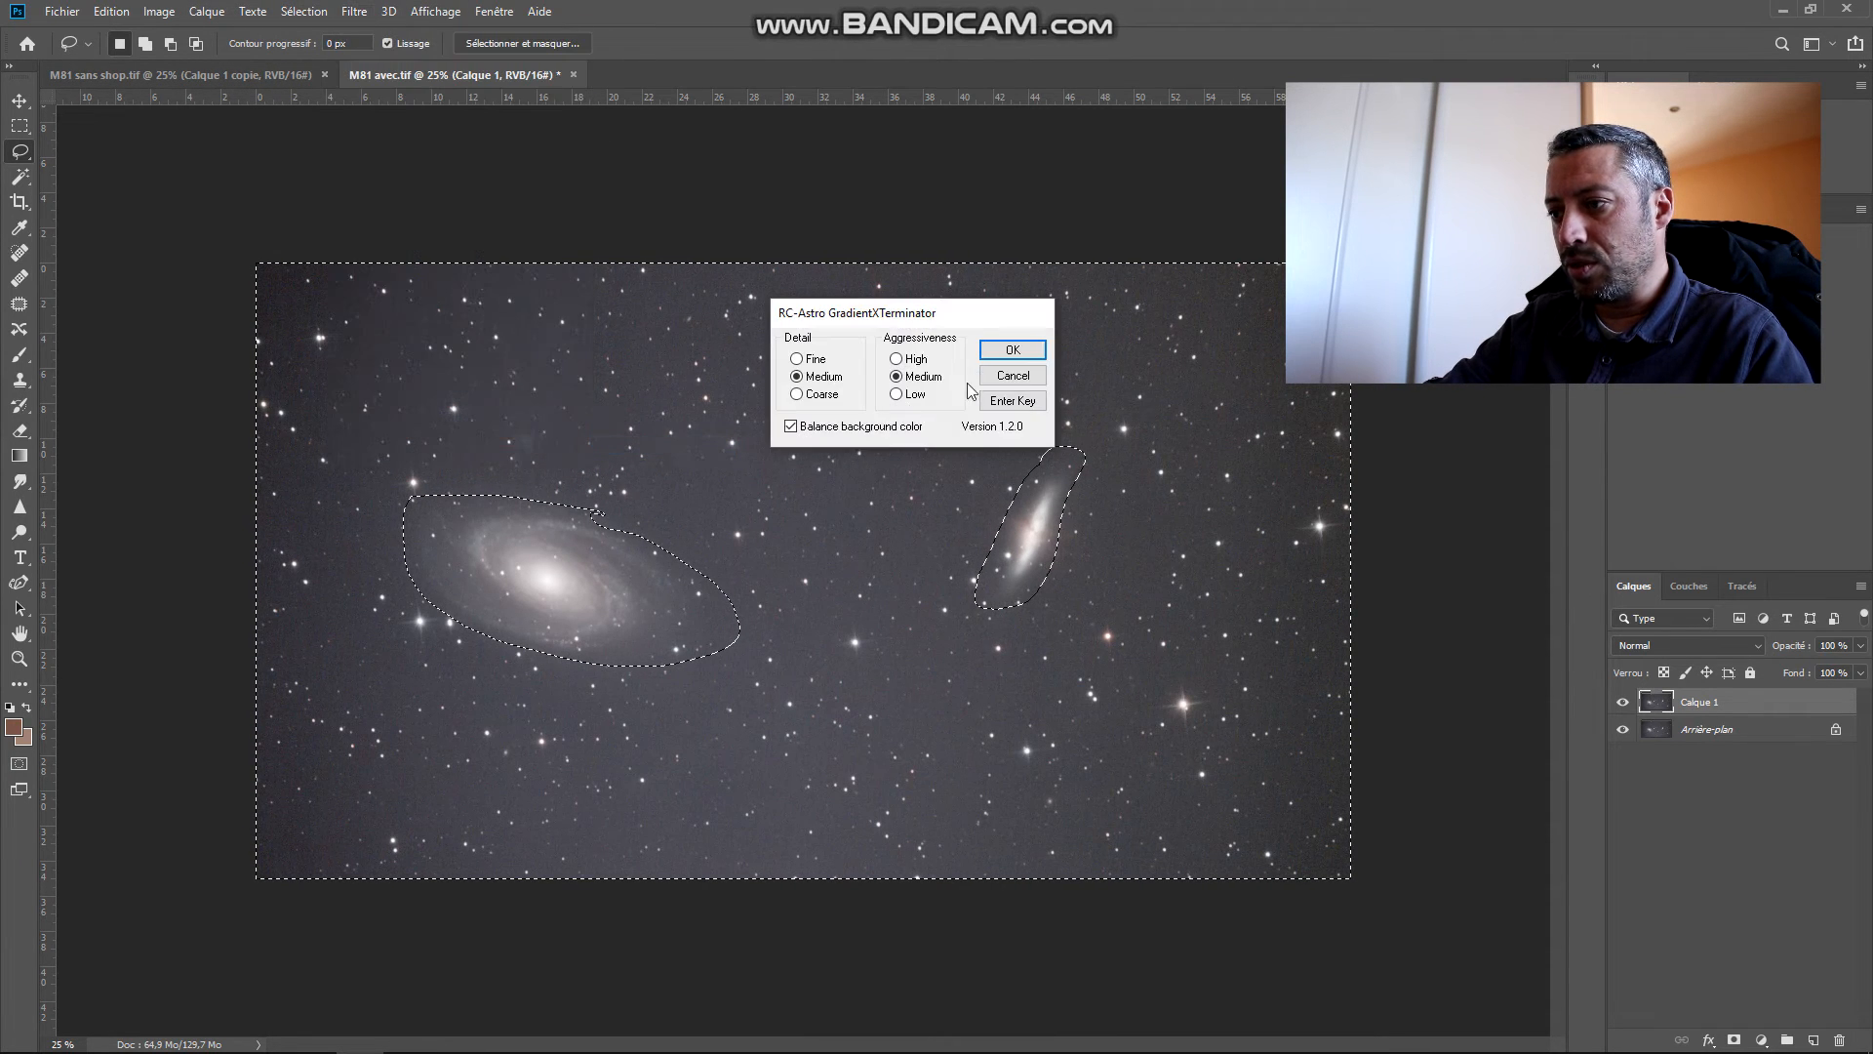
click(1012, 357)
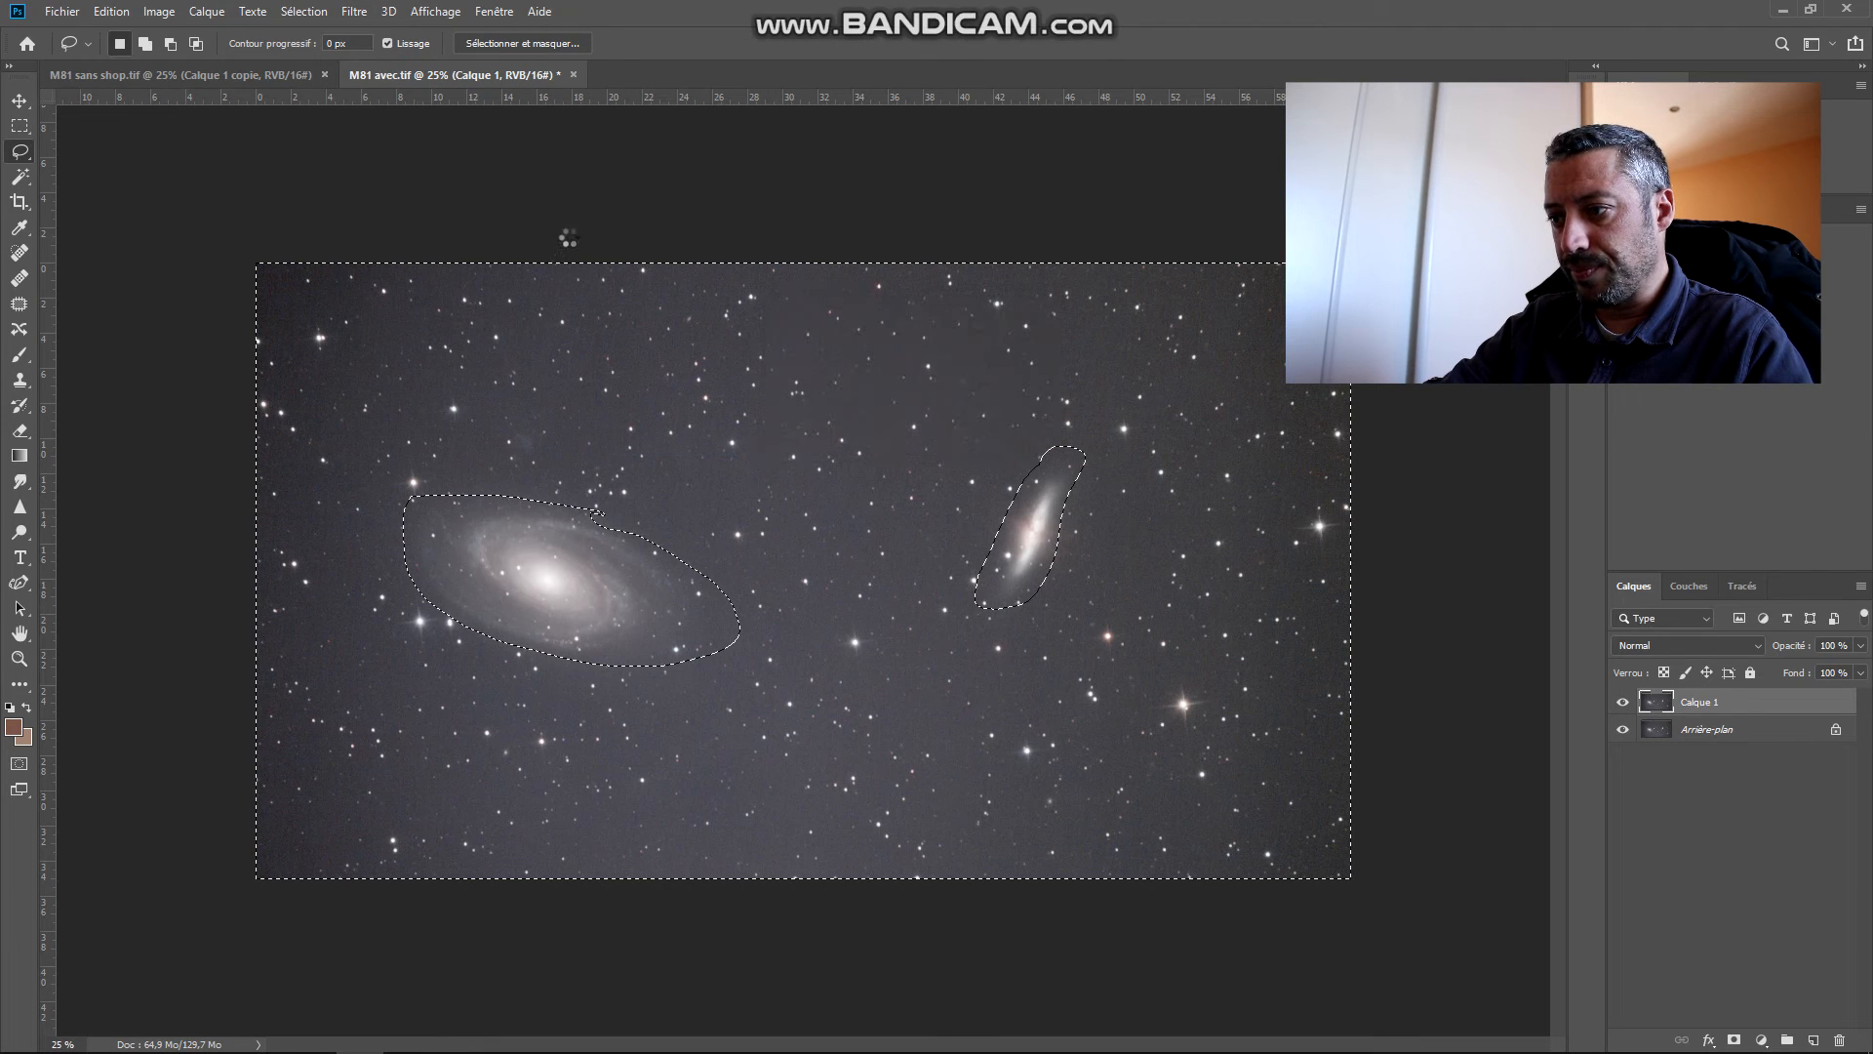
key(ctrl+d)
Step: Darken the sky of the M81 avec image with a Levels adjustment, raising the black input level to about 42
click(203, 15)
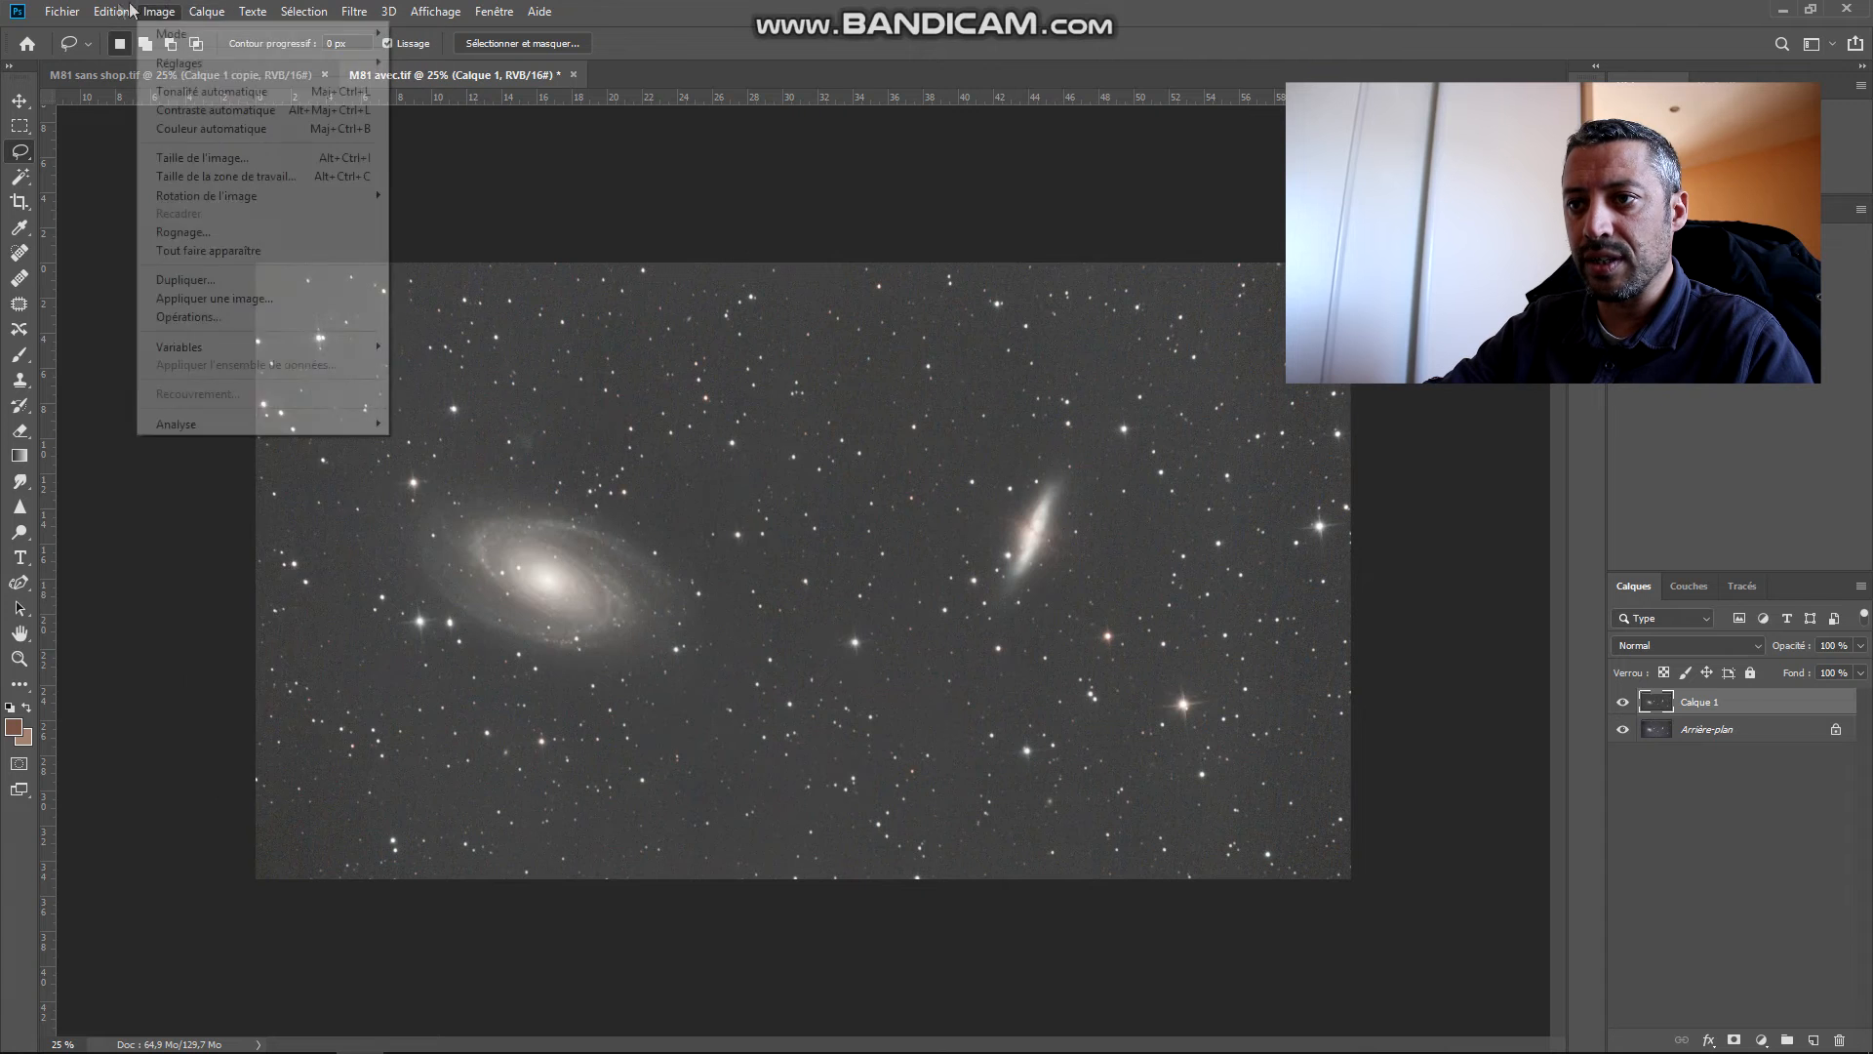
mouse_move(200, 68)
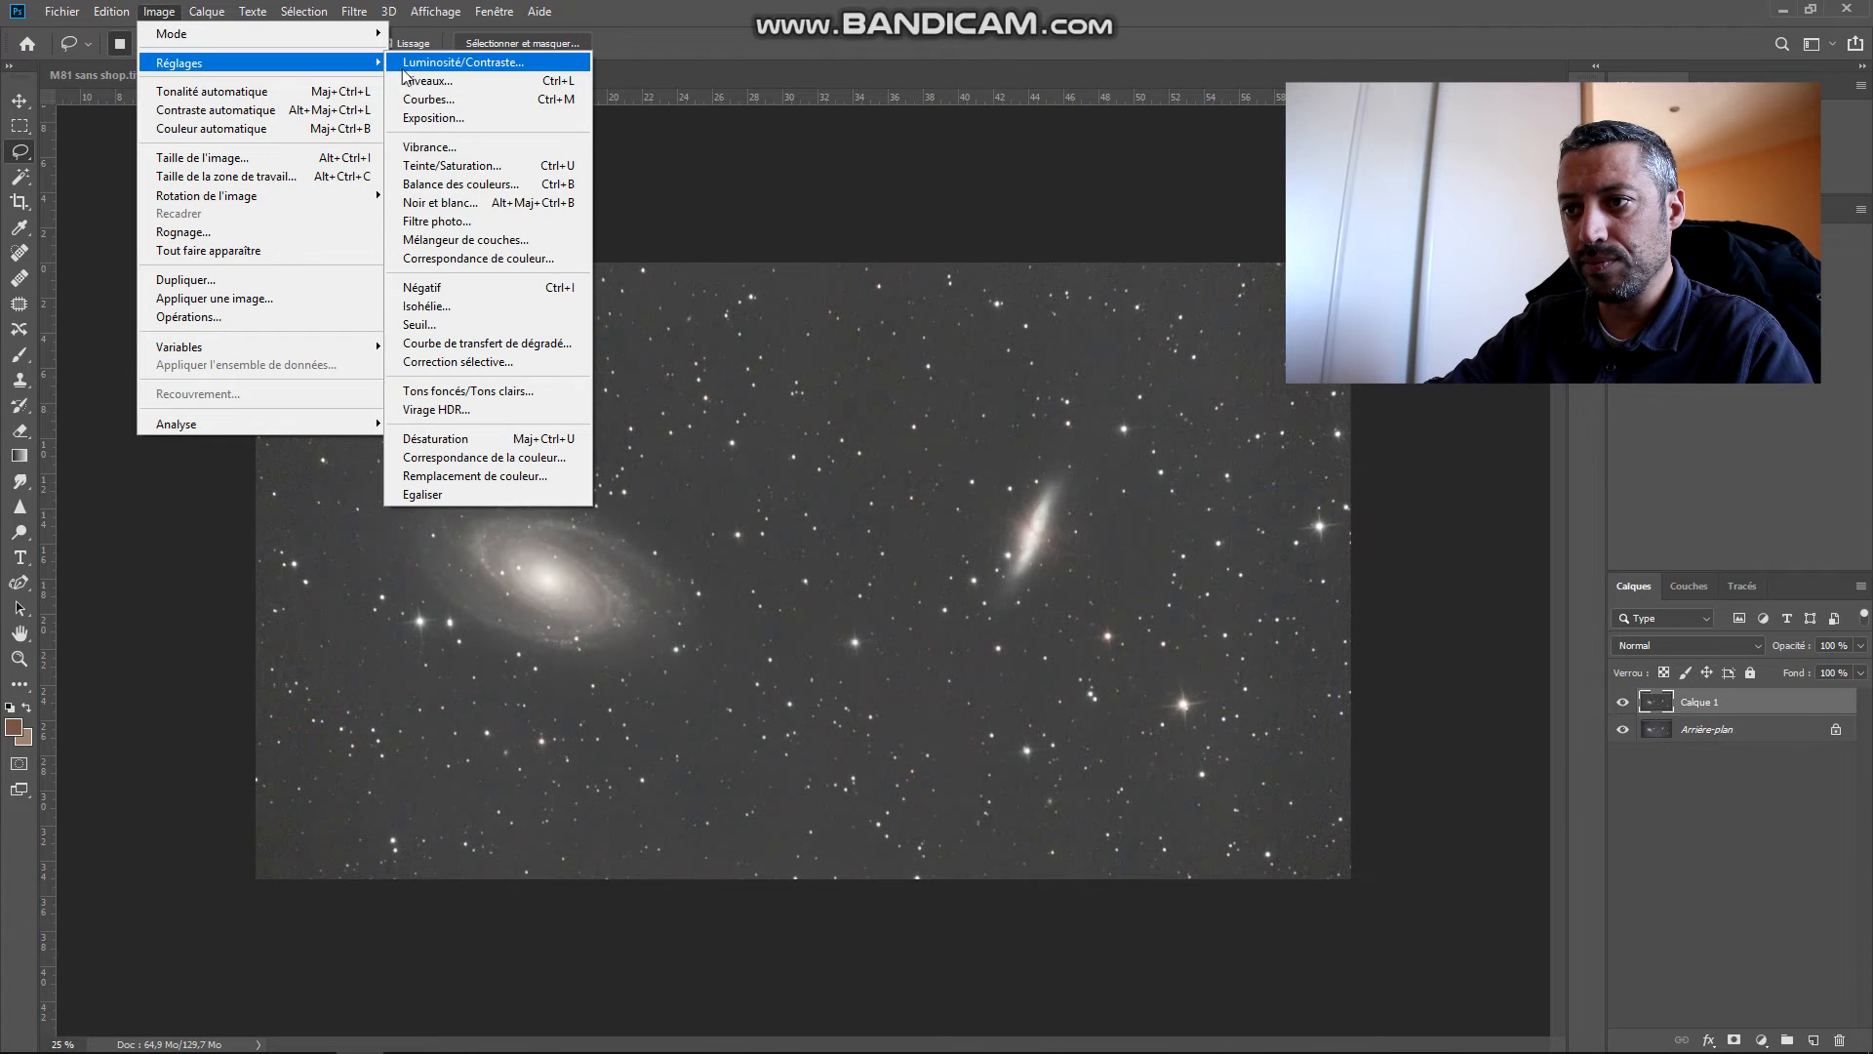
click(439, 81)
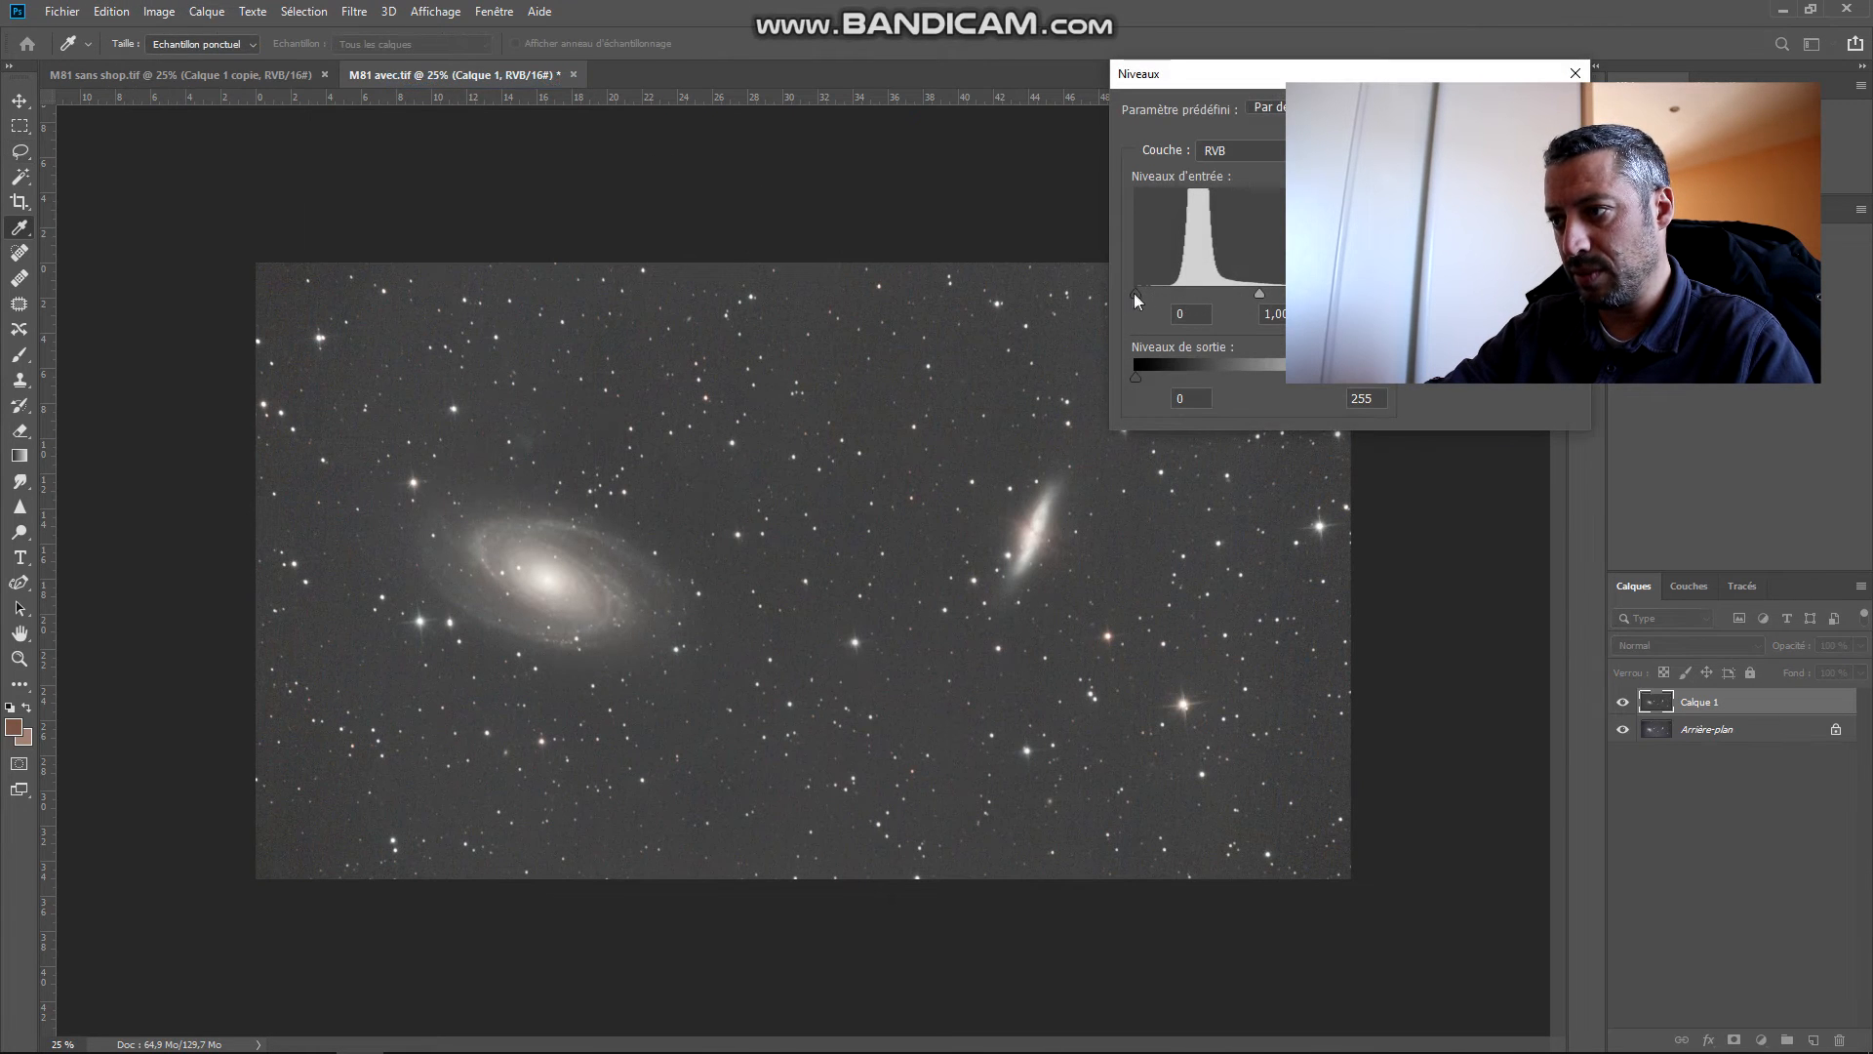
drag(1138, 292, 1170, 294)
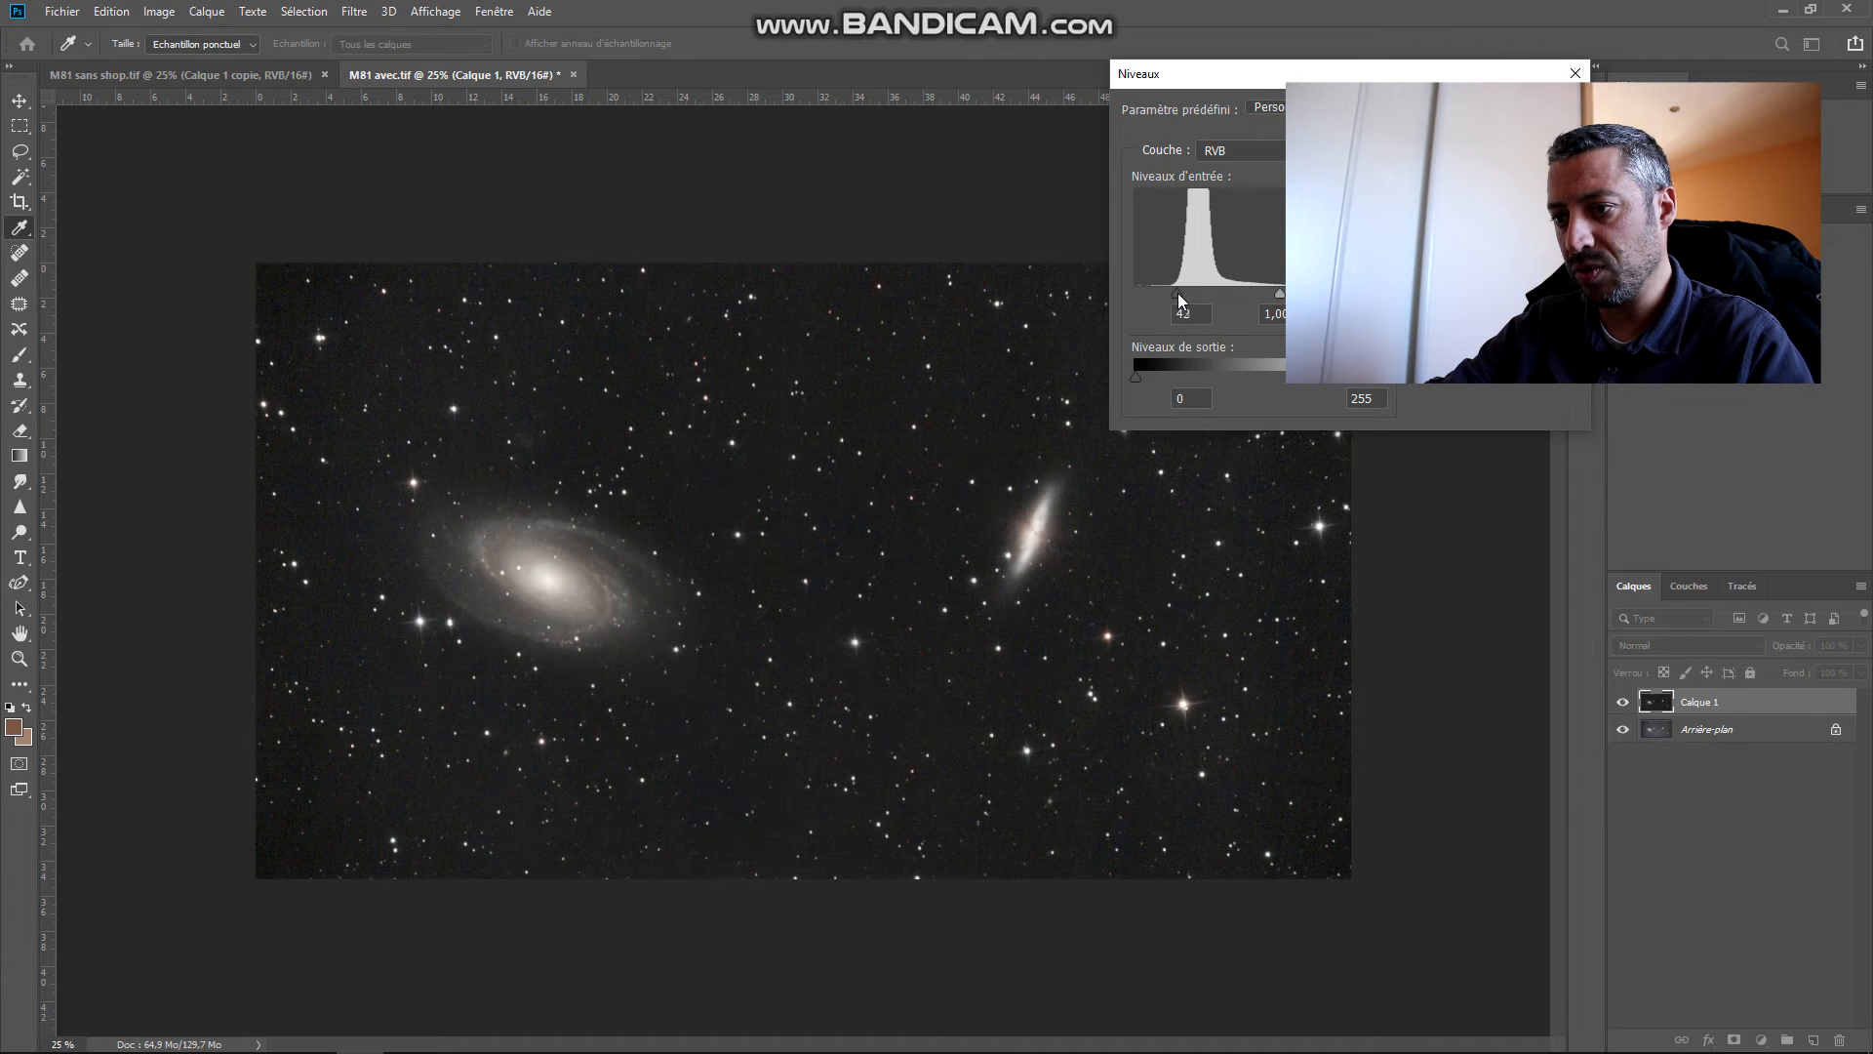
drag(1176, 292, 1174, 292)
key(Return)
key(l)
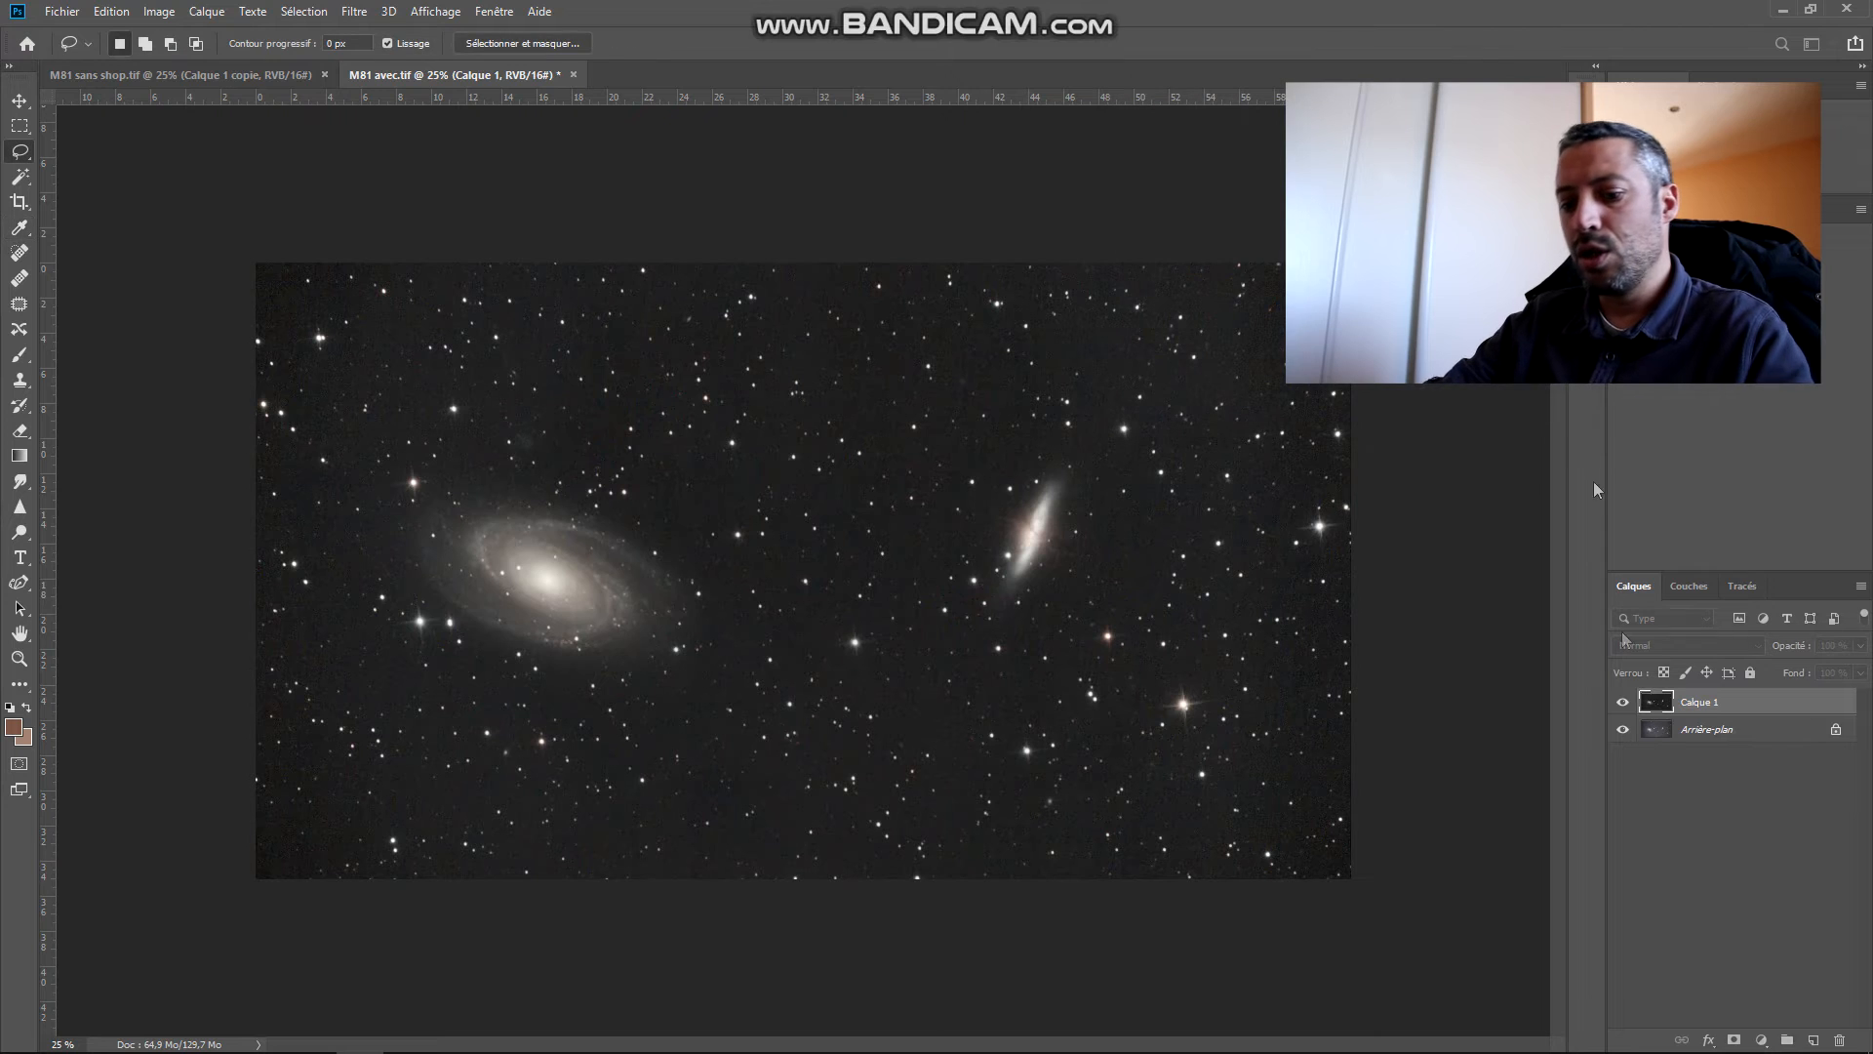
Step: Duplicate Calque 1 in M81 avec.tif and apply a High Pass filter with a 9.5-pixel radius to the copy
key(ctrl+j)
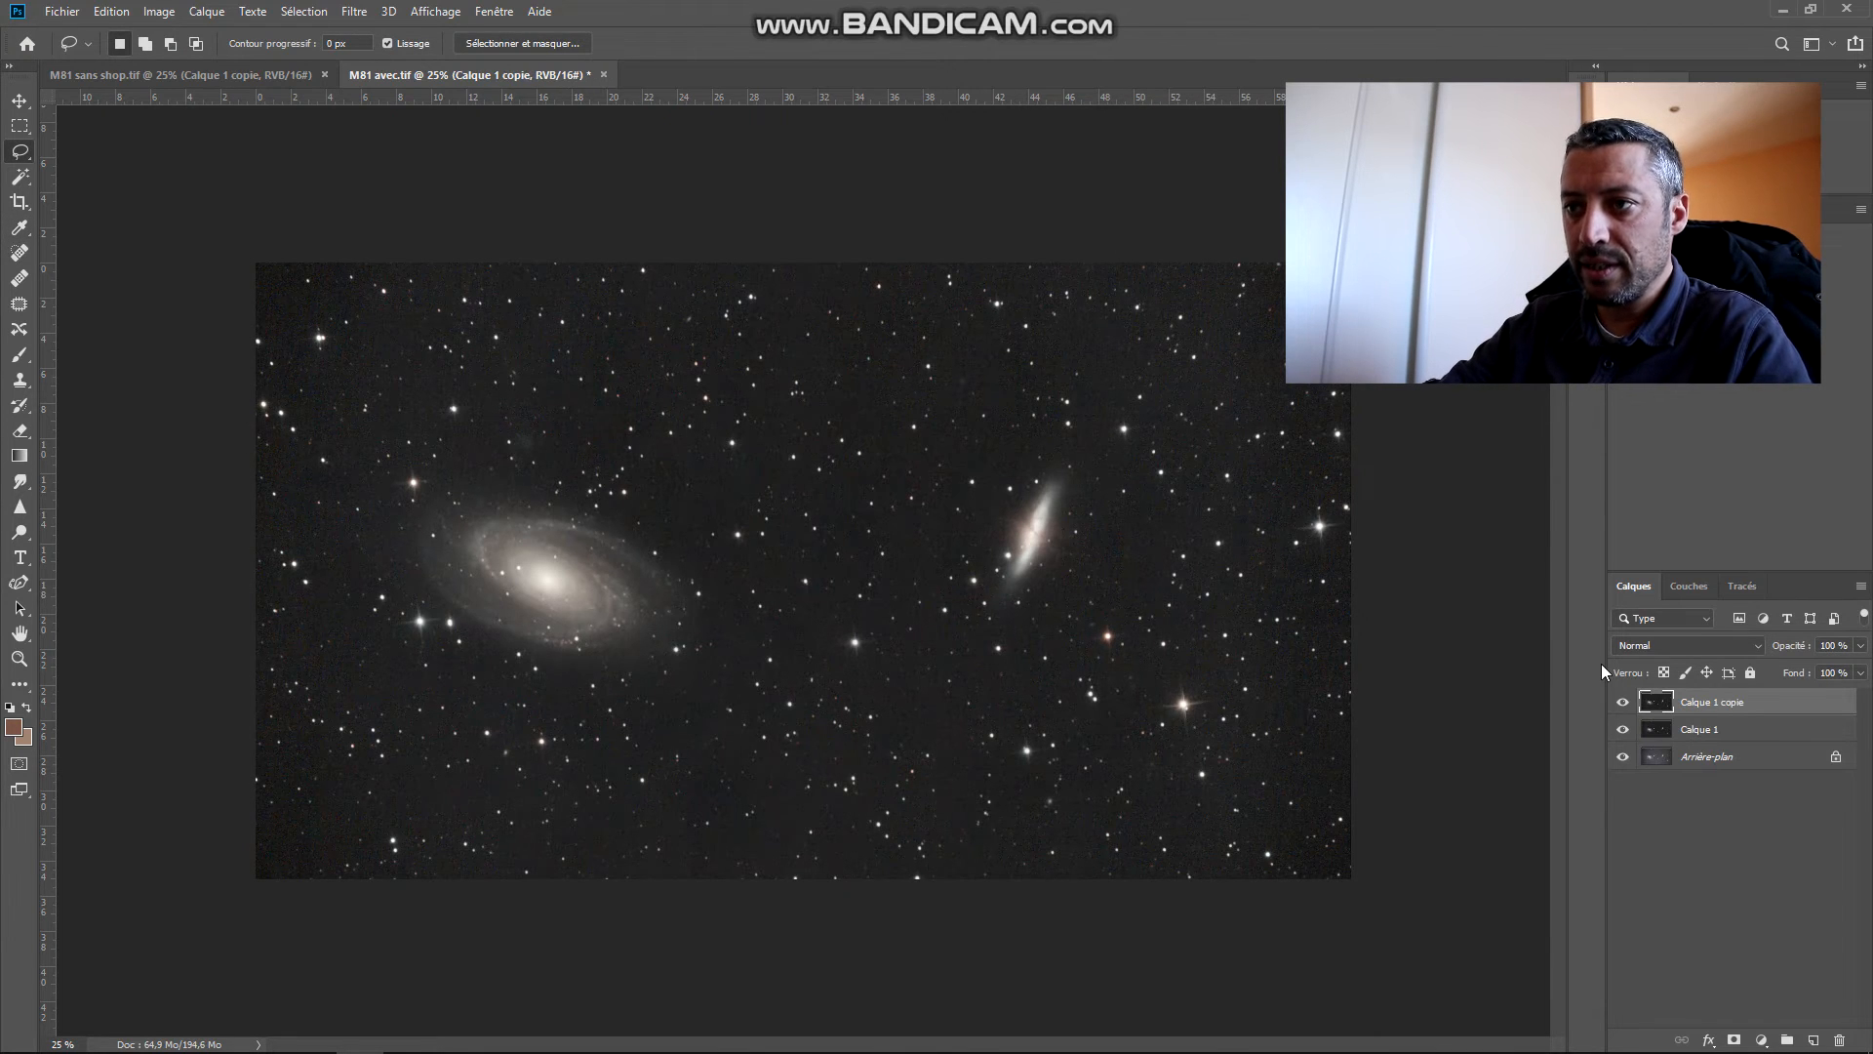
click(355, 11)
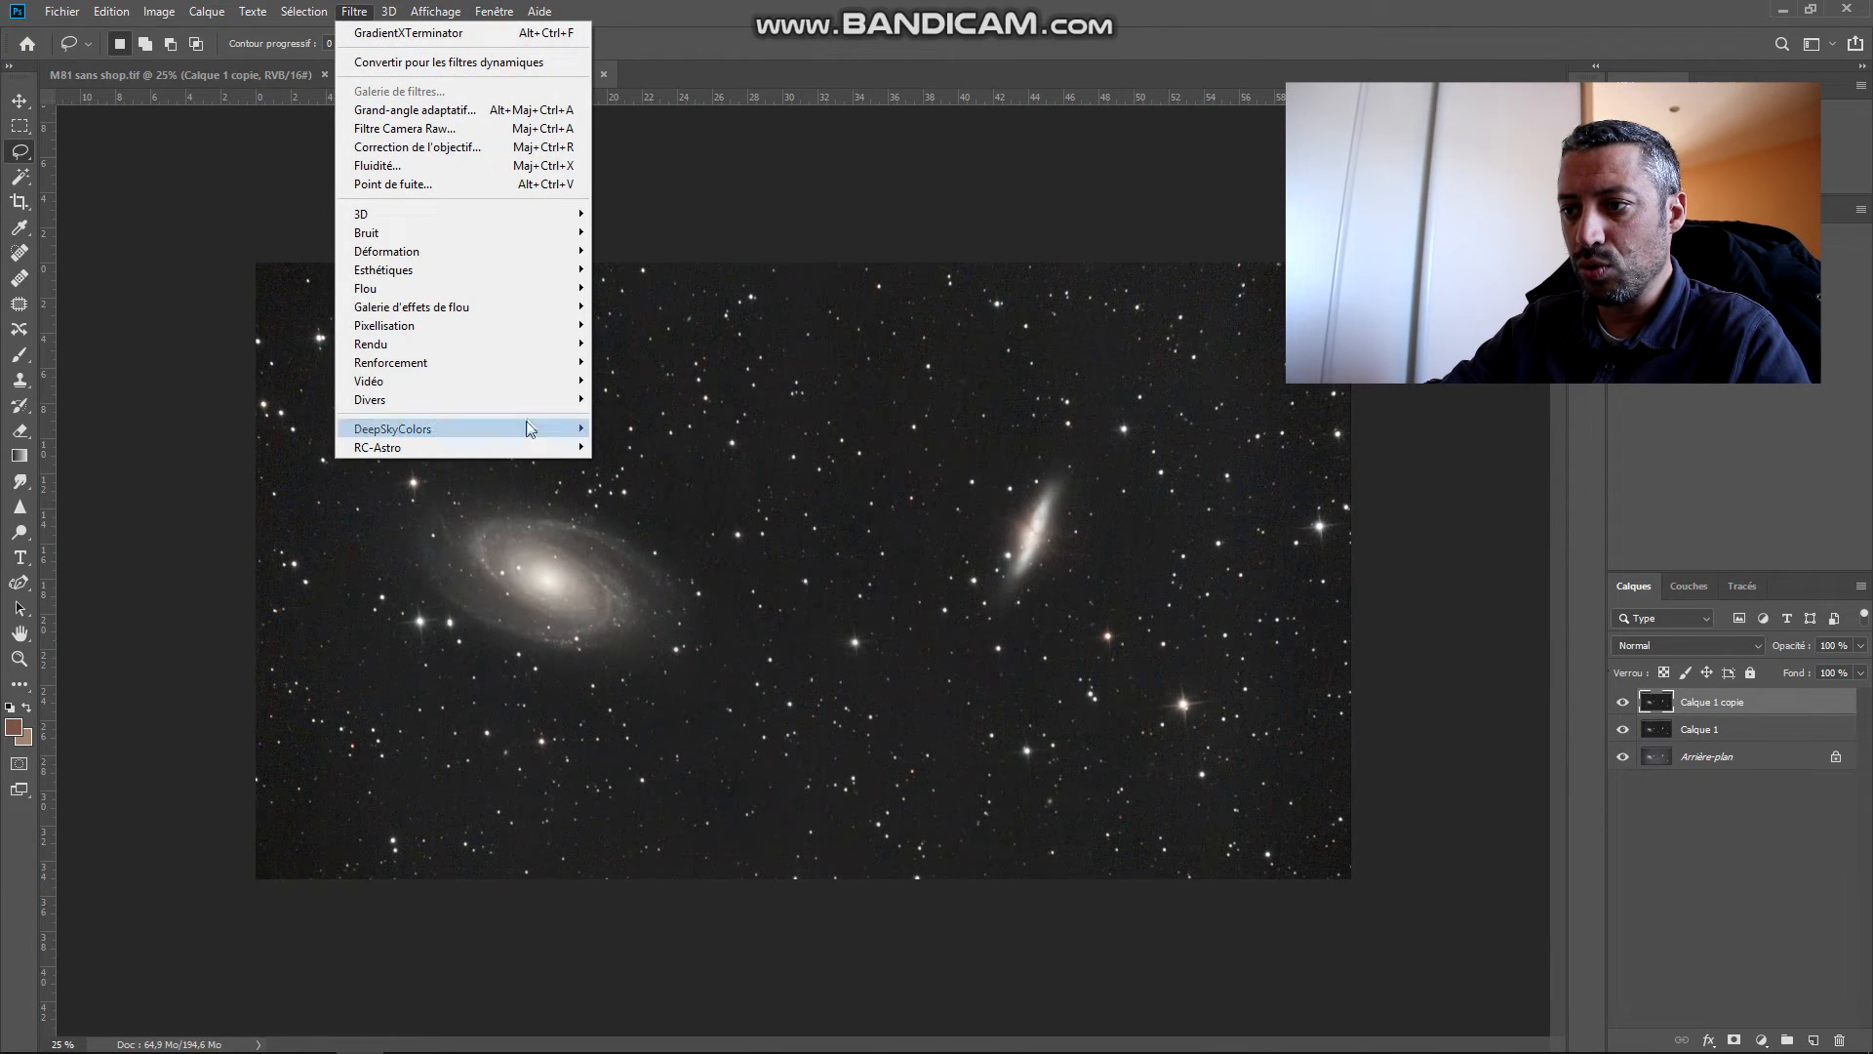
mouse_move(534, 399)
click(629, 453)
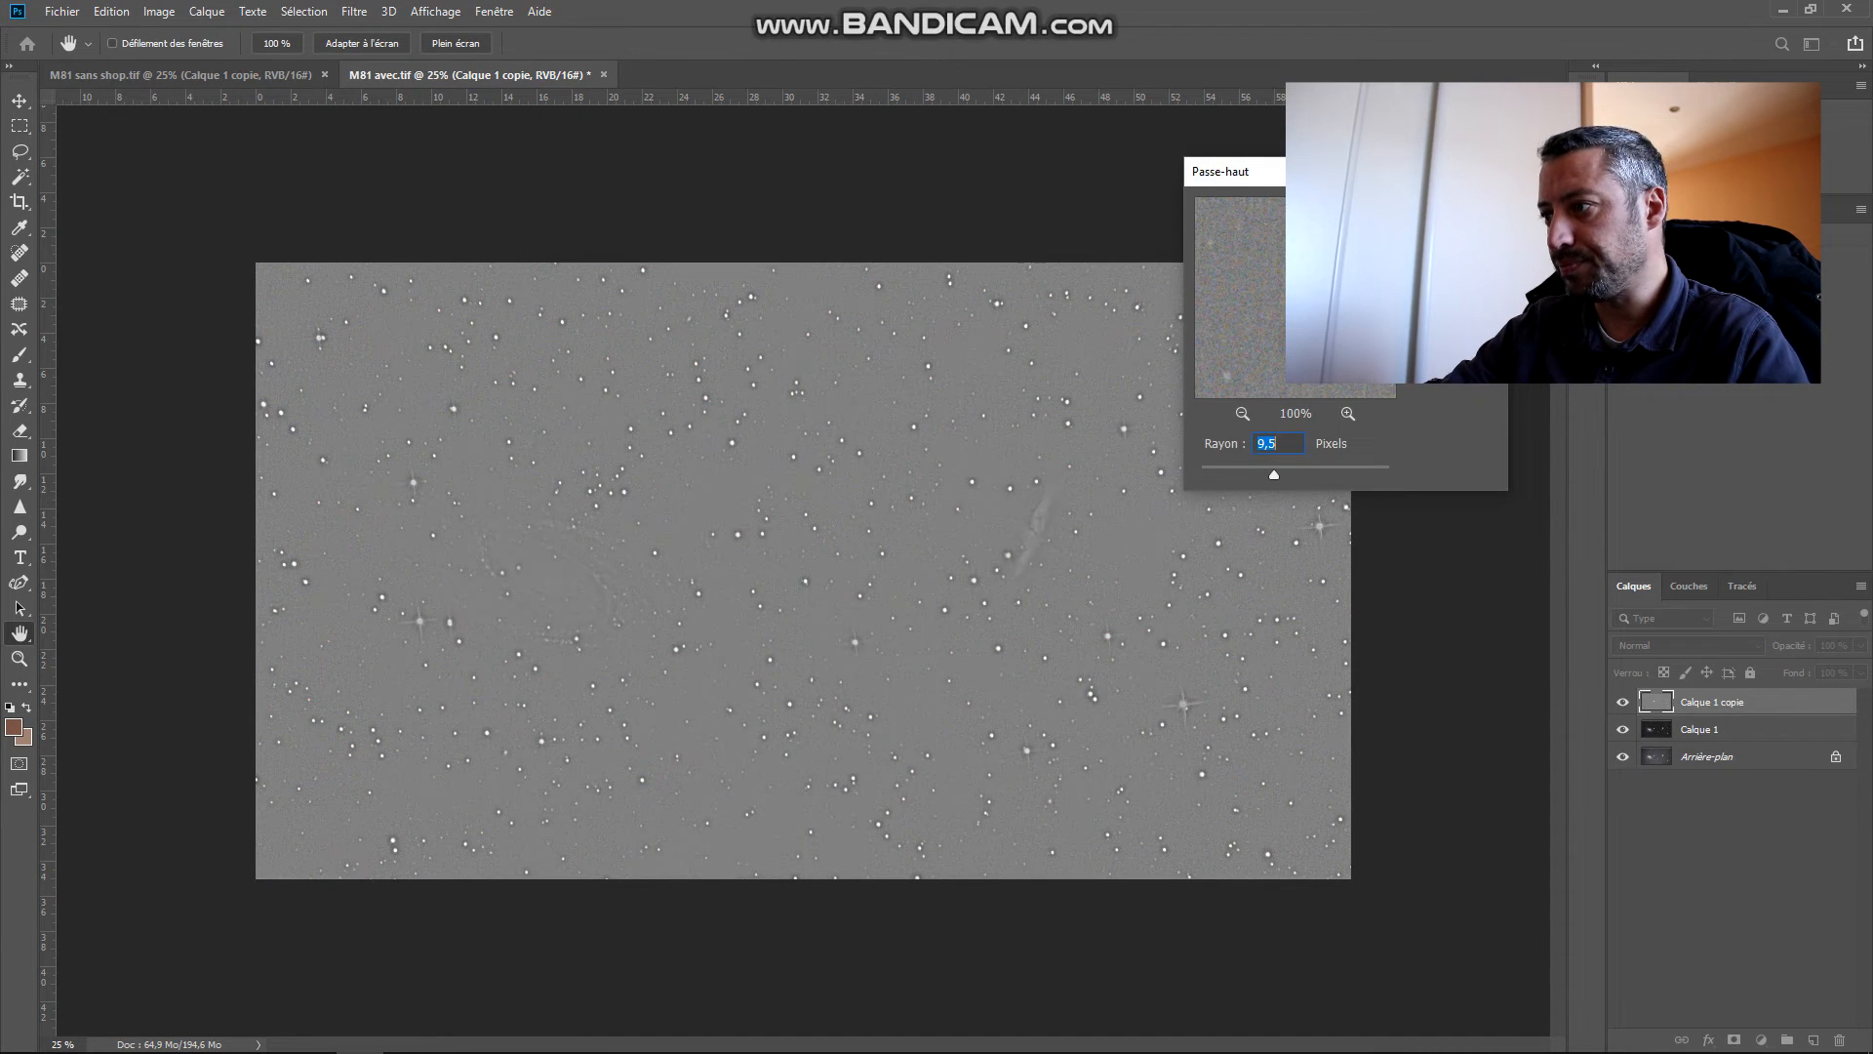
key(Return)
Step: Set the high-pass layer Calque 1 copie to 75% opacity and the Incrustation blend mode
click(1860, 647)
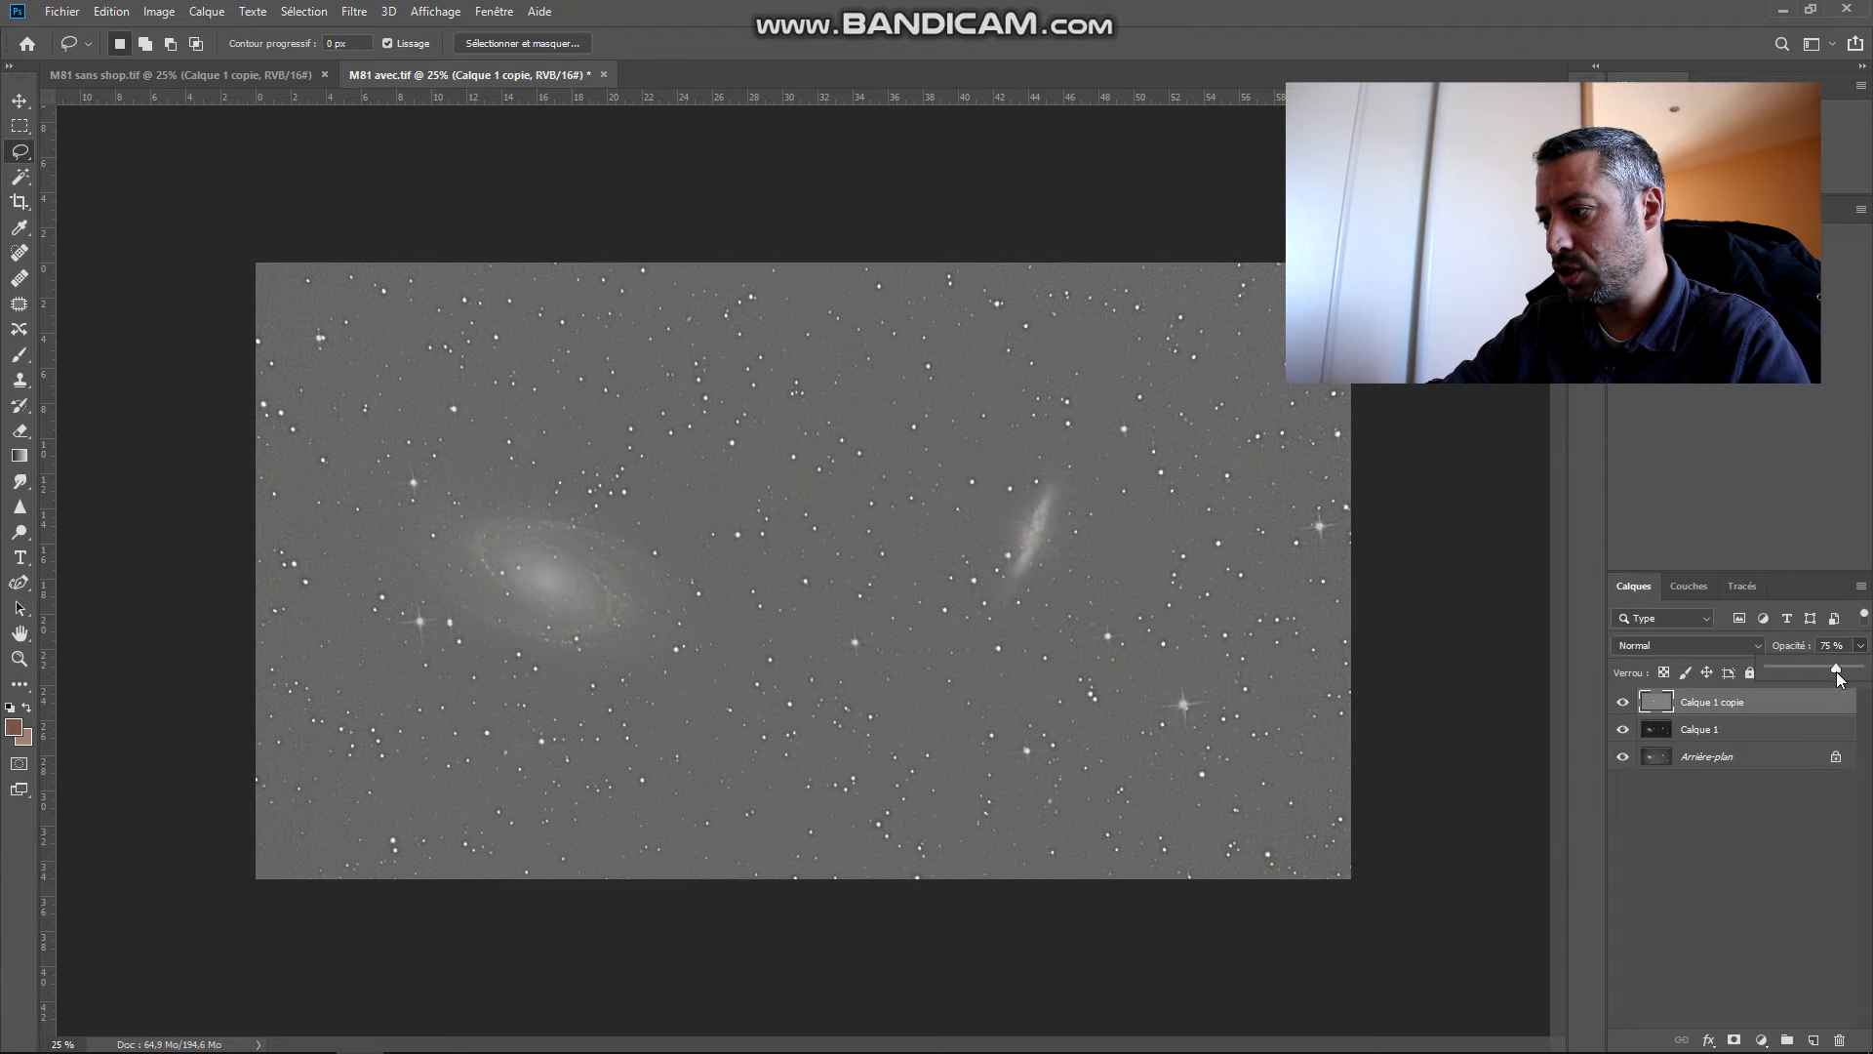
click(1756, 647)
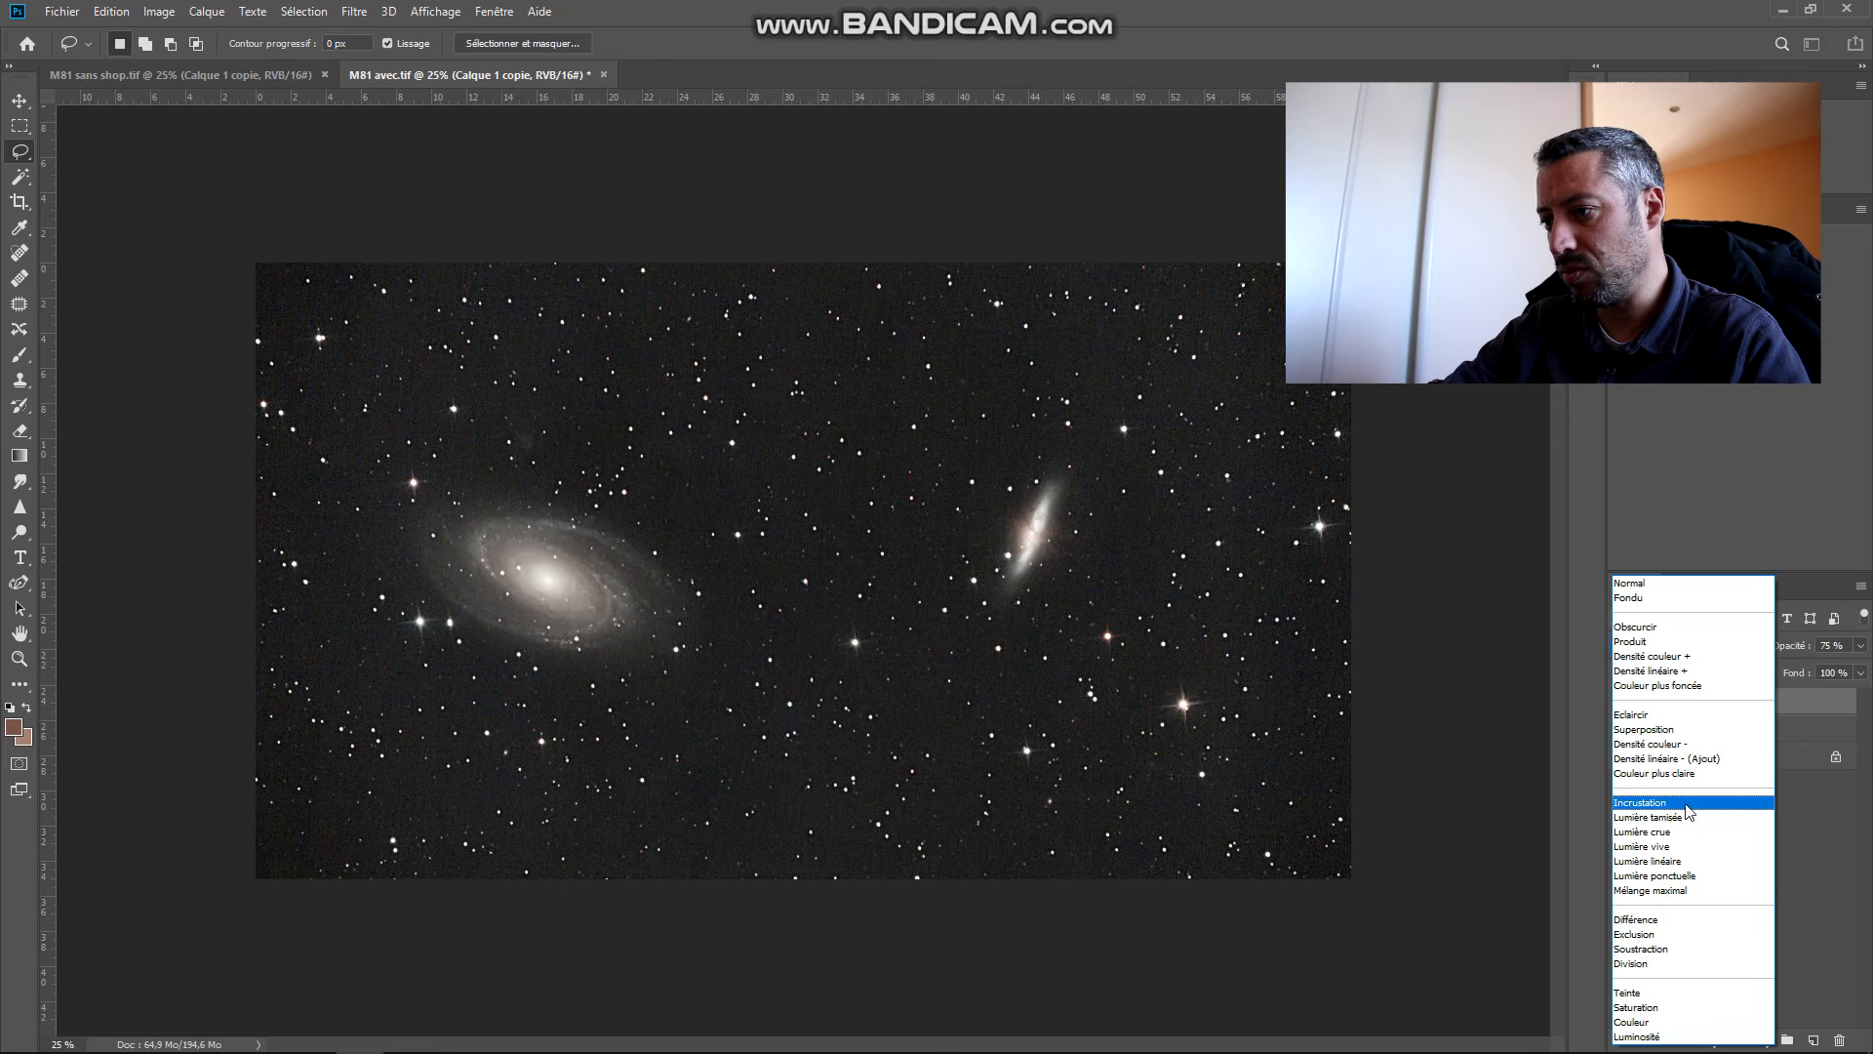
click(1688, 805)
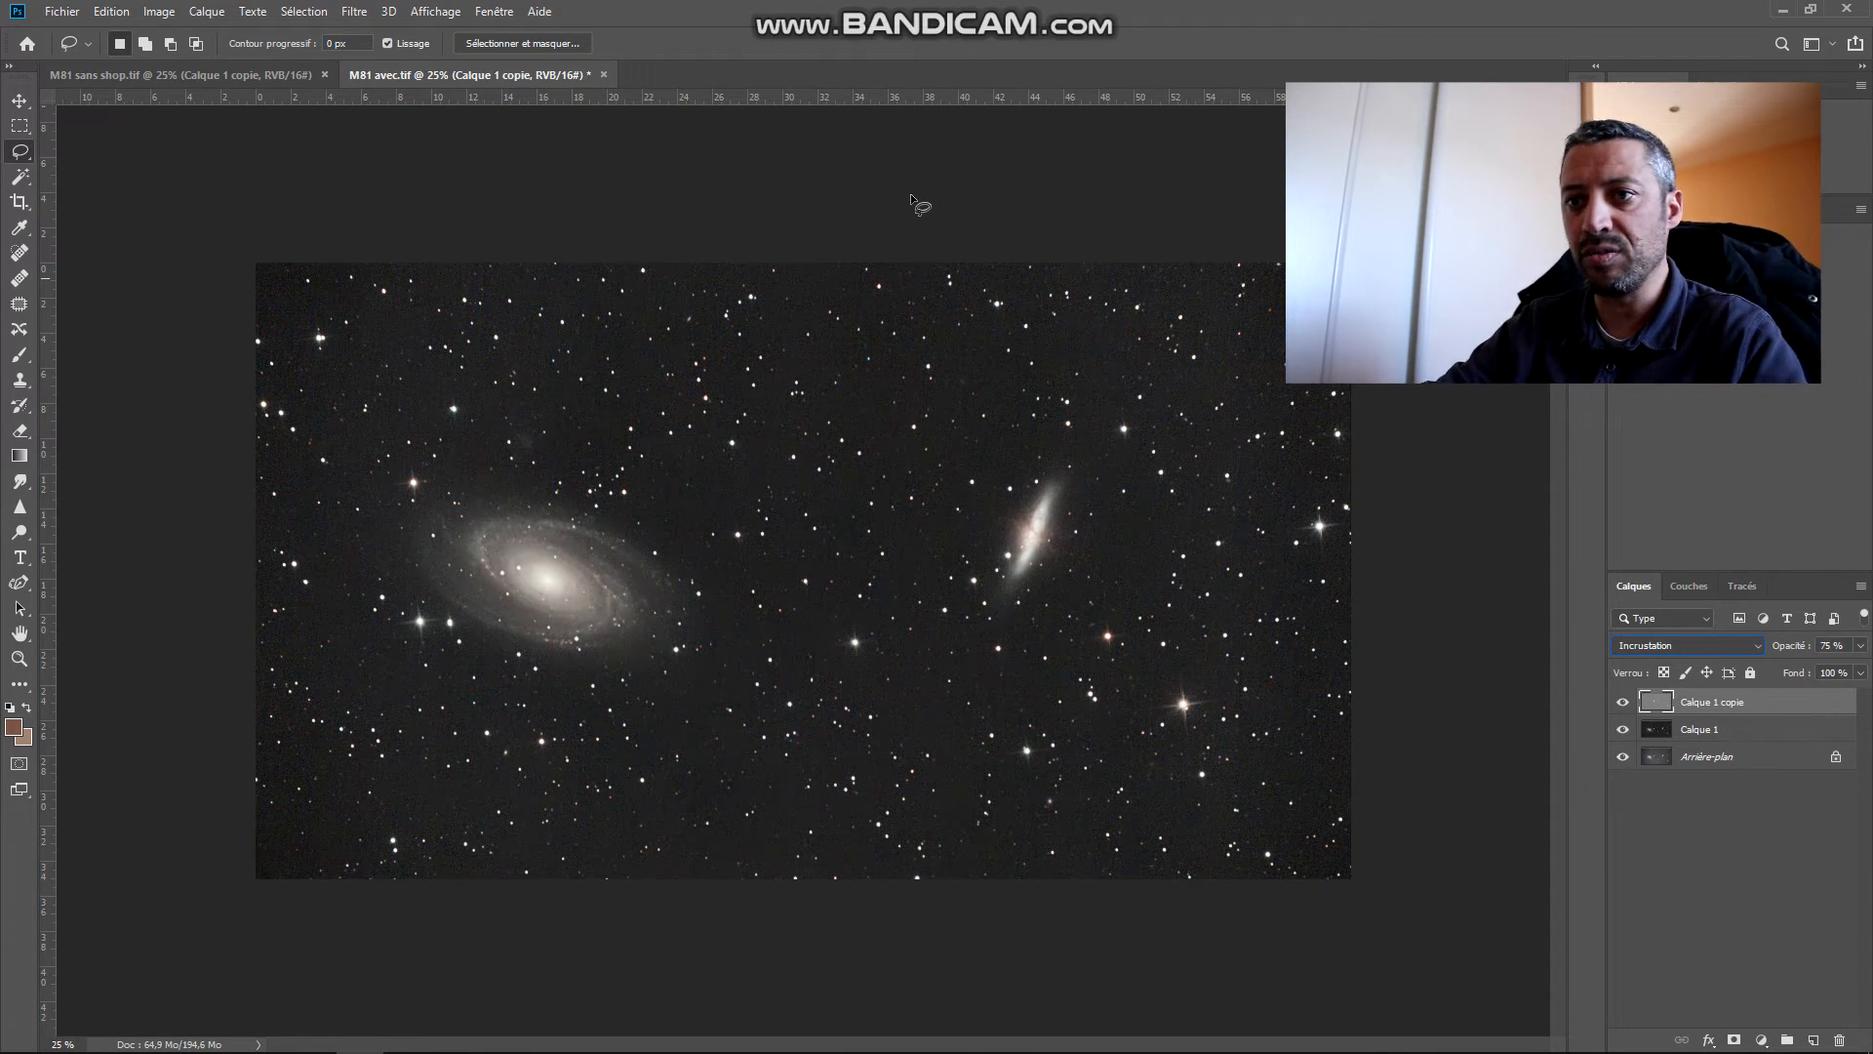
Step: Save the layered image as M81 avec shop.tif in the 2019 03 24 m81 folder, replacing the existing file
click(62, 11)
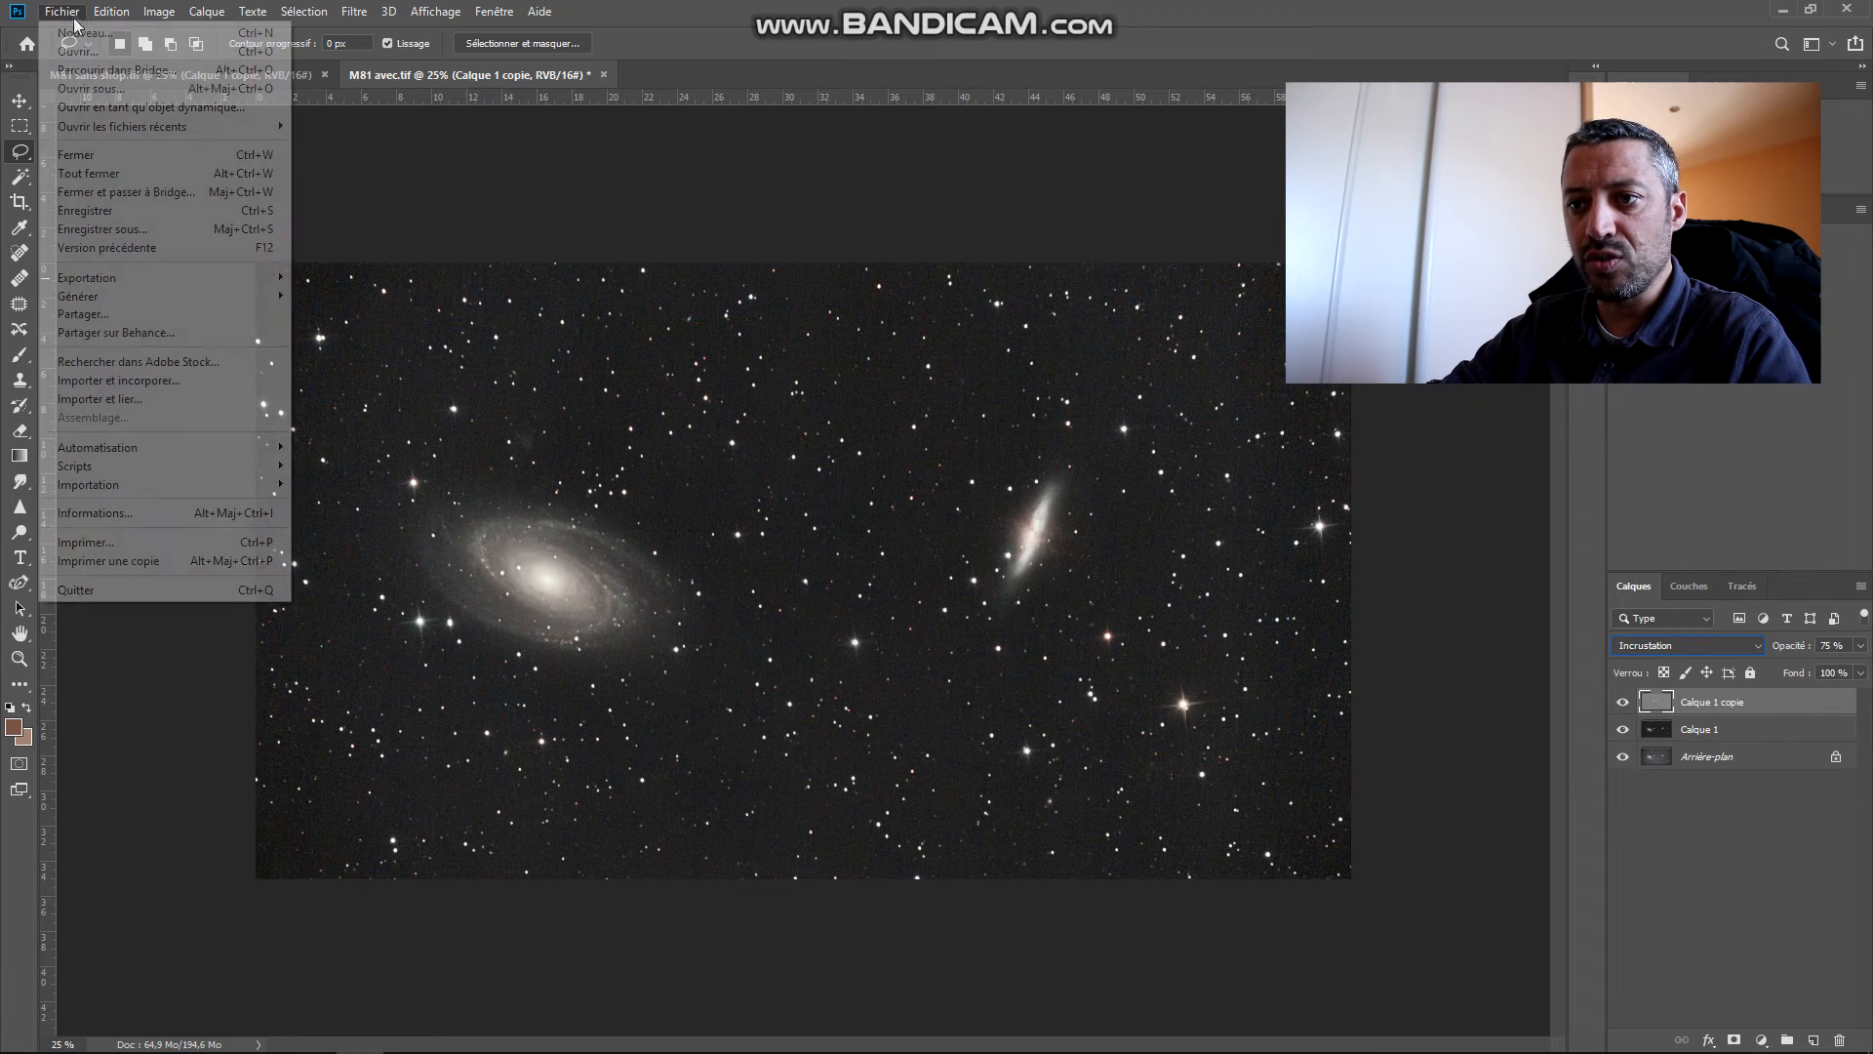
click(146, 229)
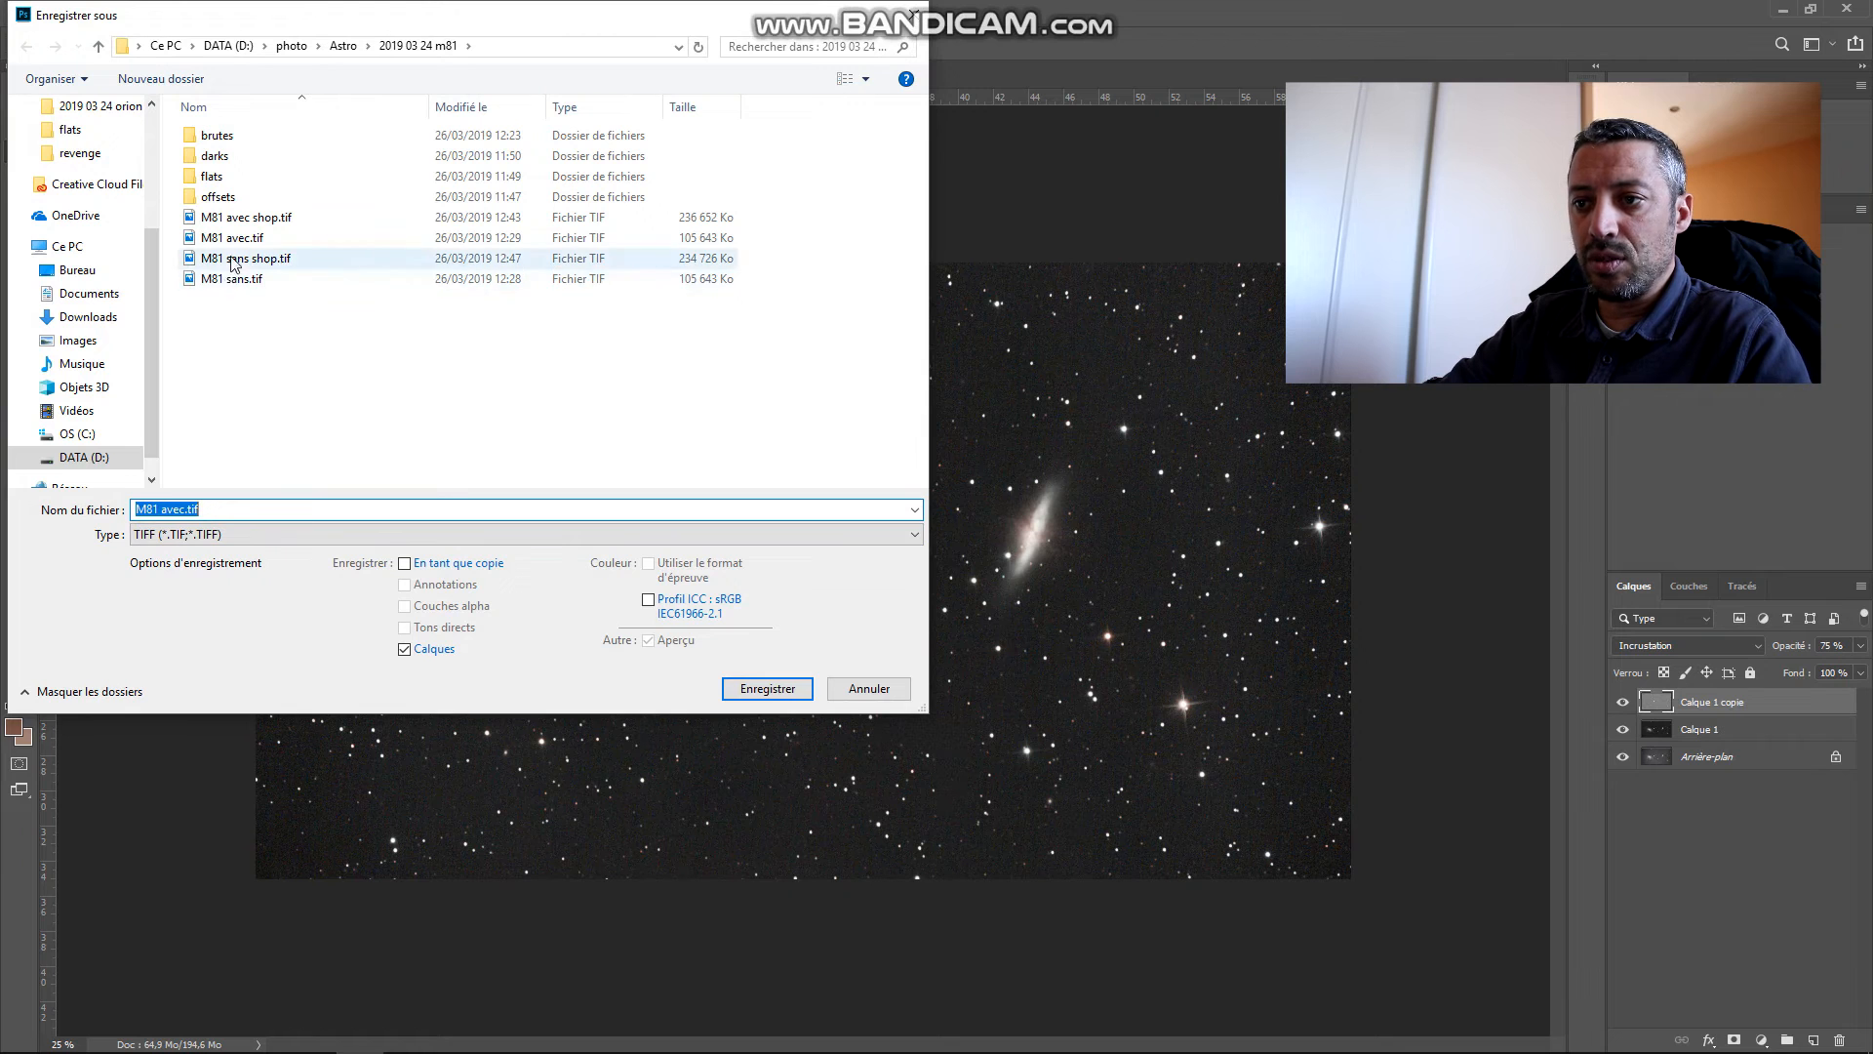
click(250, 218)
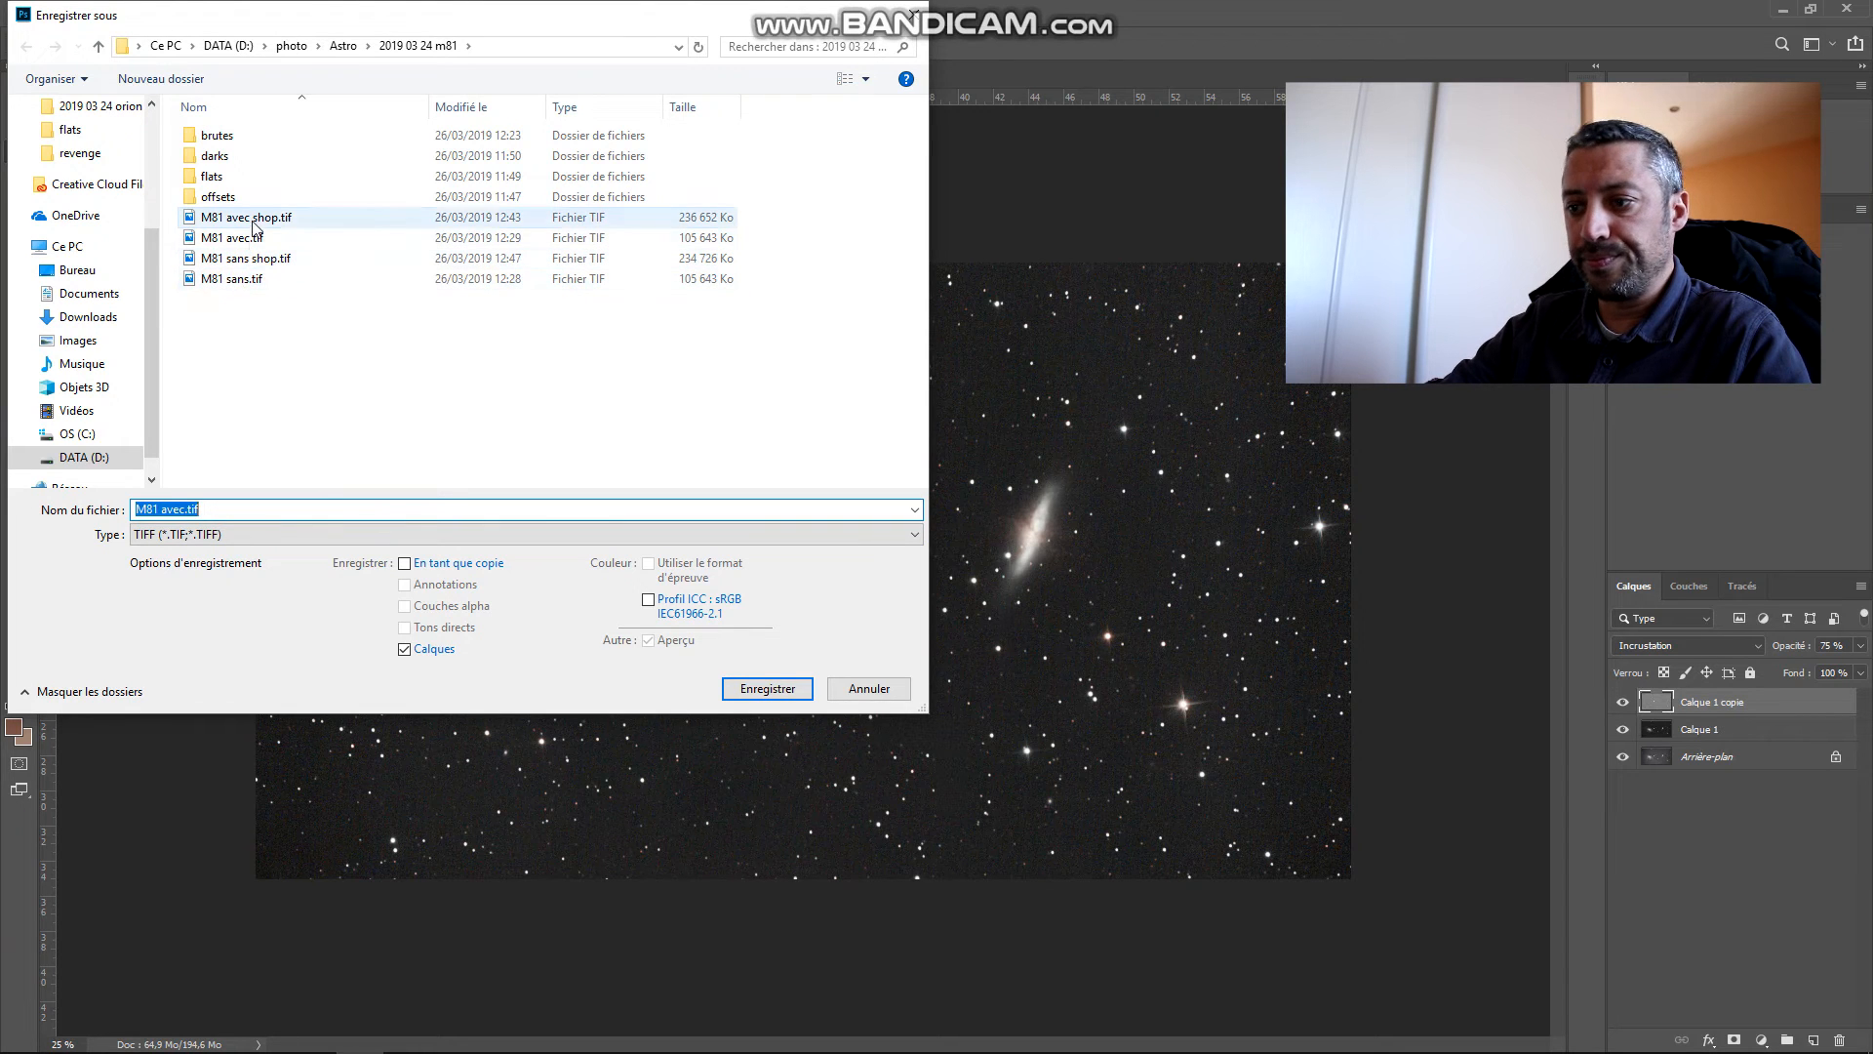
click(800, 699)
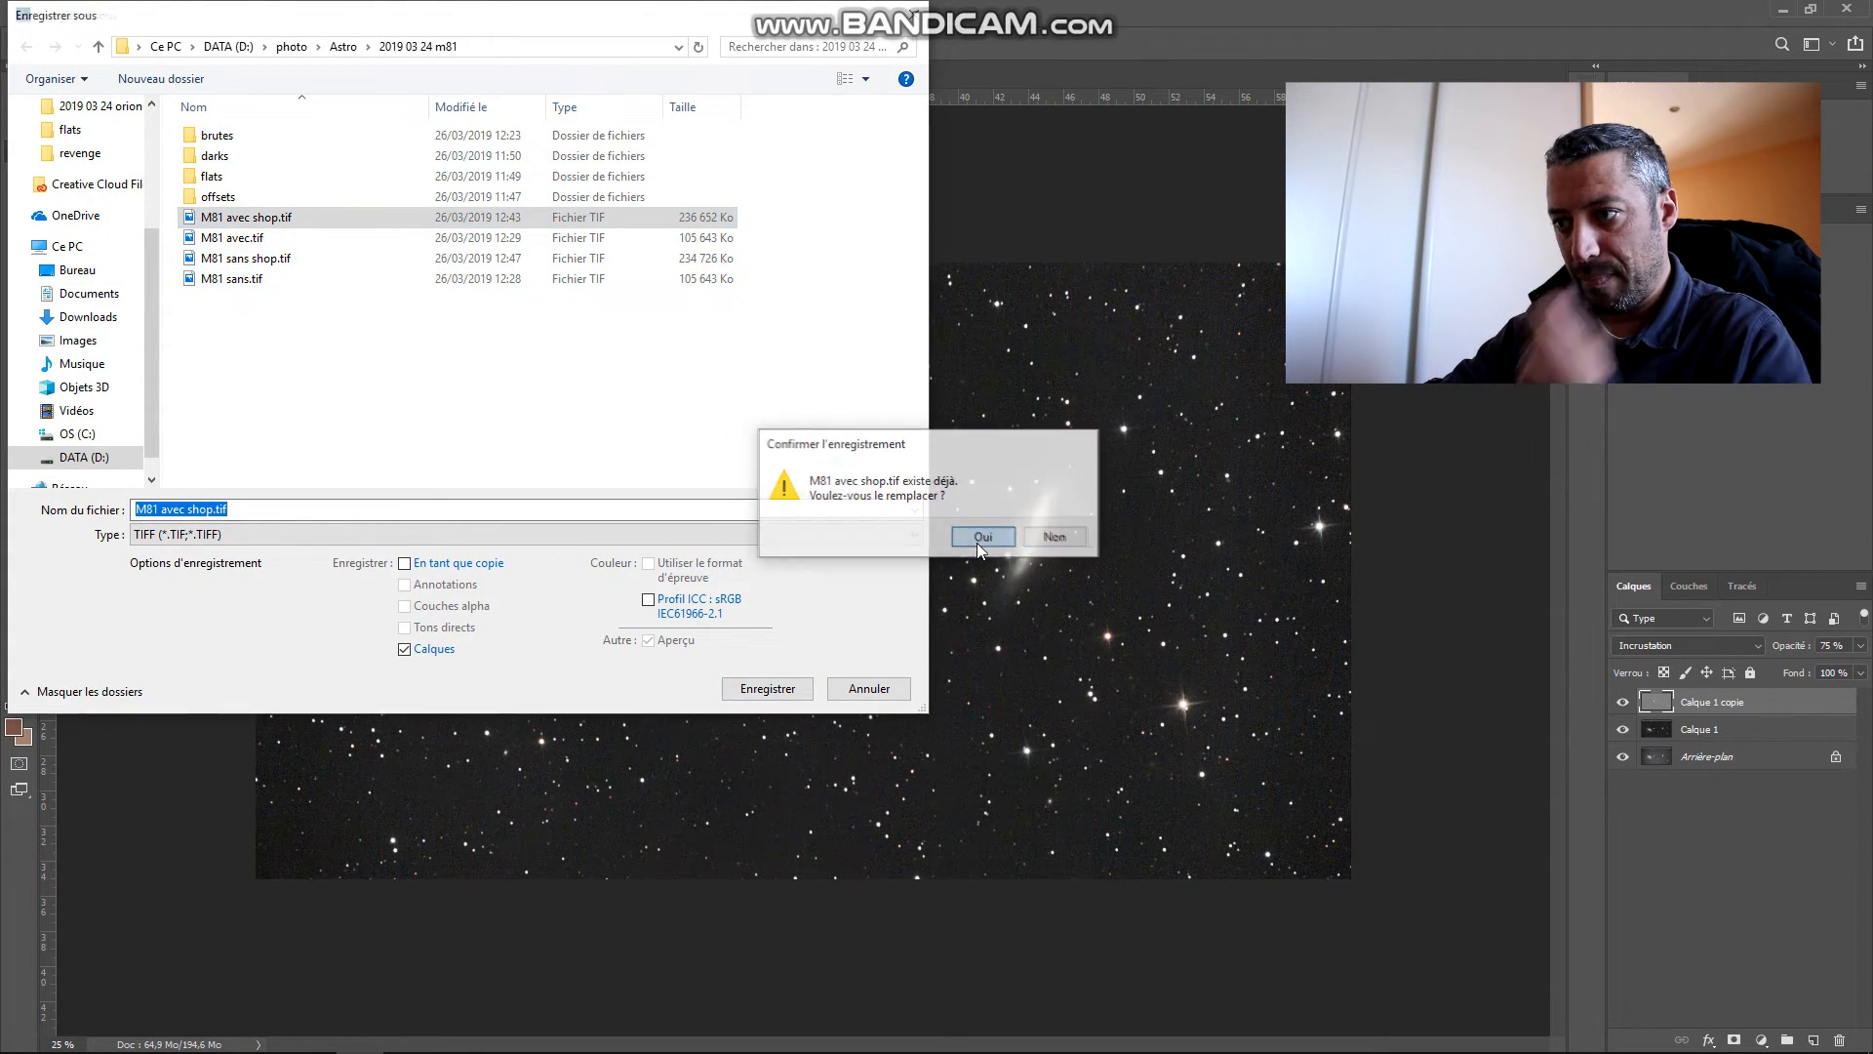
click(979, 543)
key(Return)
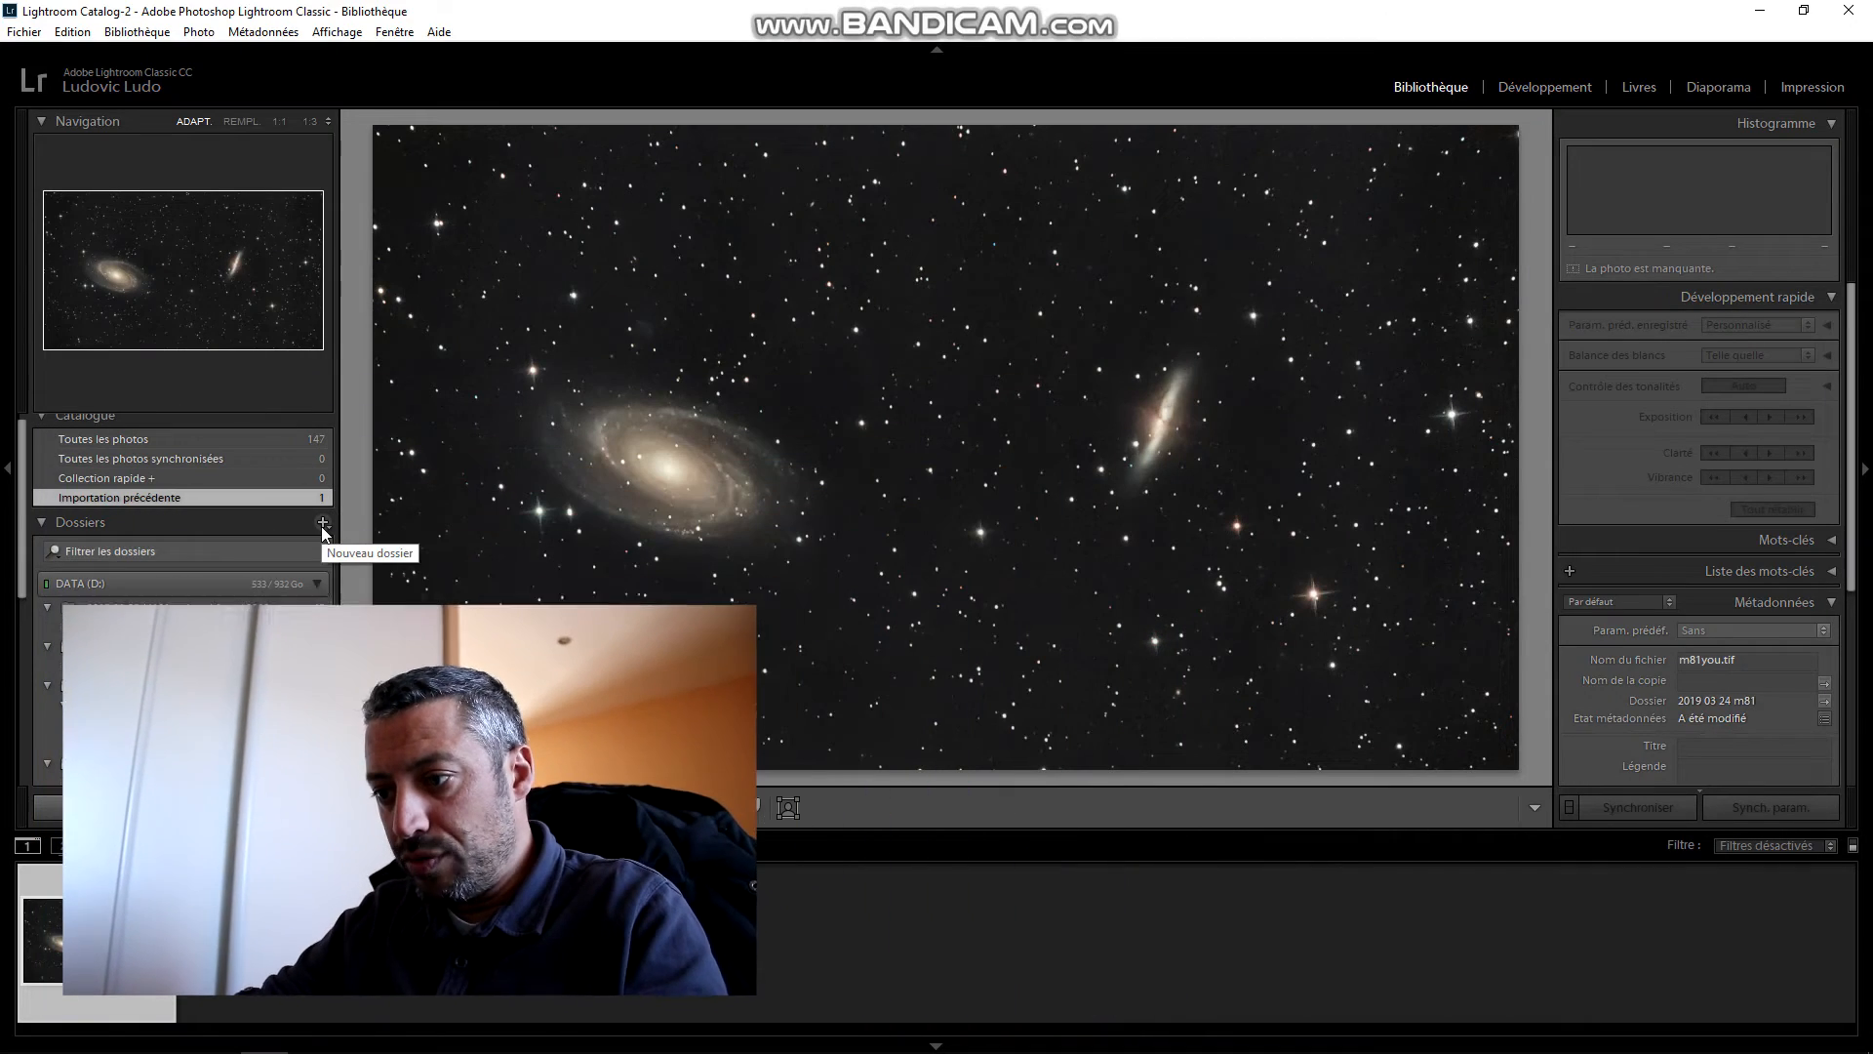
Step: Switch to Lightroom and import the two Photoshop-processed M81 TIFF files from the 2019 03 24 m81 folder
click(325, 527)
click(375, 661)
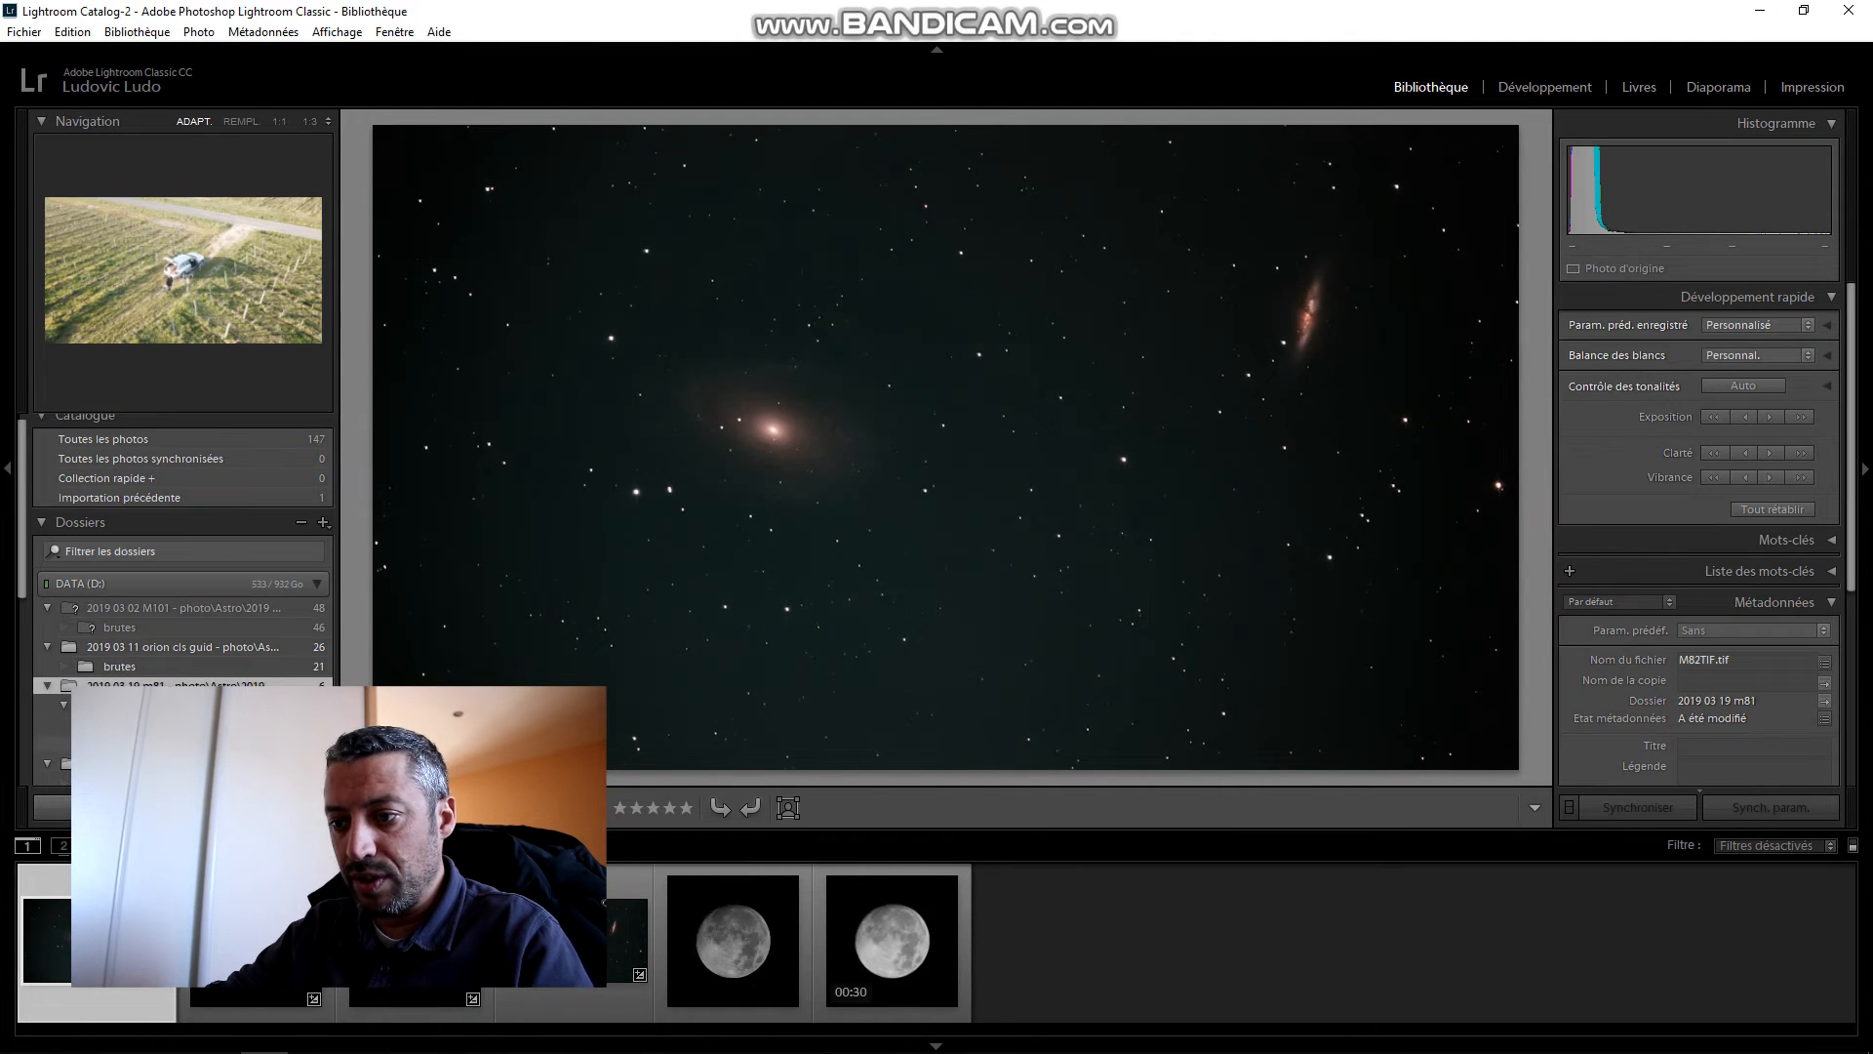
scroll(180, 547, down, 3)
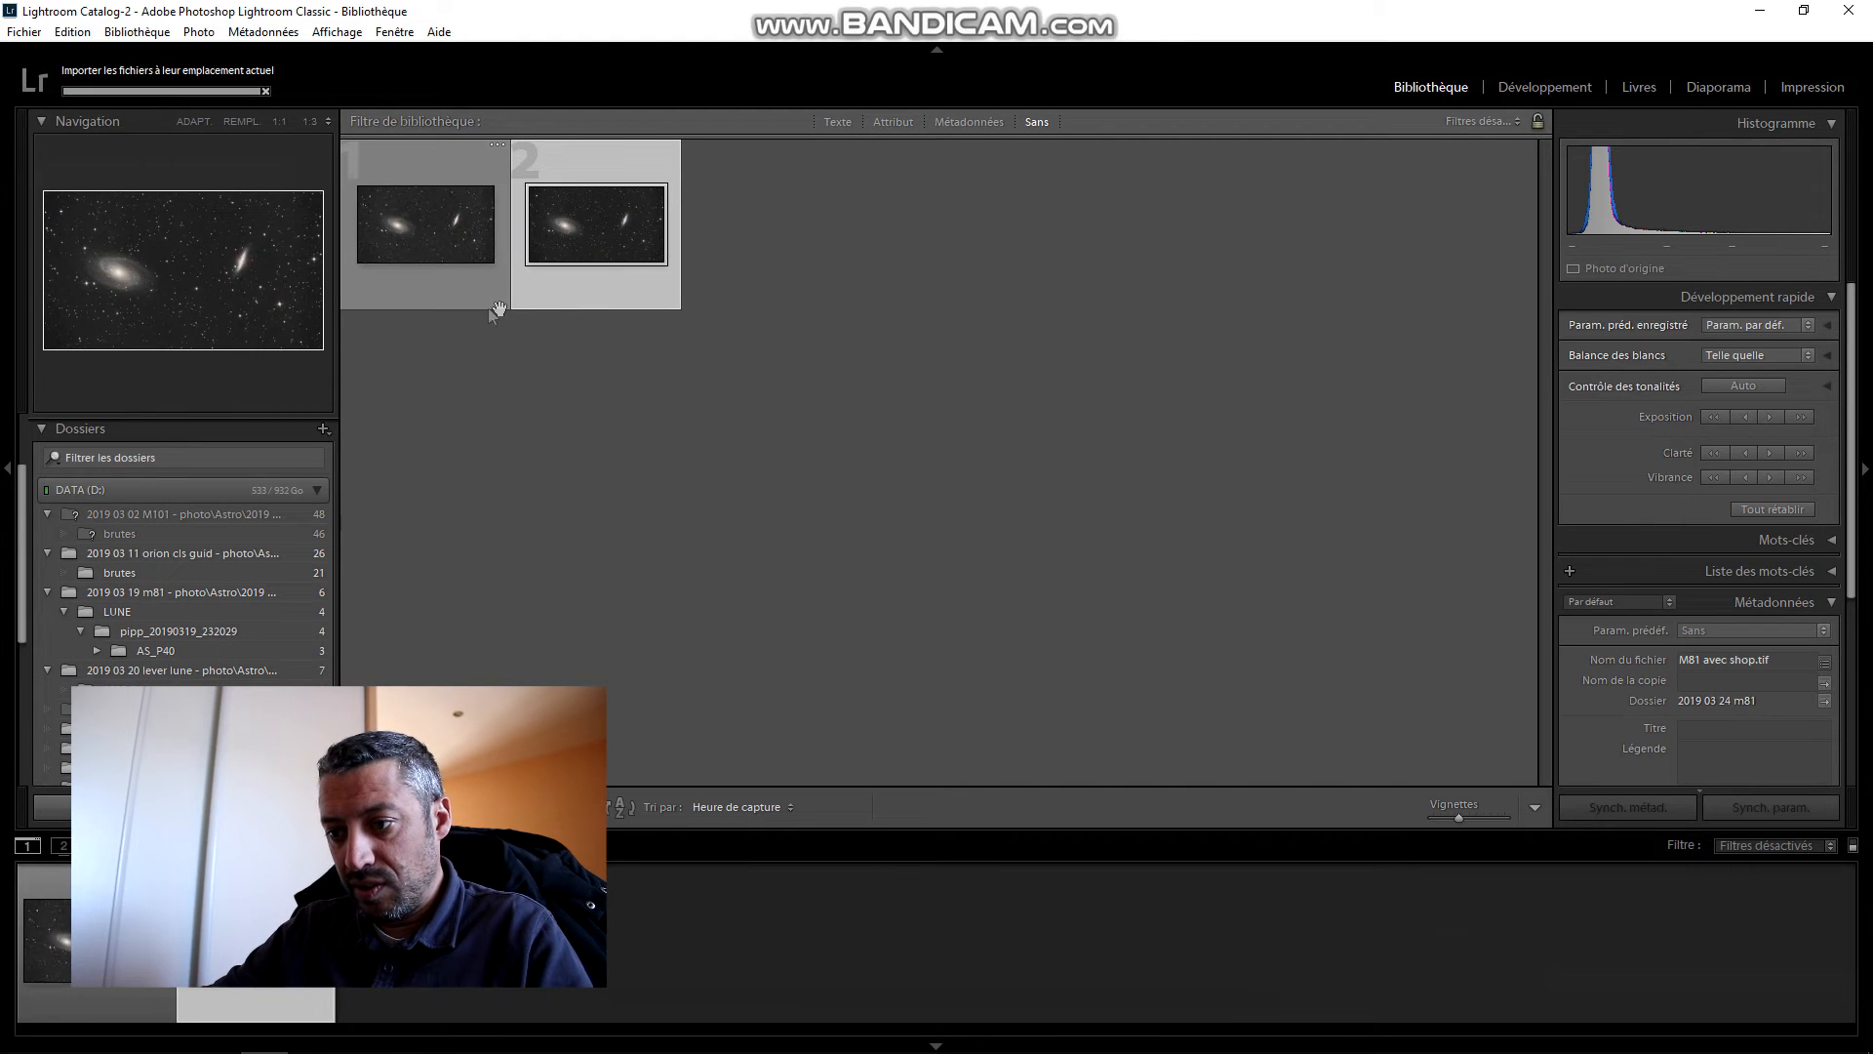
Step: Compare the two imported M81 images side by side in Survey view with both side panels hidden
ctrl+click(463, 297)
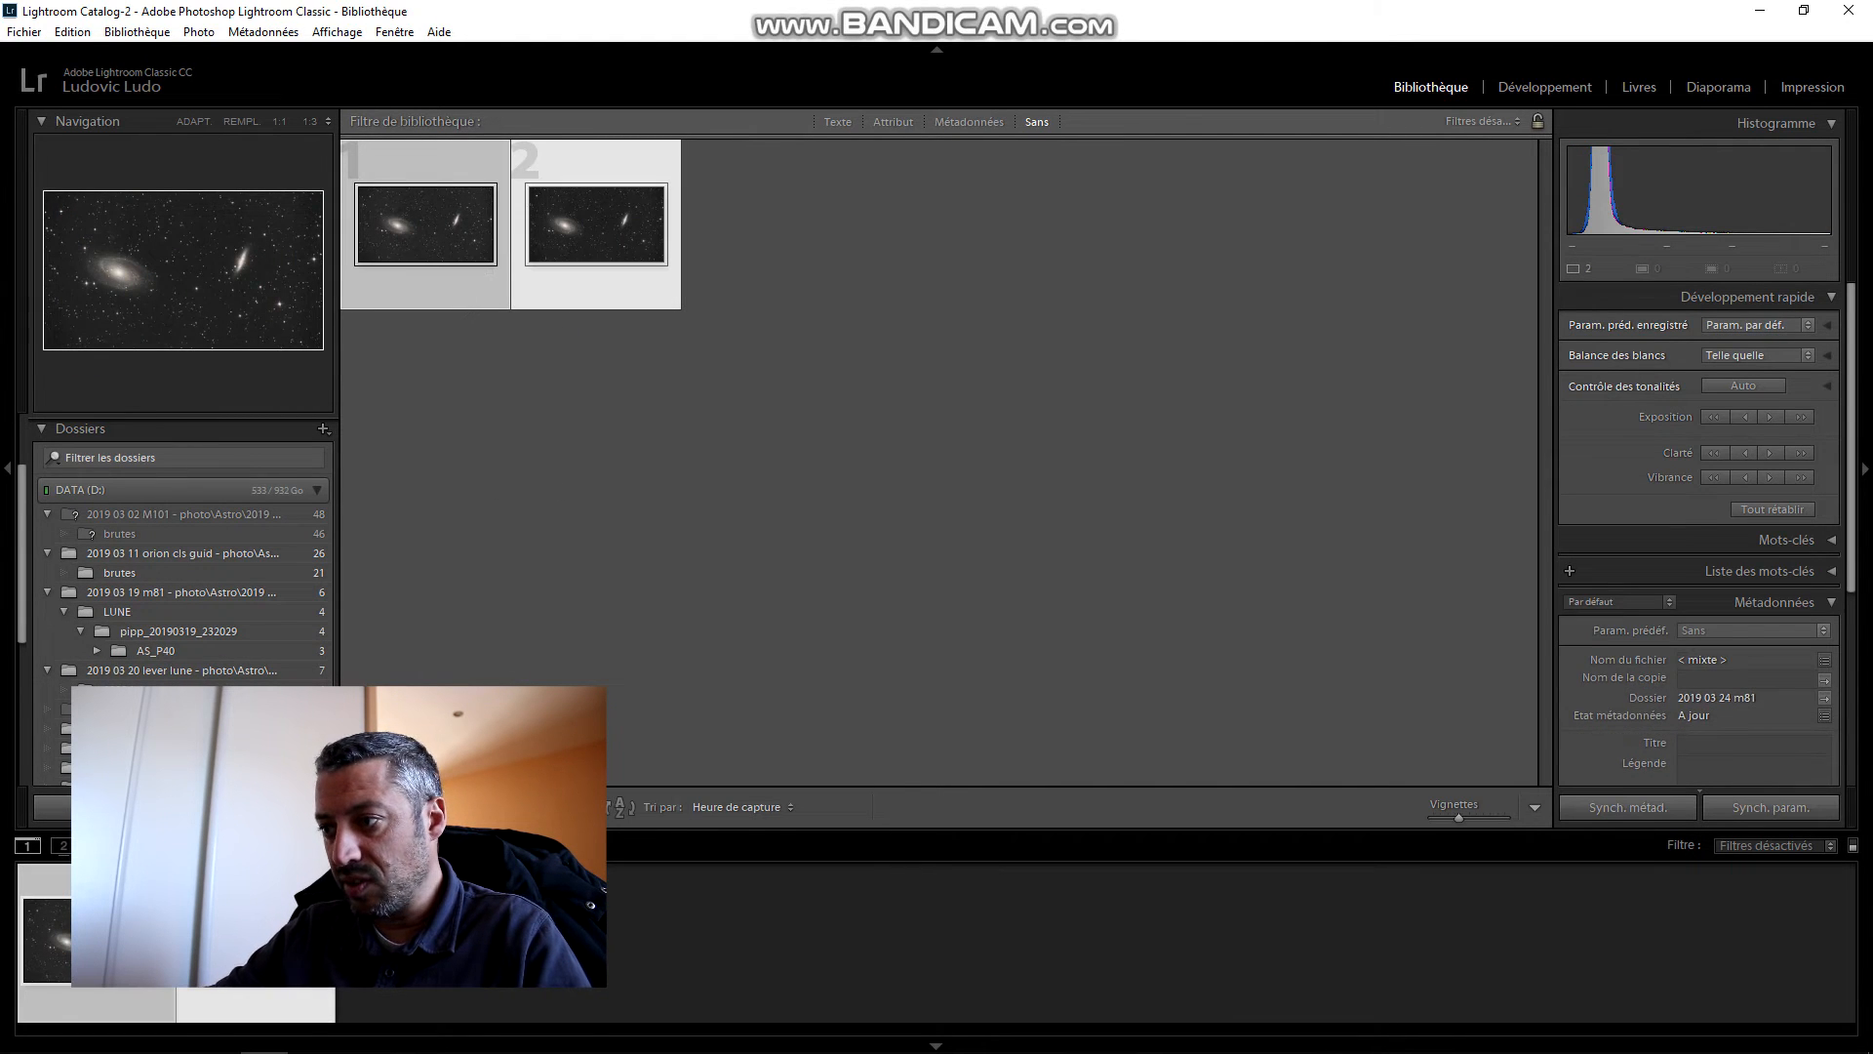
key(n)
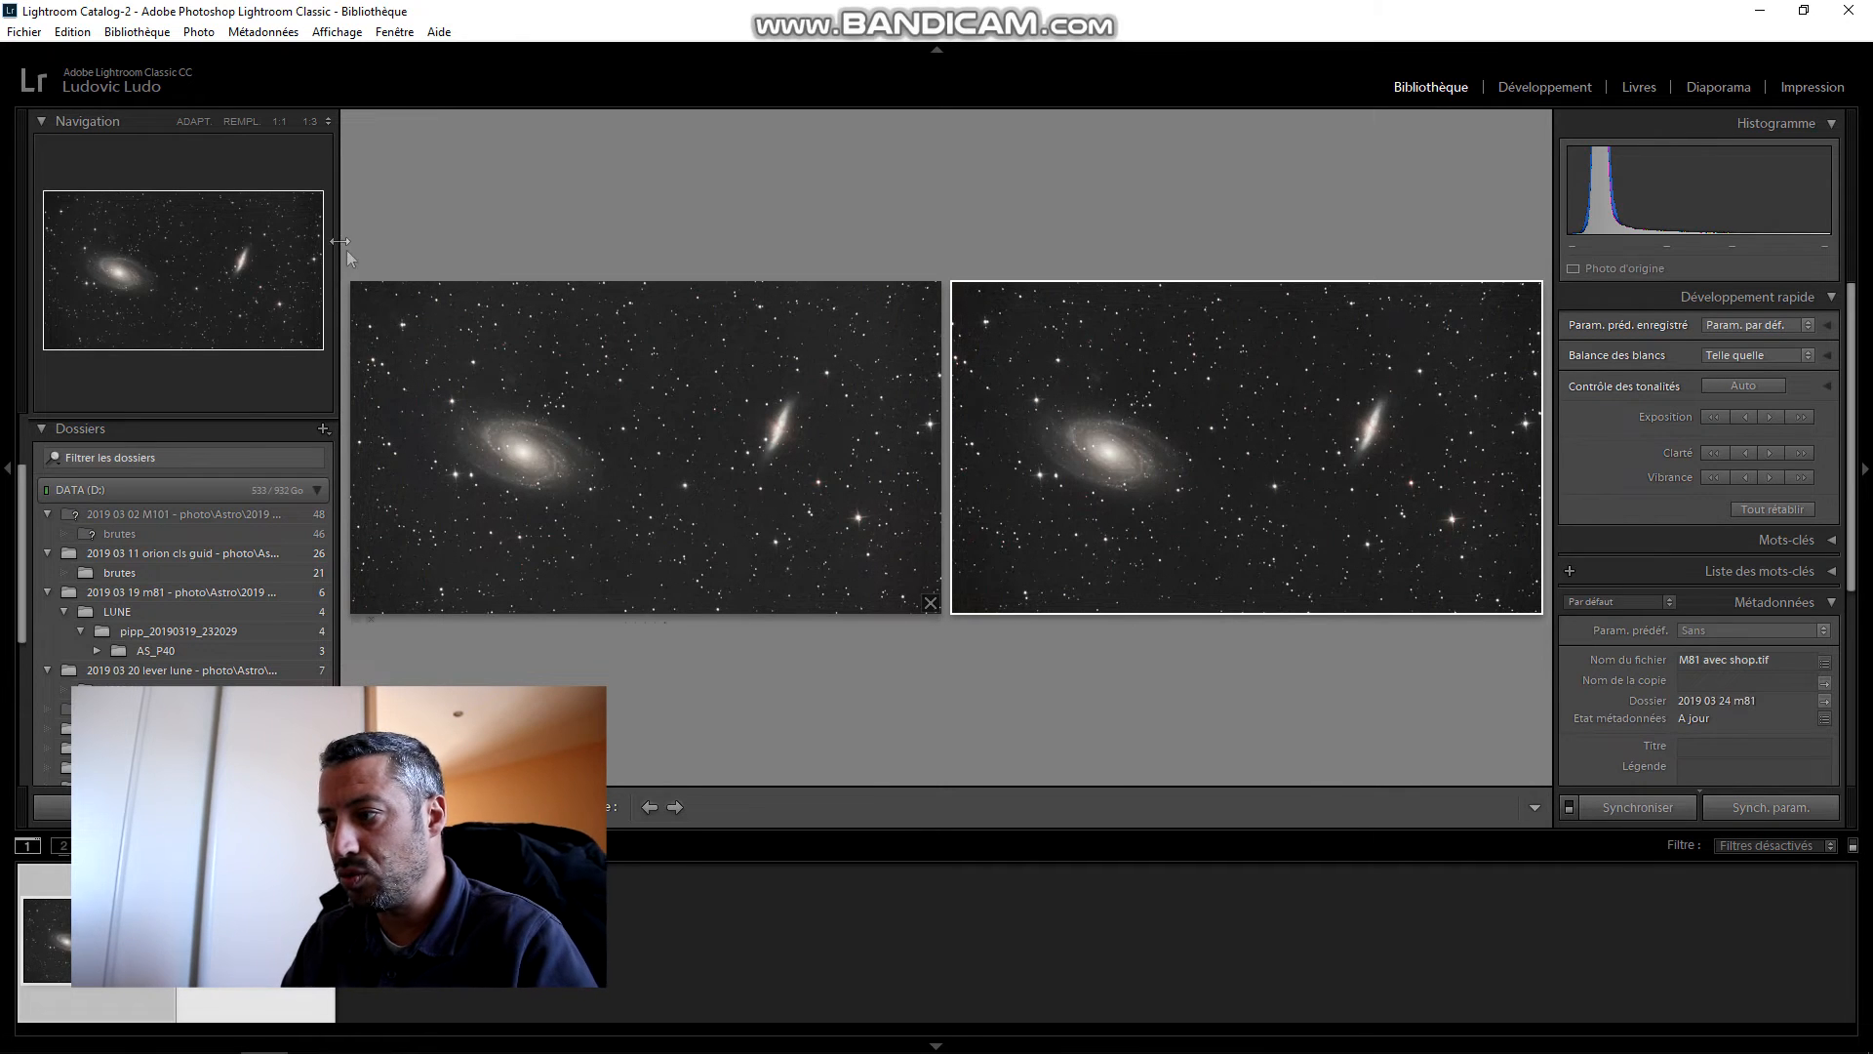
click(8, 468)
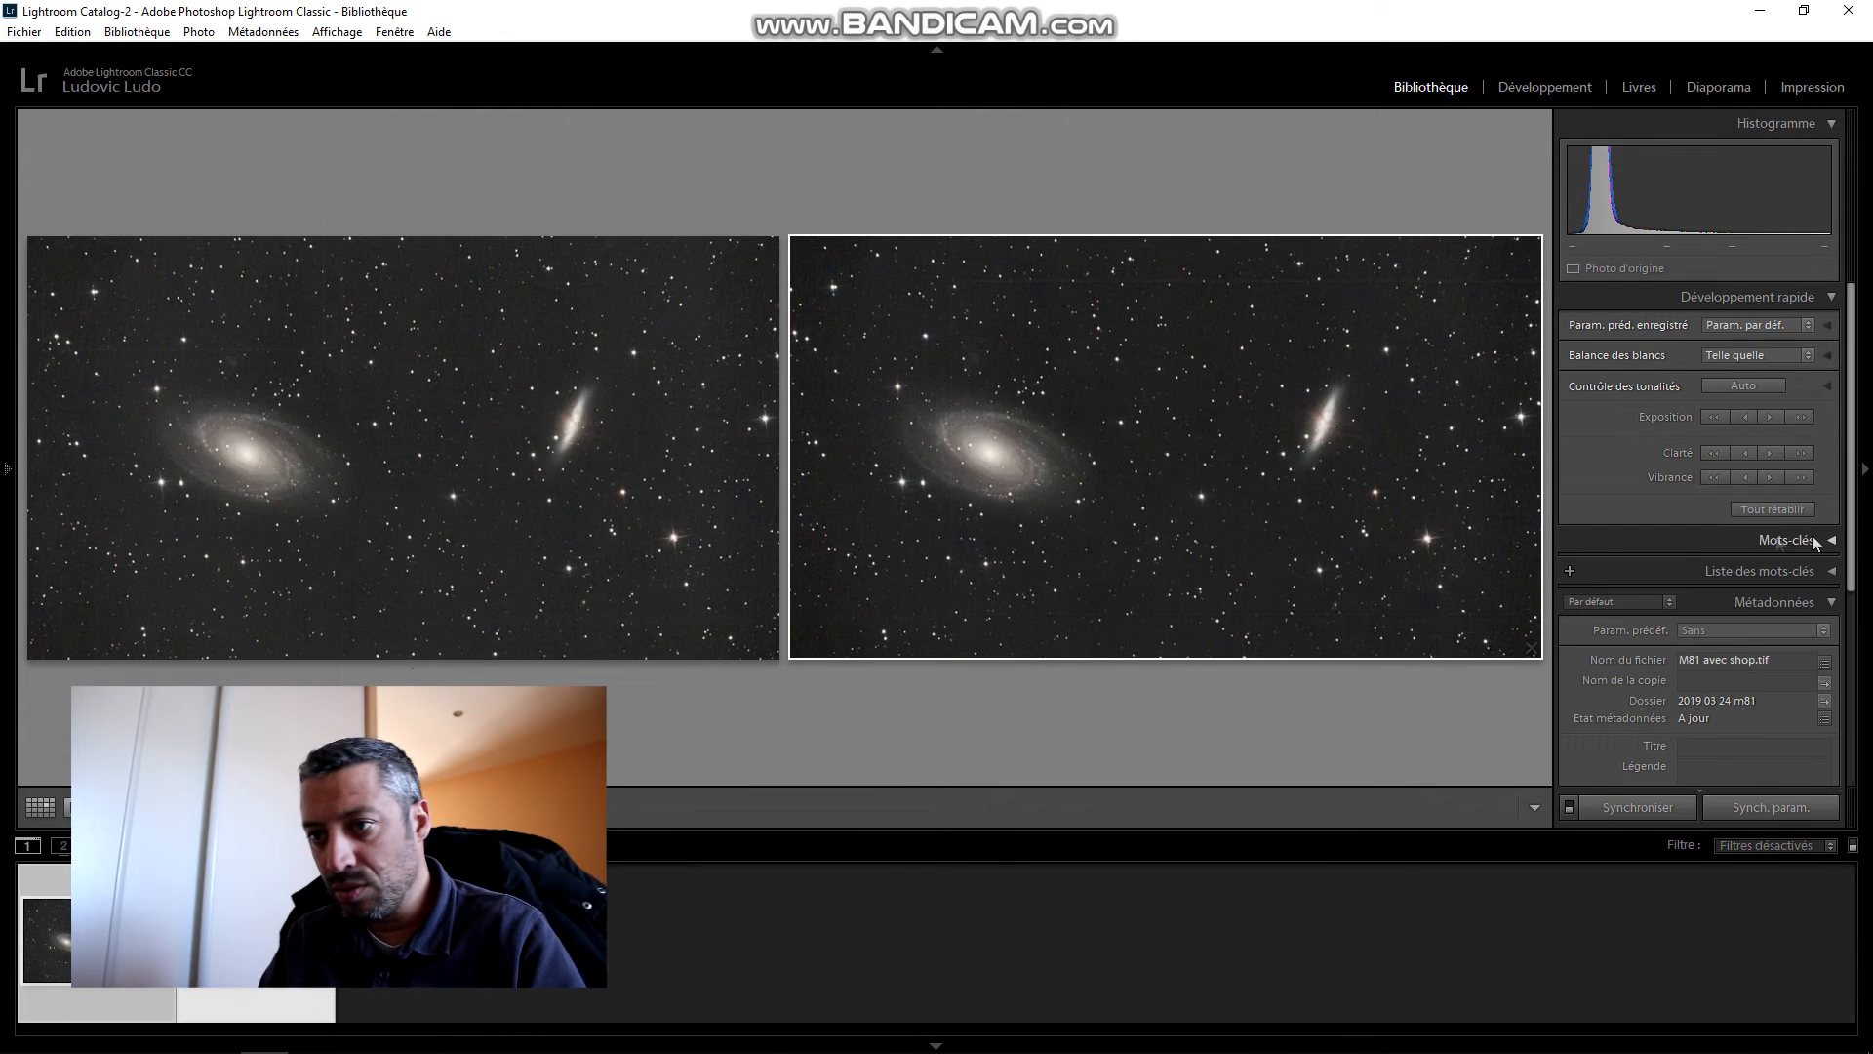
click(1865, 474)
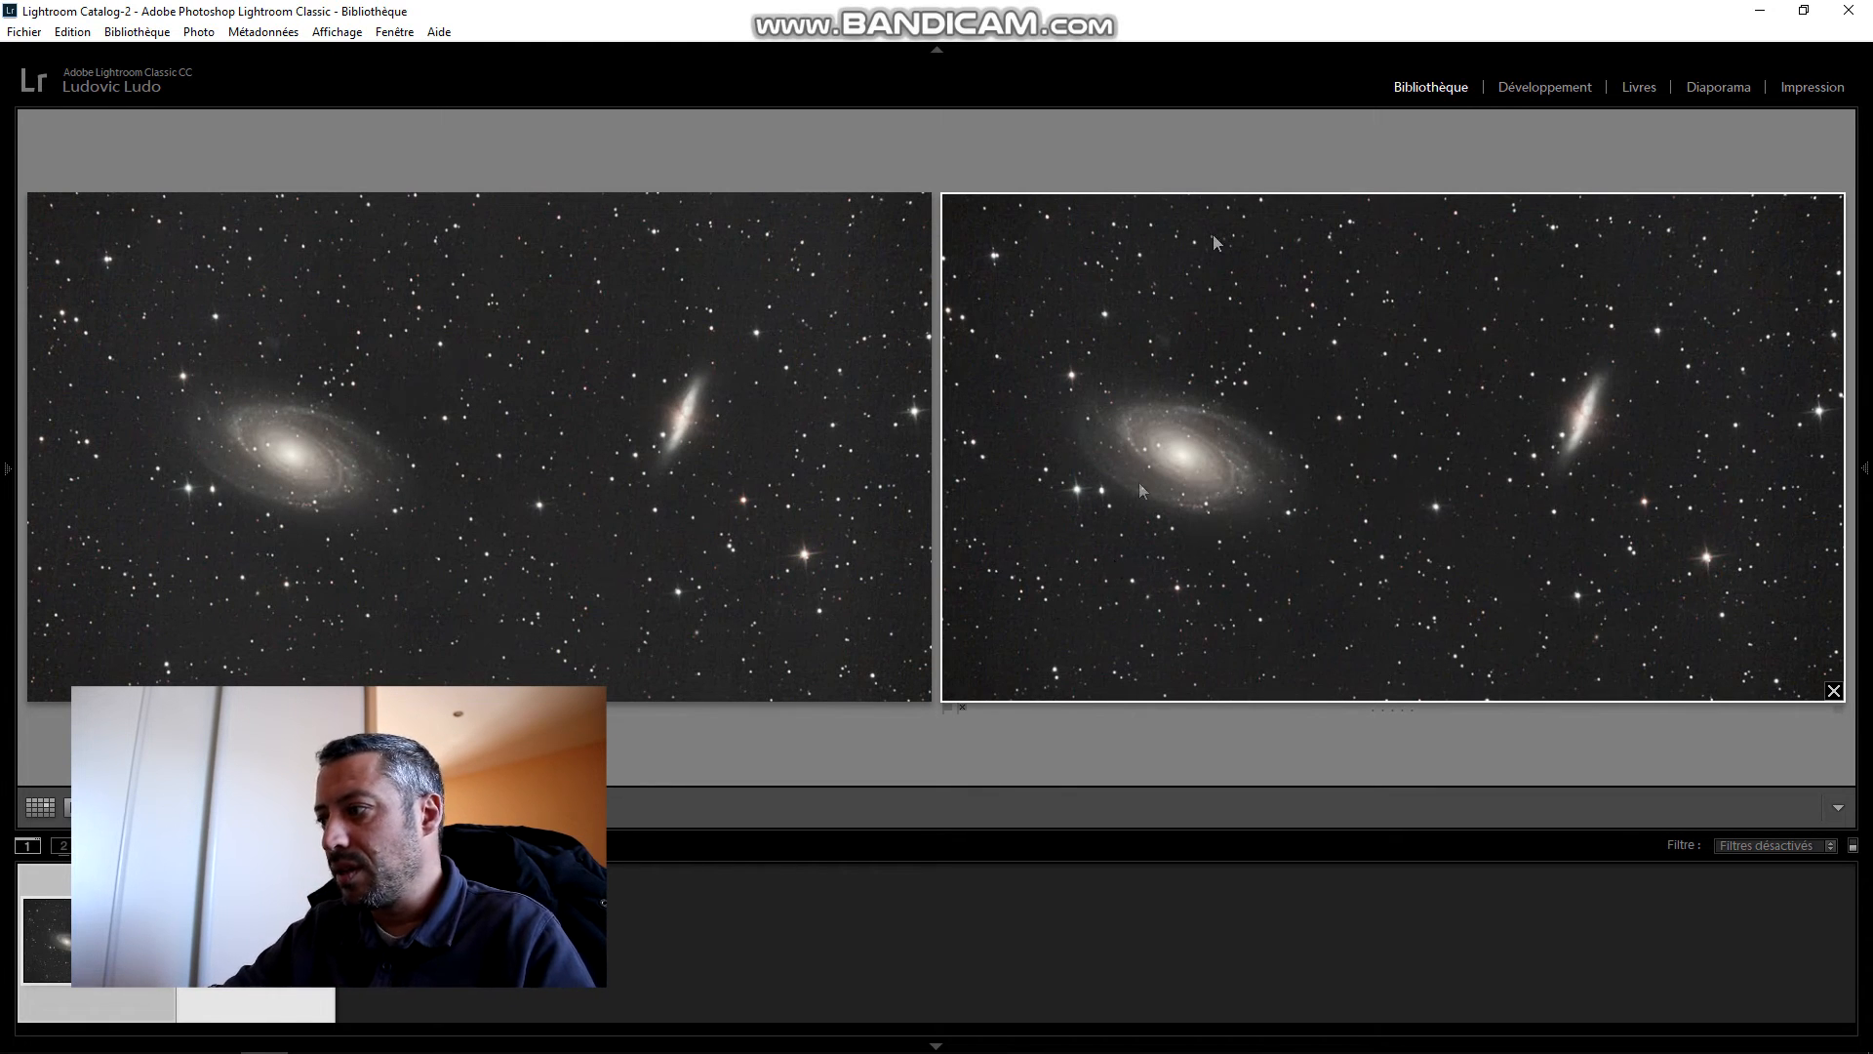
Step: Open M81 avec shop.tif on its own in the Develop module with both side panels restored
double_click(1299, 426)
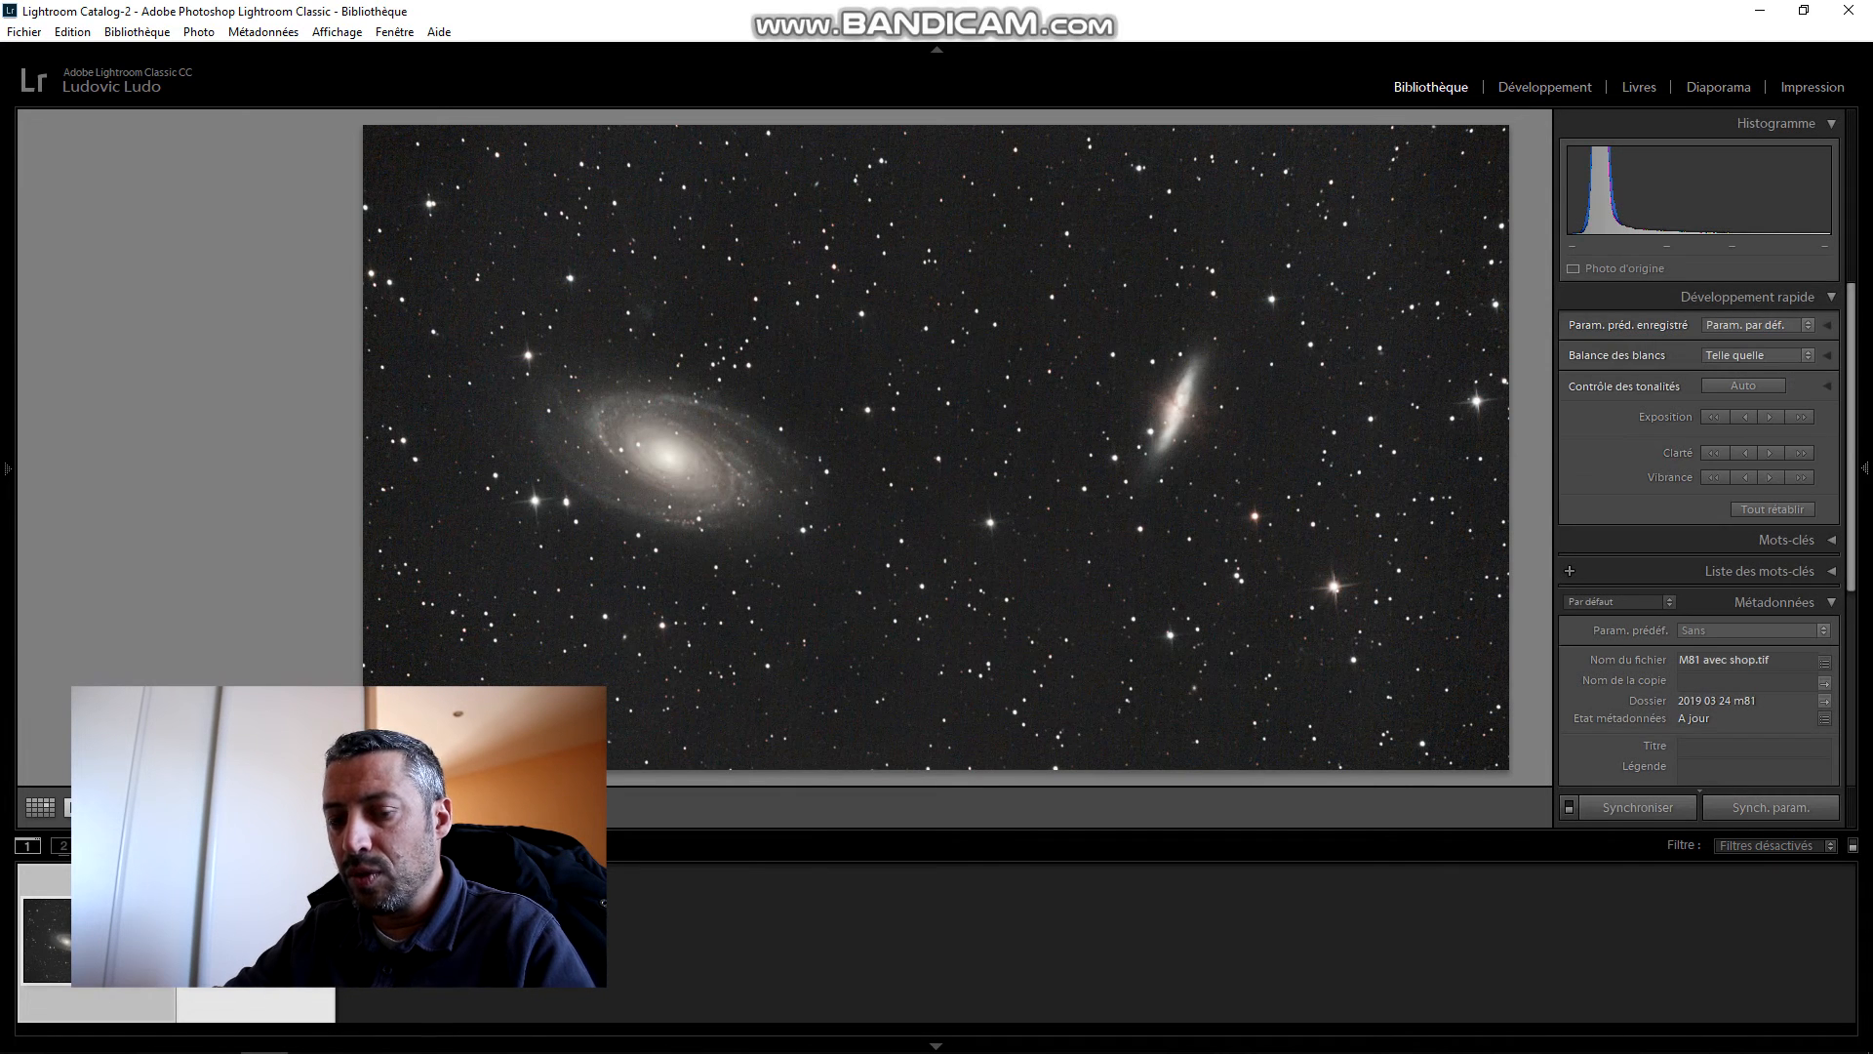
click(1865, 468)
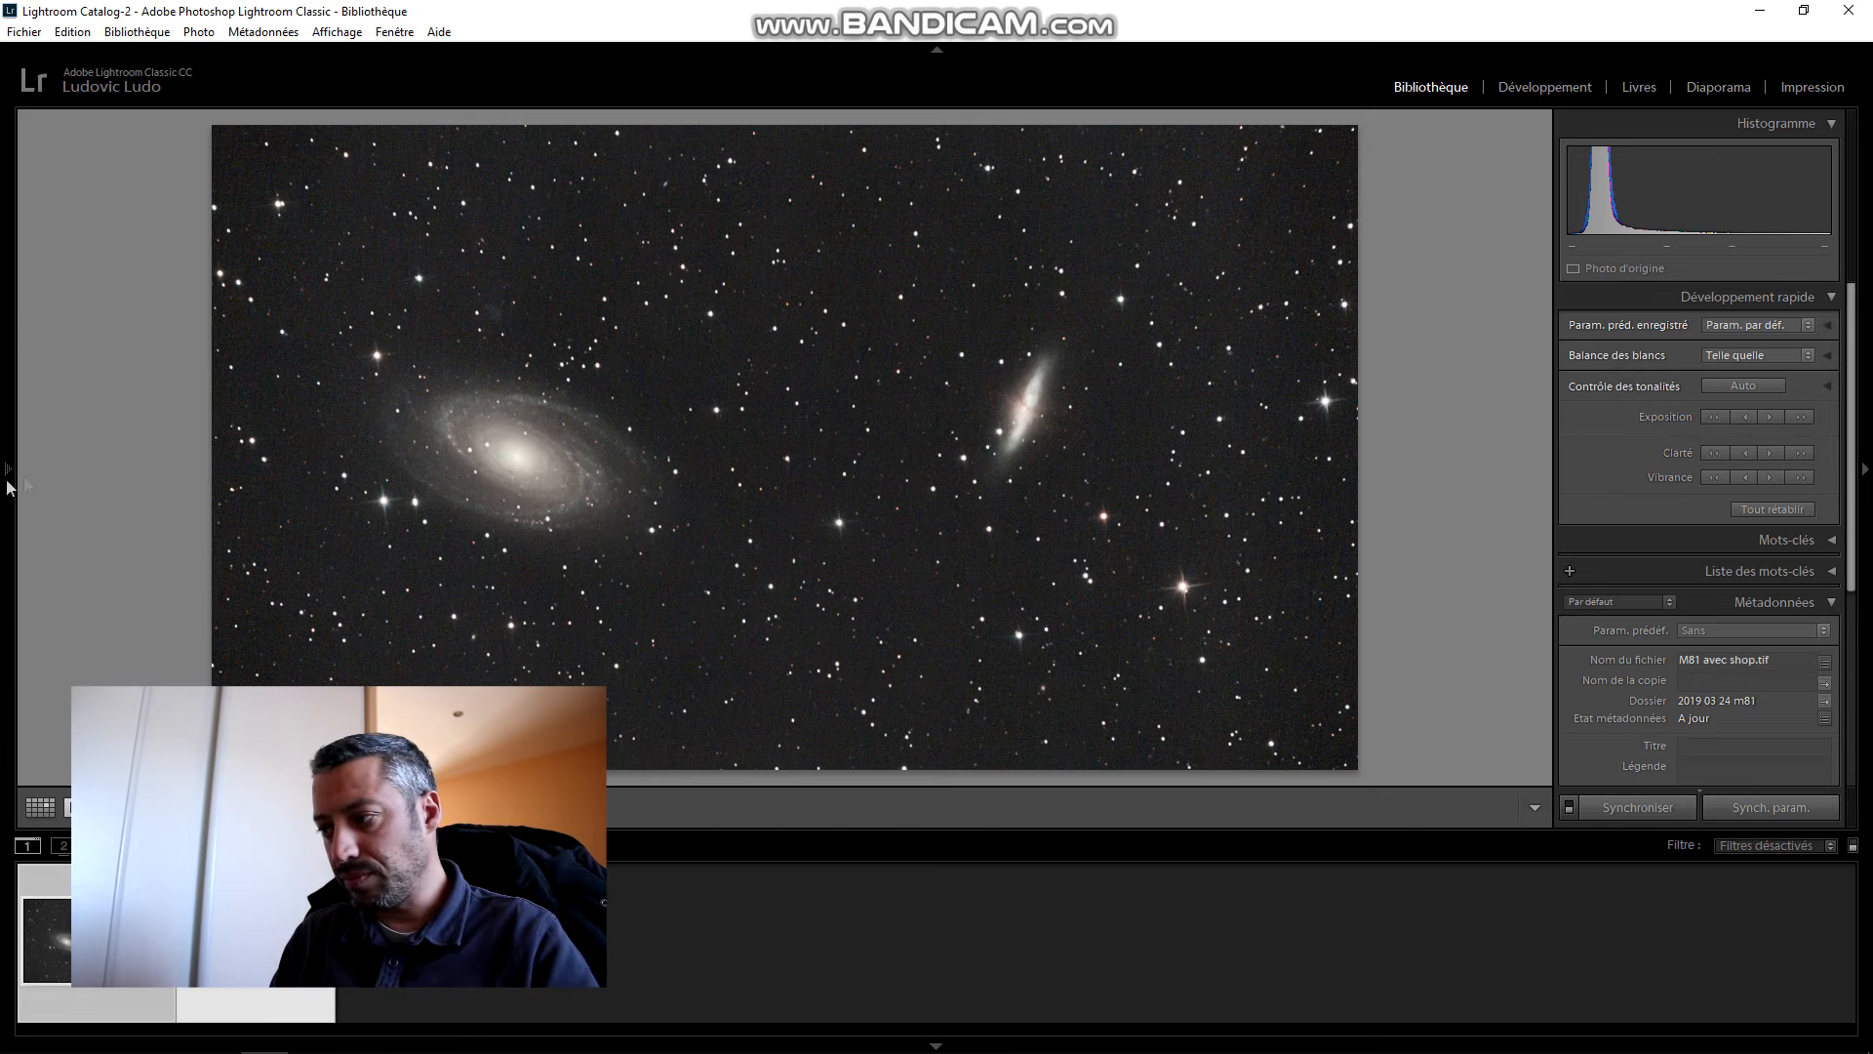
click(8, 483)
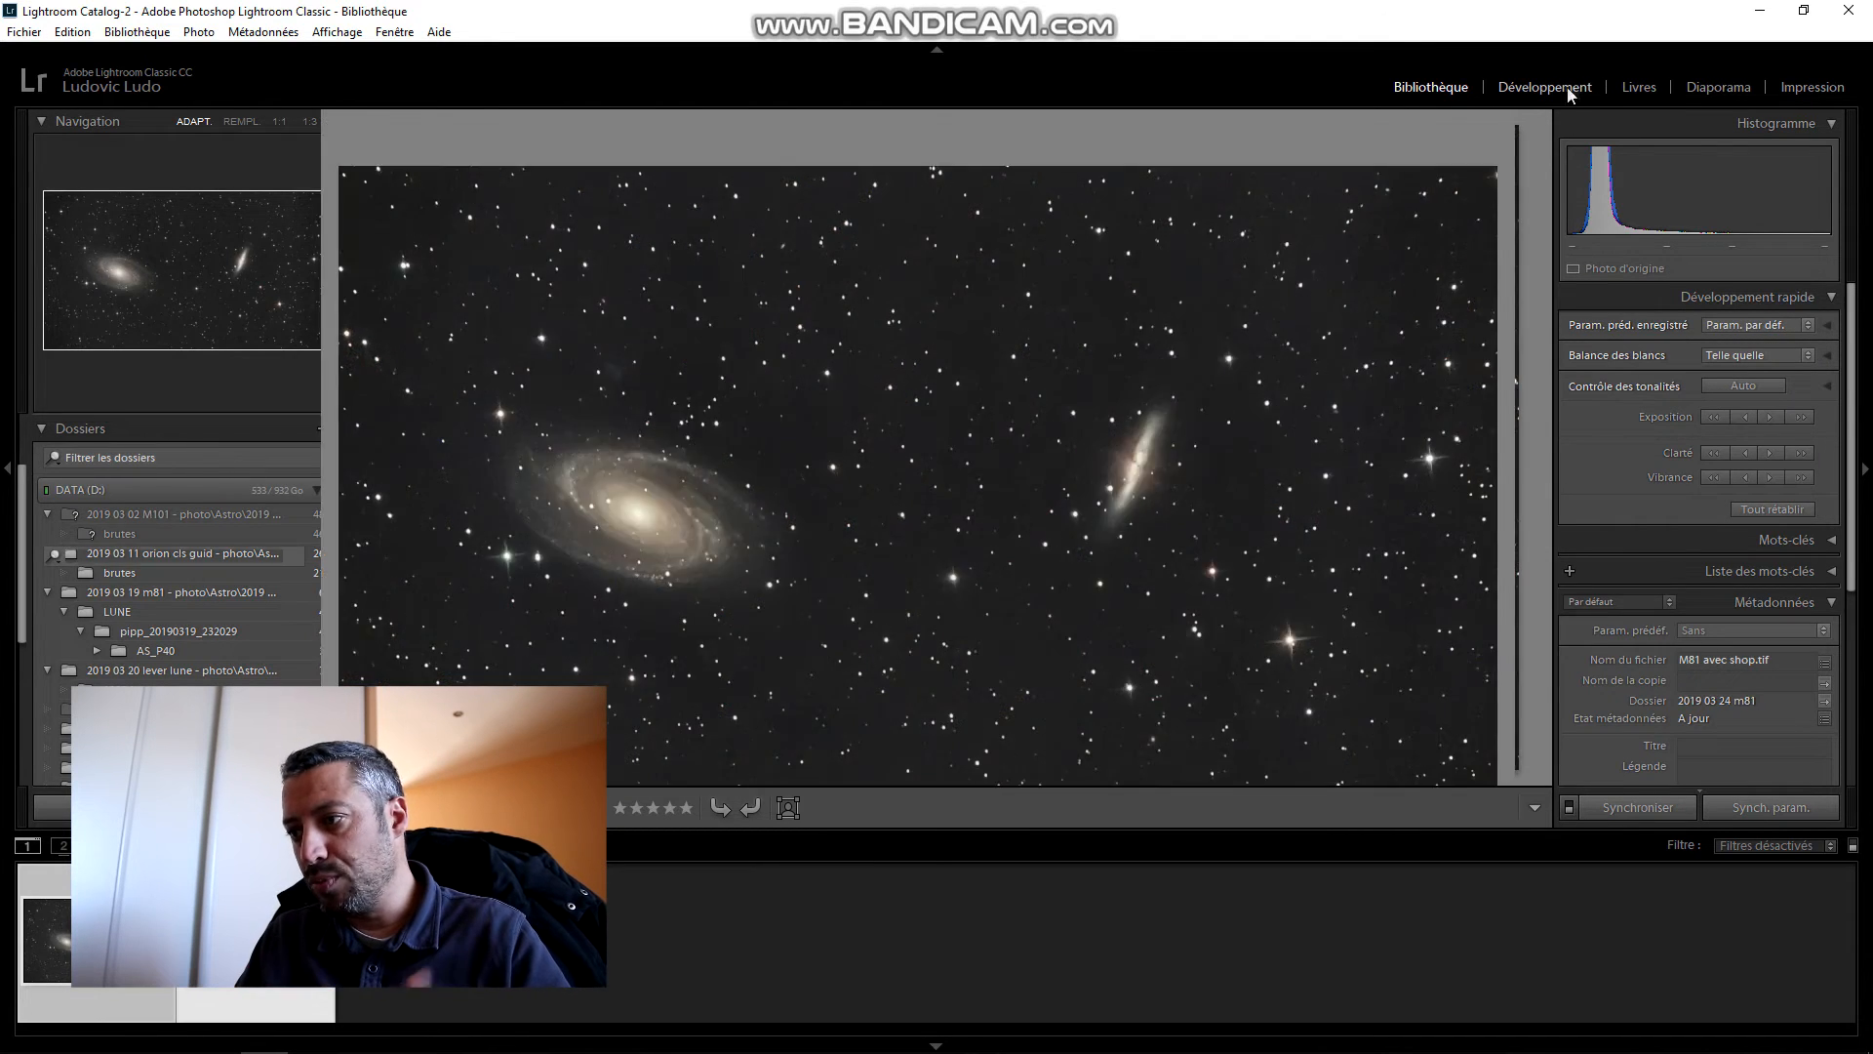
click(1553, 87)
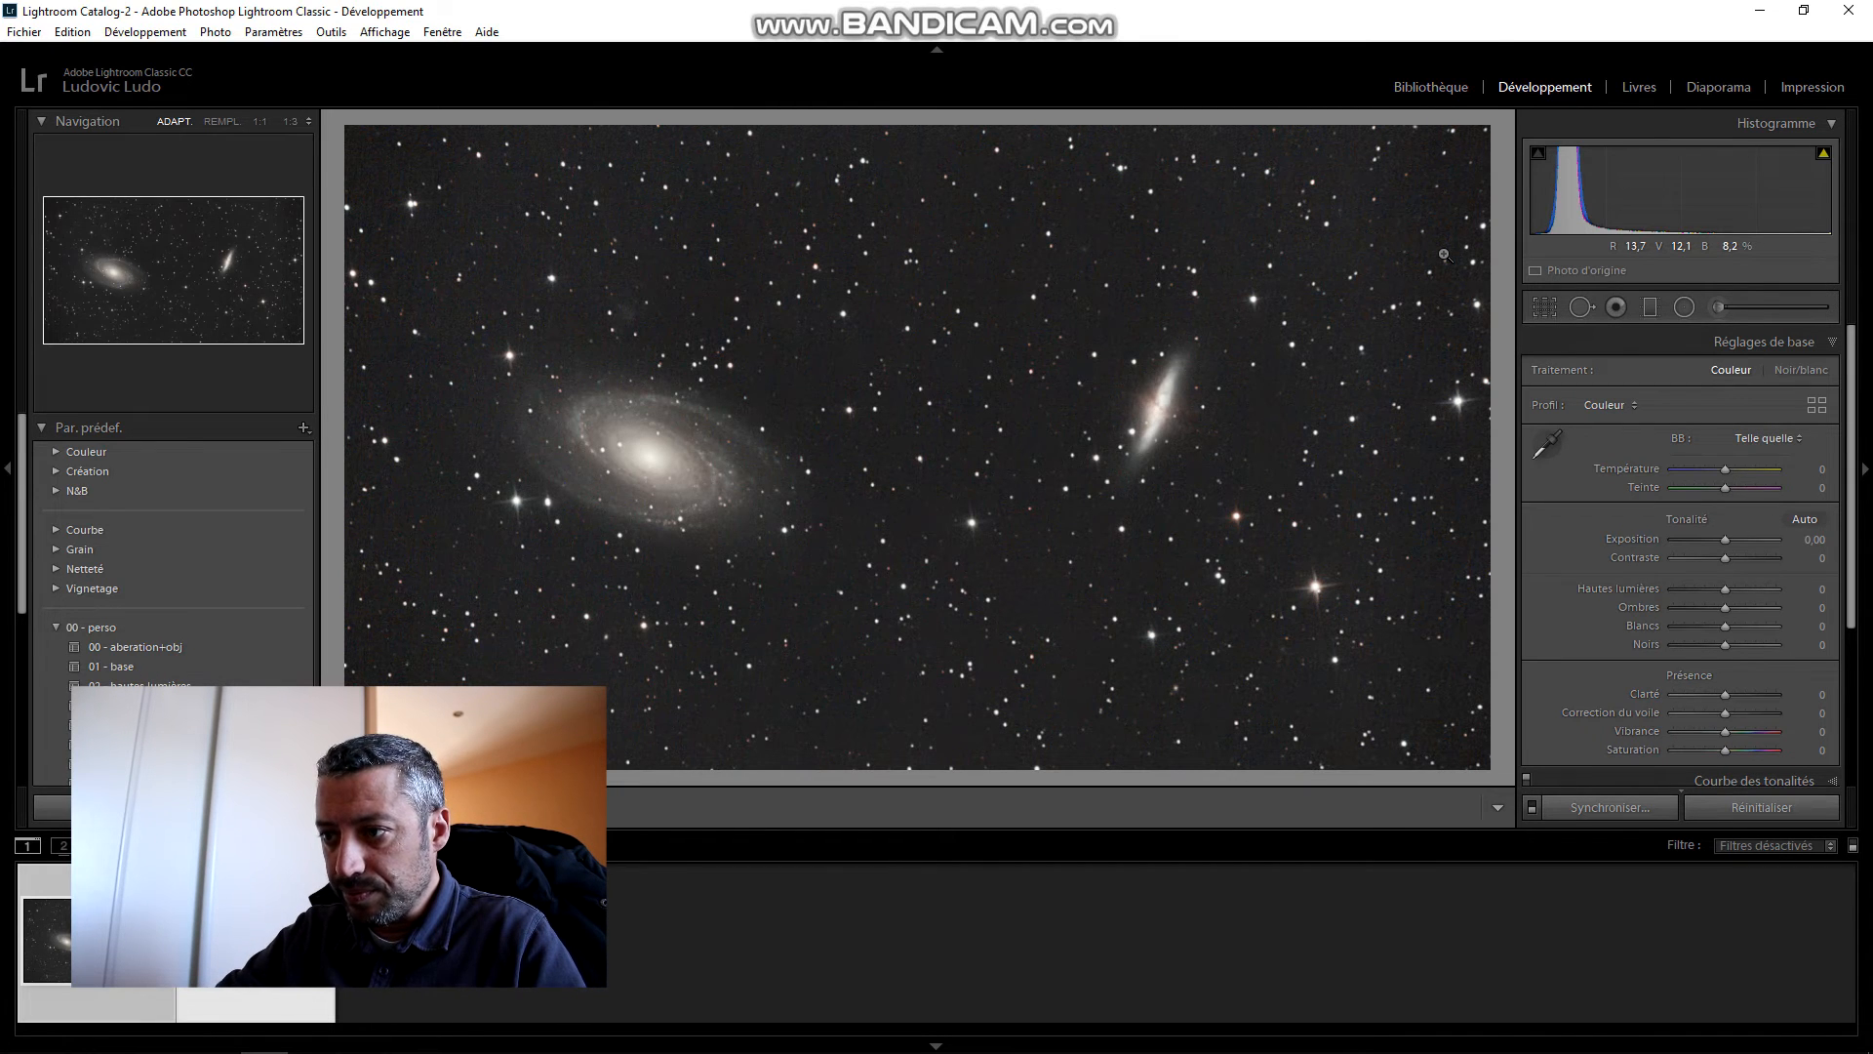
Step: Examine the noise in the sky background and around the galaxies at 1:1 magnification across the M81 avec shop image
click(659, 330)
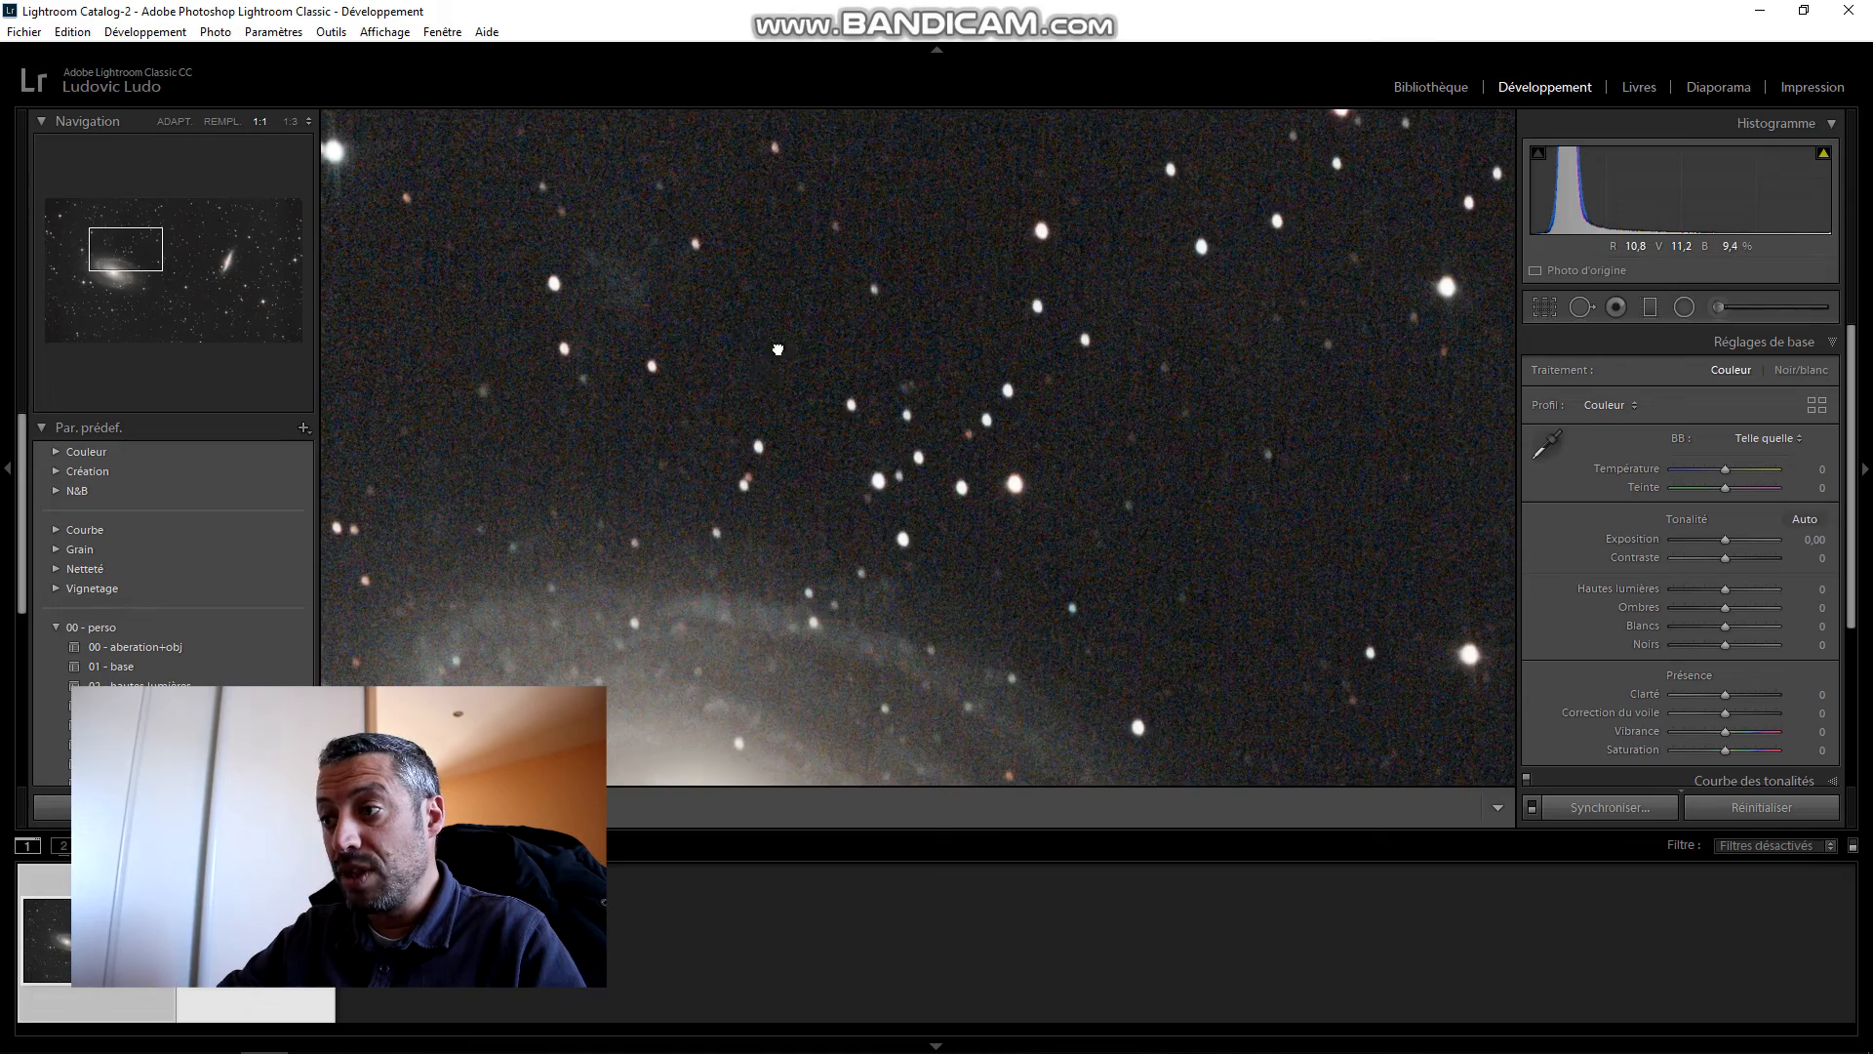
drag(778, 349, 842, 378)
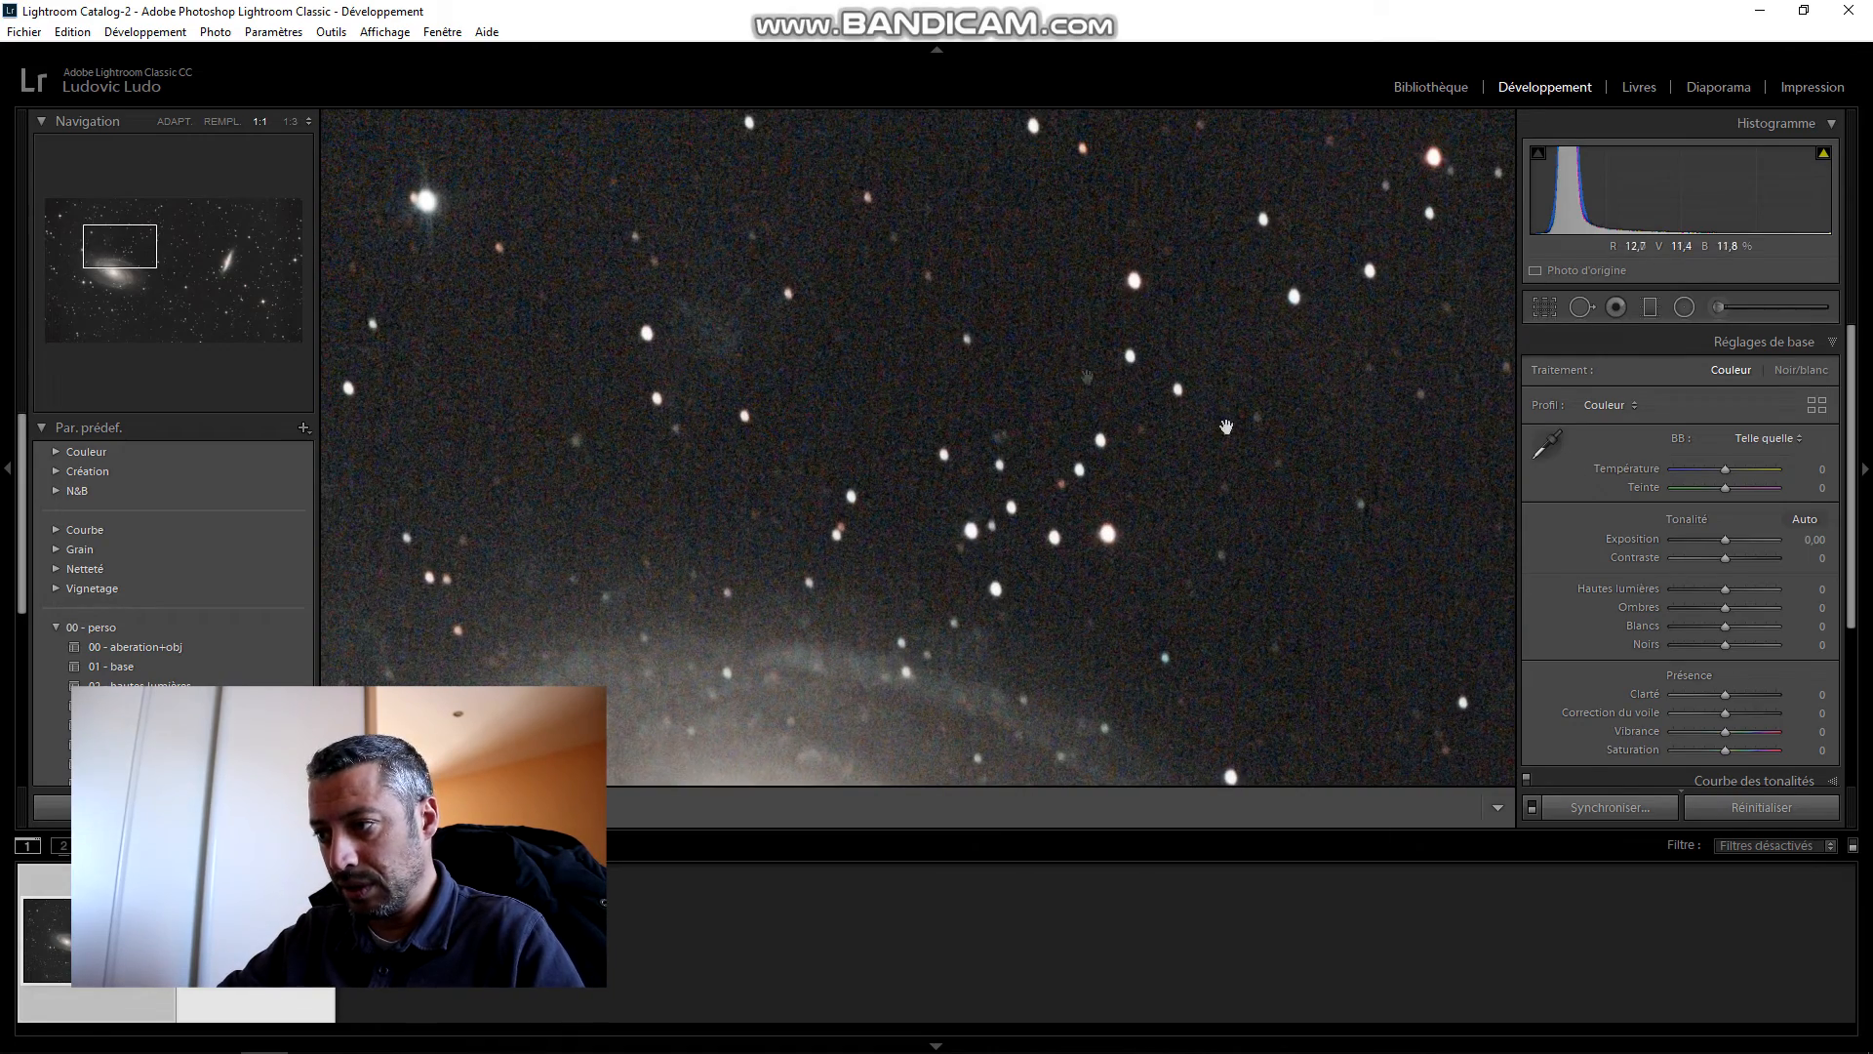
drag(1003, 319, 585, 388)
drag(1059, 537, 473, 470)
drag(1168, 535, 896, 291)
drag(814, 721, 884, 463)
drag(405, 501, 804, 470)
drag(925, 478, 1125, 396)
drag(1044, 776, 1007, 611)
drag(1178, 693, 476, 593)
drag(1054, 732, 1048, 585)
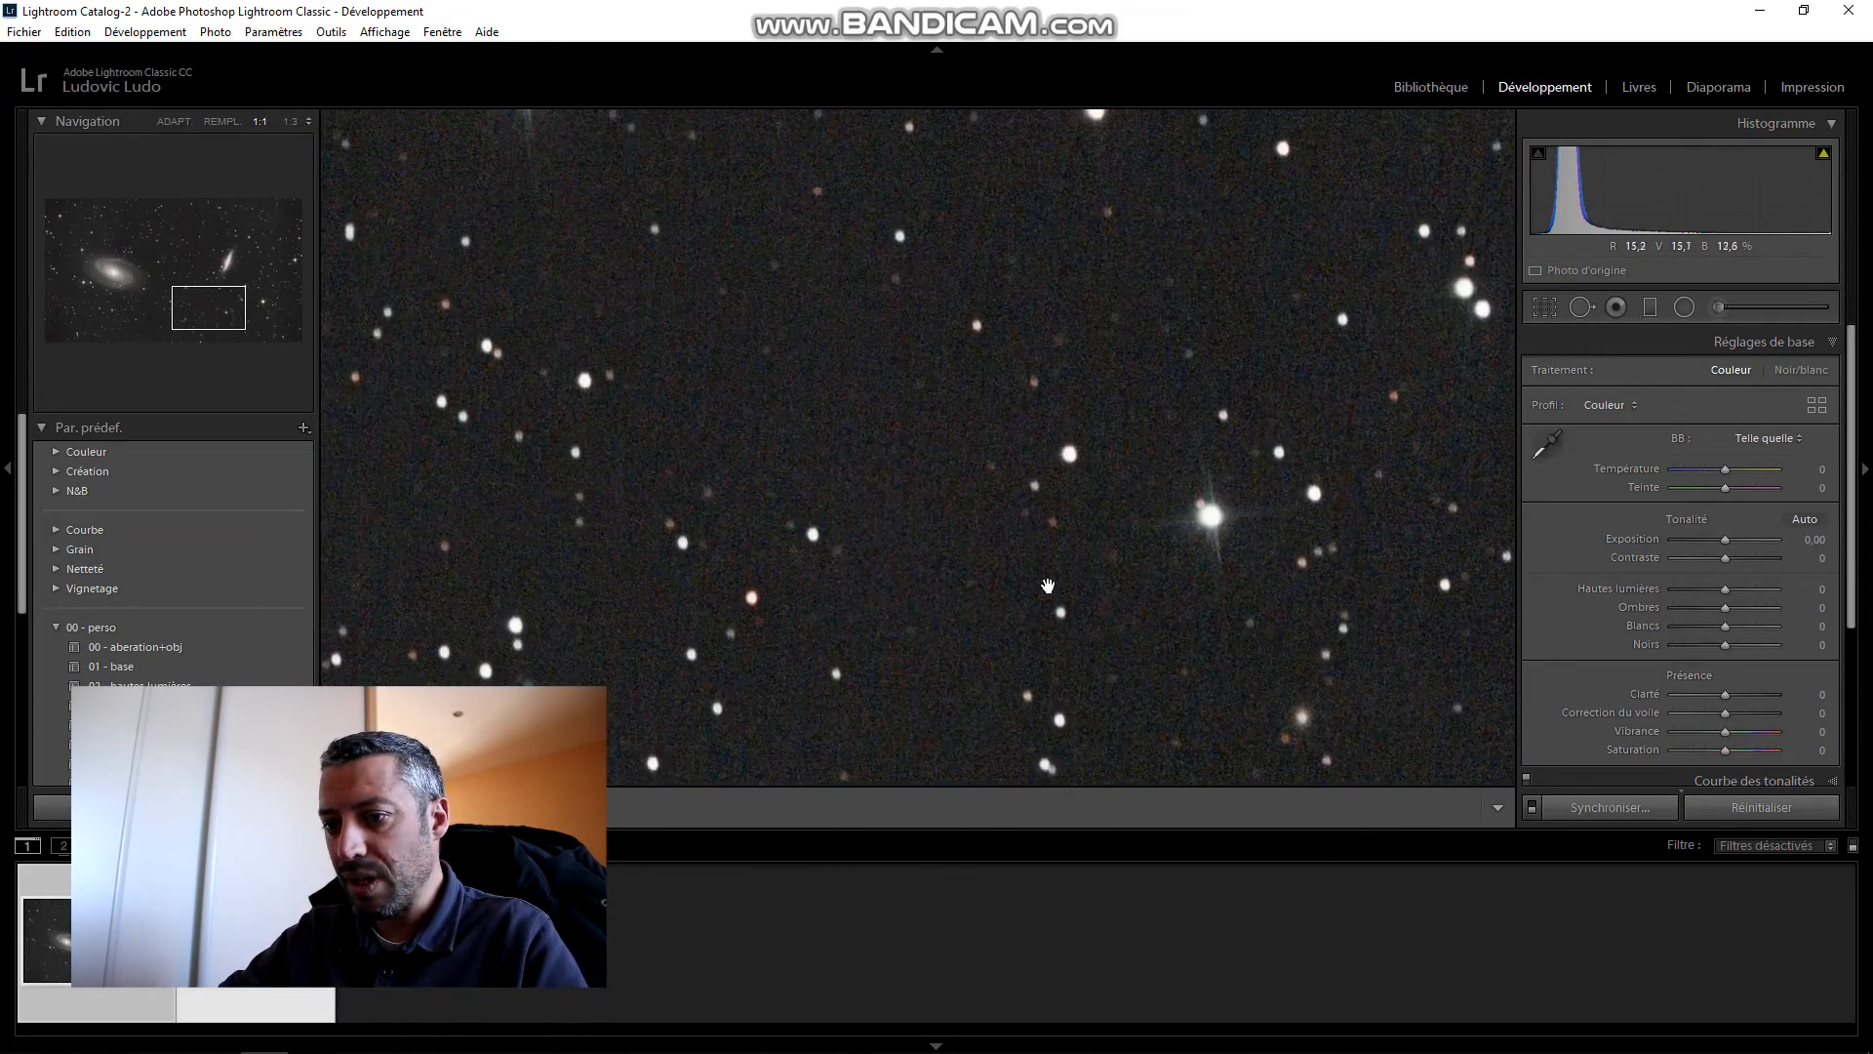
drag(1015, 719, 1021, 644)
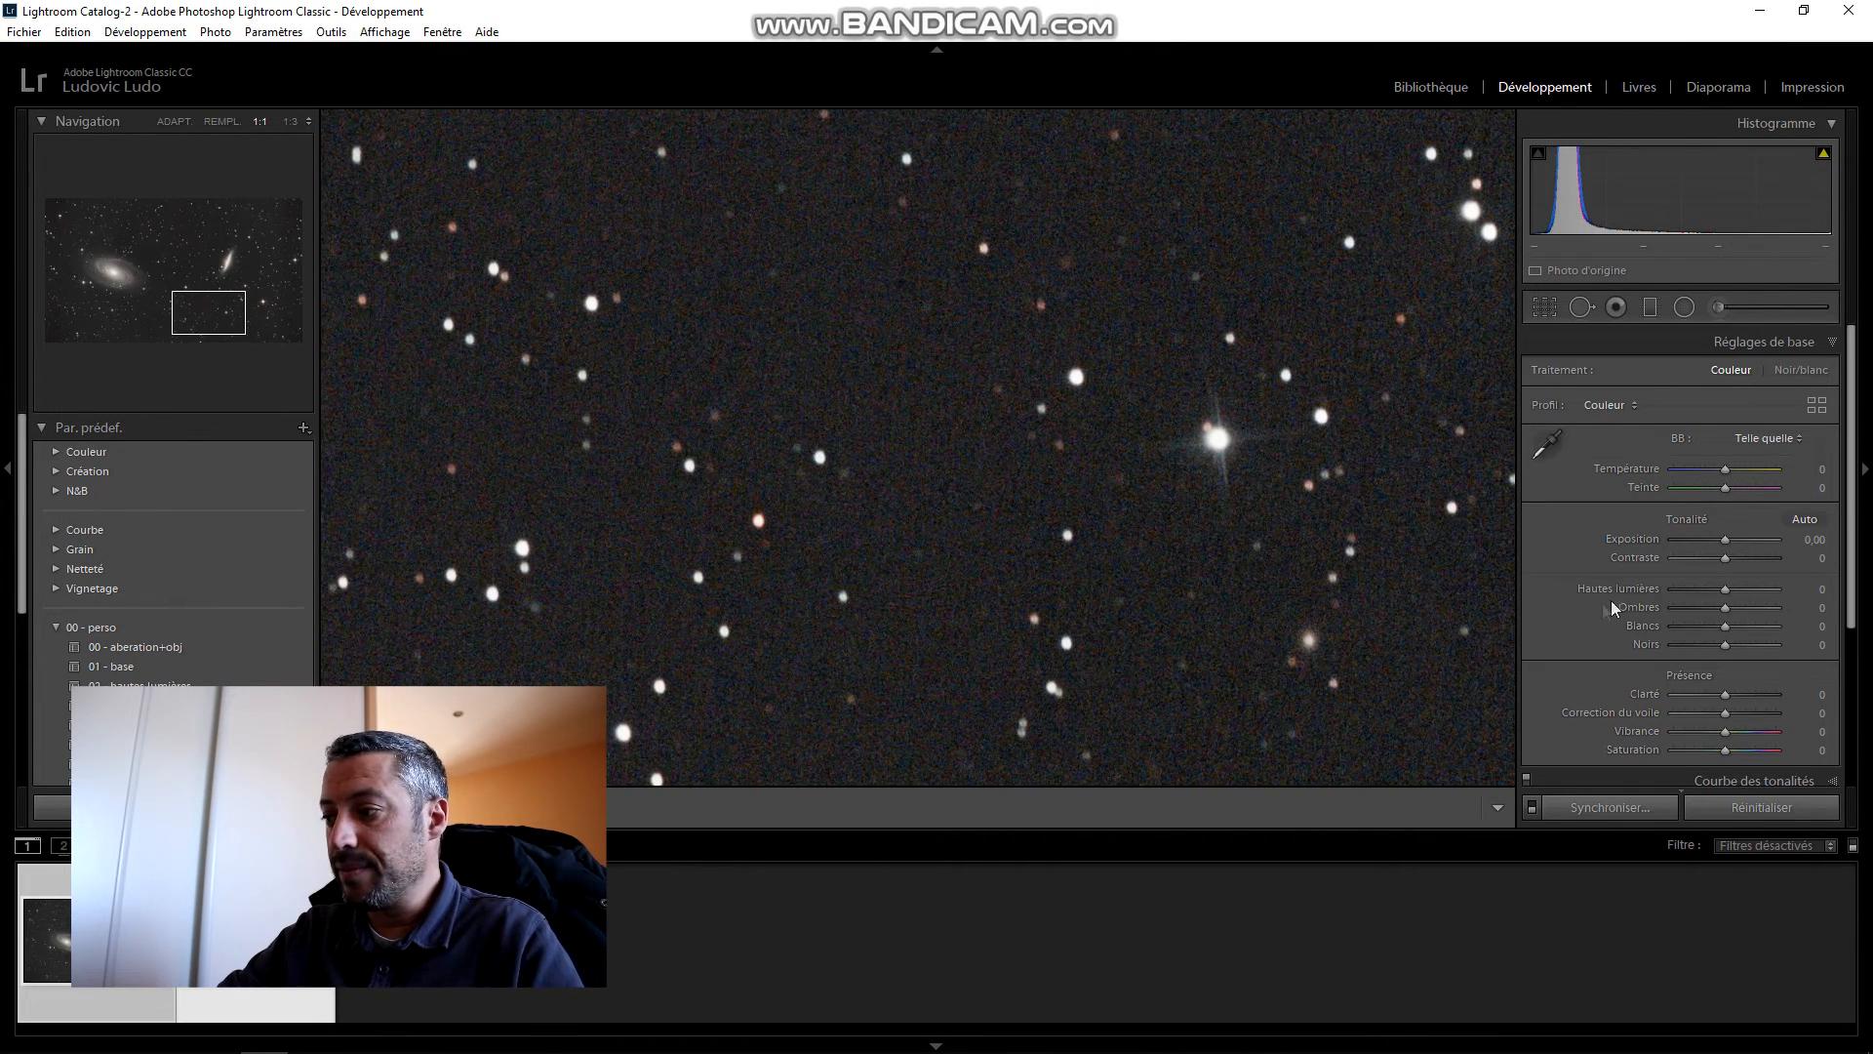
Step: Set the color noise reduction to 100 and return to the full image view
scroll(1679, 607, down, 3)
click(1794, 641)
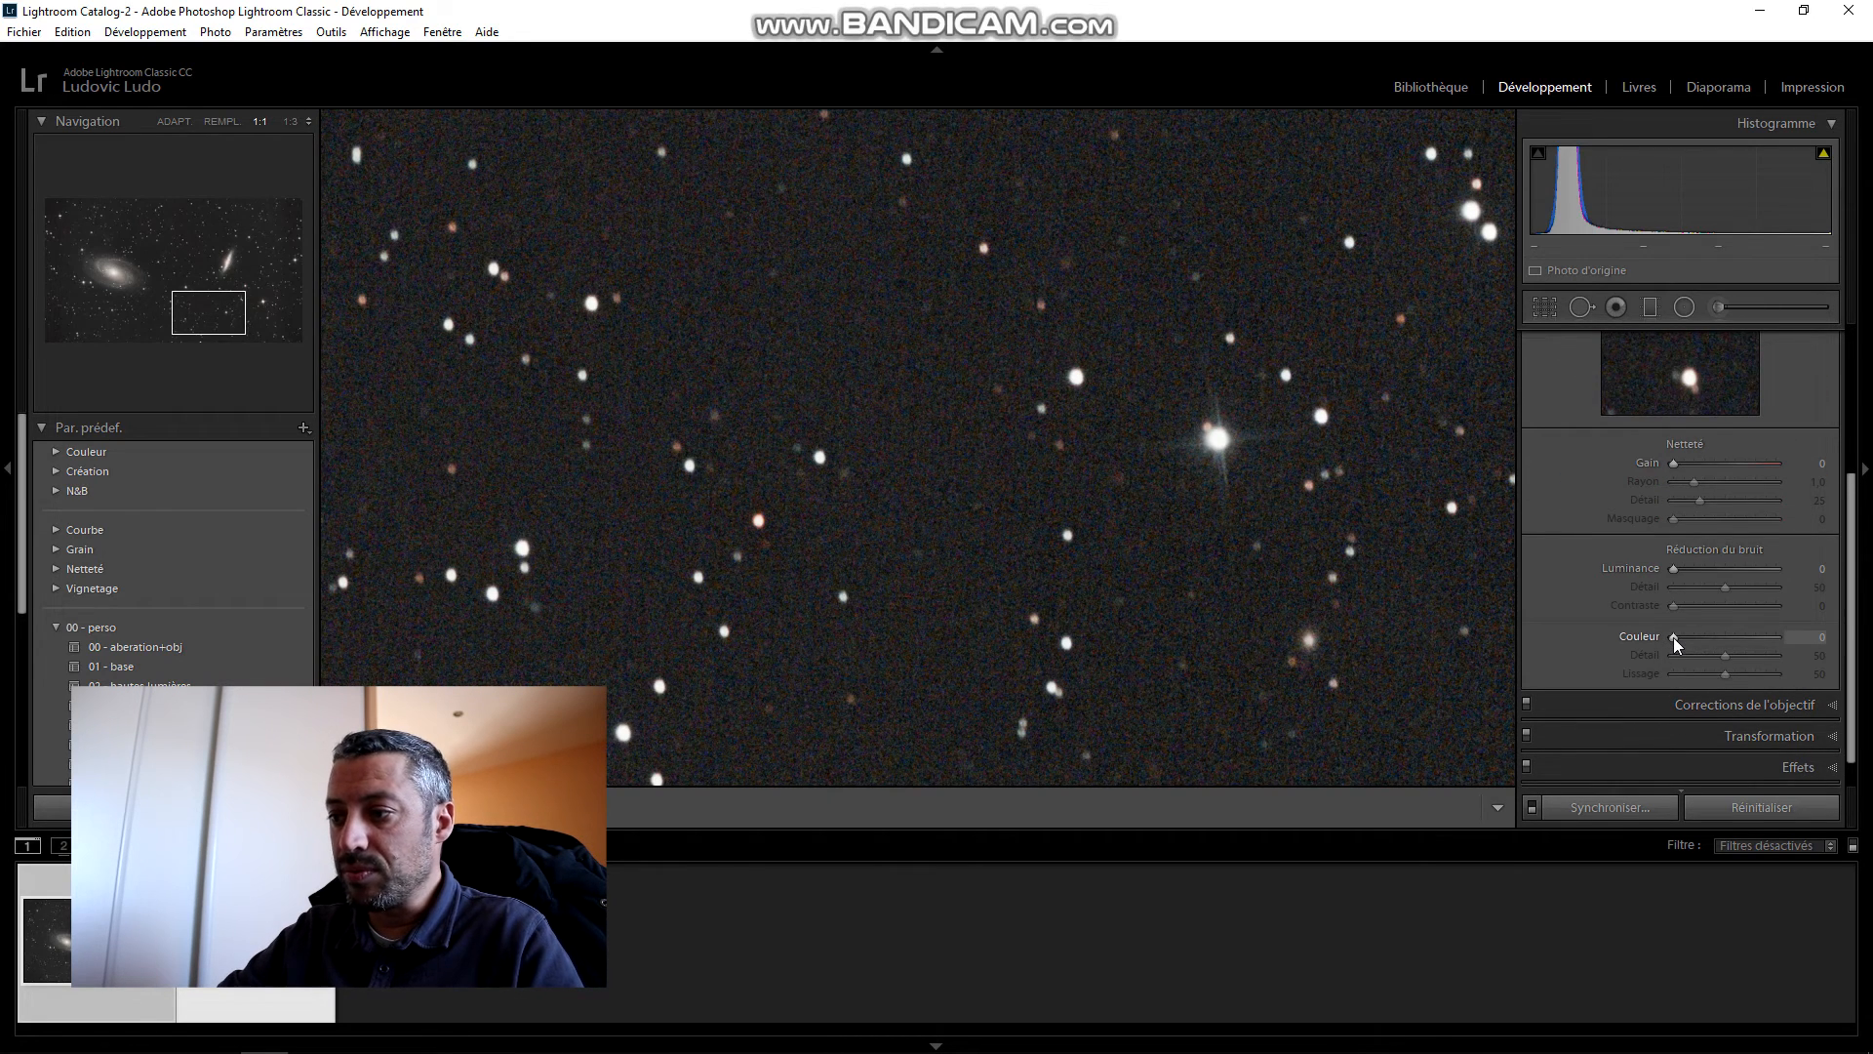
drag(1675, 638, 1781, 638)
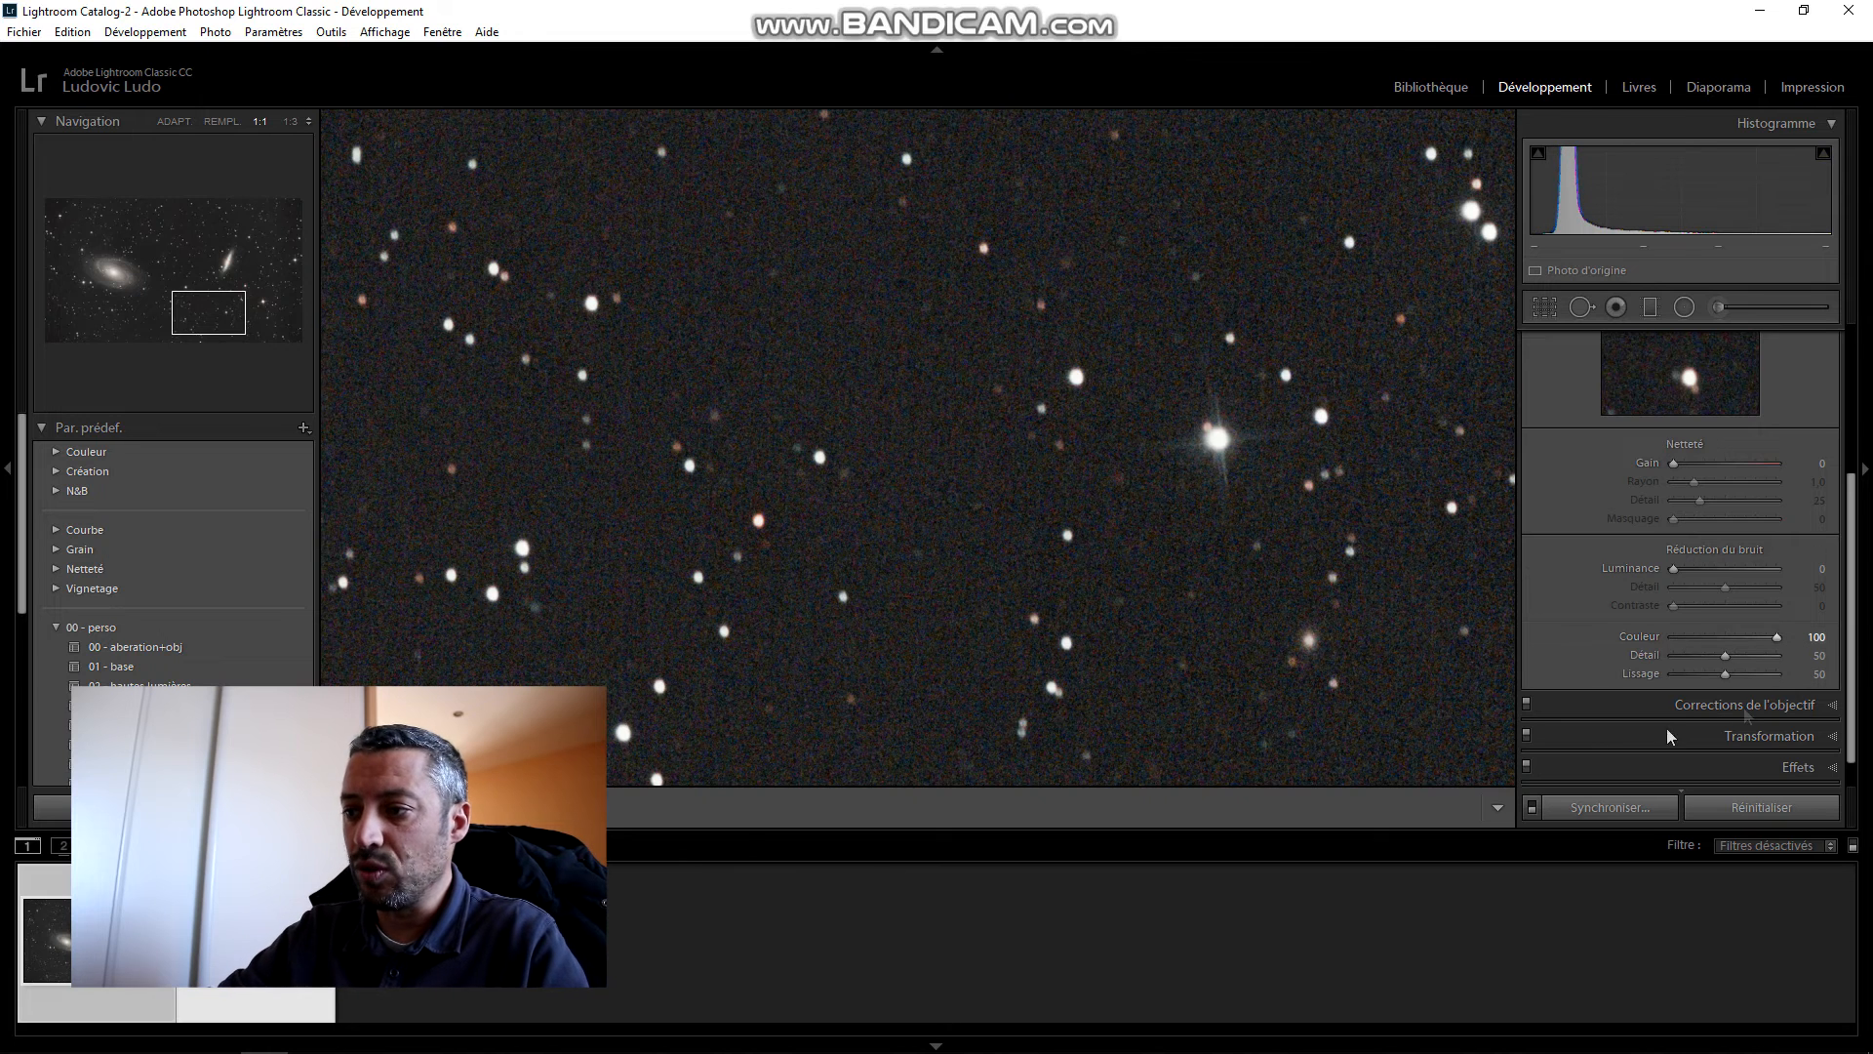
click(995, 542)
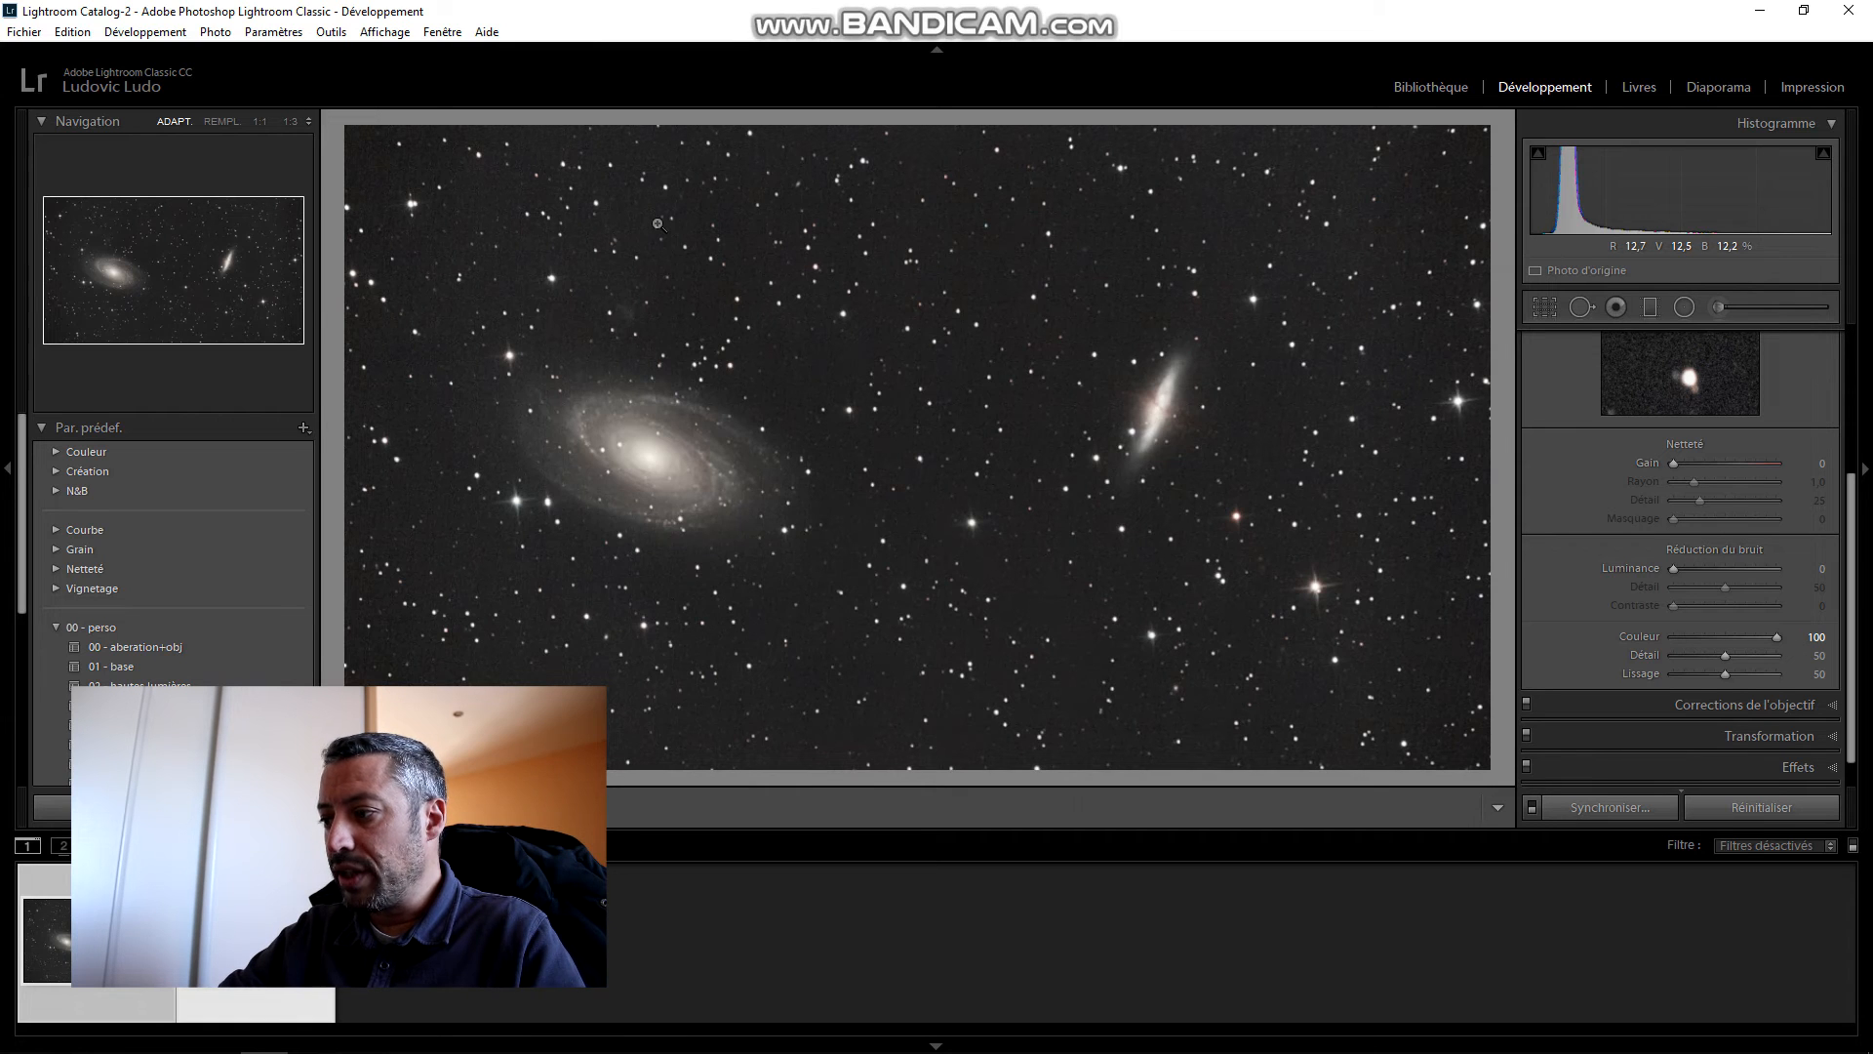
Step: Set the basic adjustments to clarity +58, vibrance +57, contrast +36 and blacks -11
scroll(1649, 460, up, 10)
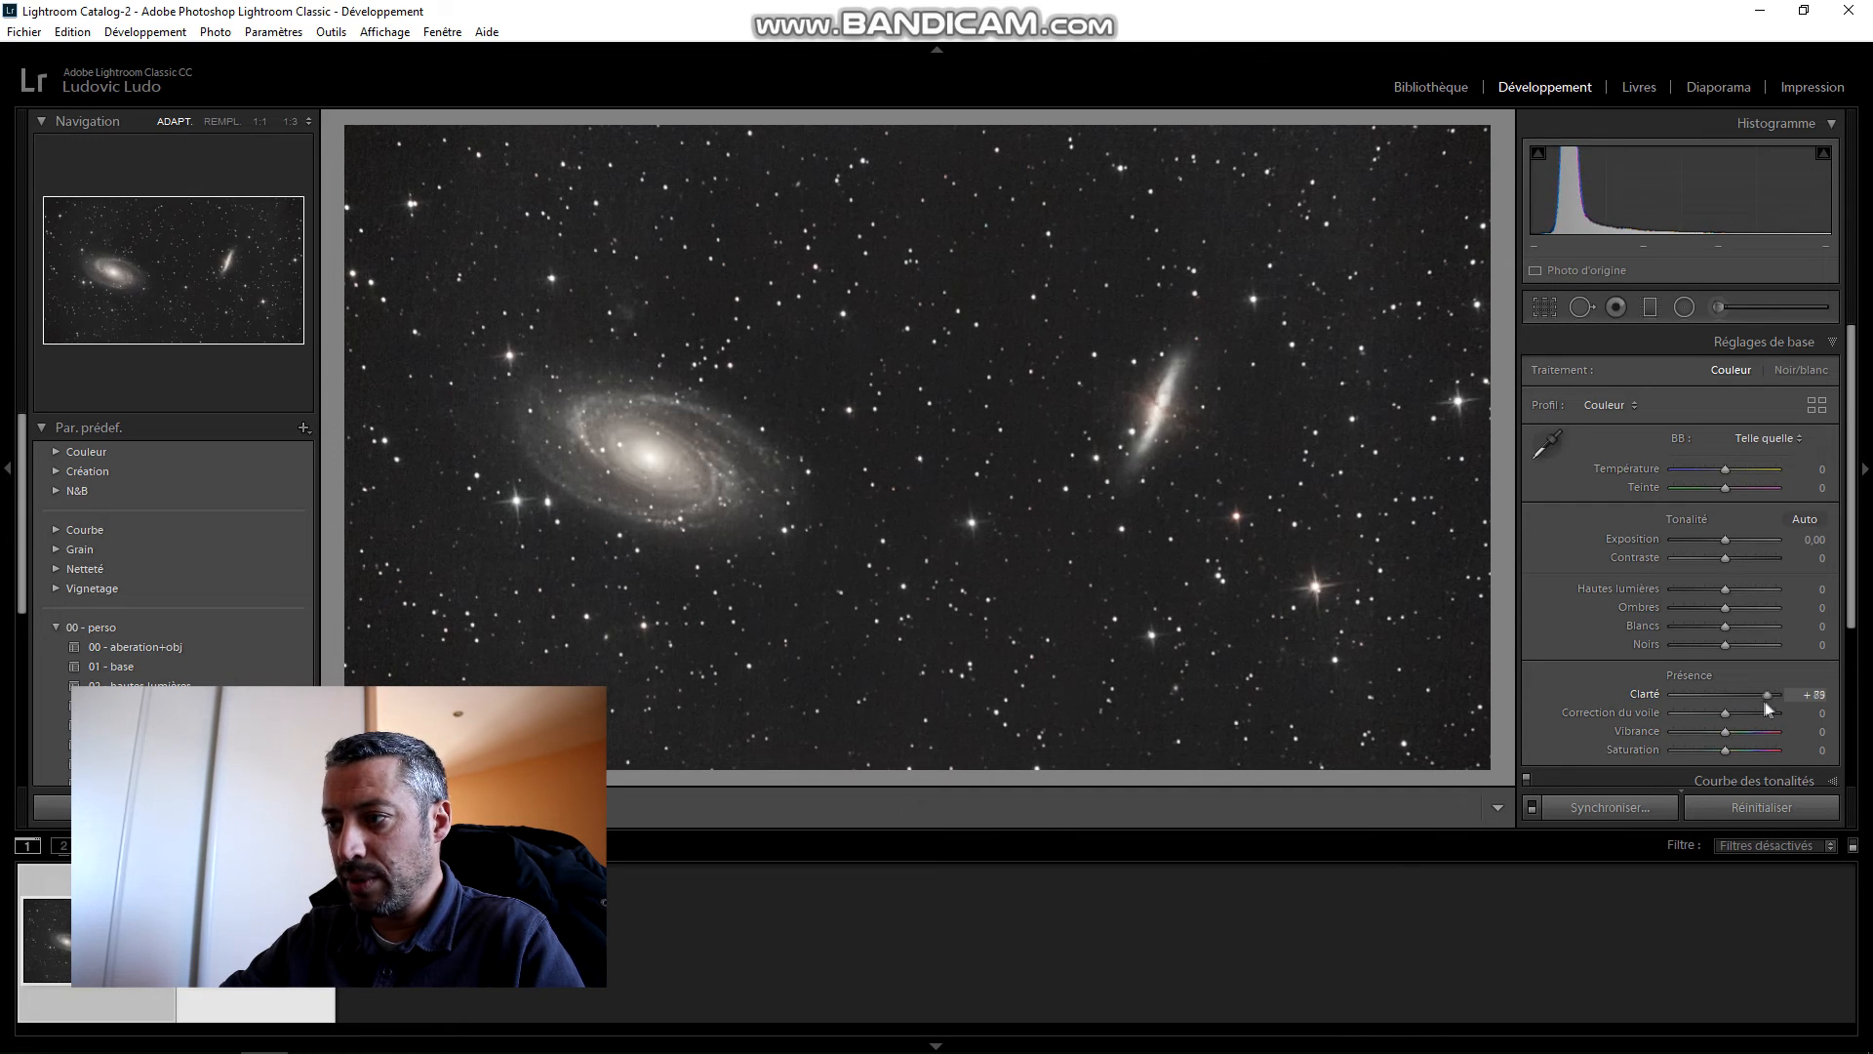
drag(1761, 701, 1754, 736)
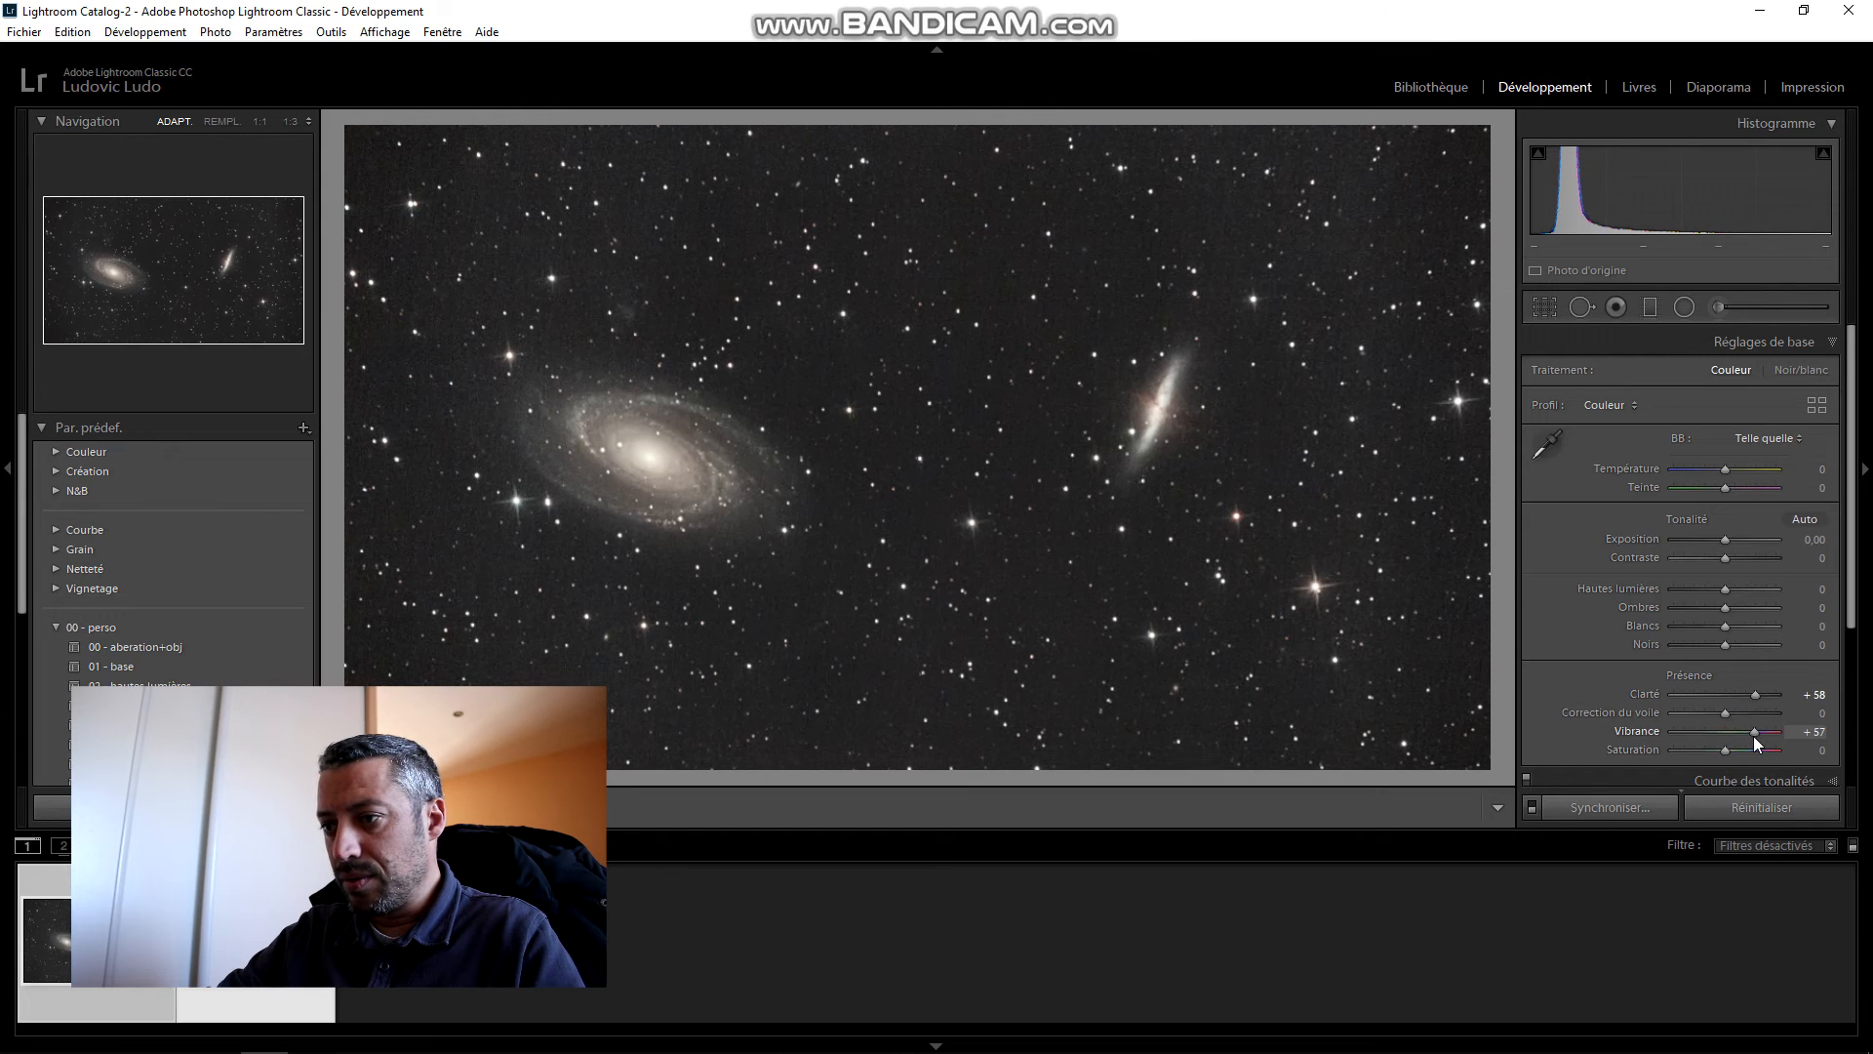
drag(1723, 564, 1741, 565)
drag(1724, 648, 1720, 644)
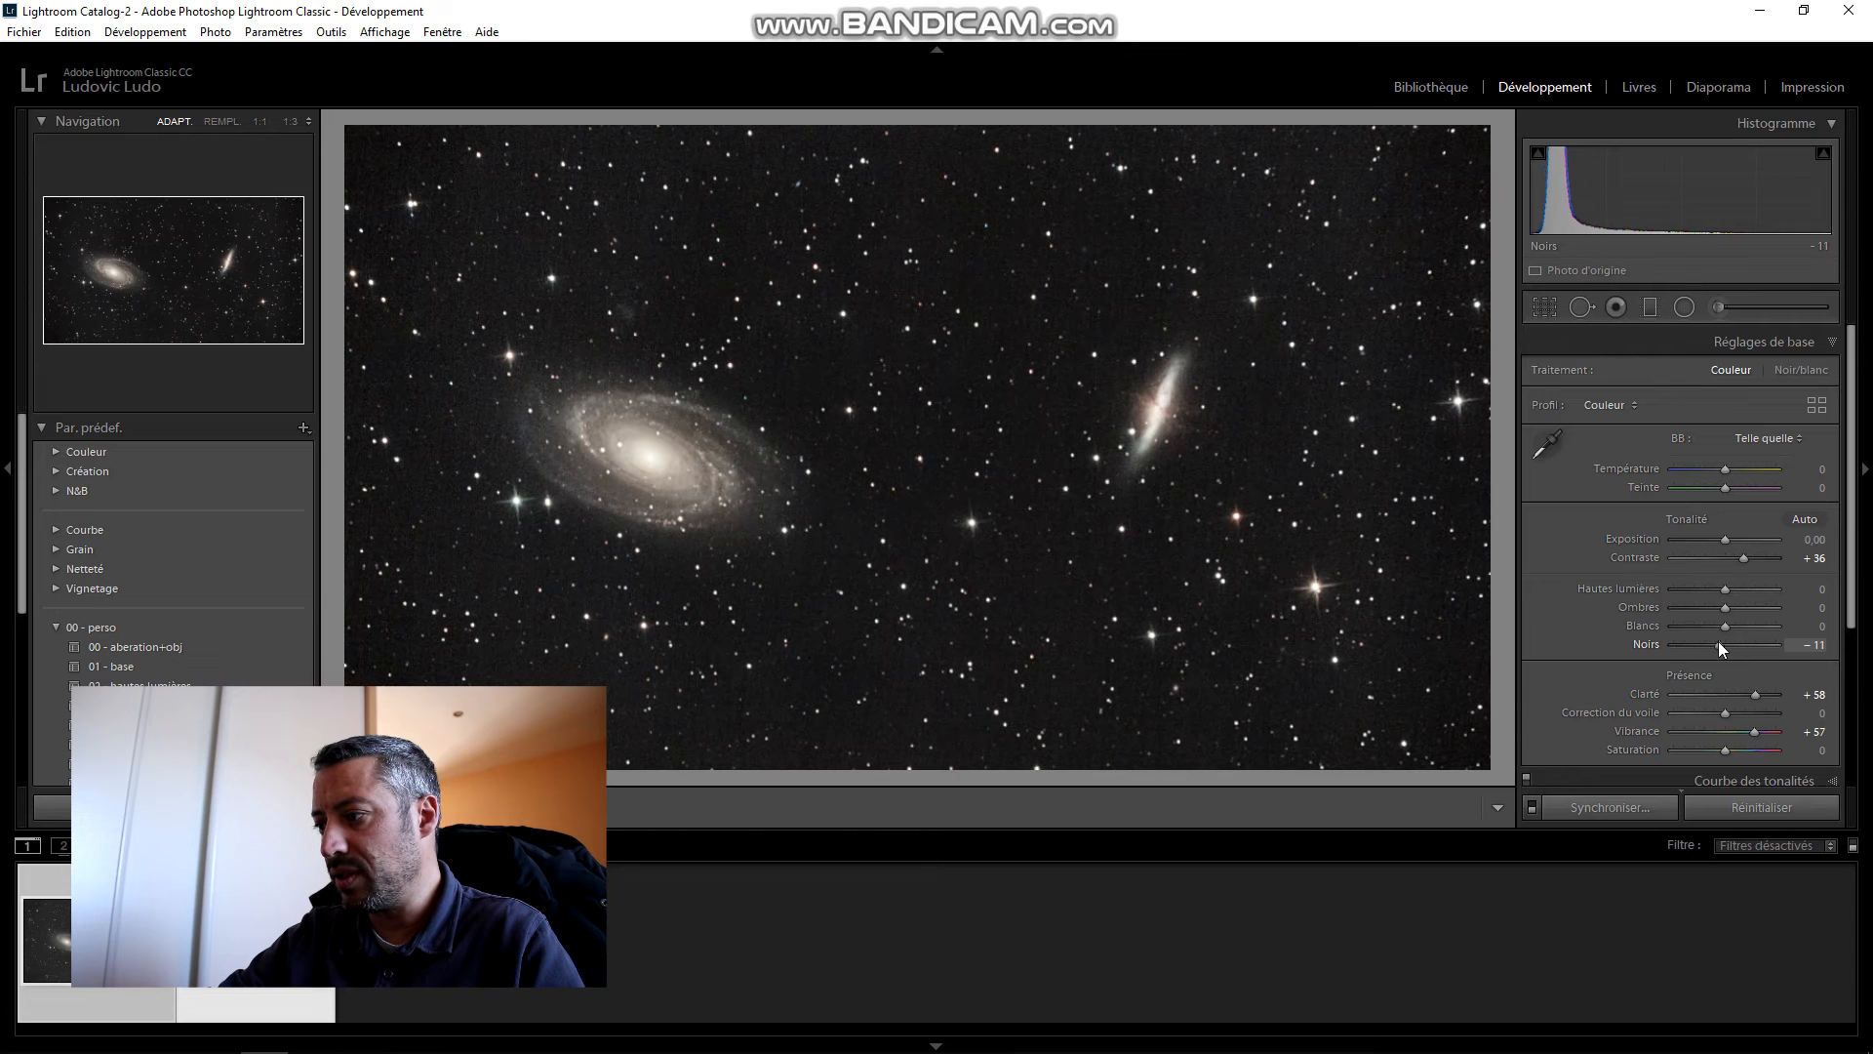
Step: Set the luminance noise reduction of the M81 avec shop image to 43
scroll(1571, 609, down, 3)
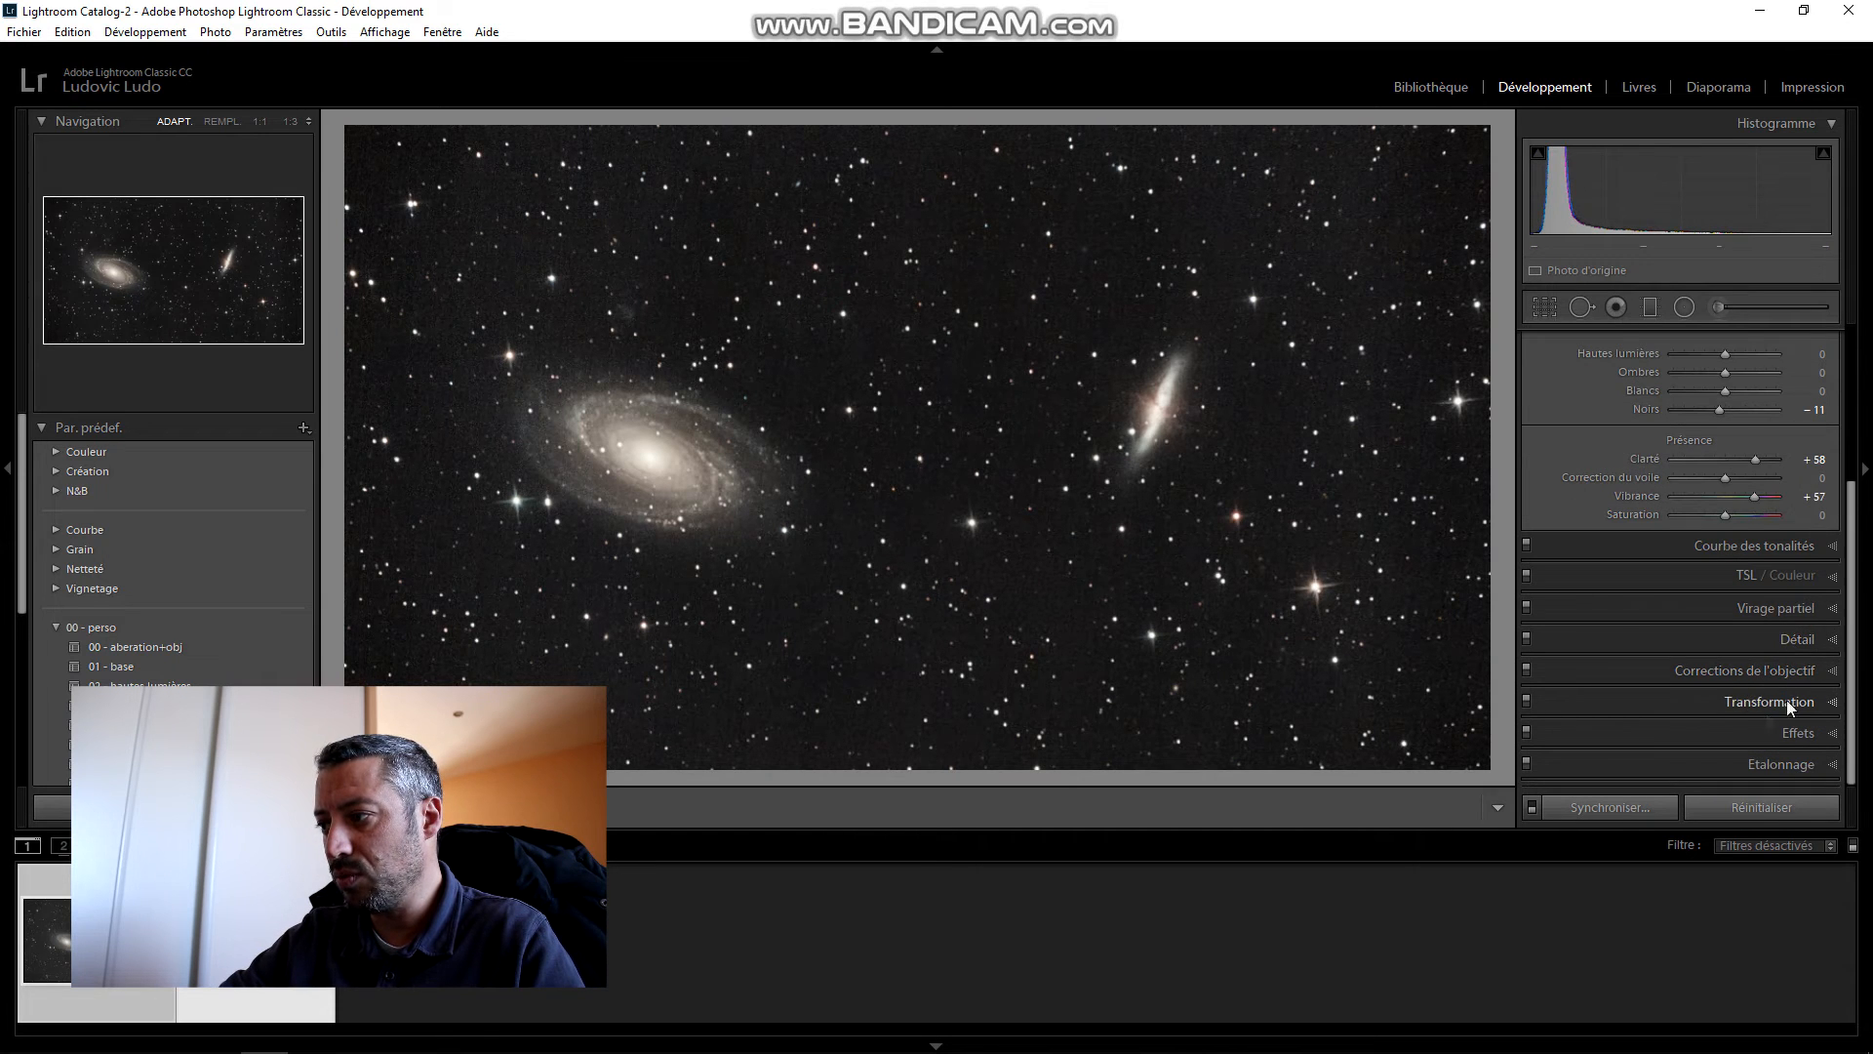
click(1790, 641)
drag(1678, 571, 1707, 574)
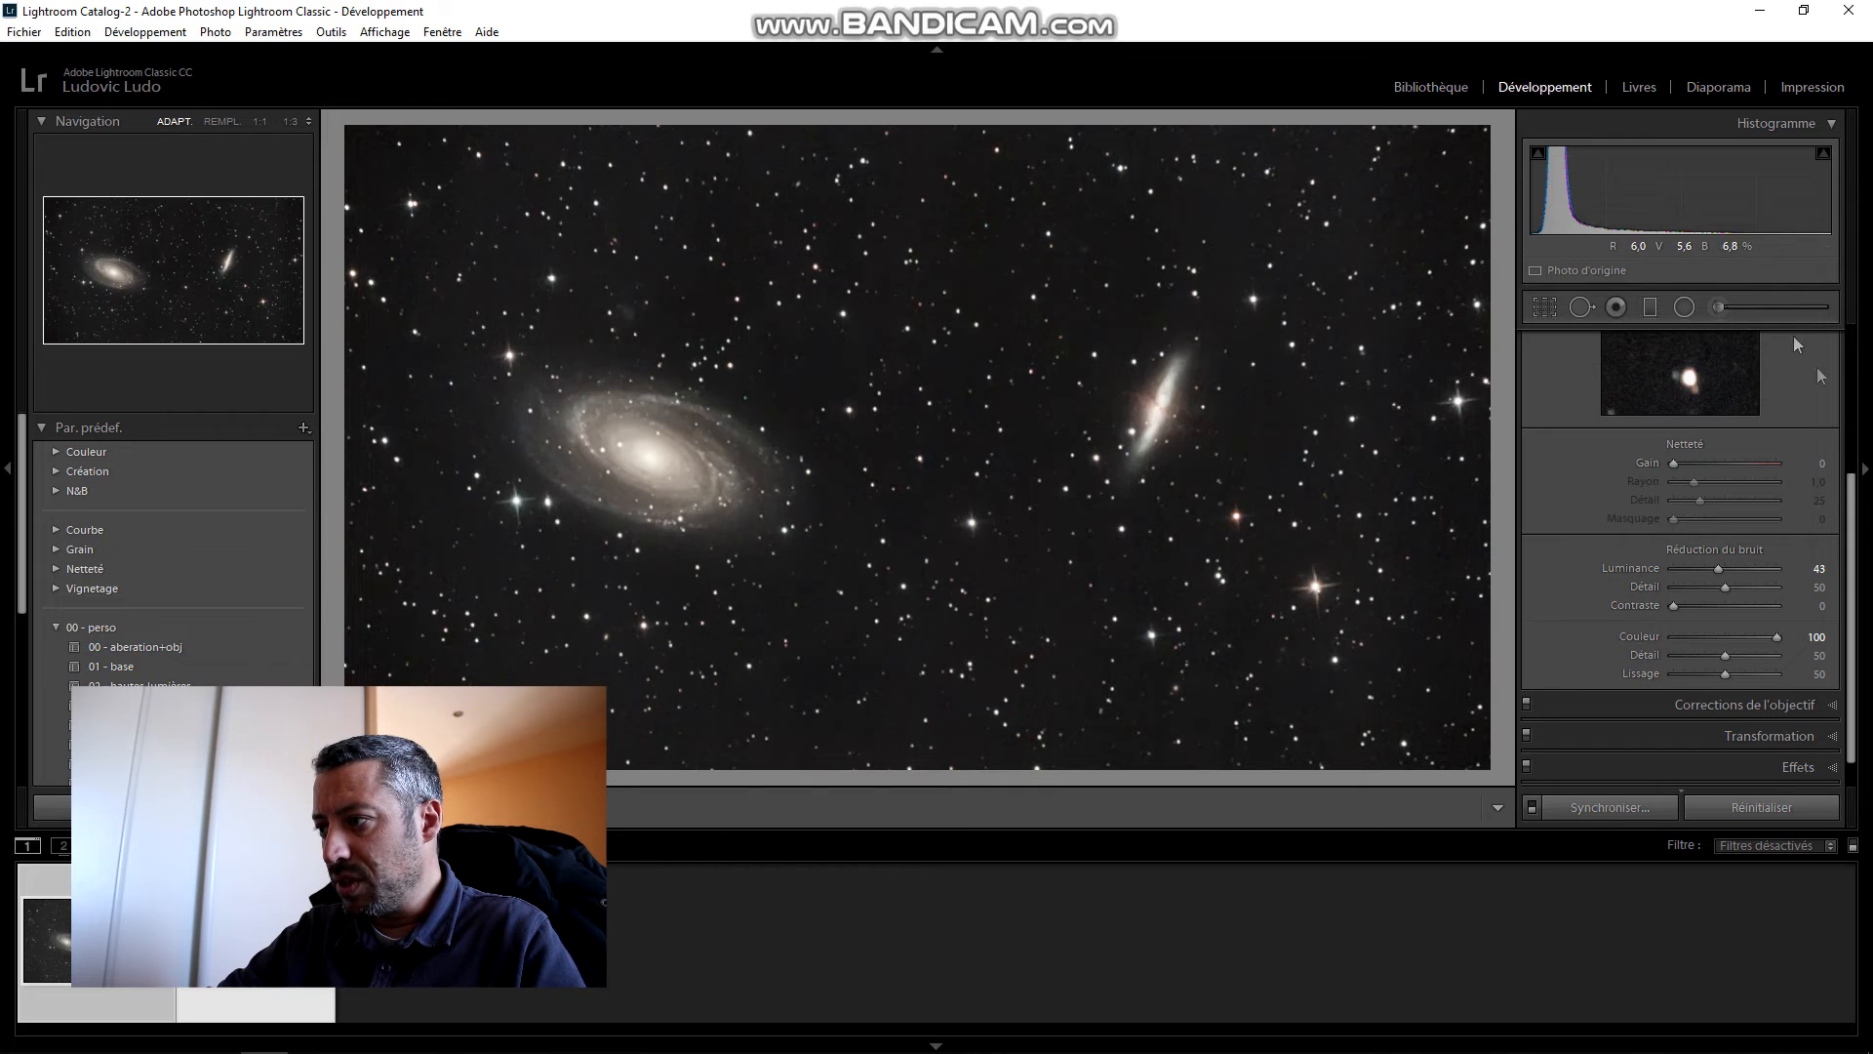
Step: Paint an adjustment brush mask over the sky to the right of M82 with the overlay shown, erasing it along the galaxy's edge
click(1718, 307)
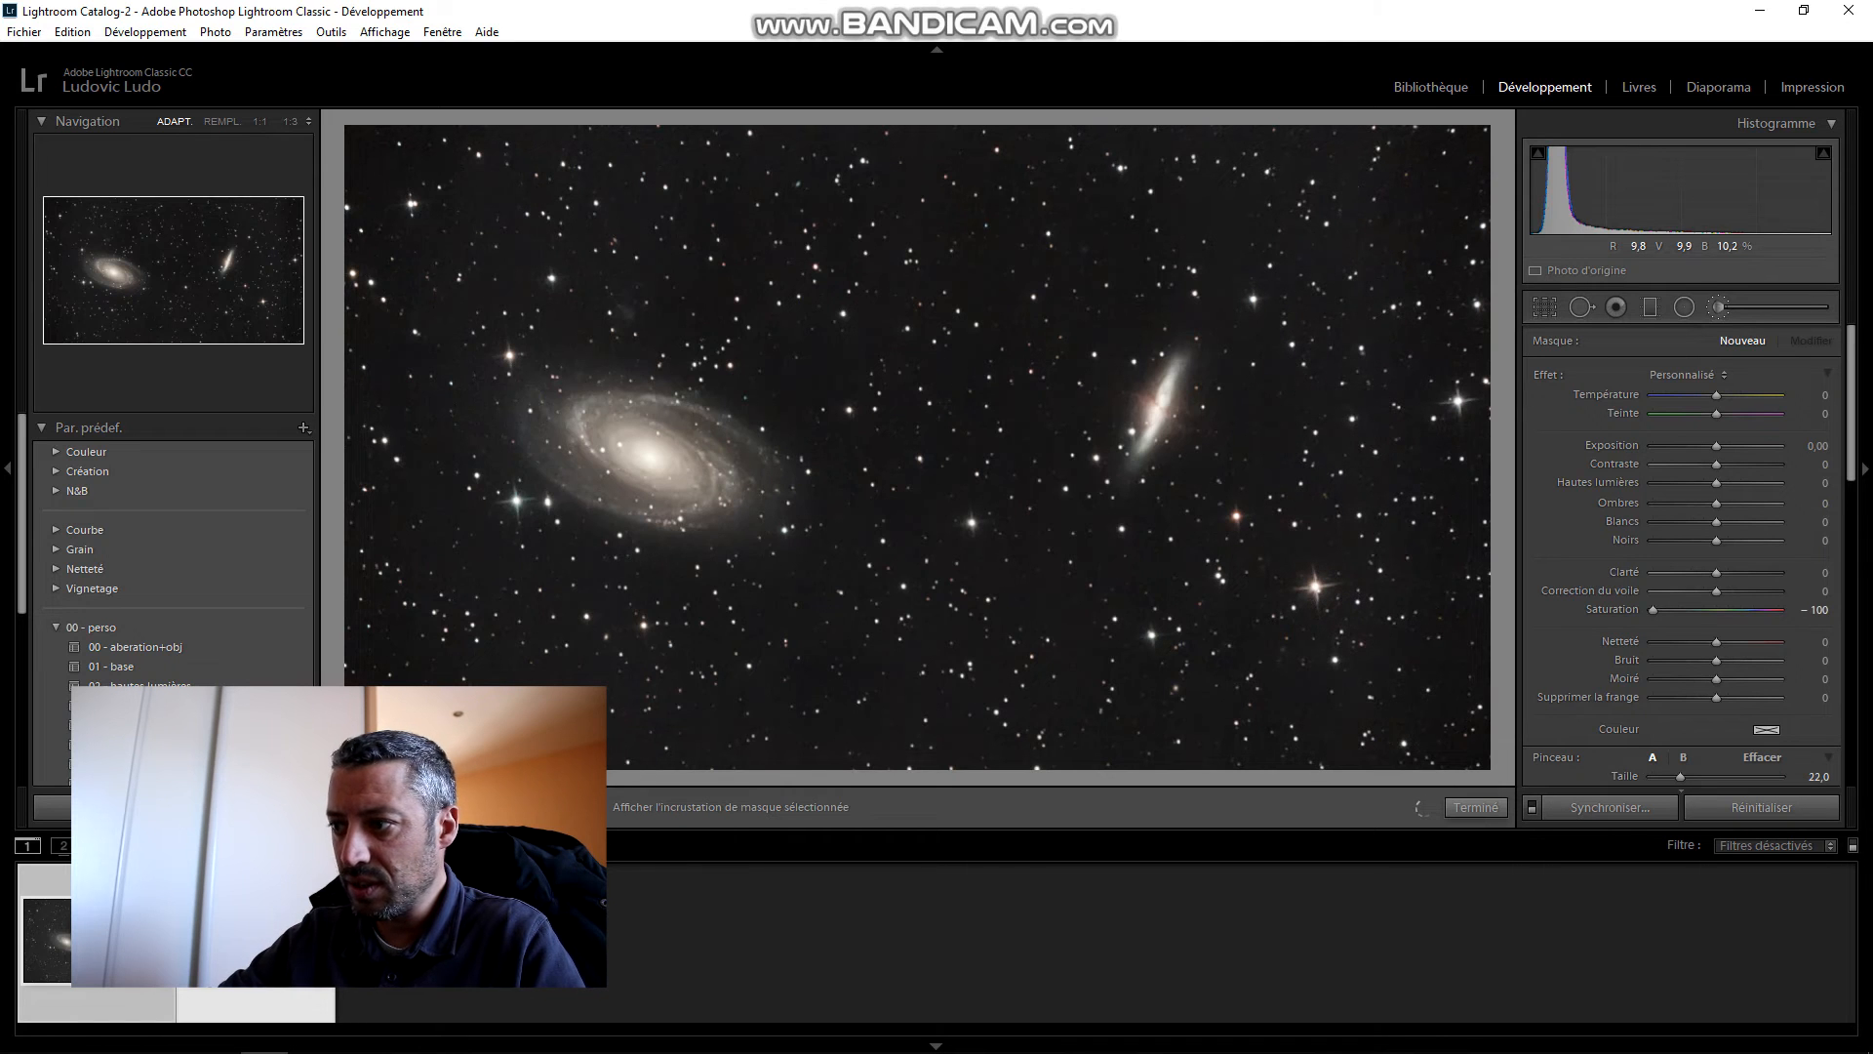
click(604, 810)
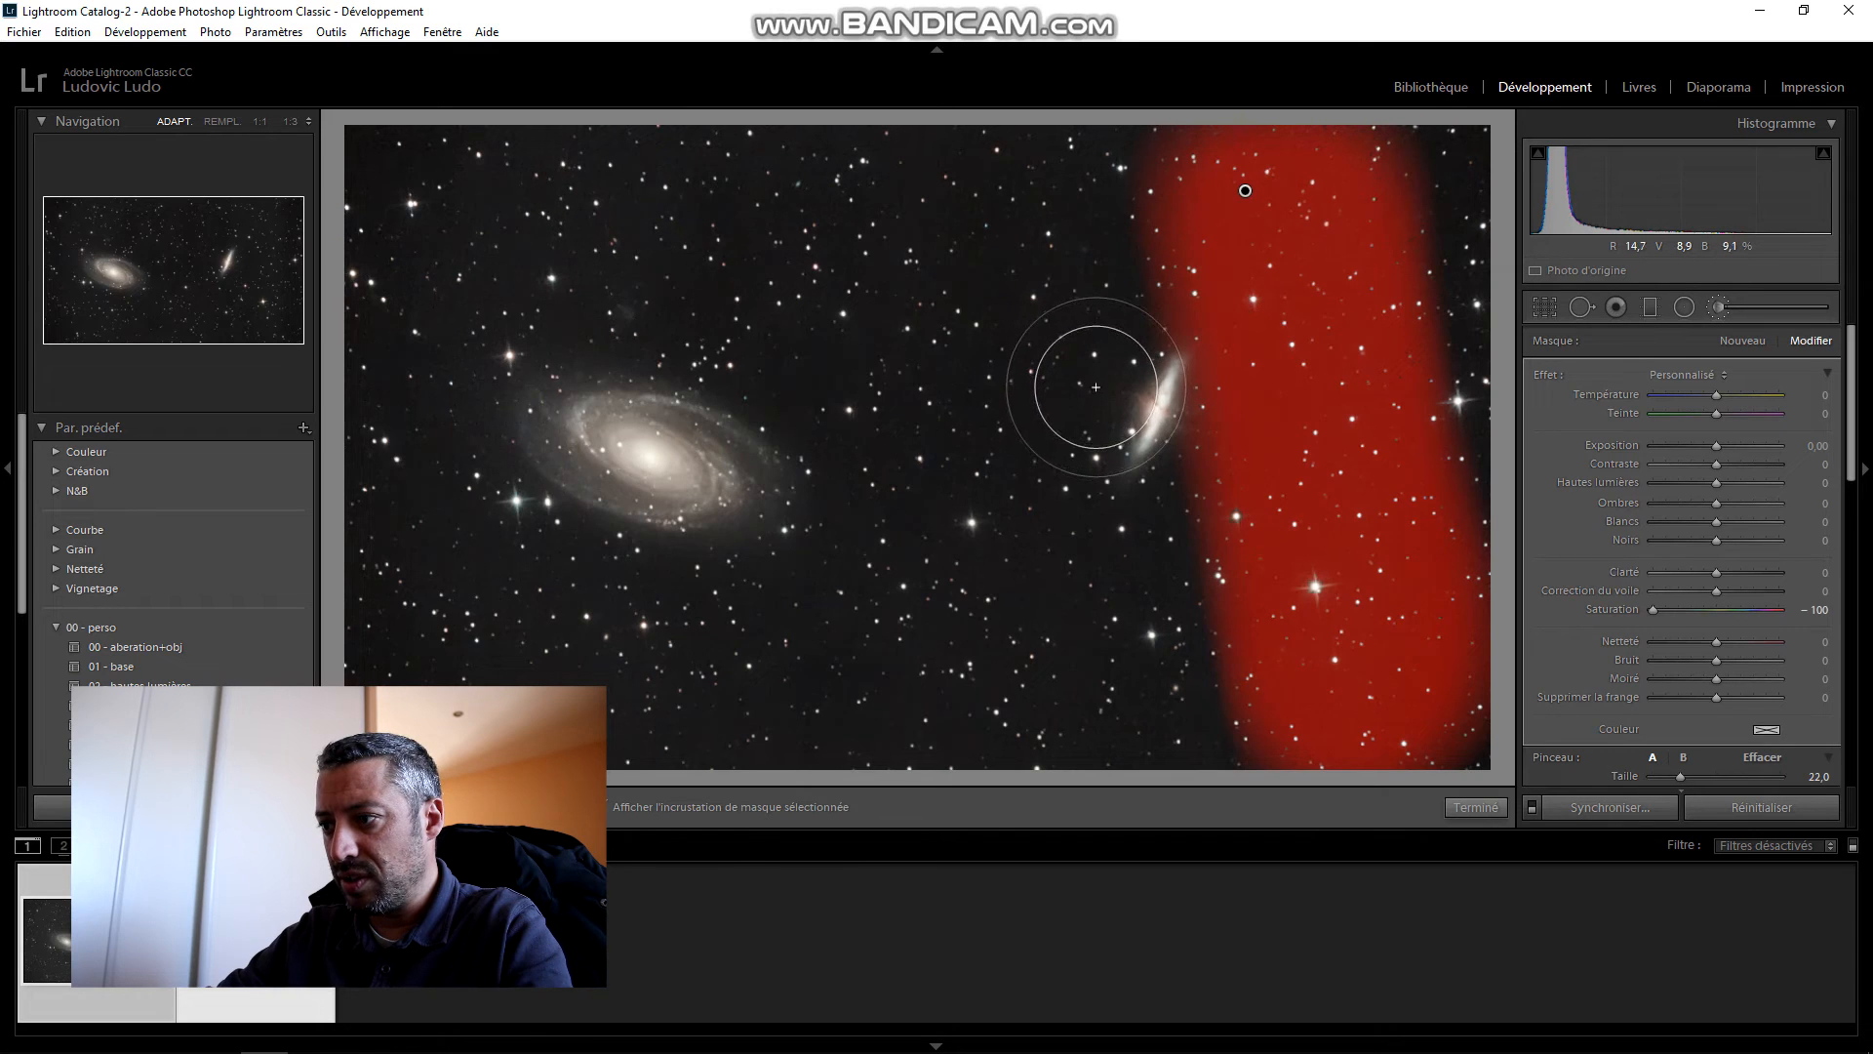
key(alt)
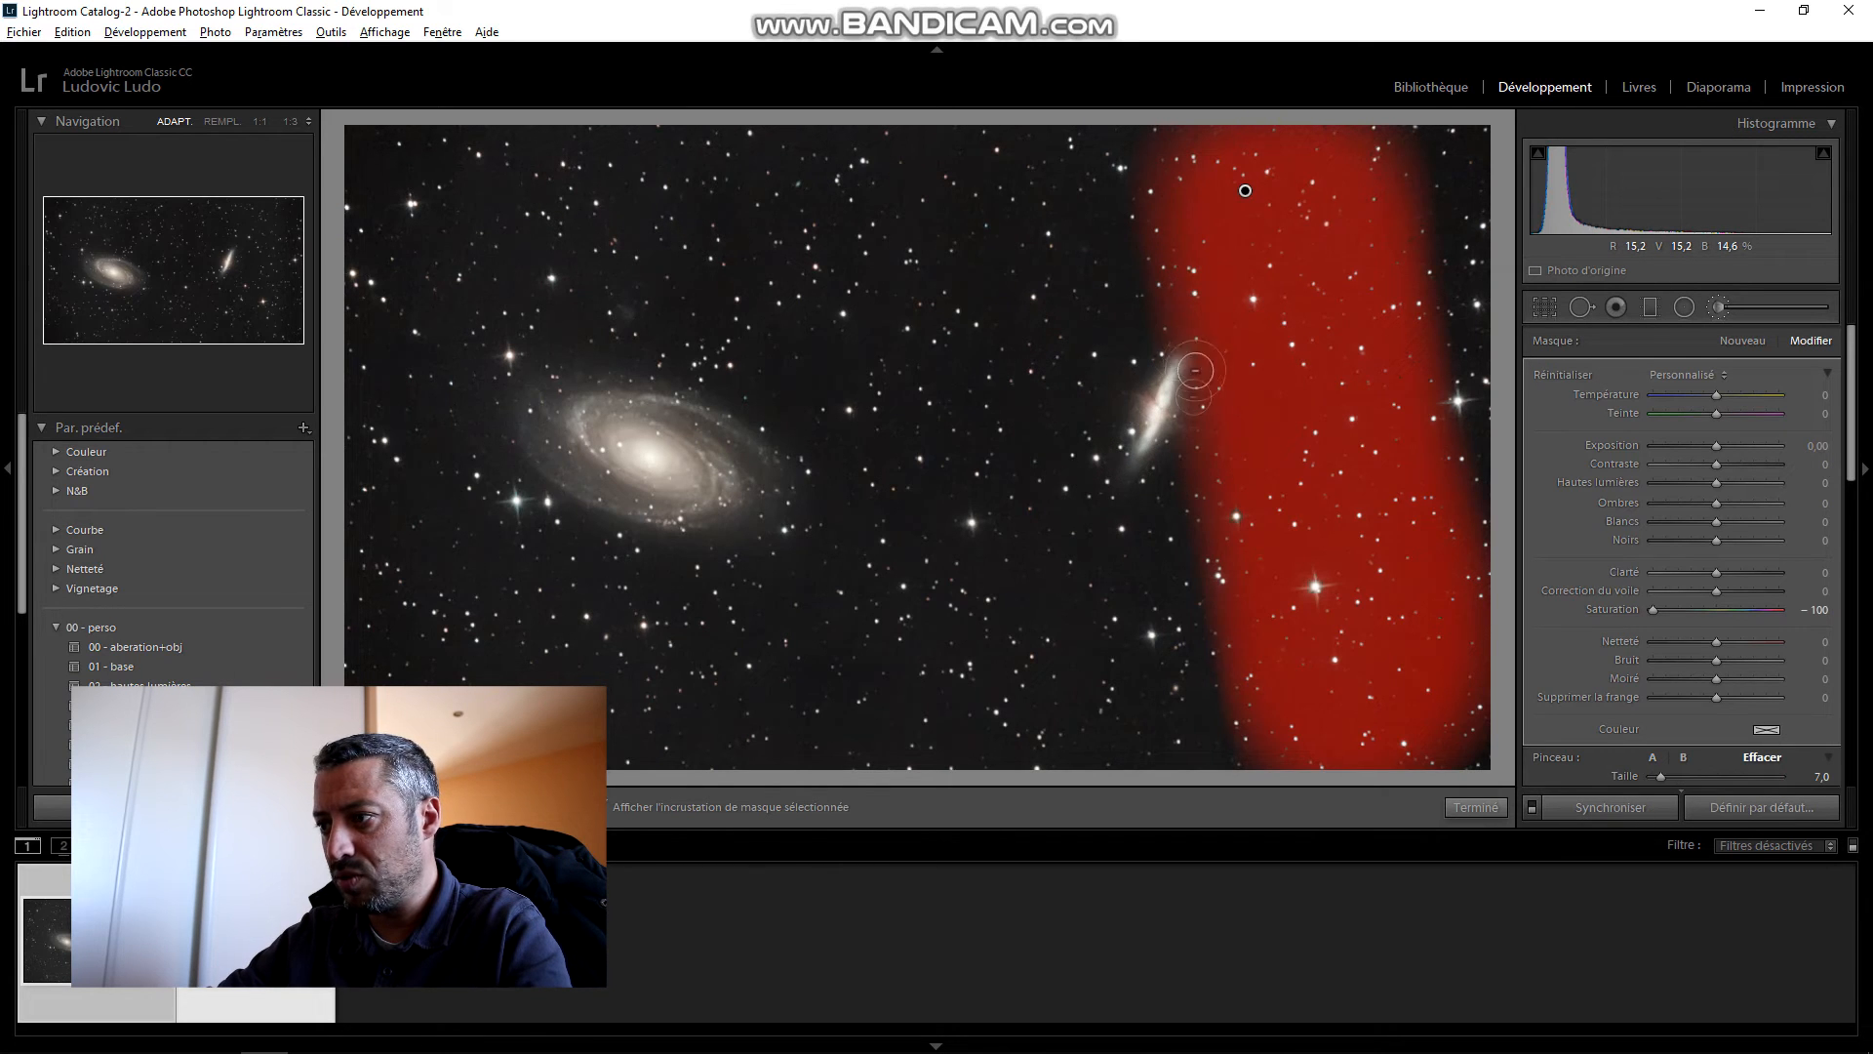
mouse_move(1178, 351)
mouse_down()
mouse_move(1187, 494)
mouse_move(1185, 404)
mouse_up()
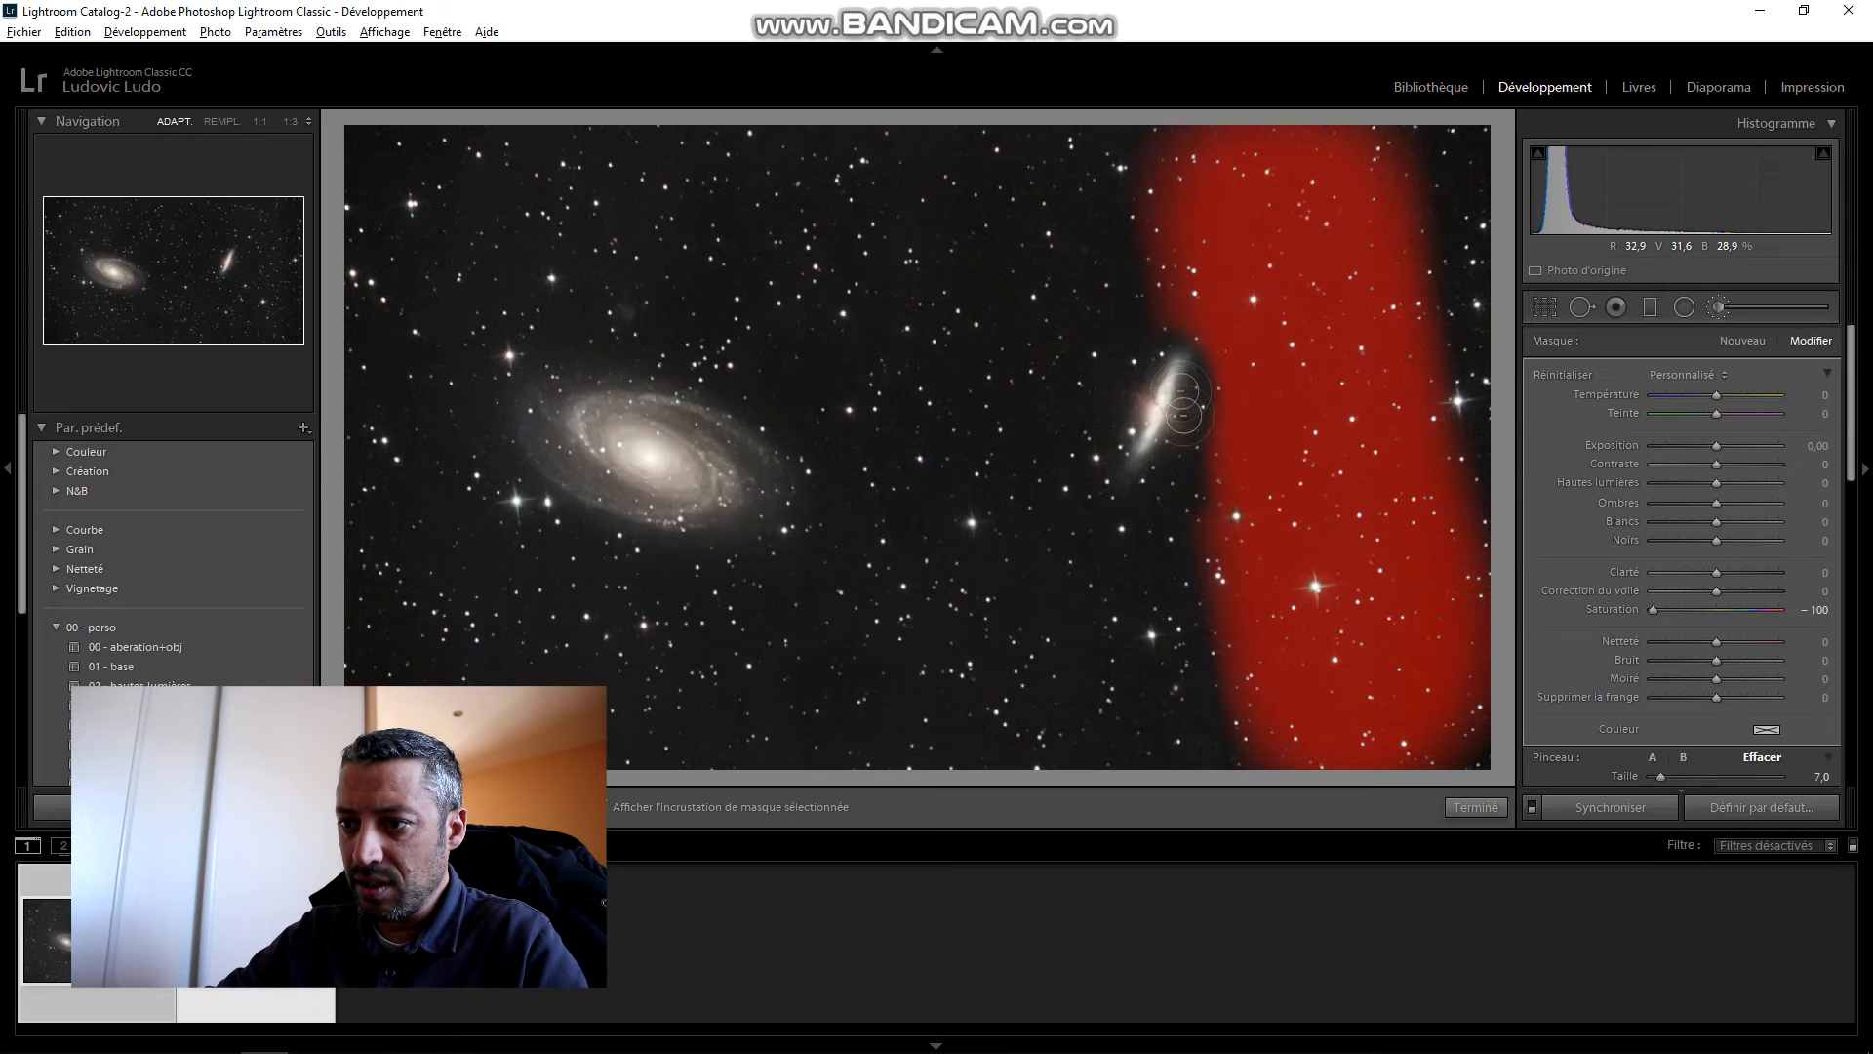
mouse_move(1150, 256)
mouse_down()
mouse_move(1196, 339)
mouse_move(1213, 441)
mouse_up()
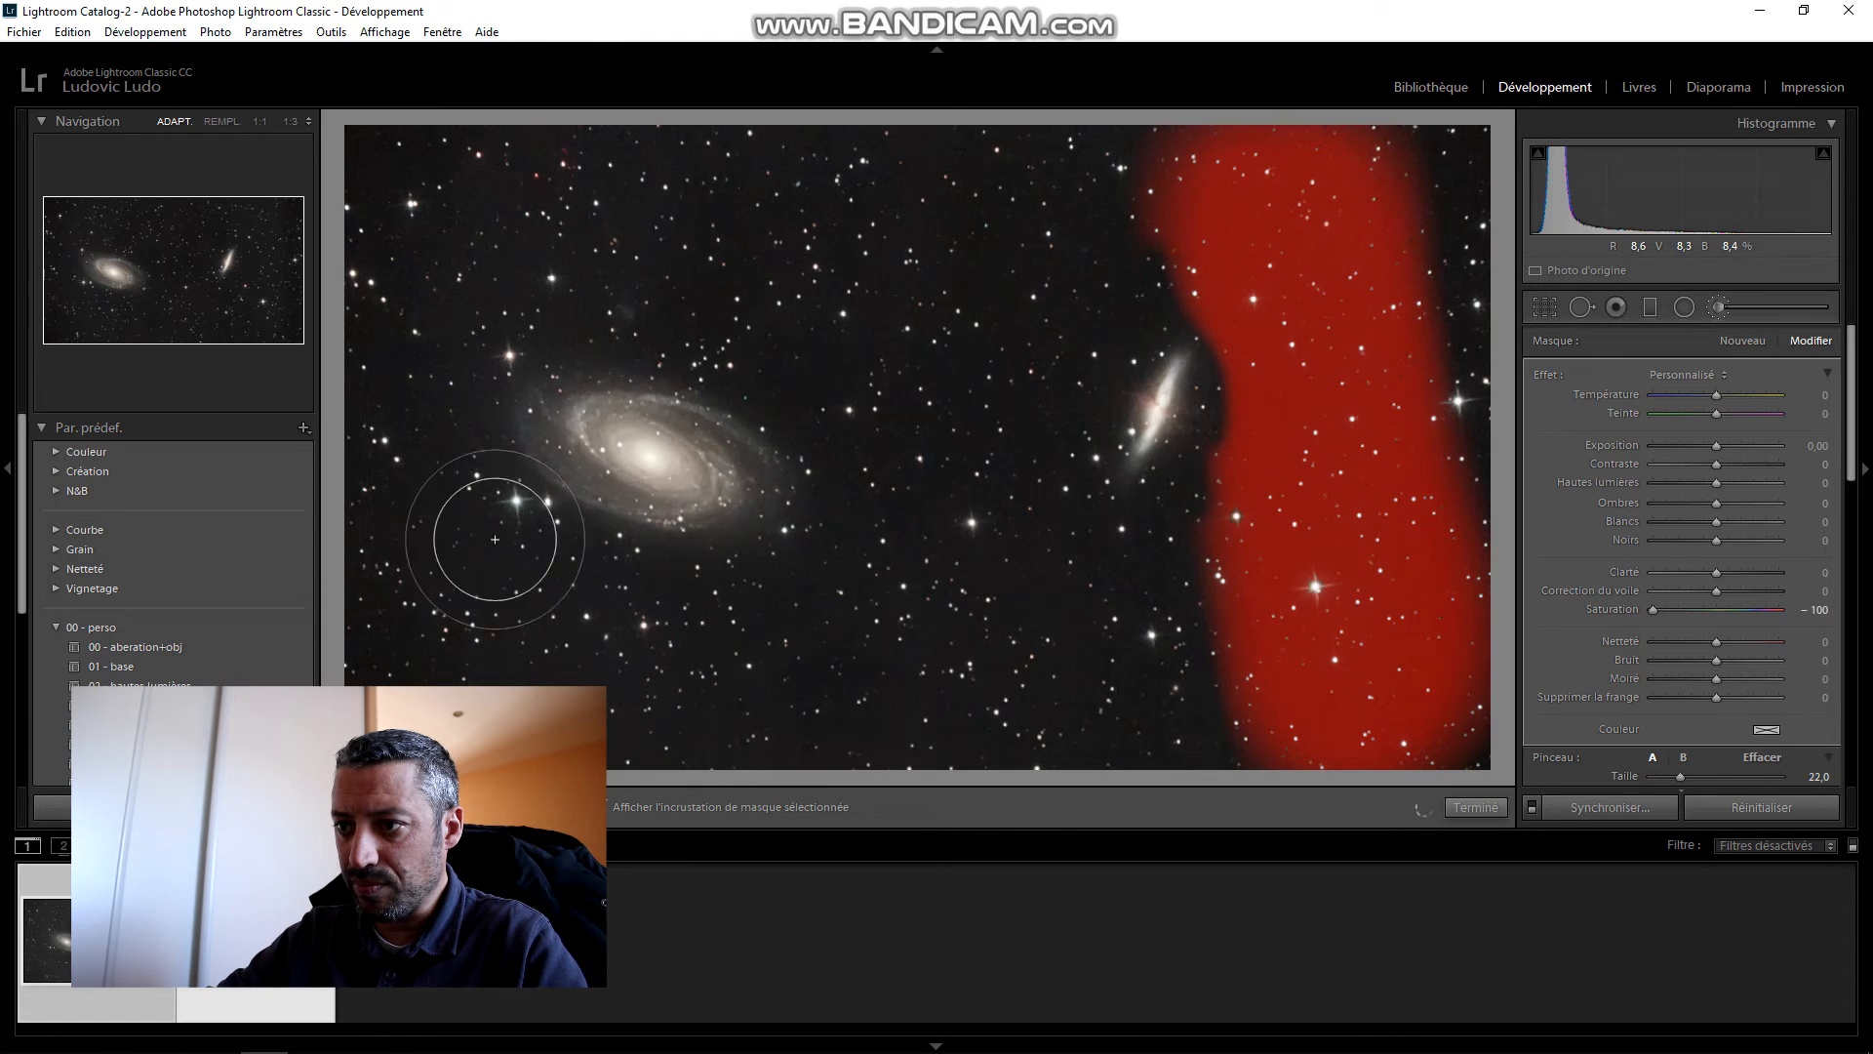
Step: Extend the brush mask over the sky around the left side of M81, erasing it from the outer border and the galaxy
mouse_move(446, 362)
mouse_down()
mouse_move(606, 254)
mouse_move(482, 232)
mouse_move(605, 181)
mouse_up()
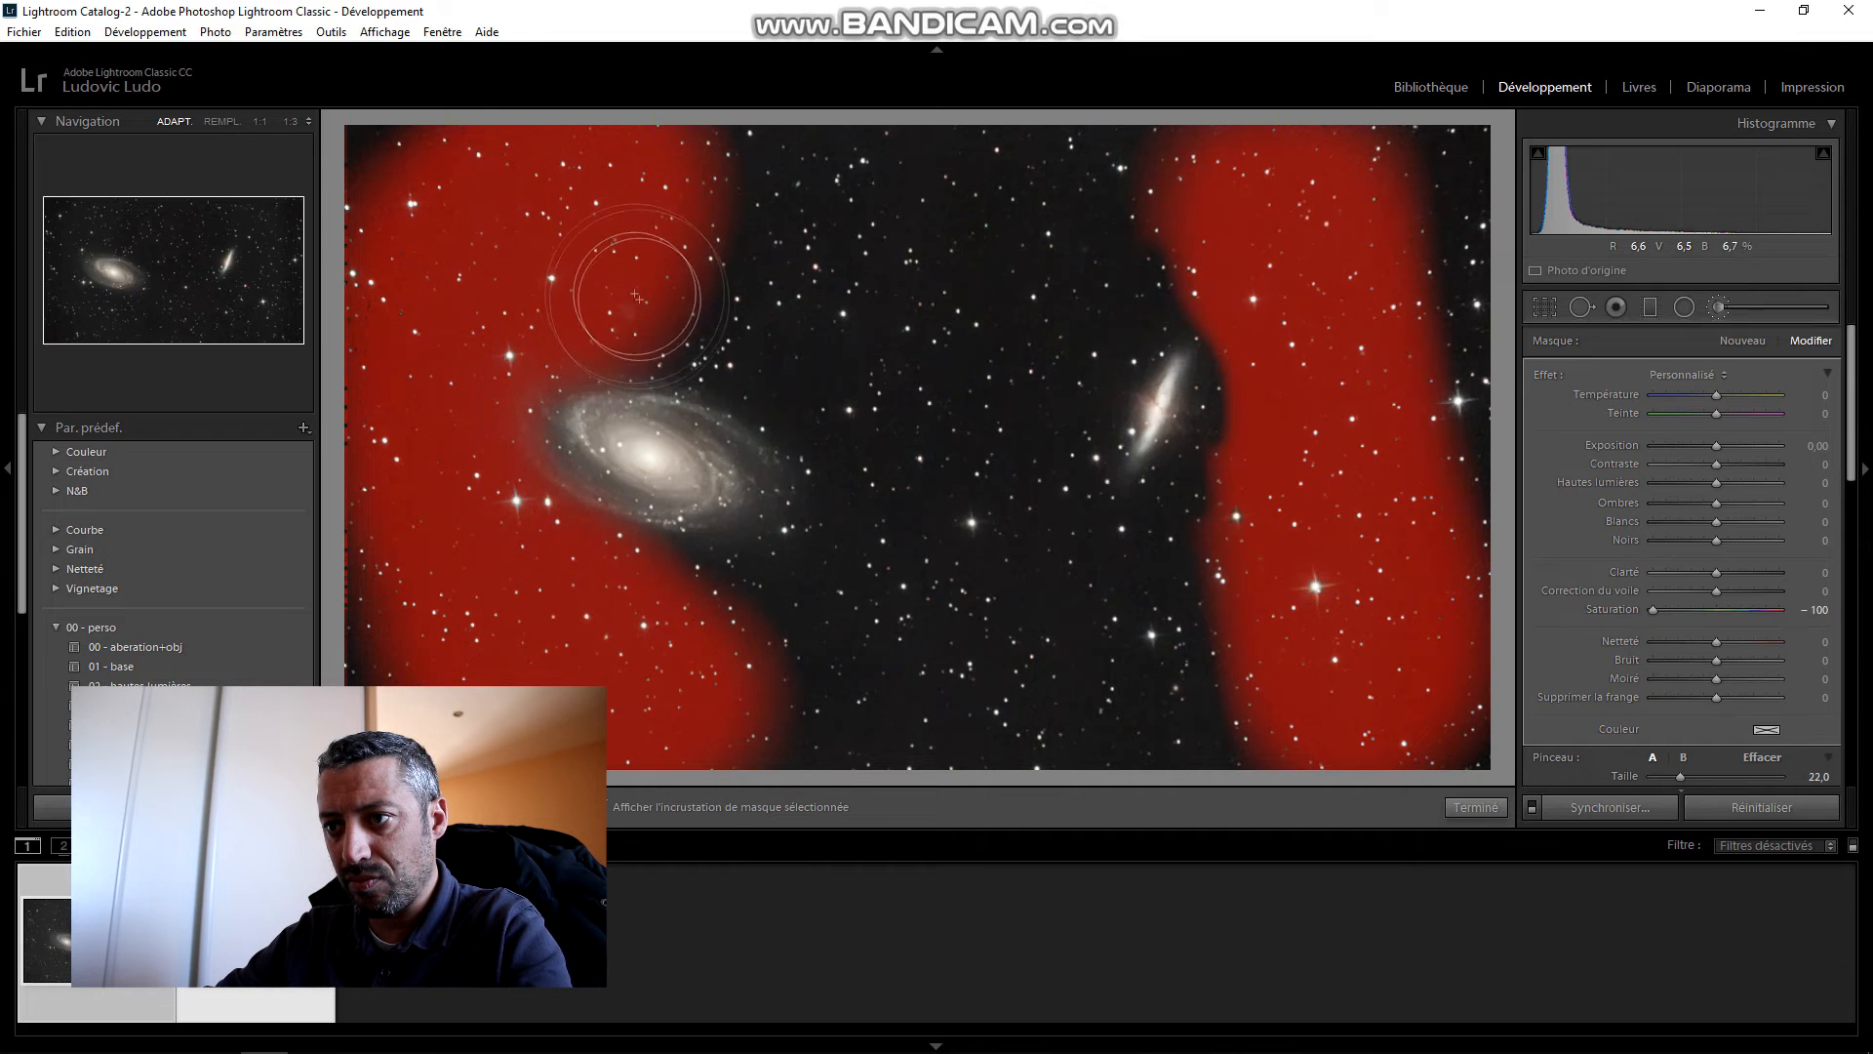
key(alt)
mouse_move(437, 155)
mouse_down()
mouse_move(314, 251)
mouse_move(355, 576)
mouse_move(388, 672)
mouse_up()
scroll(409, 207, up, 9)
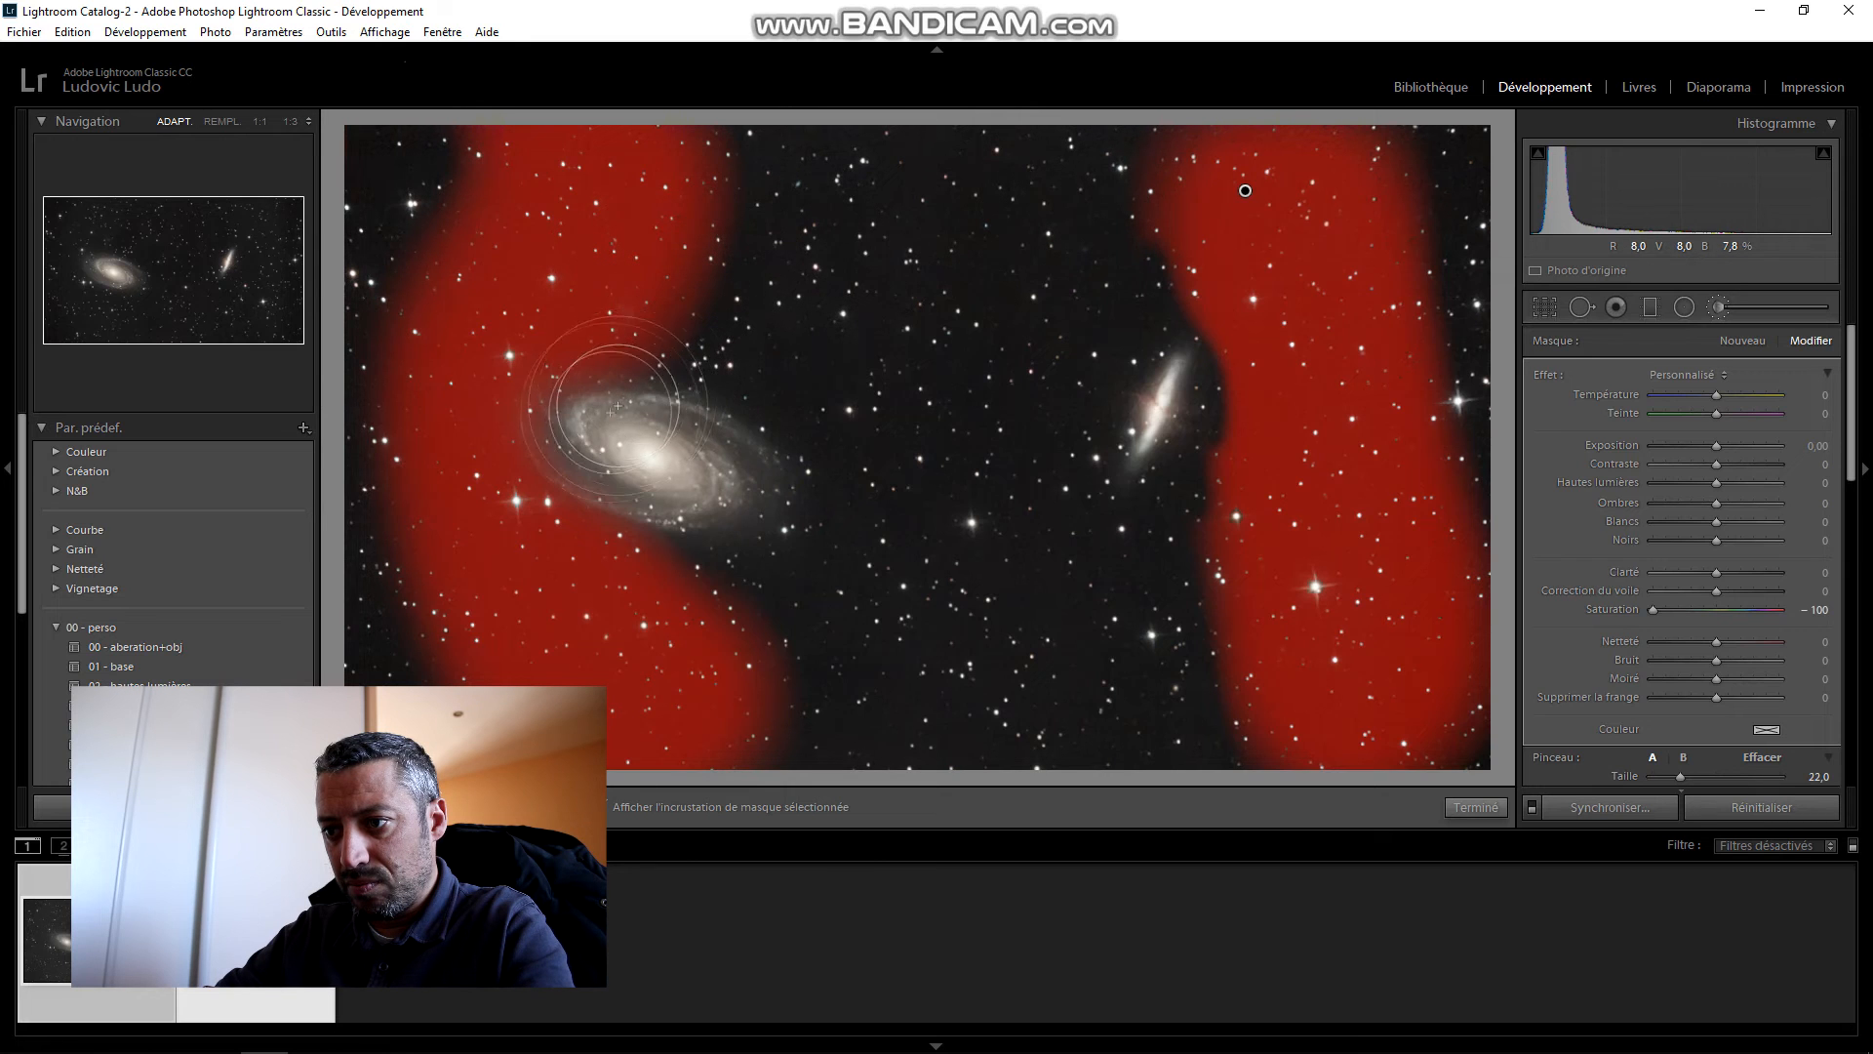
mouse_move(592, 428)
mouse_down()
mouse_move(543, 447)
mouse_move(633, 481)
mouse_up()
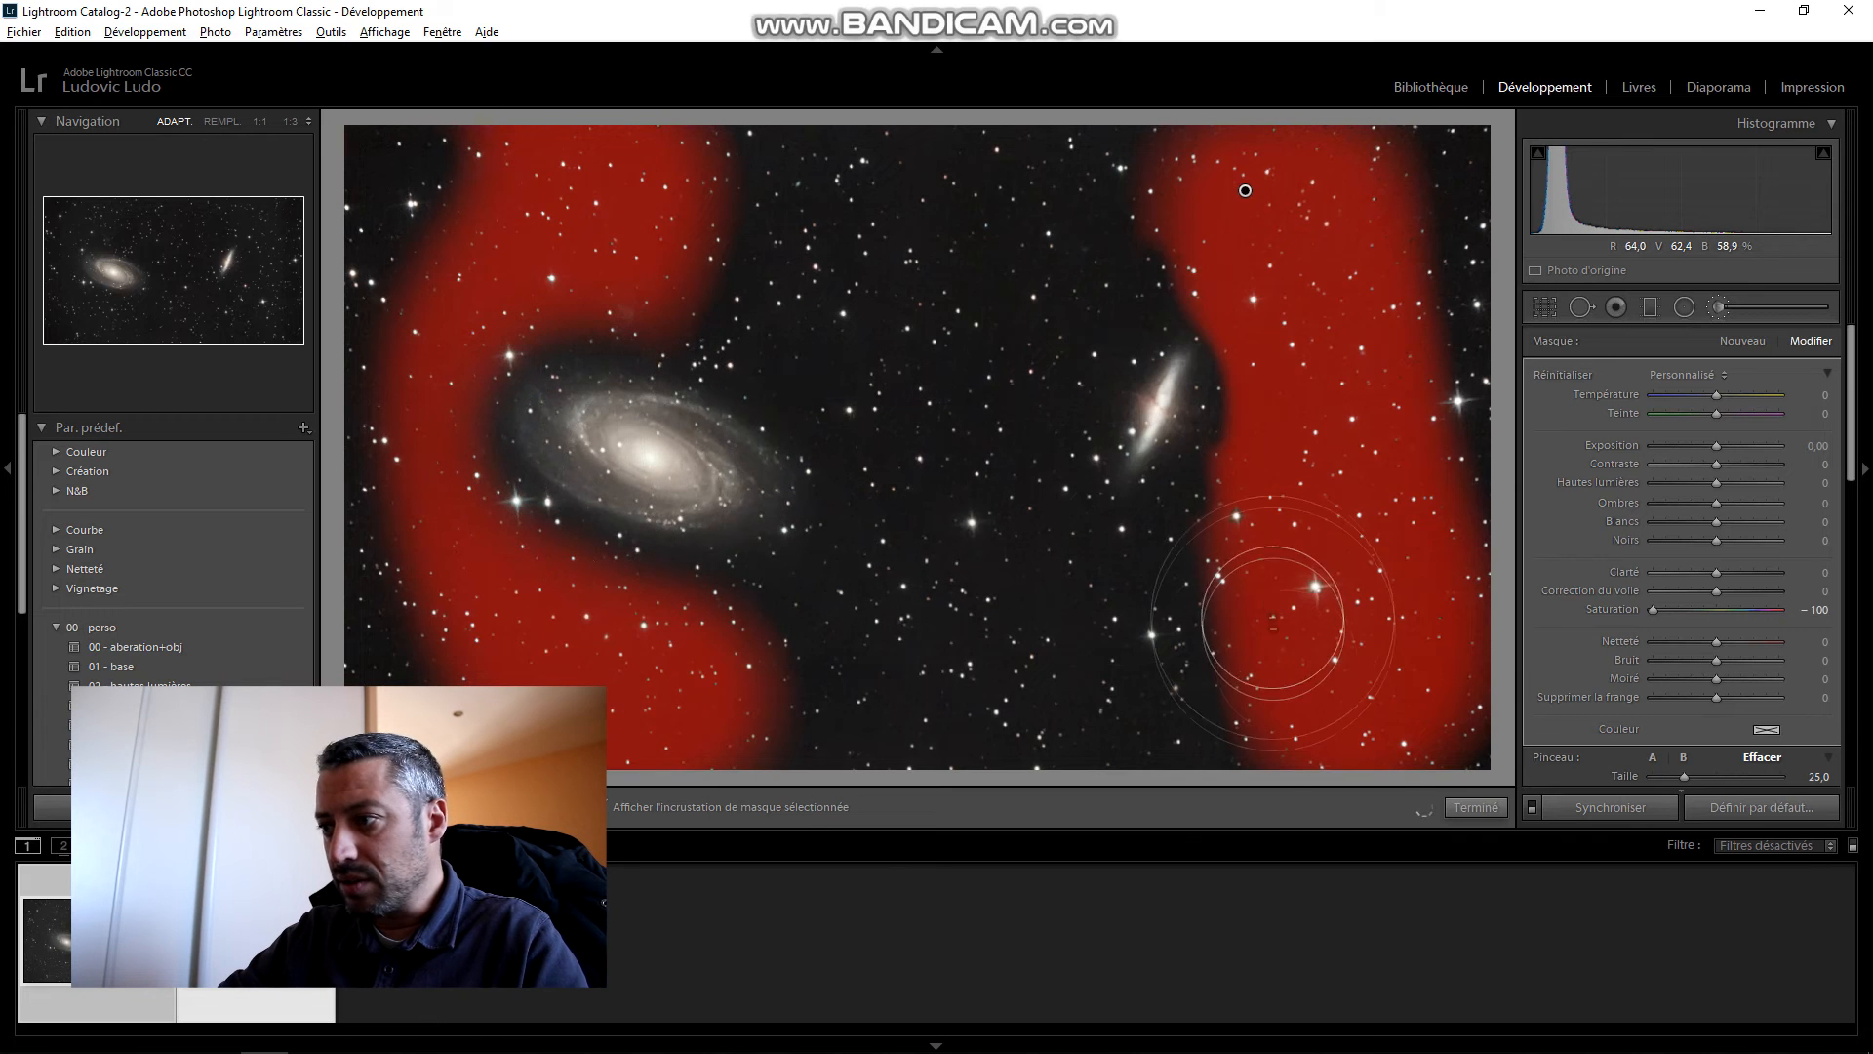
Step: Hide the overlay, set the sky mask's blacks to -3 and saturation to 0, and set the whole image's dehaze to +17
click(621, 806)
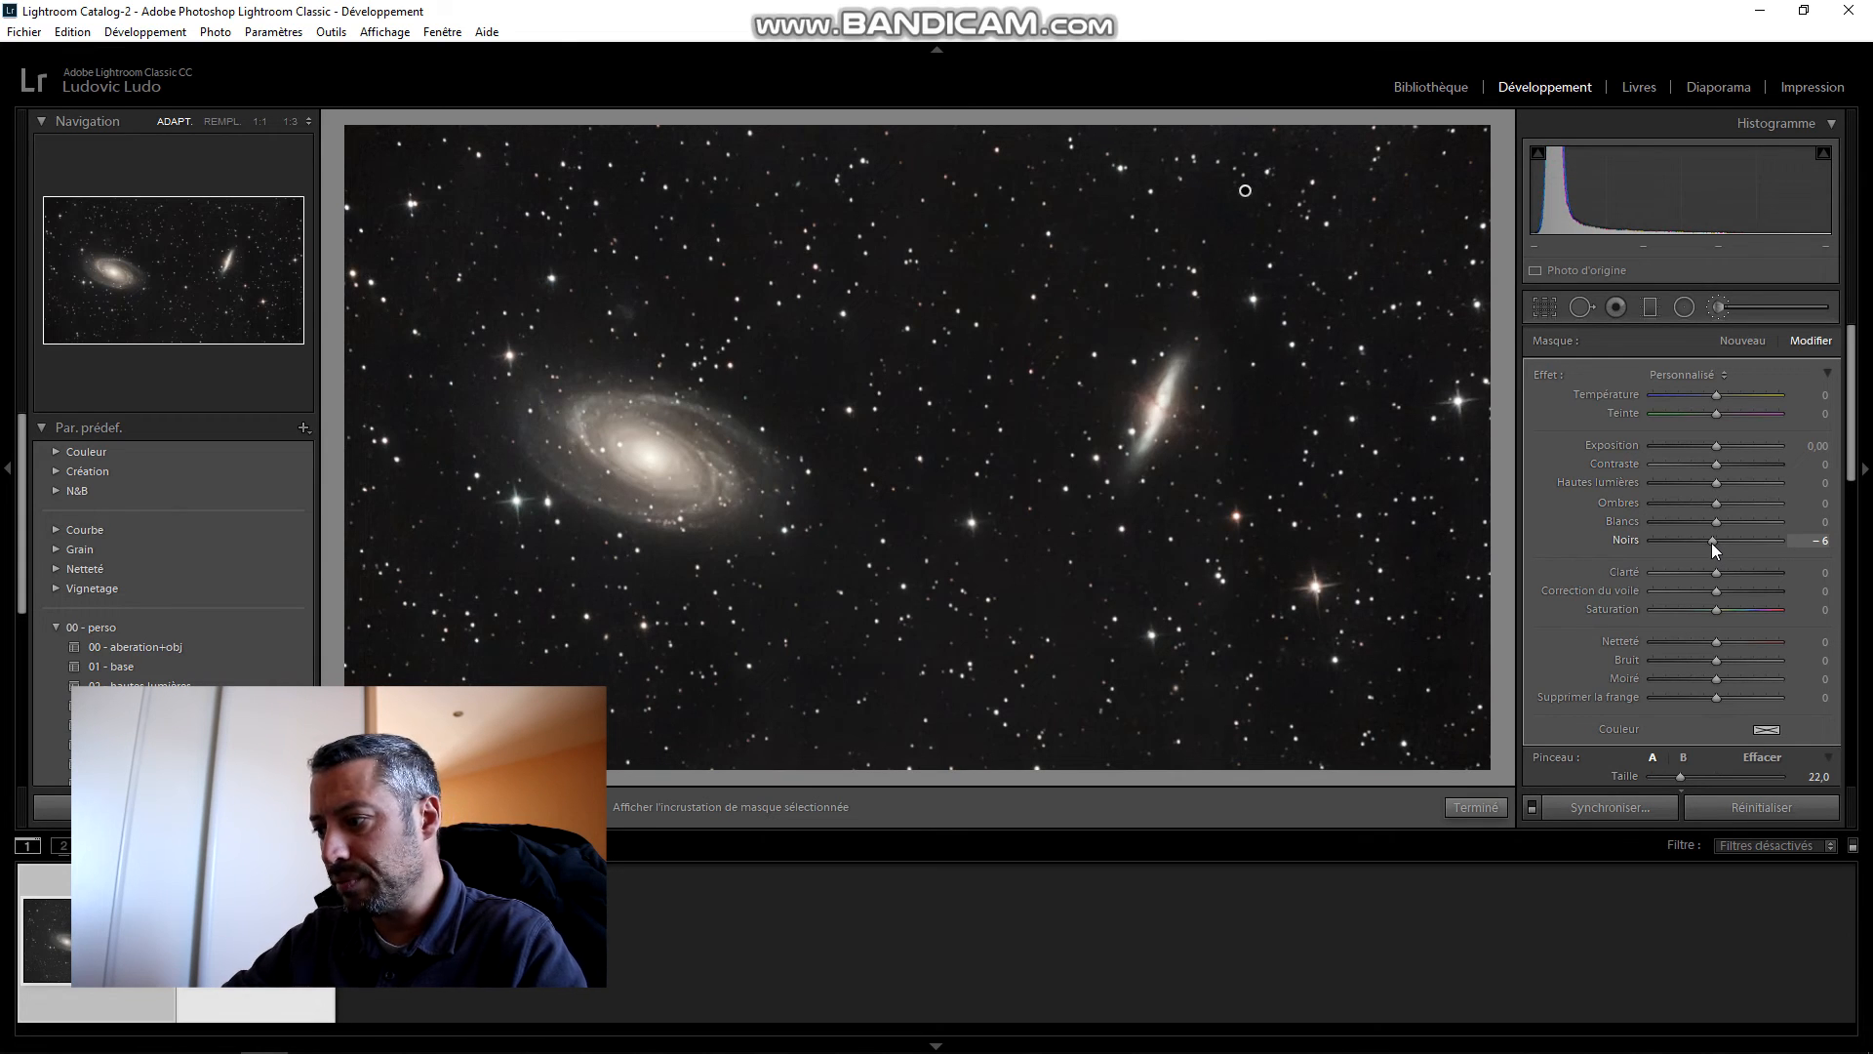
drag(1714, 544, 1716, 544)
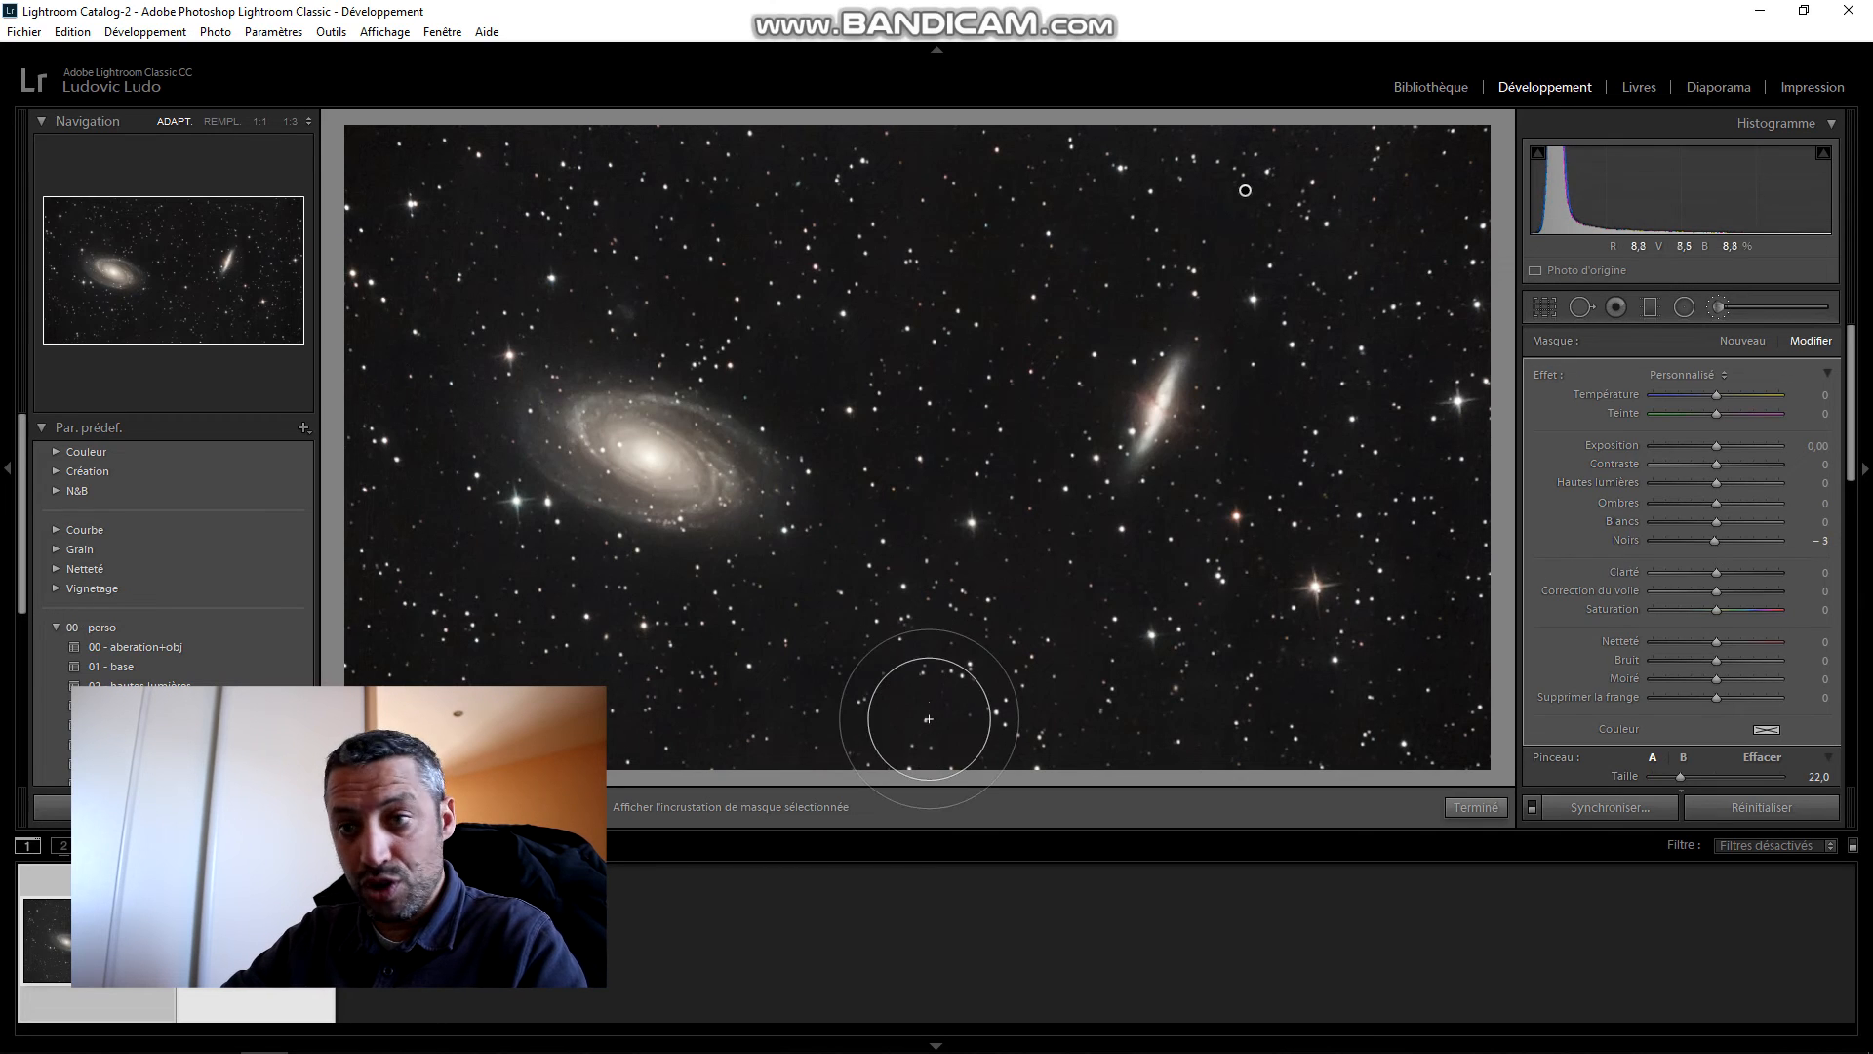
click(1473, 814)
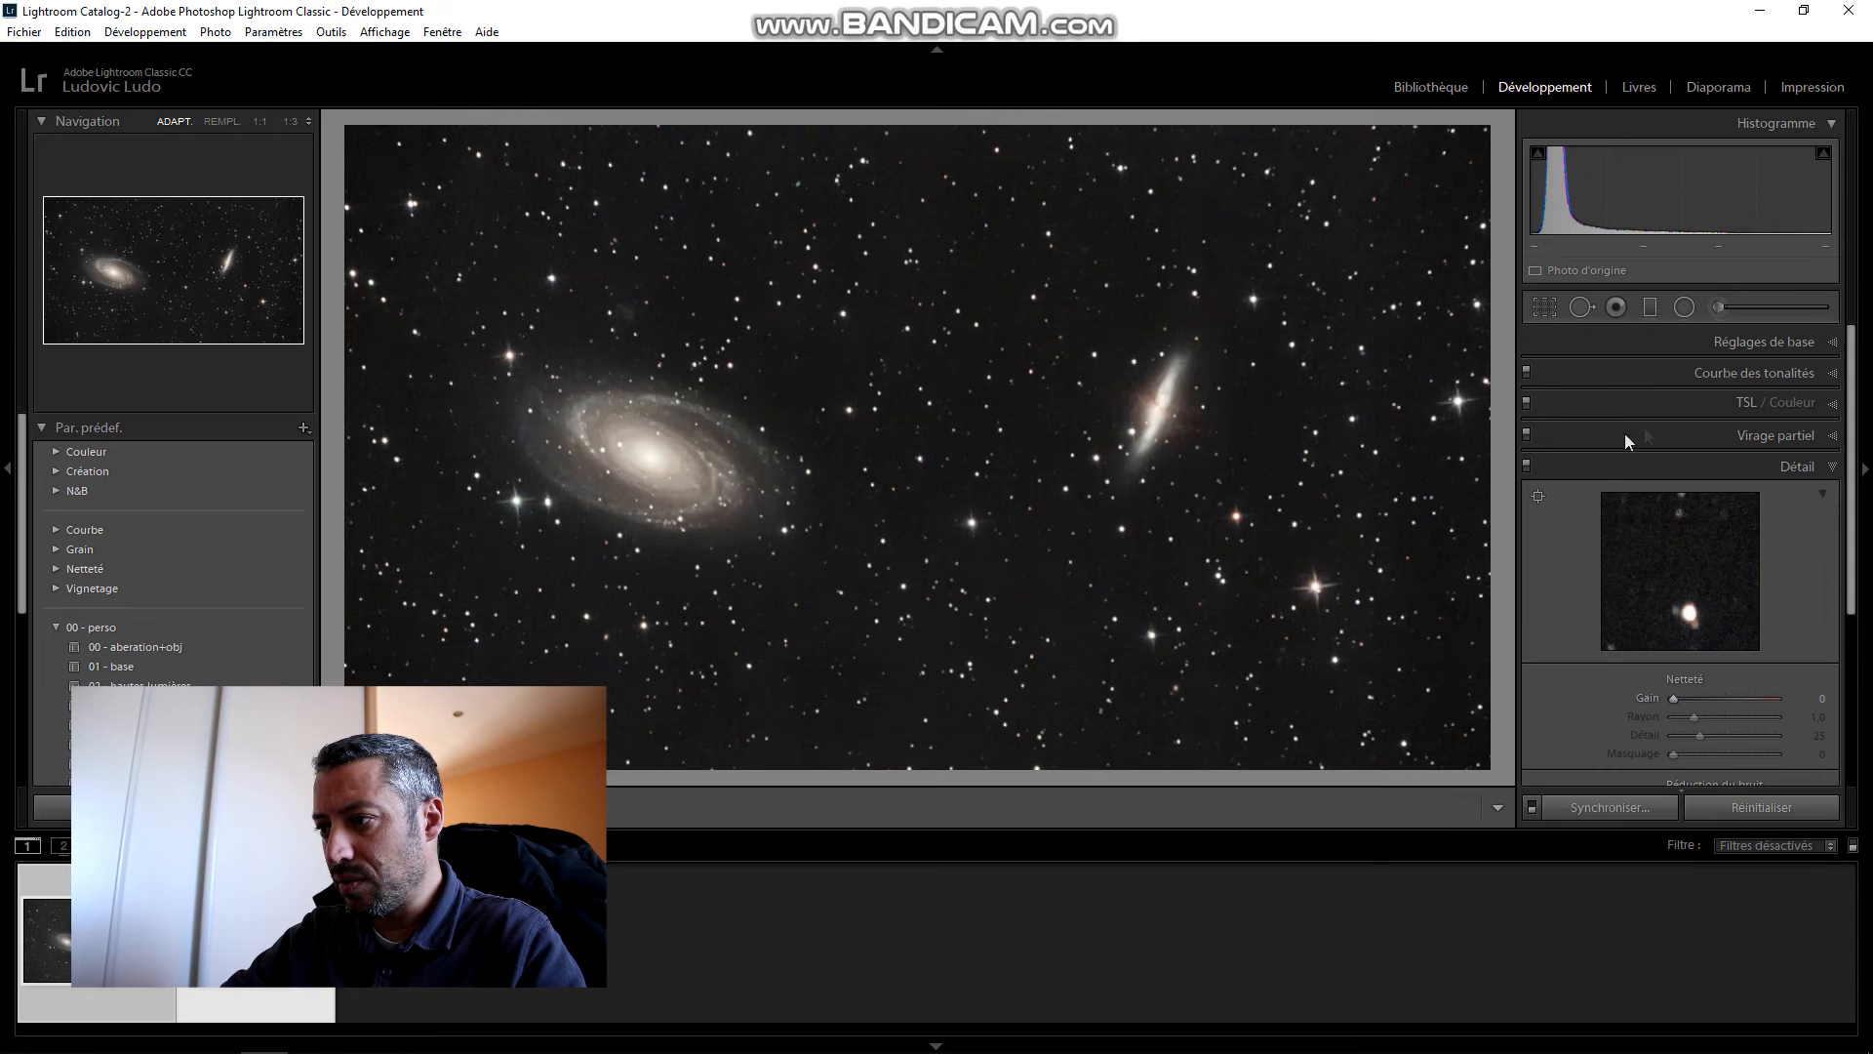
click(1755, 351)
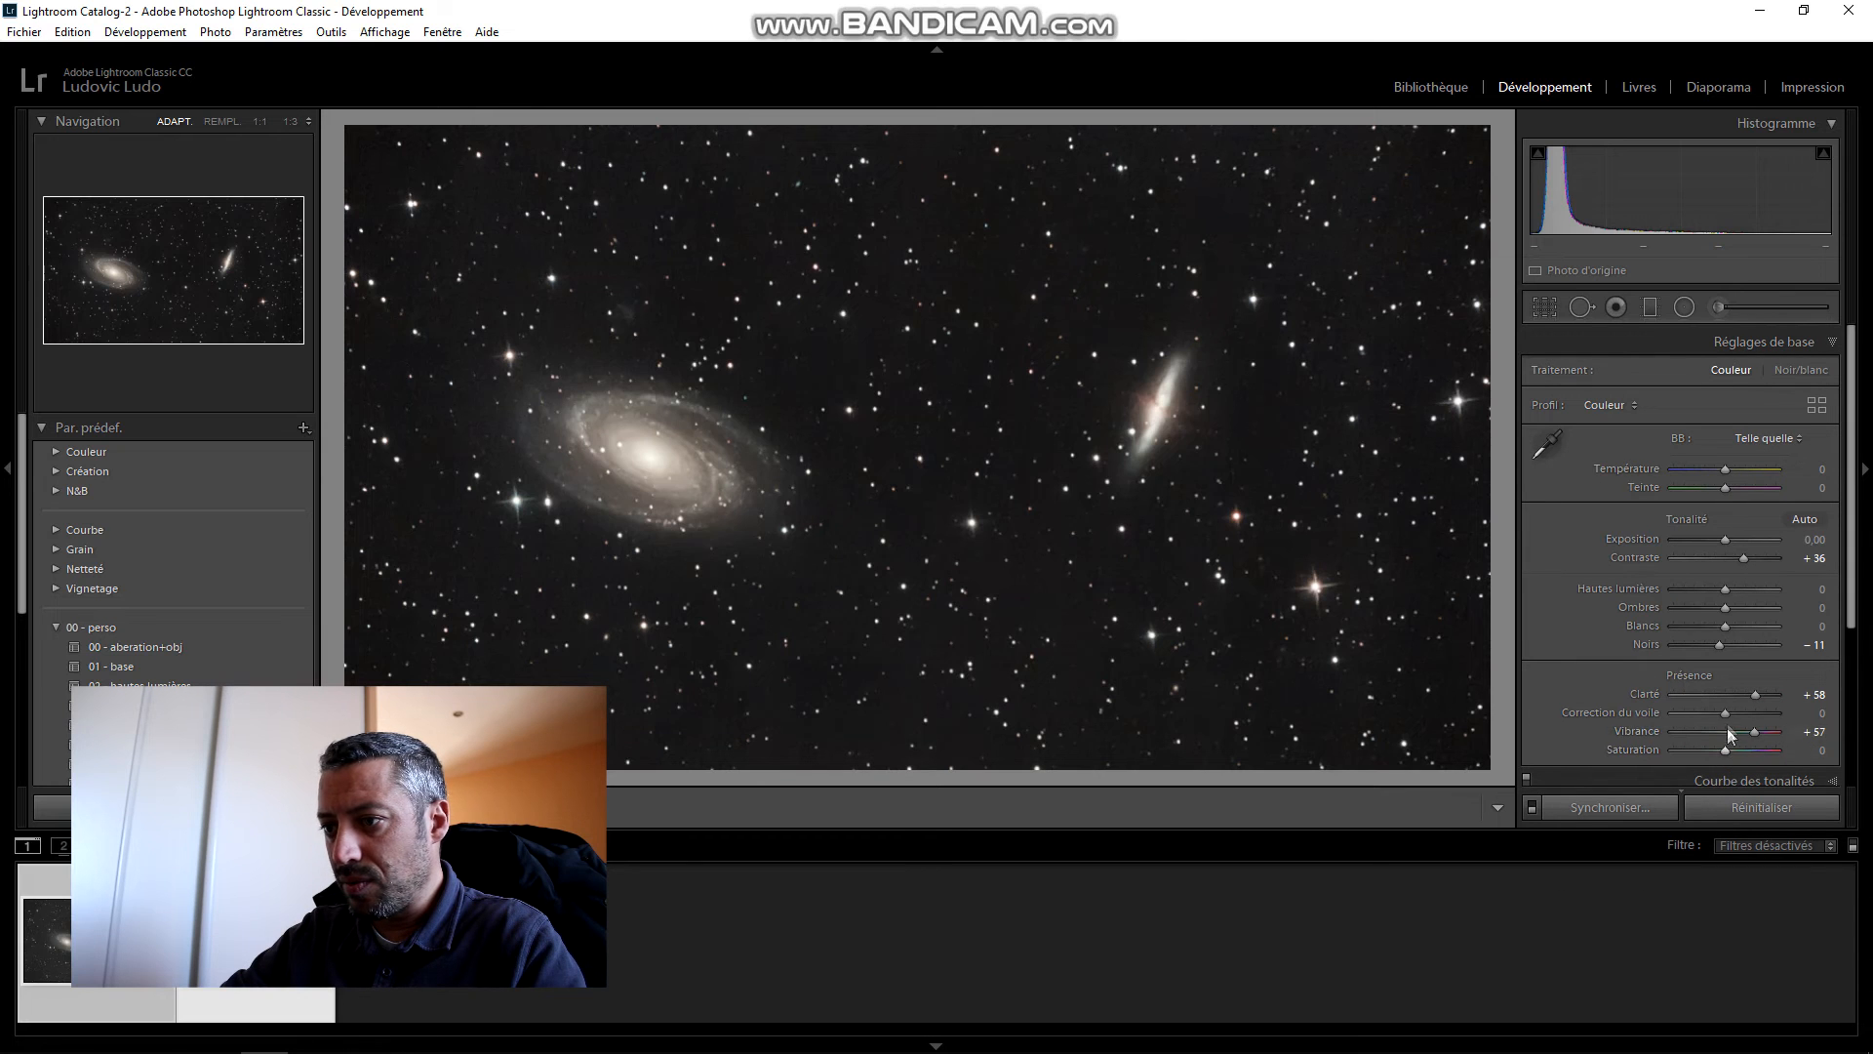
drag(1729, 719, 1734, 712)
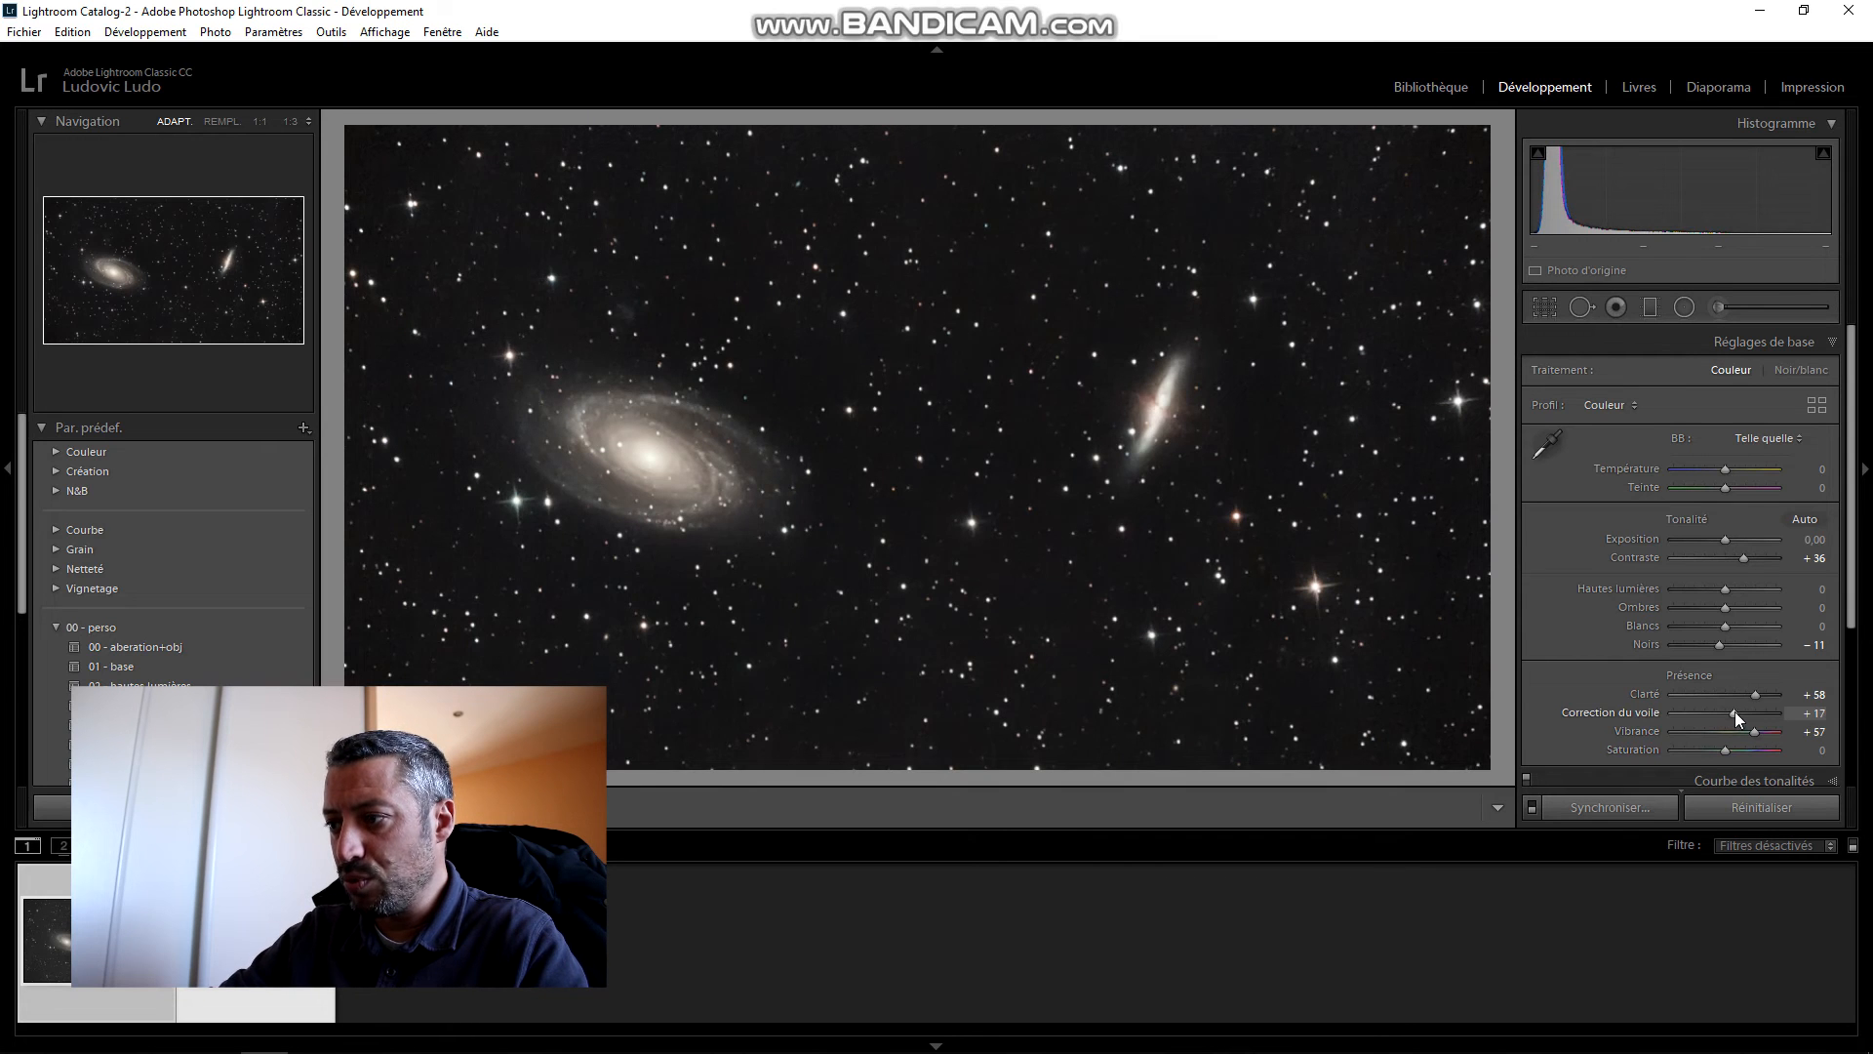
Step: Paint a new adjustment brush mask over the M82 and M81 galaxies with a brush size of 6
click(1717, 307)
scroll(1184, 401, down, 5)
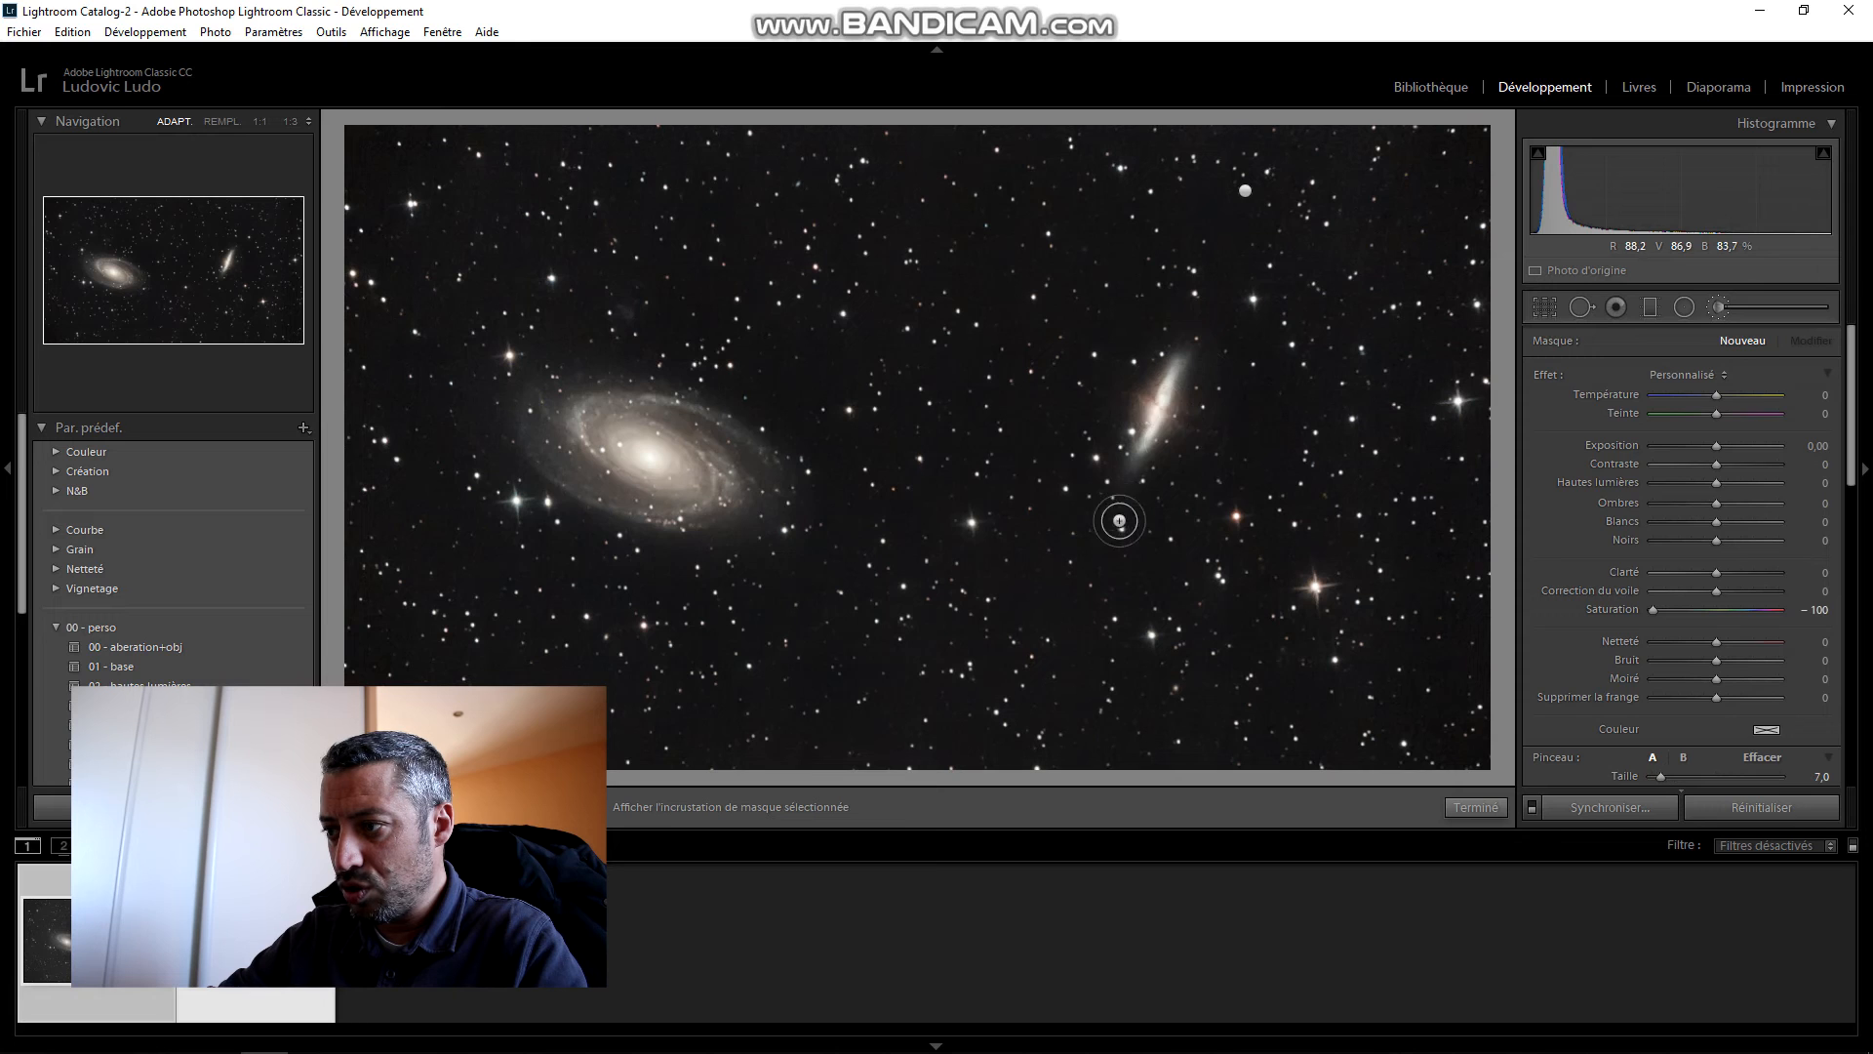
scroll(1161, 422, down, 1)
mouse_move(1171, 372)
mouse_down()
mouse_move(1132, 460)
mouse_move(1169, 403)
mouse_move(1180, 421)
mouse_move(1181, 363)
mouse_move(1153, 421)
mouse_move(1174, 379)
mouse_move(1122, 424)
mouse_up()
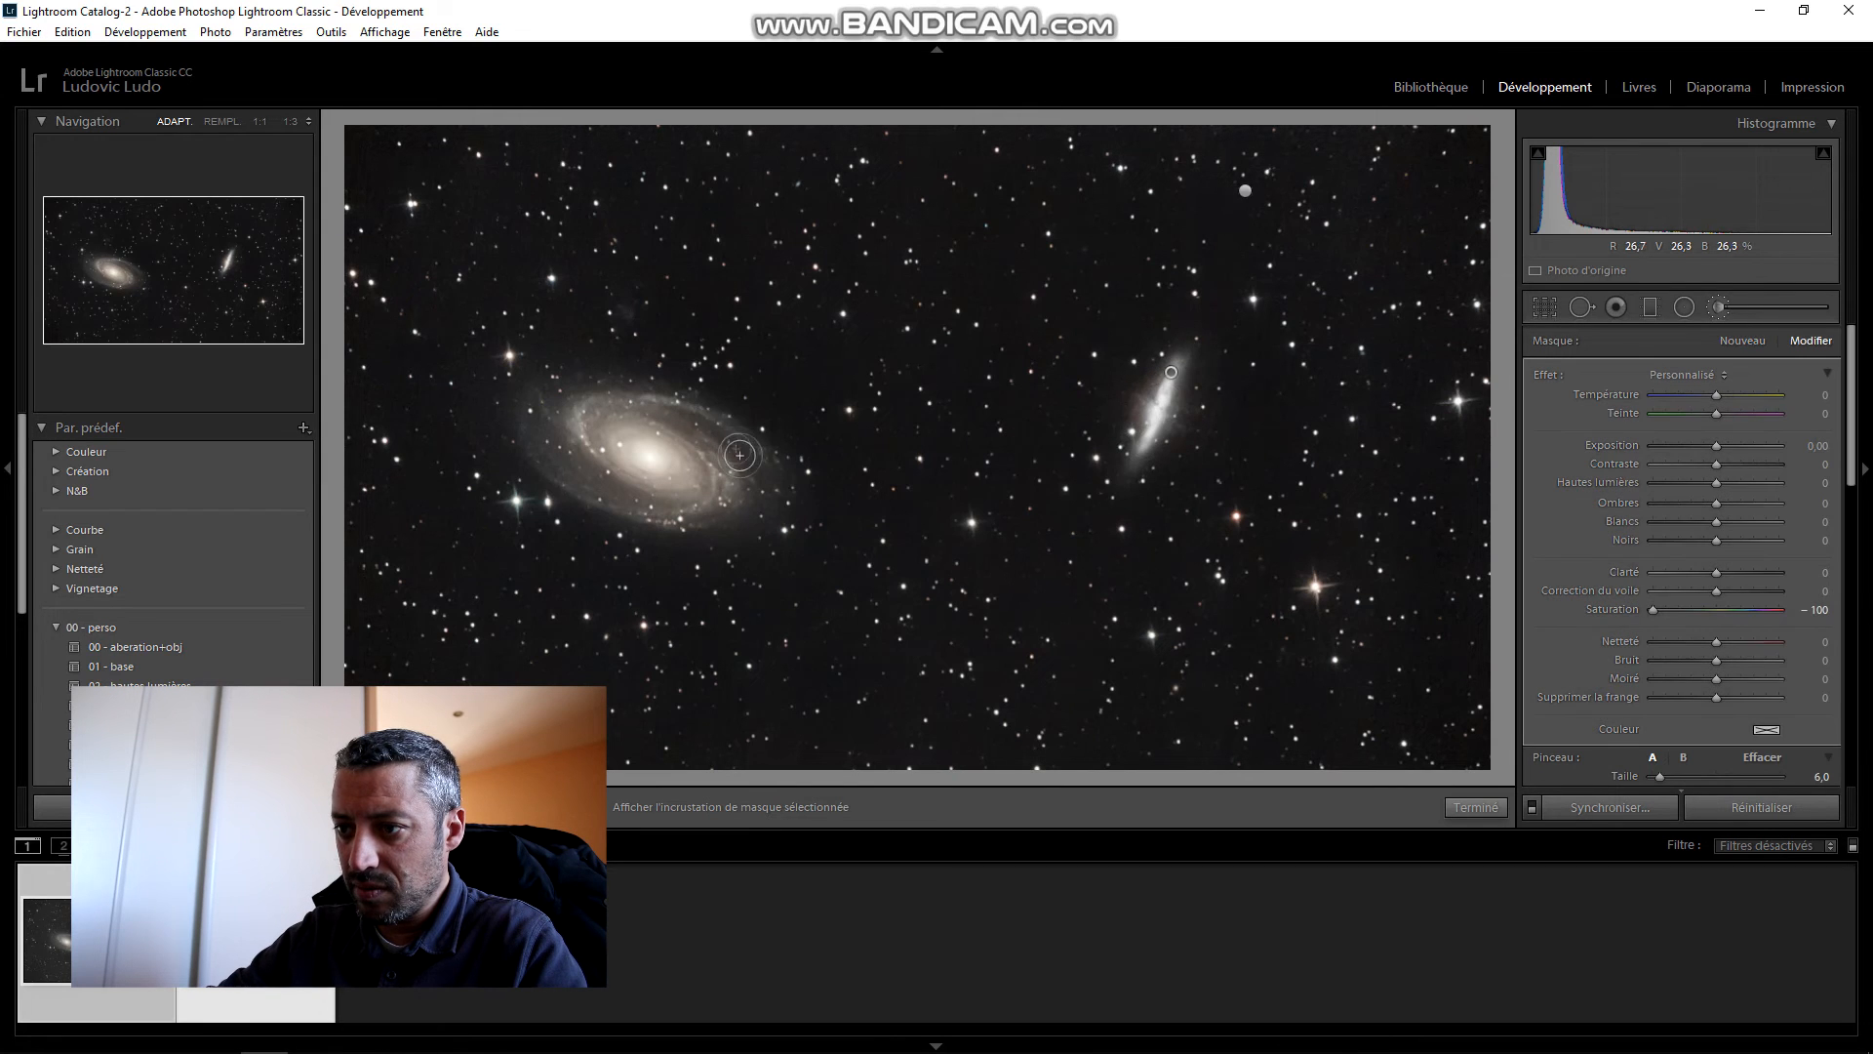
mouse_move(761, 452)
mouse_down()
mouse_move(636, 402)
mouse_move(584, 431)
mouse_move(609, 459)
mouse_move(638, 466)
mouse_move(565, 441)
mouse_move(539, 395)
mouse_move(556, 464)
mouse_move(670, 514)
mouse_move(719, 510)
mouse_move(716, 454)
mouse_move(719, 486)
mouse_move(690, 455)
mouse_move(678, 475)
mouse_move(662, 458)
mouse_move(679, 449)
mouse_move(601, 450)
mouse_move(636, 454)
mouse_move(592, 423)
mouse_move(631, 413)
mouse_move(763, 465)
mouse_move(675, 418)
mouse_move(613, 408)
mouse_move(582, 431)
mouse_move(672, 496)
mouse_move(710, 455)
mouse_move(722, 504)
mouse_move(651, 490)
mouse_up()
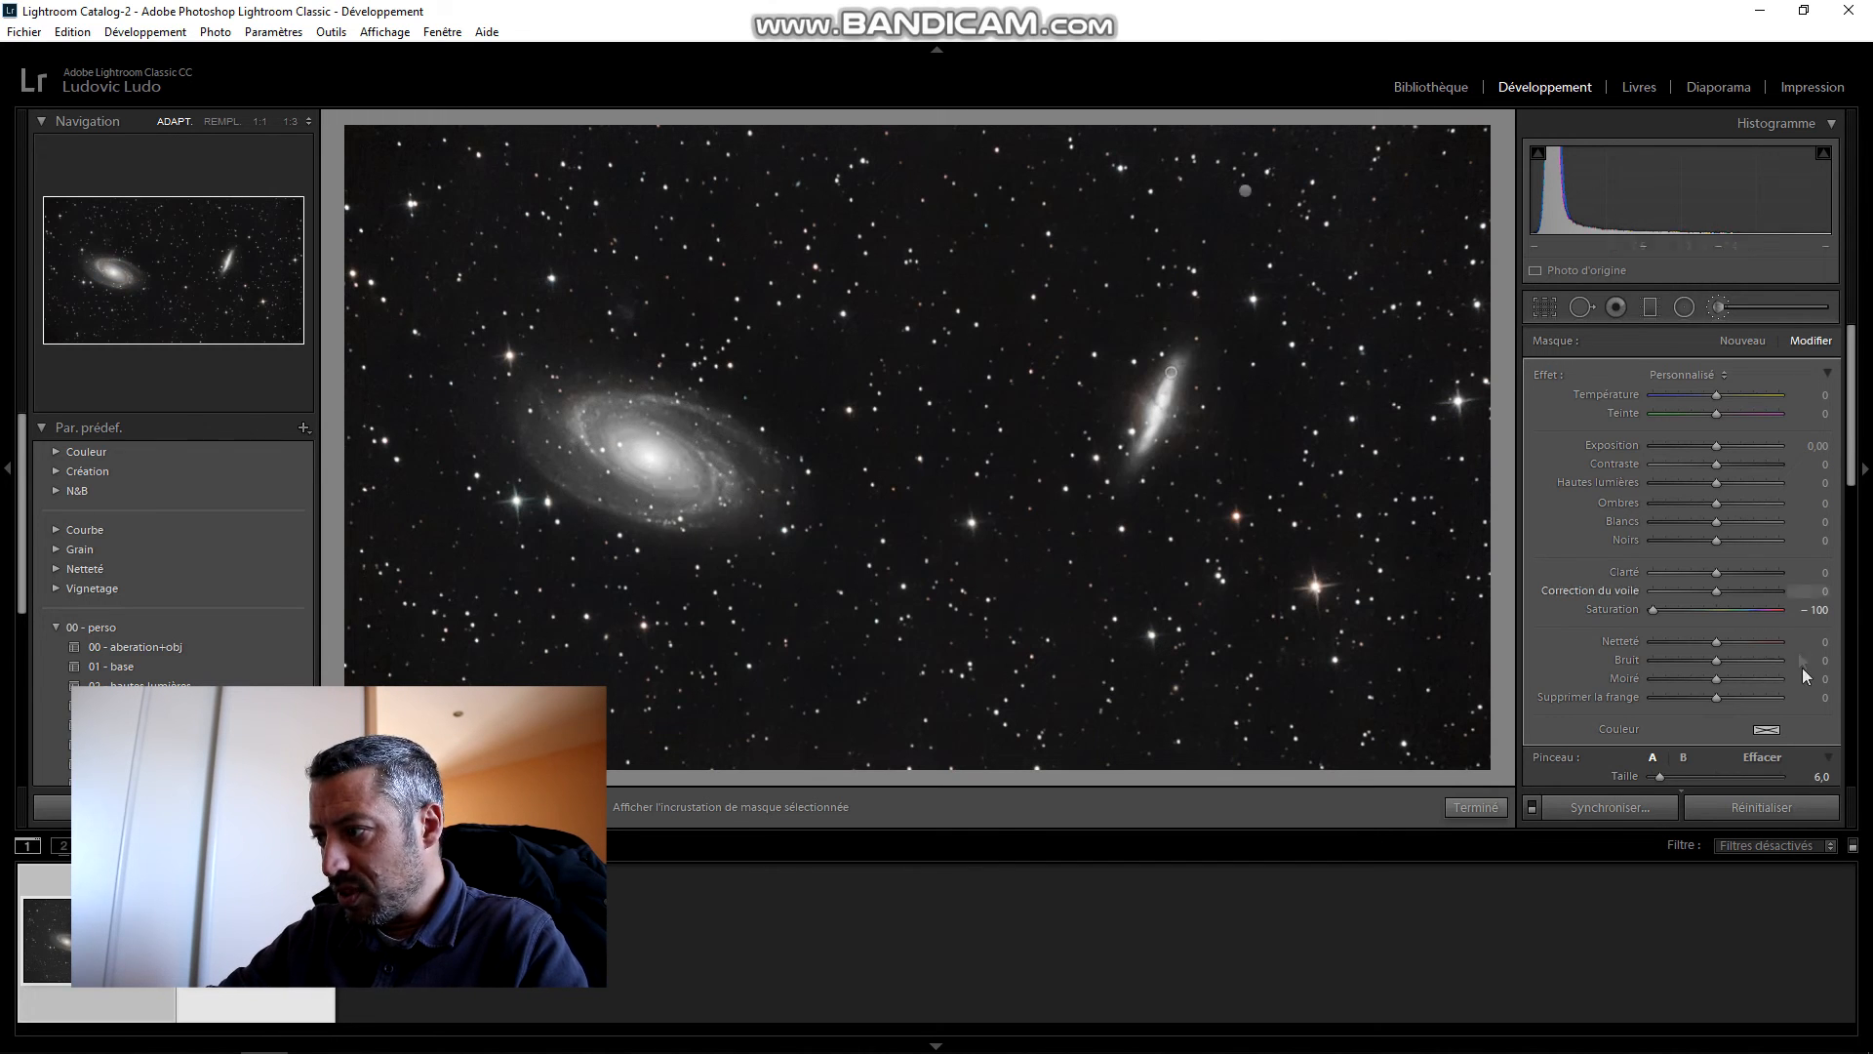
Step: Set the galaxy mask's clarity to 20 and saturation to 42, and finish the brush adjustment
double_click(1619, 612)
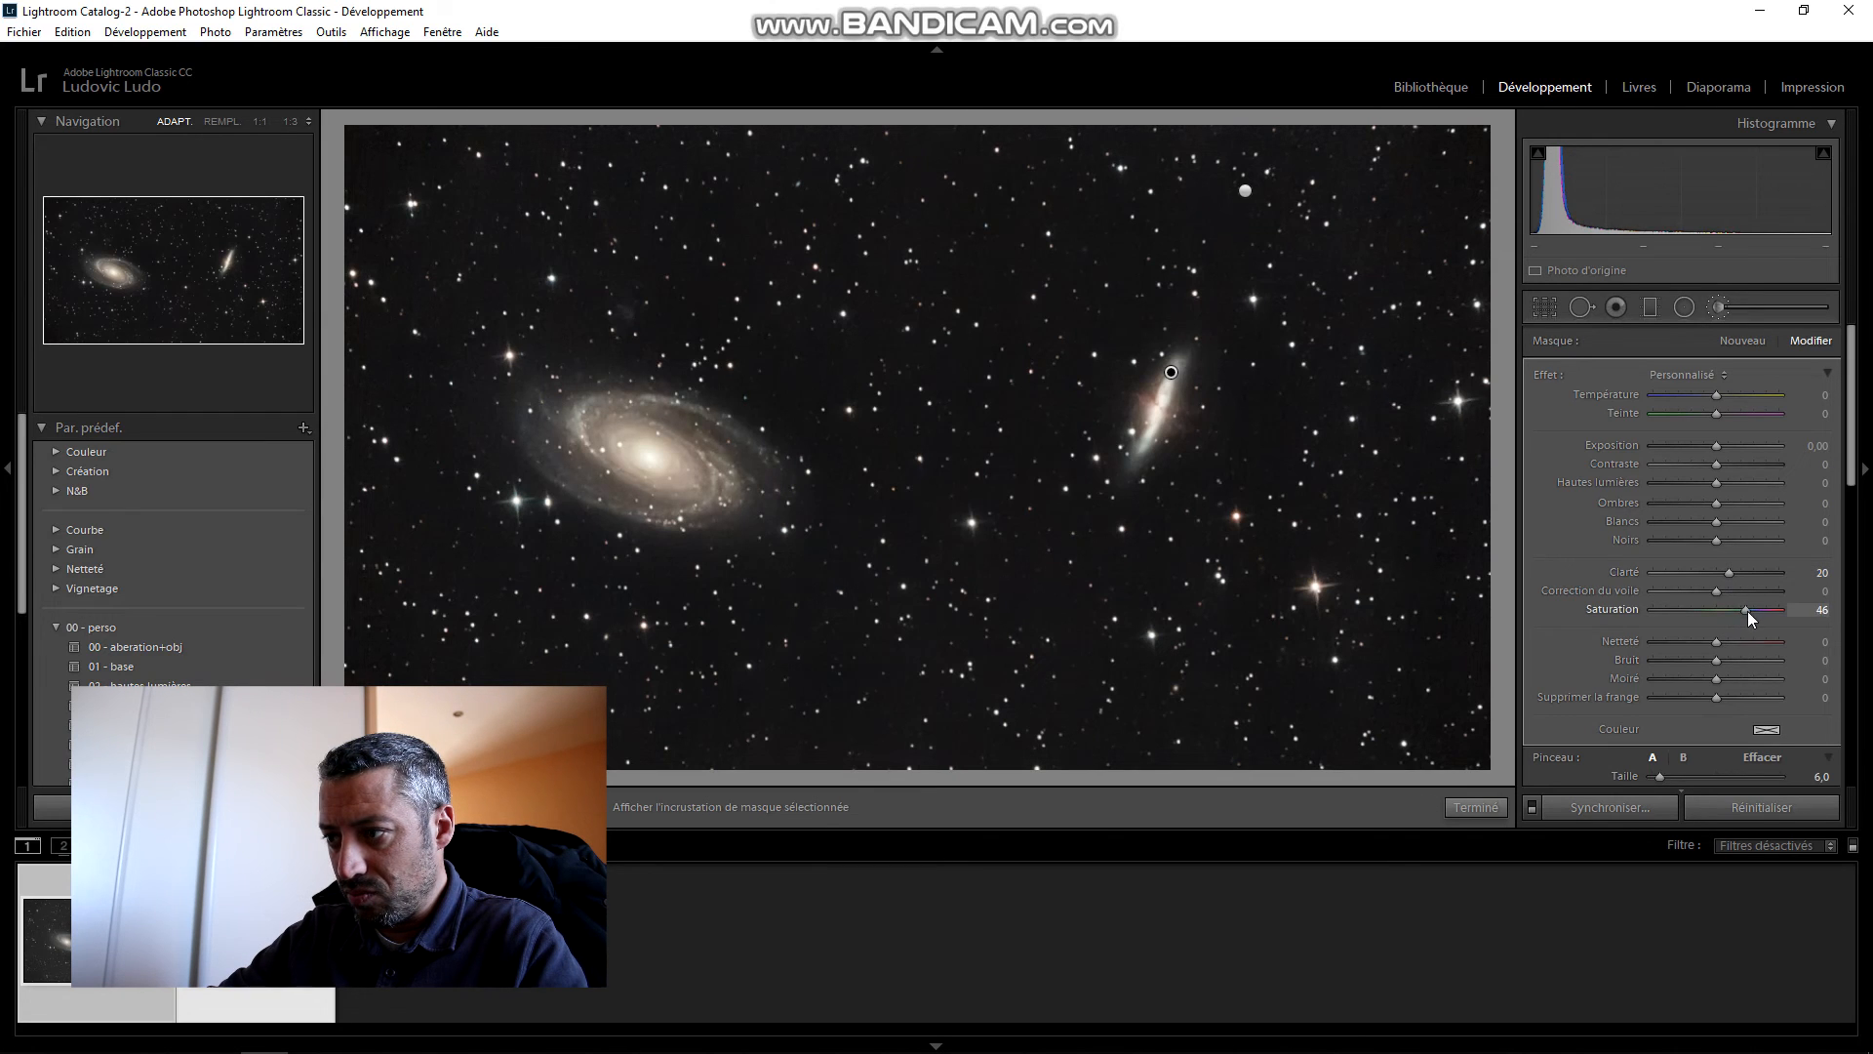
drag(1762, 615, 1769, 617)
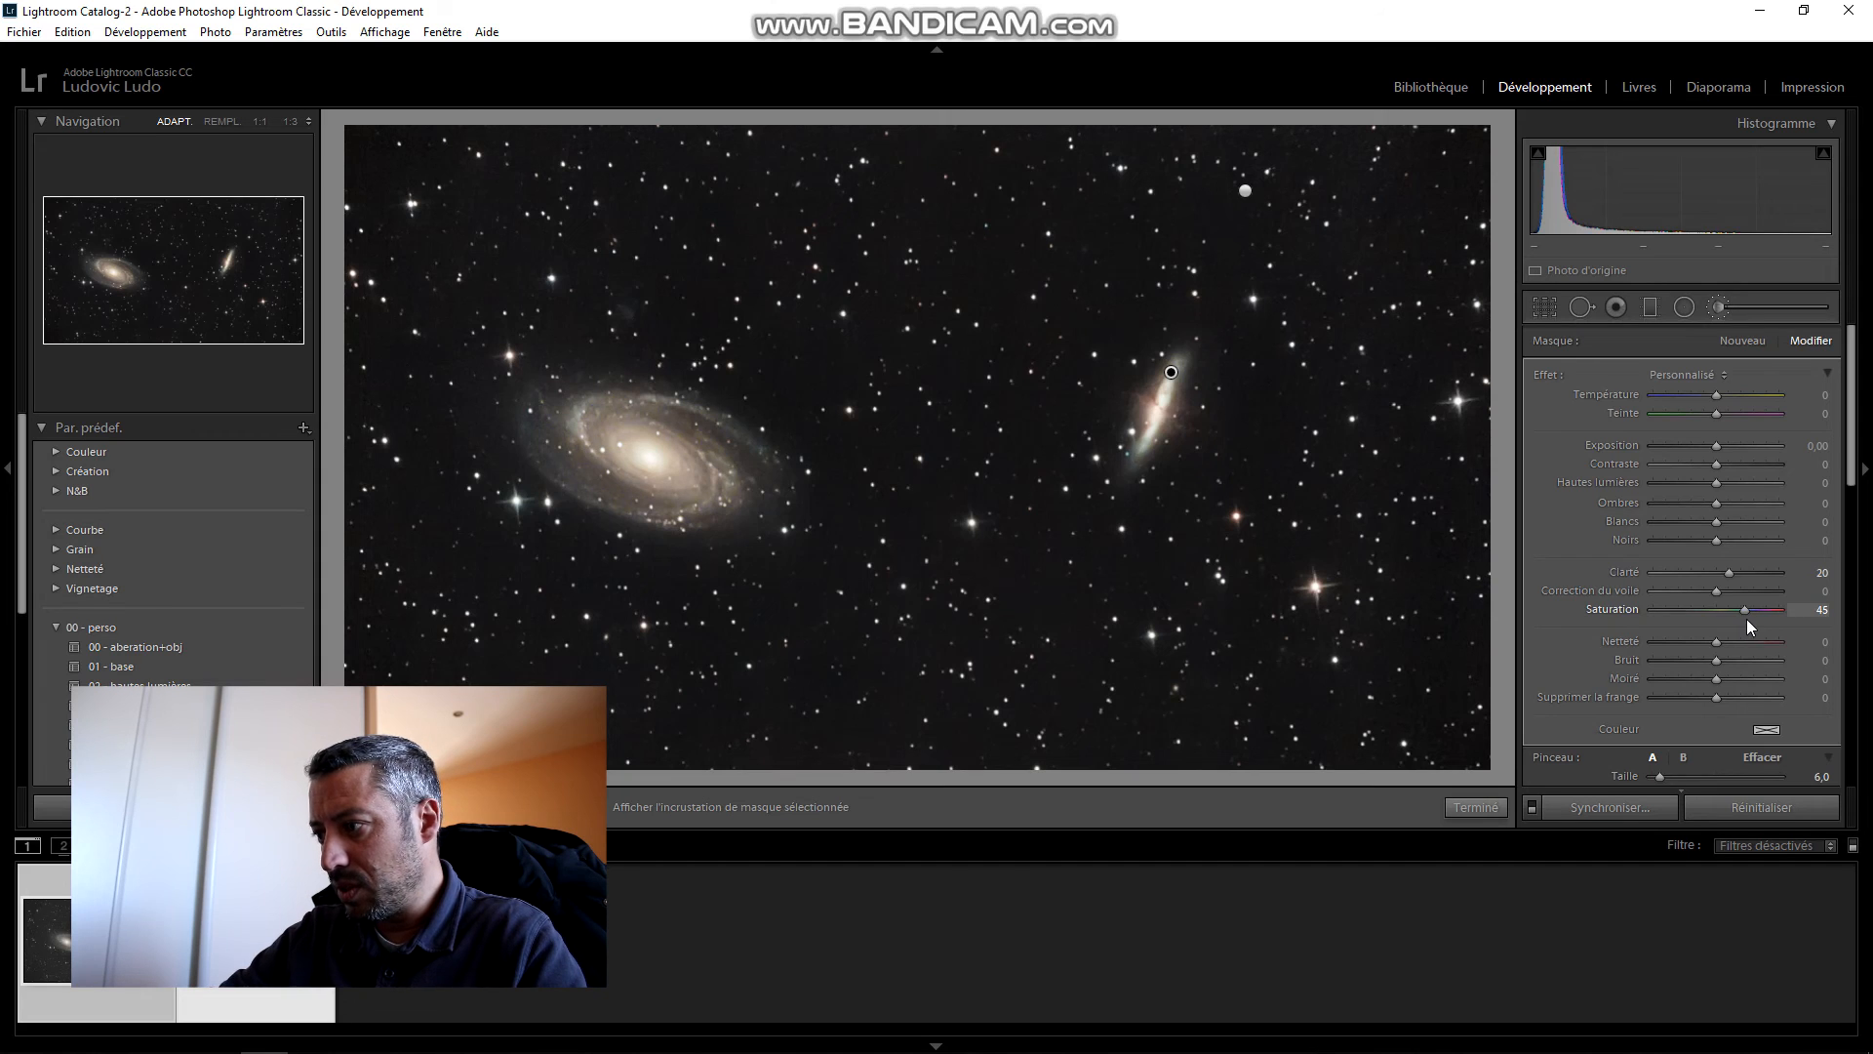
drag(1747, 618, 1744, 617)
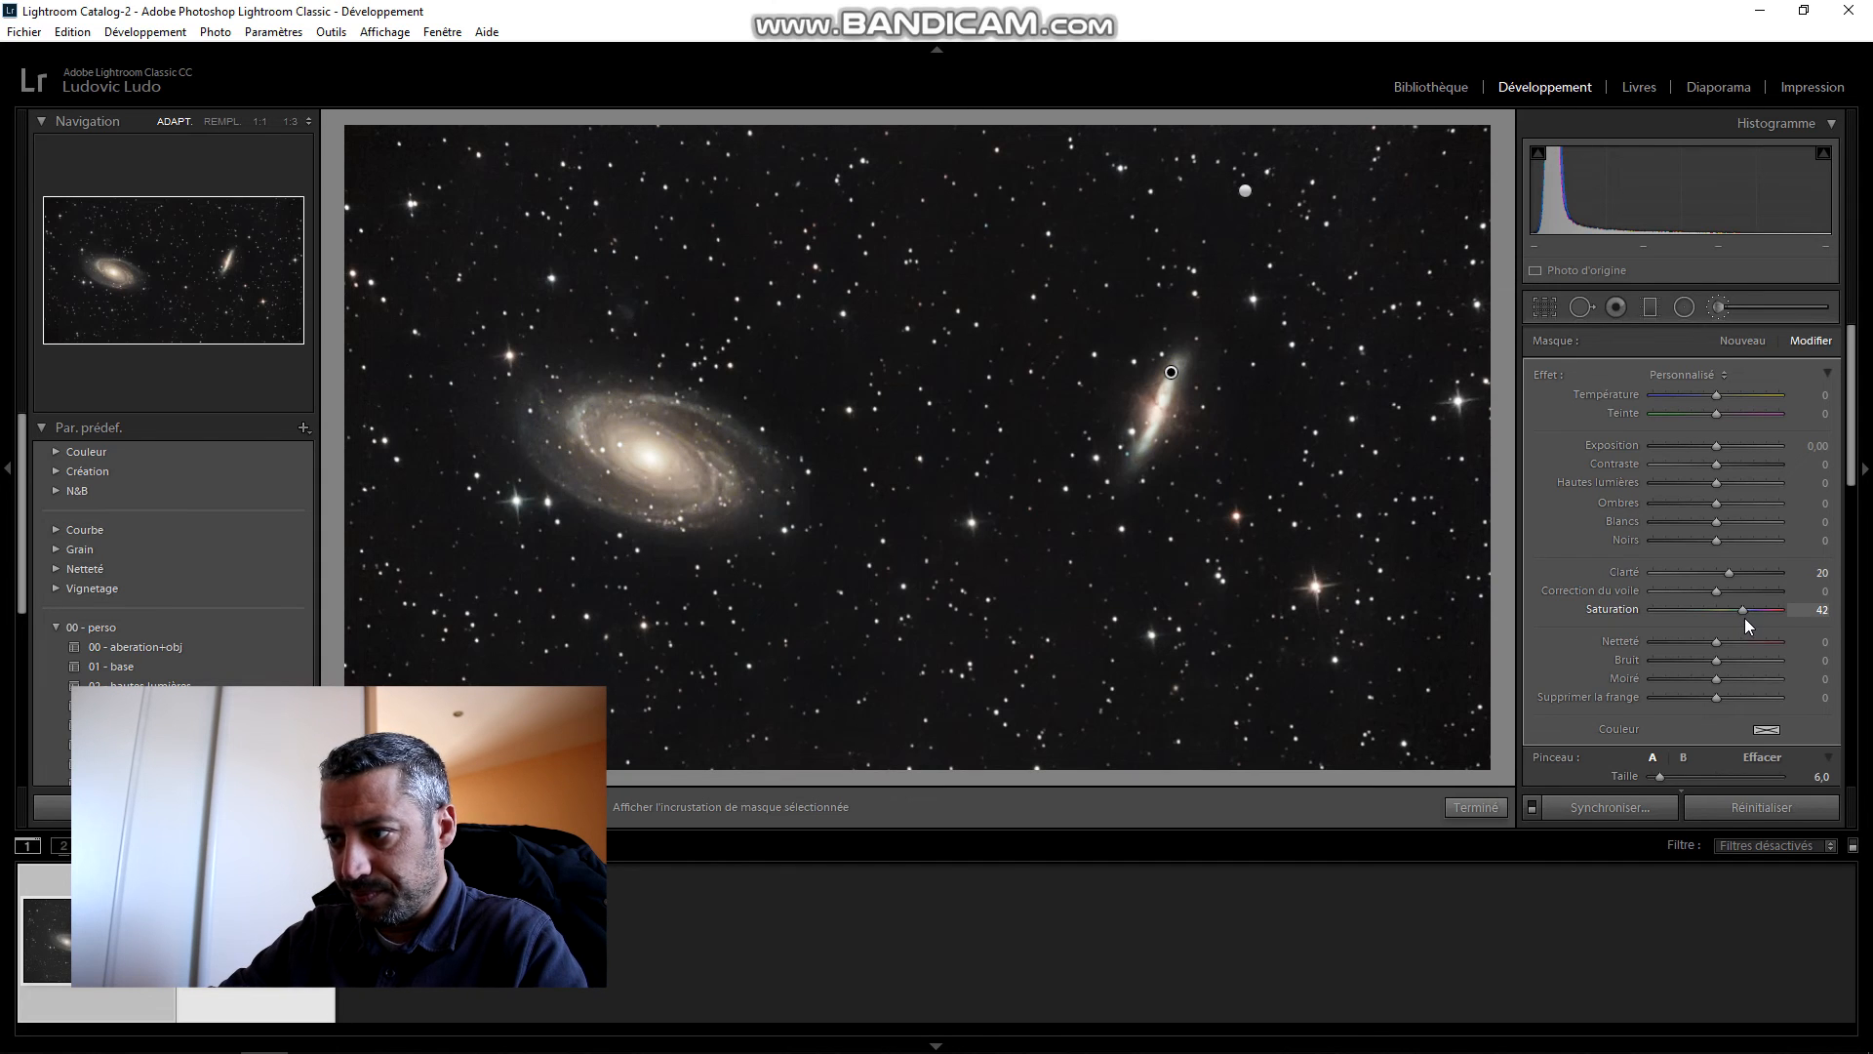
click(1477, 808)
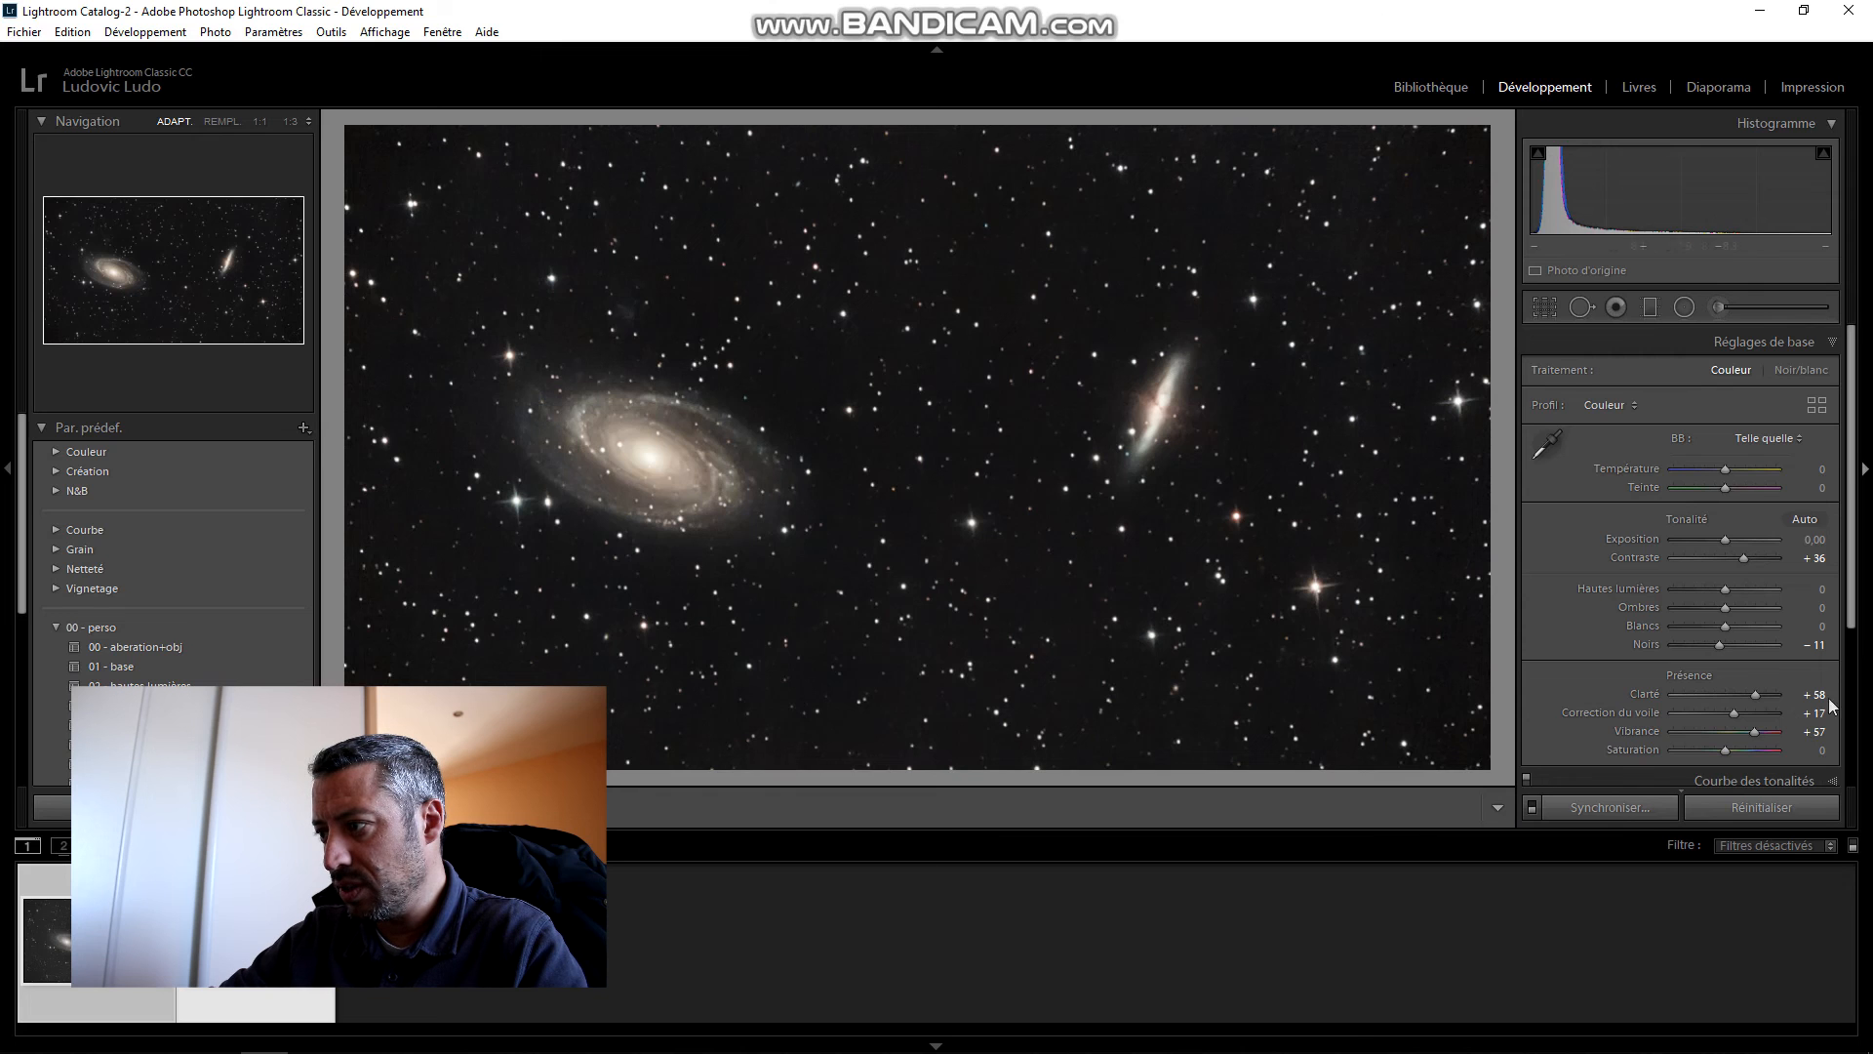
Step: Set the image's sharpening amount to 41
scroll(1704, 757, down, 3)
click(1794, 640)
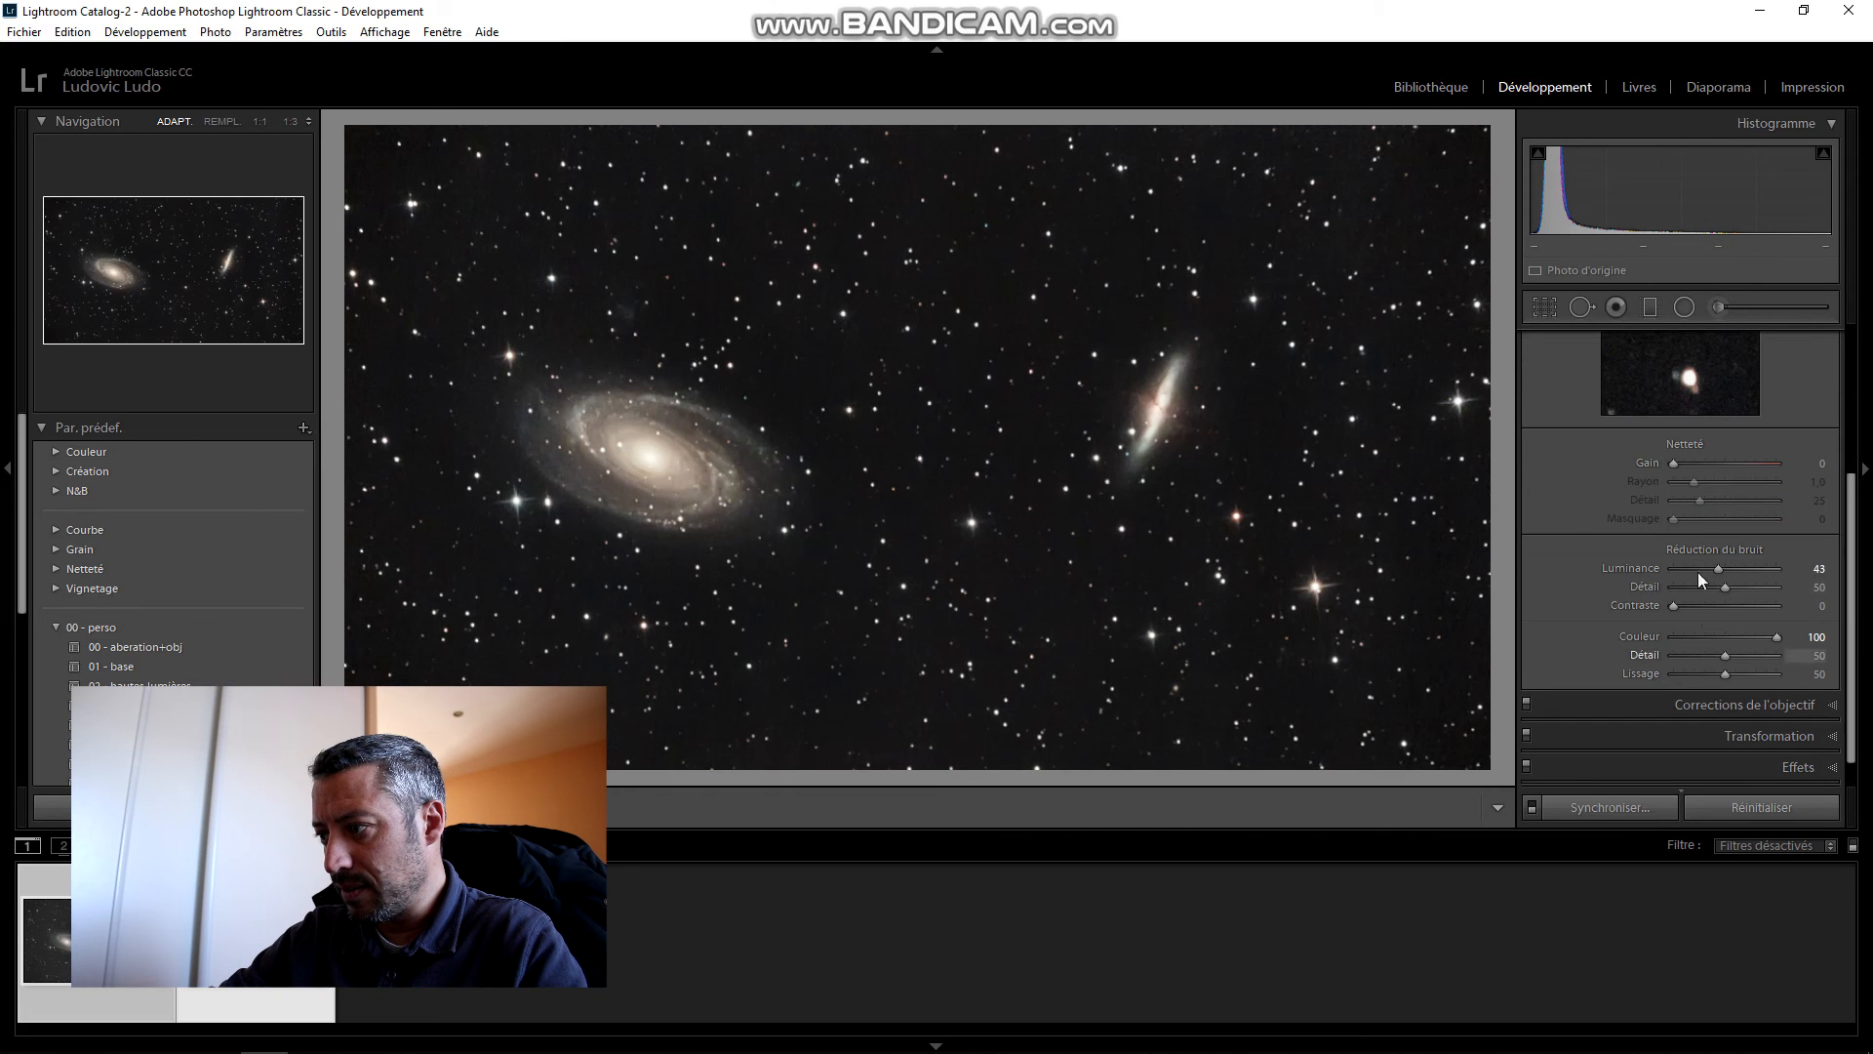
scroll(1583, 545, up, 2)
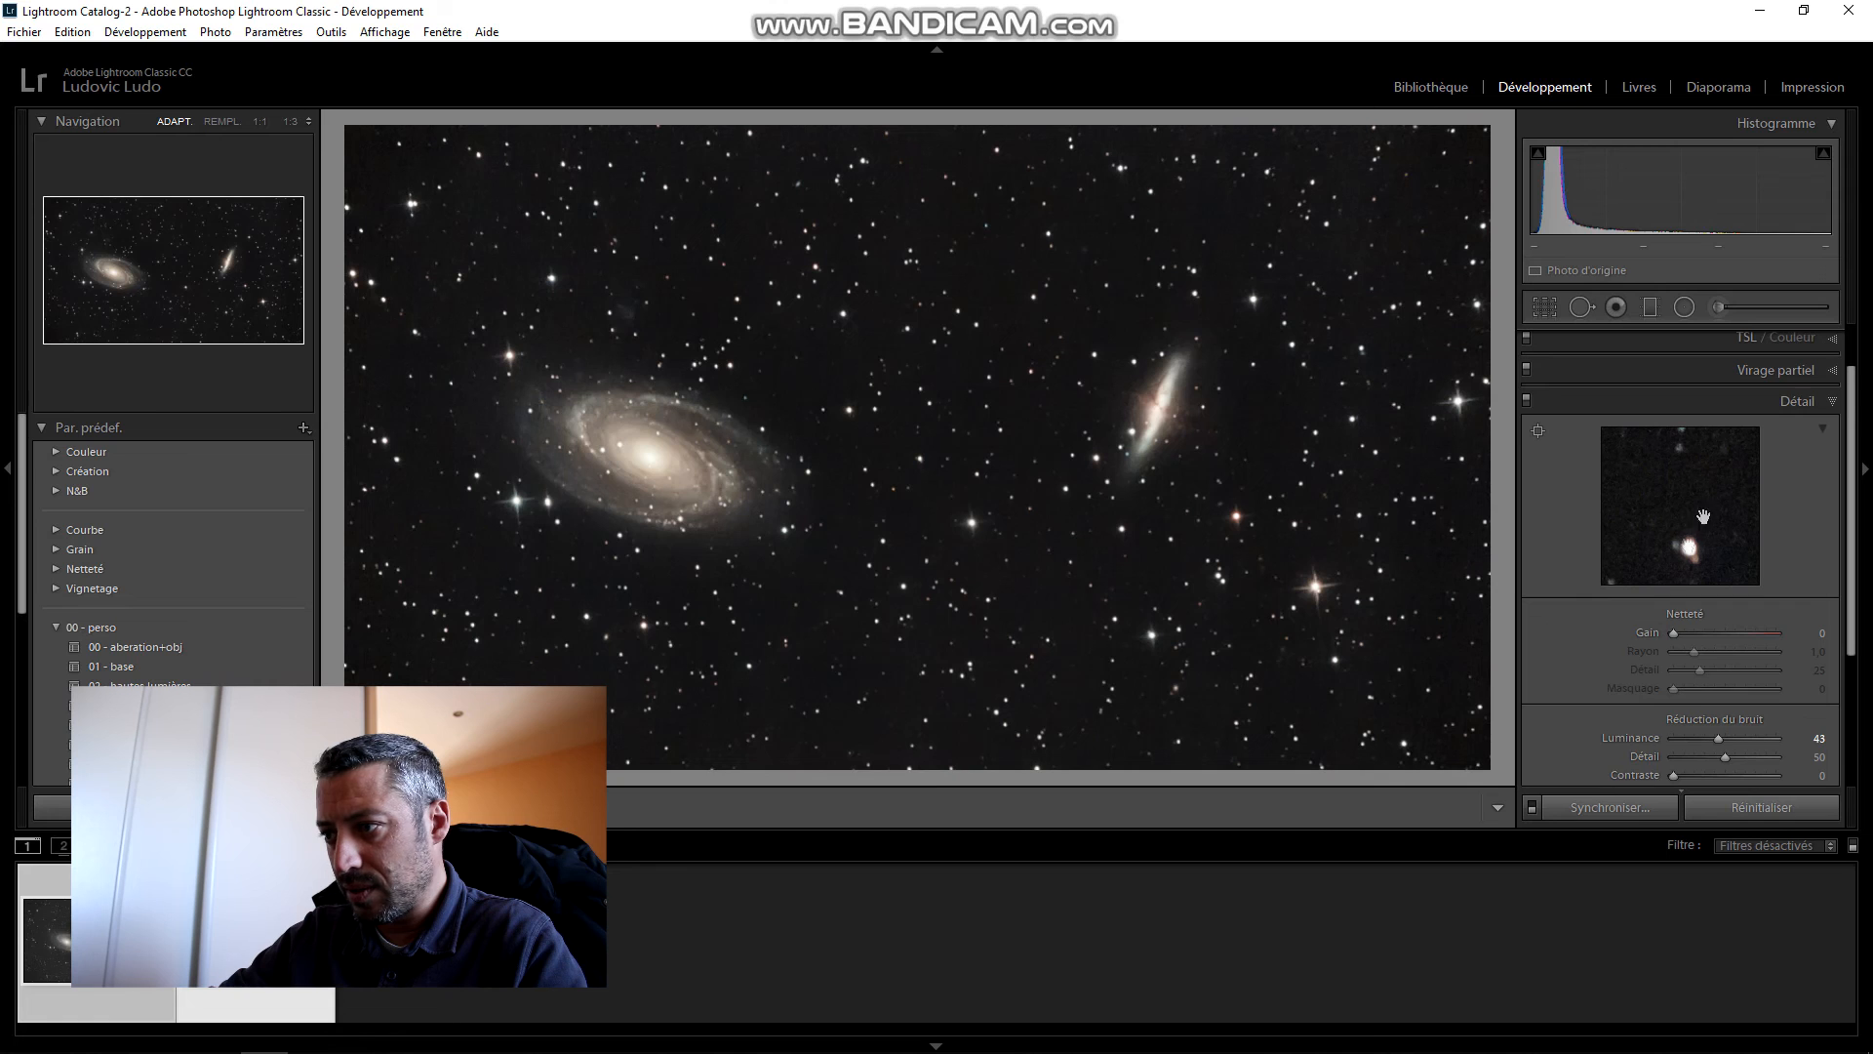
click(1706, 633)
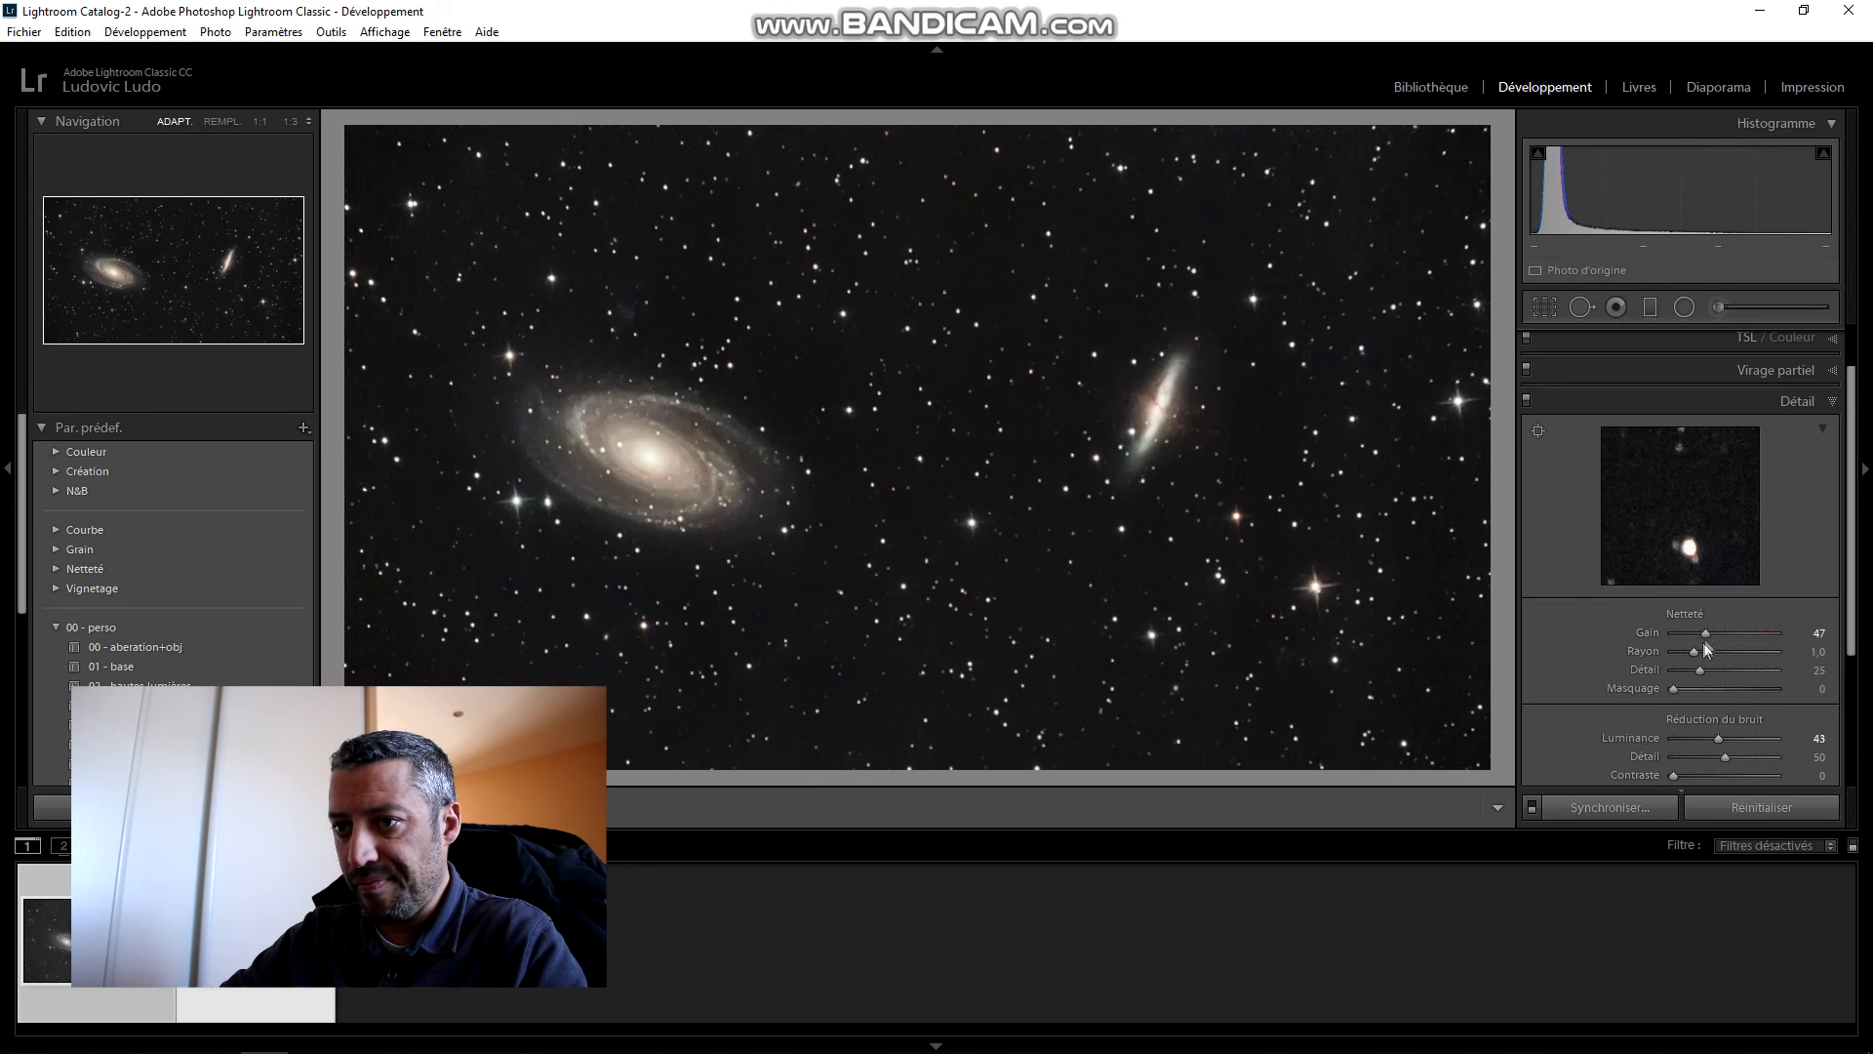
drag(1709, 634, 1706, 635)
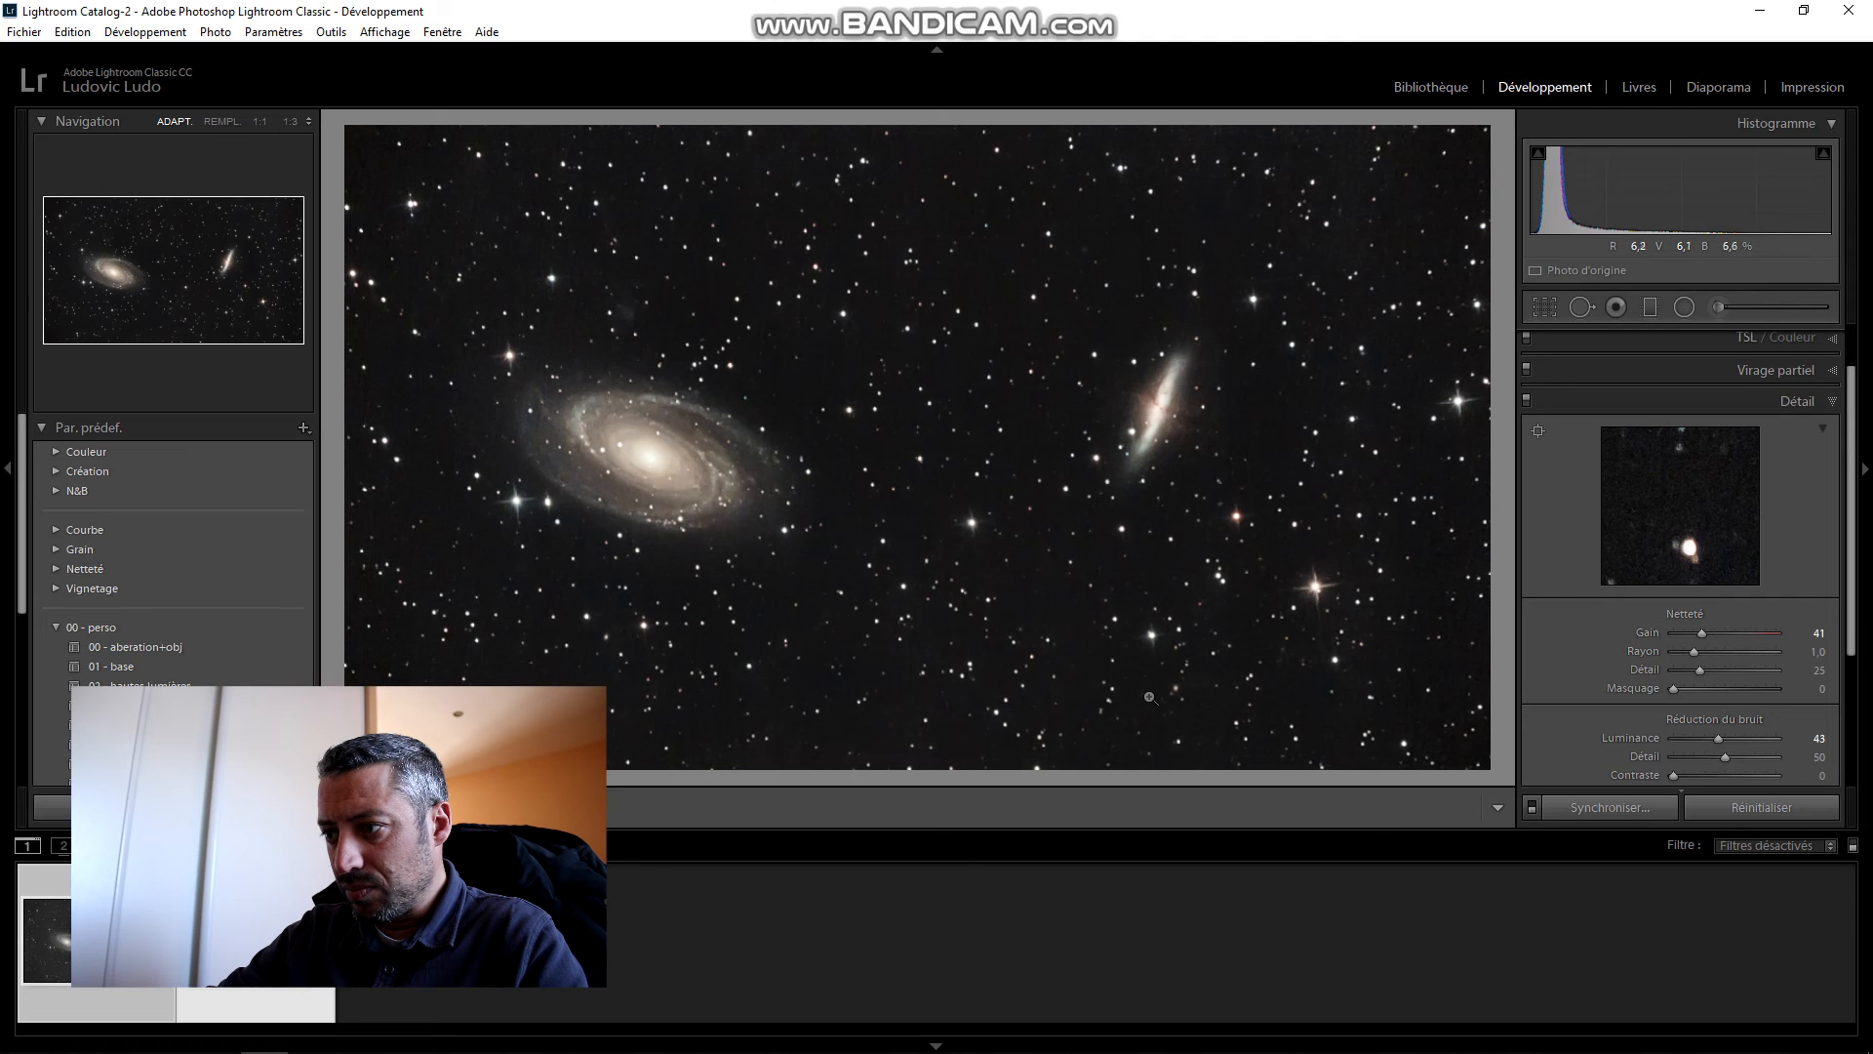
Step: Examine the sharpened stars and sky background at 1:1 magnification across the image, and return to the full view
click(988, 514)
mouse_move(1034, 256)
mouse_down()
mouse_move(1137, 415)
mouse_move(873, 610)
mouse_up()
mouse_move(1039, 450)
mouse_down()
mouse_move(932, 553)
mouse_move(882, 652)
mouse_up()
drag(1028, 411, 863, 609)
drag(1068, 527, 1249, 745)
drag(713, 283, 1035, 452)
click(883, 478)
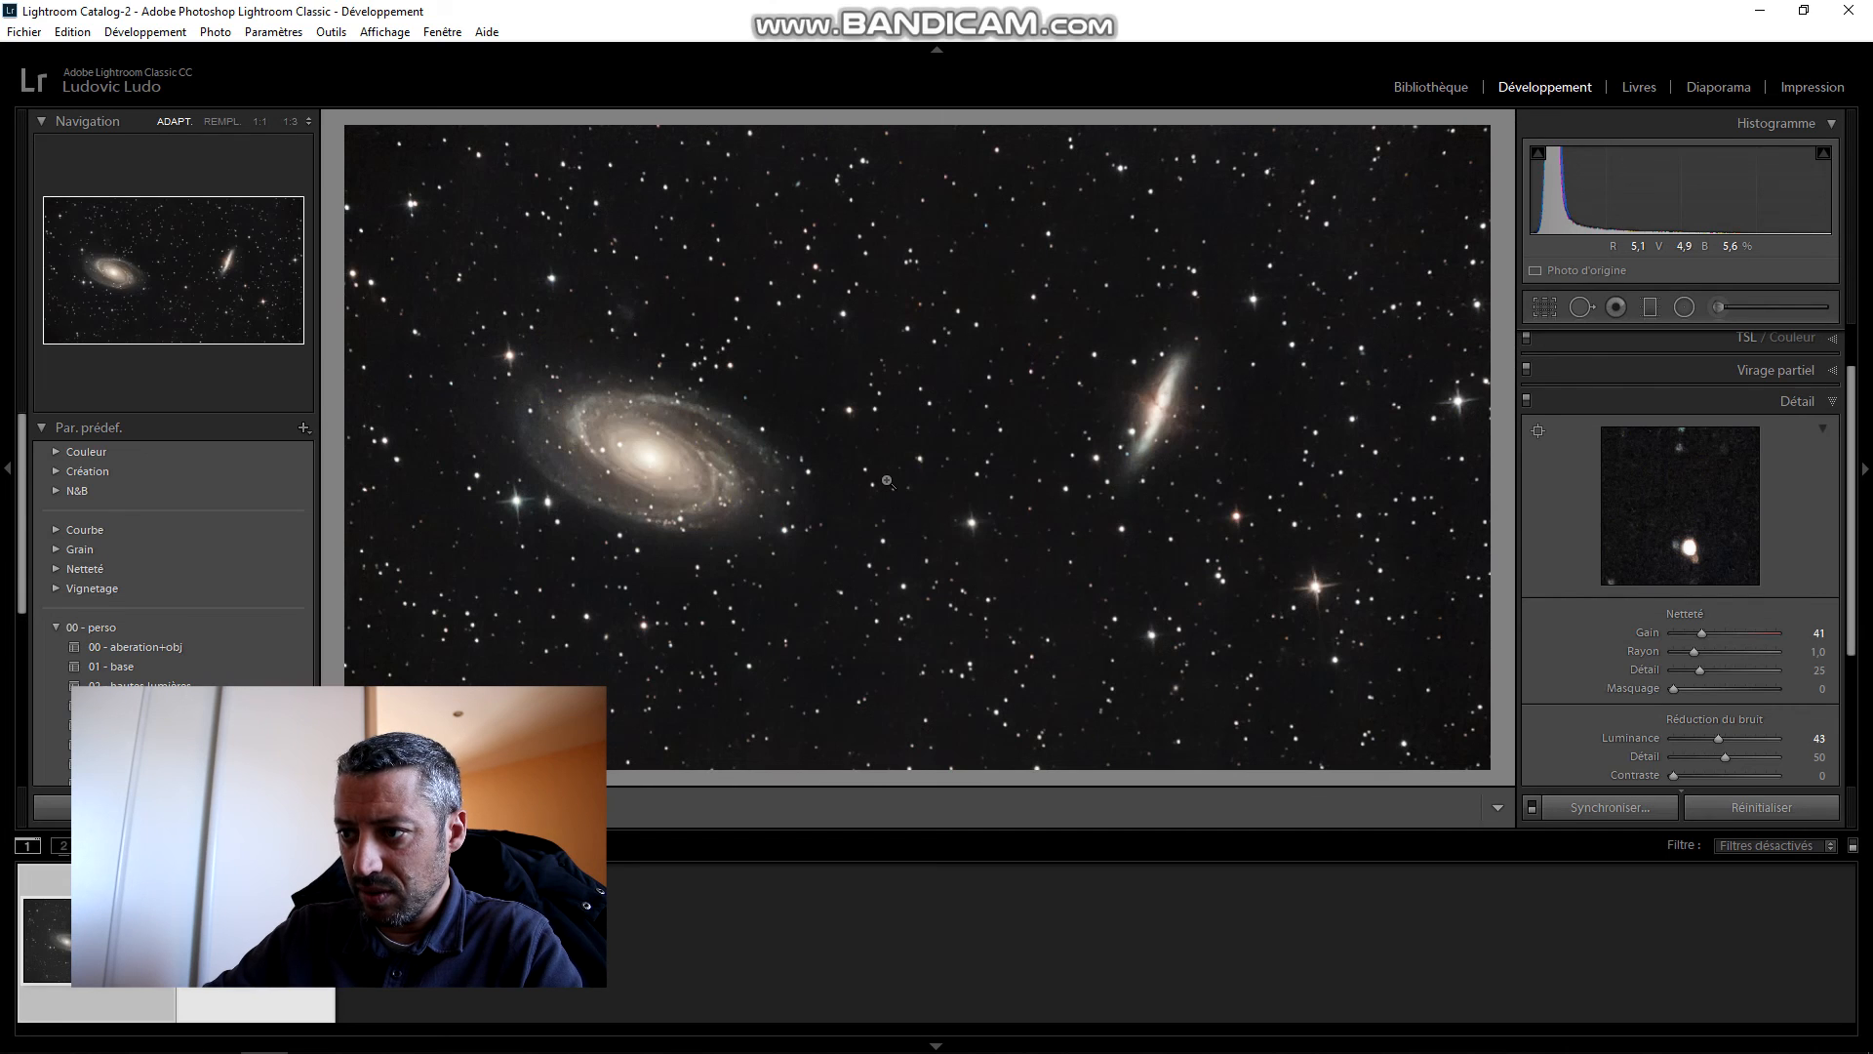
Step: Heal the faint smudge above M81 with a size 76 spot removal brush, sampling from the empty sky to its right
click(659, 347)
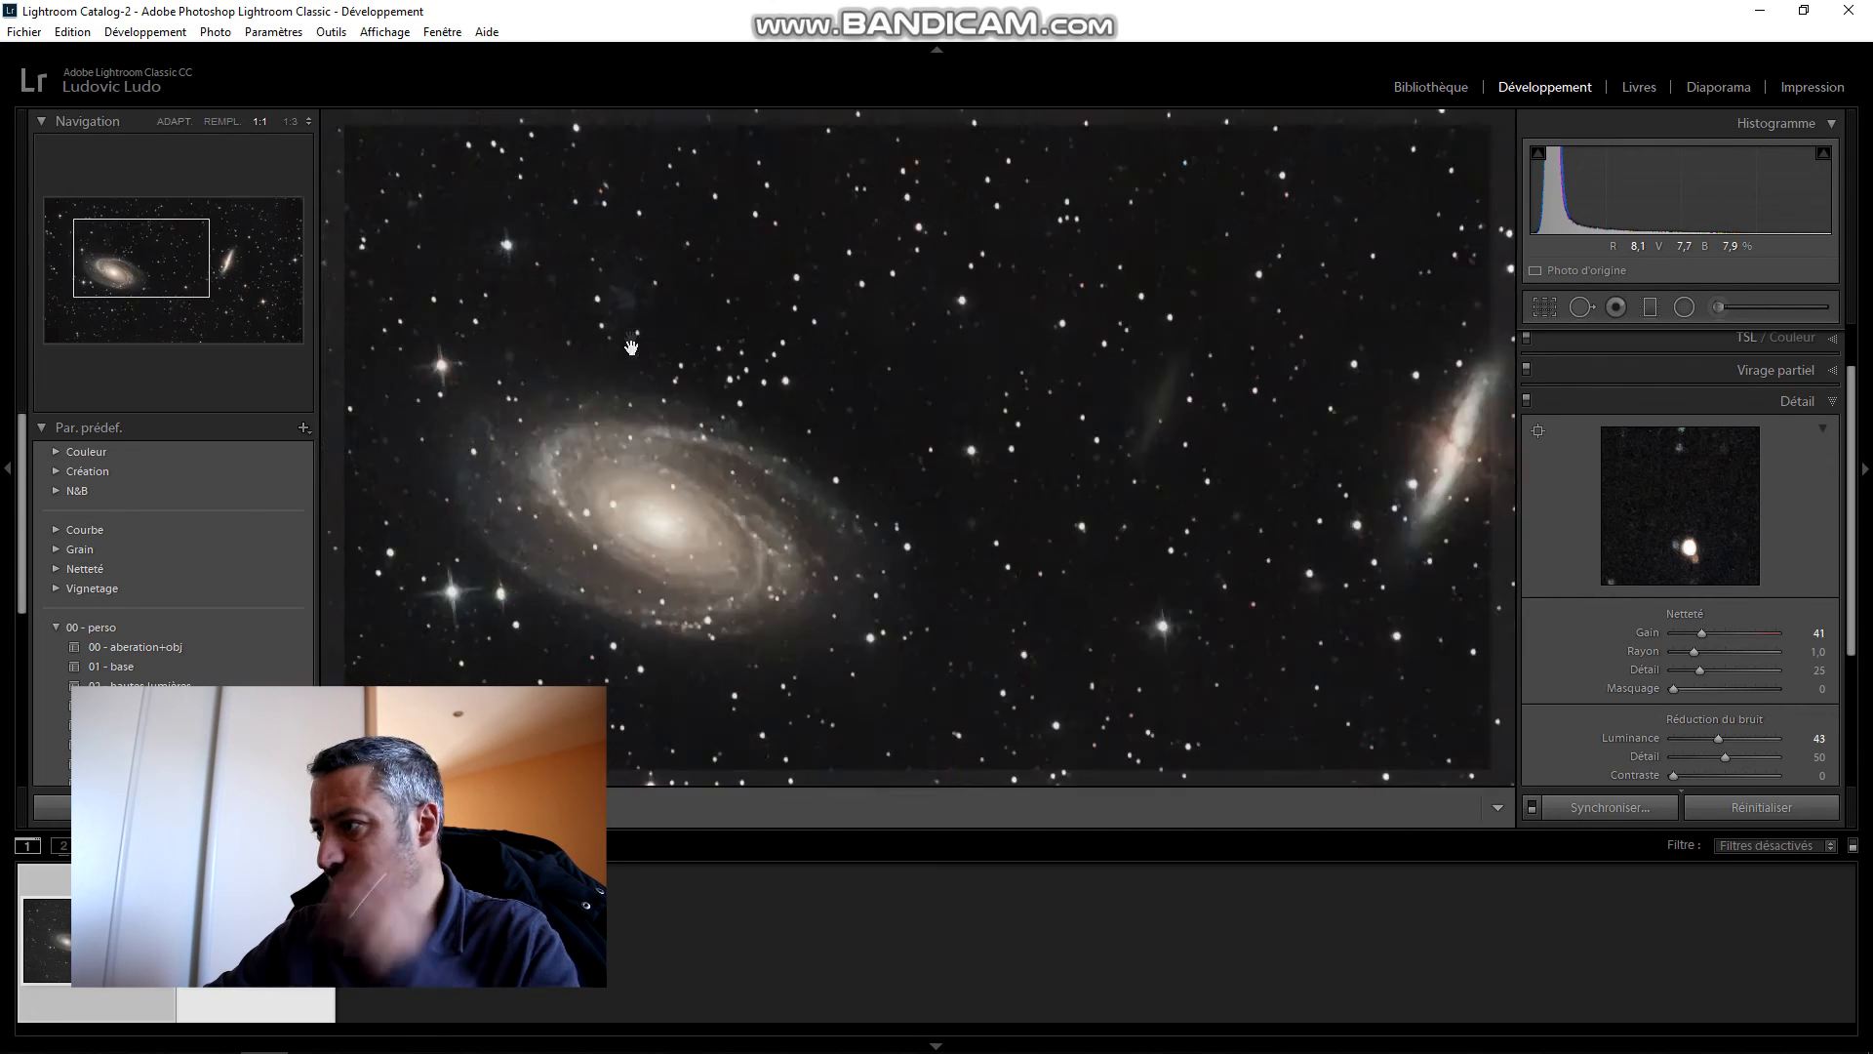
drag(753, 367, 841, 465)
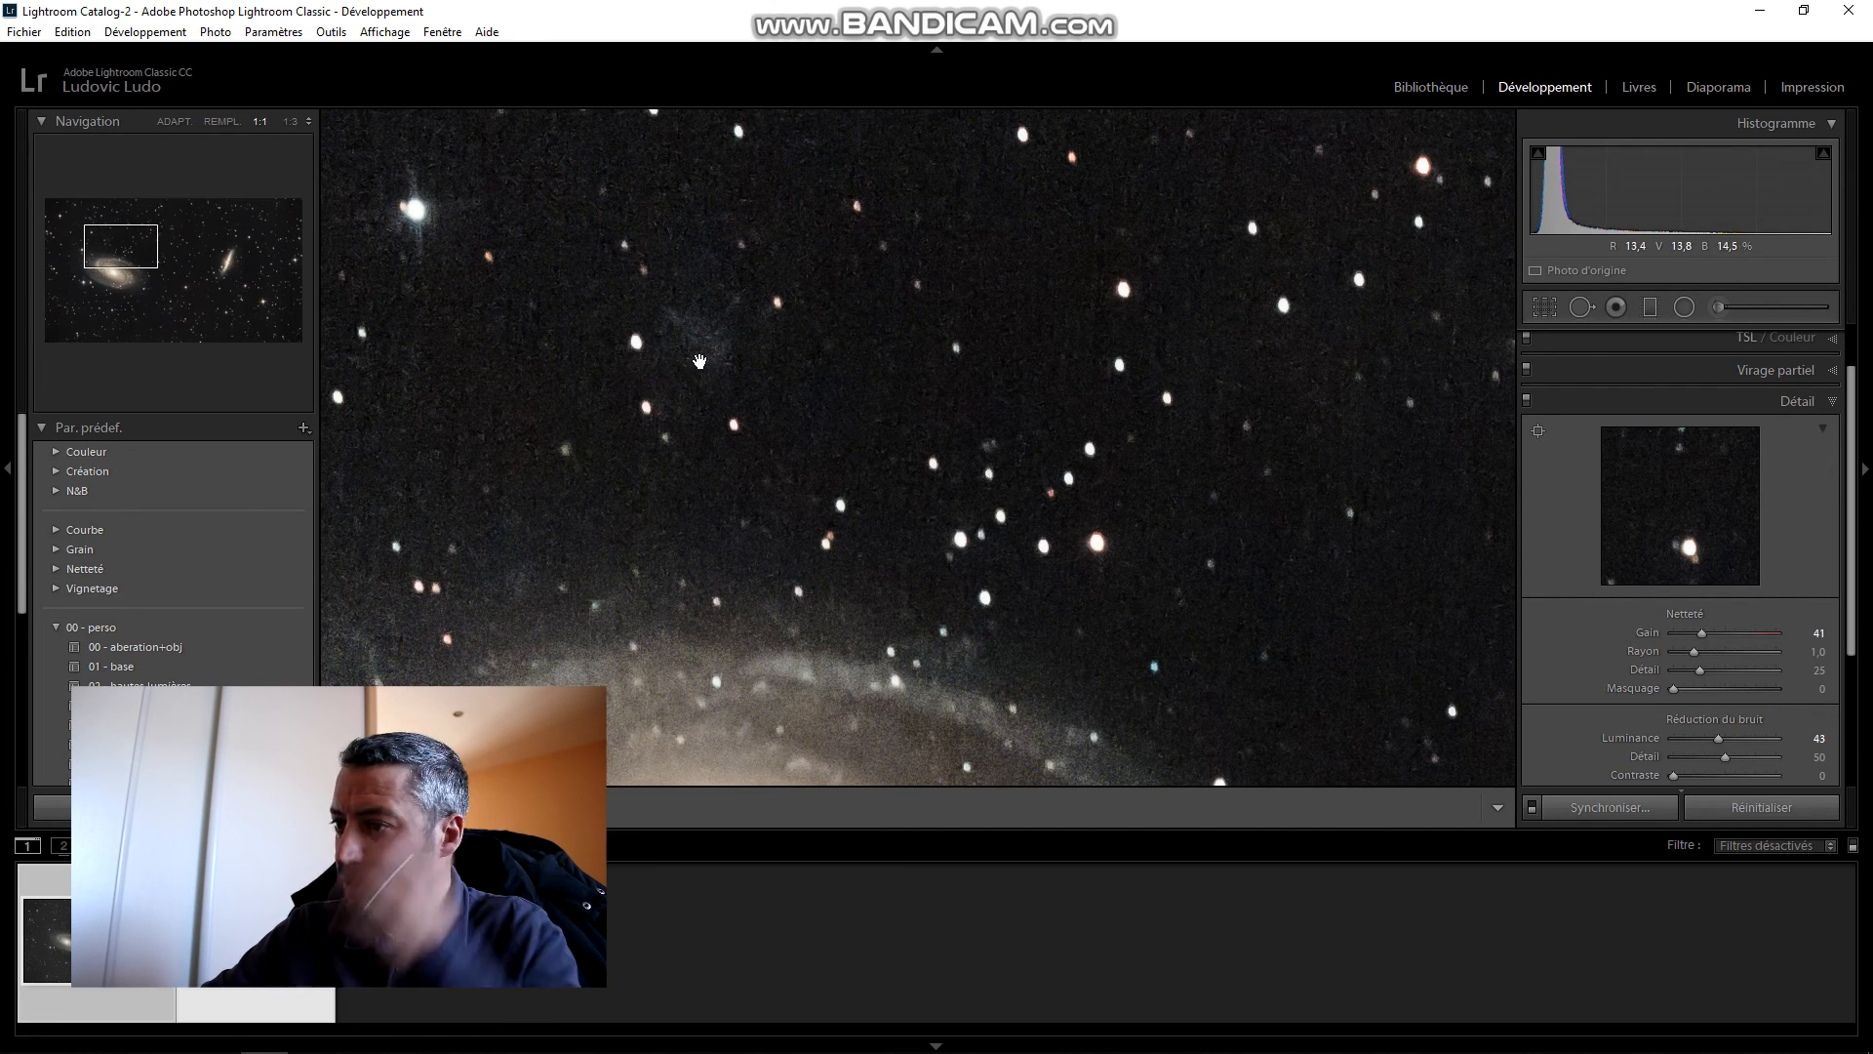
click(1581, 307)
scroll(704, 337, up, 1)
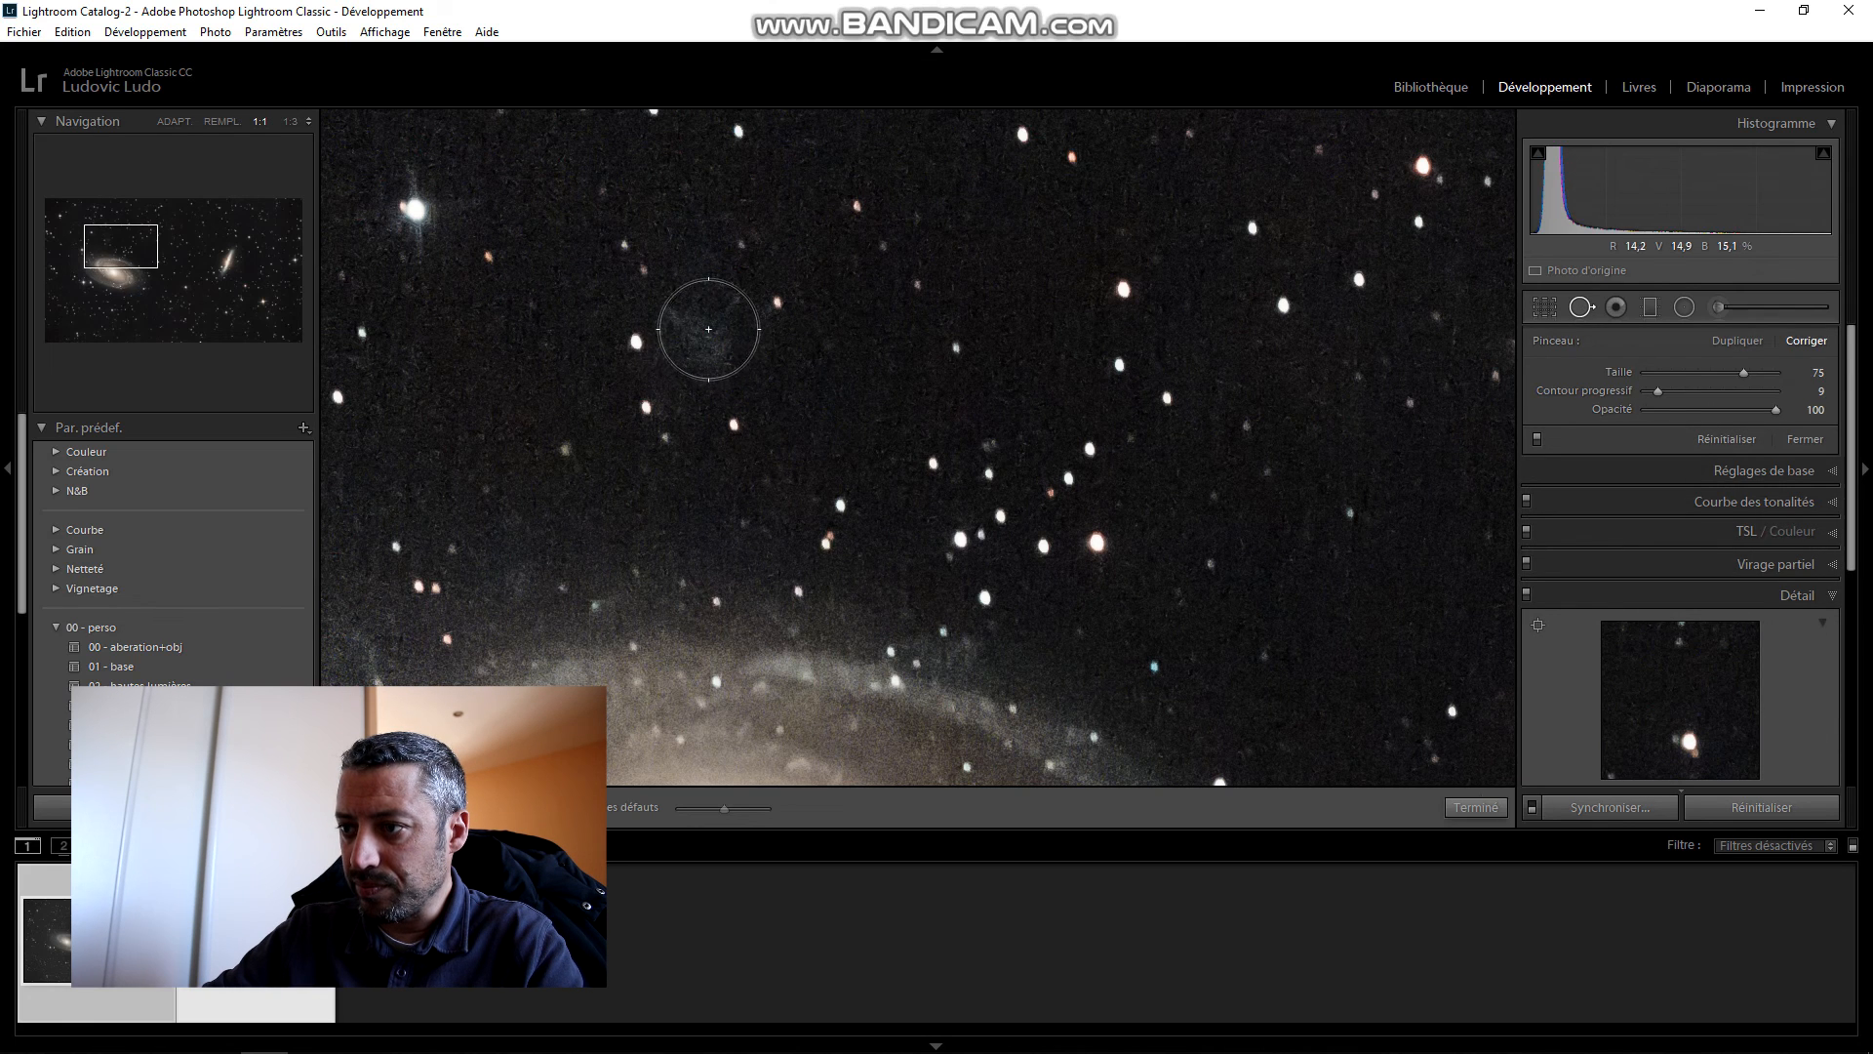
scroll(709, 333, up, 1)
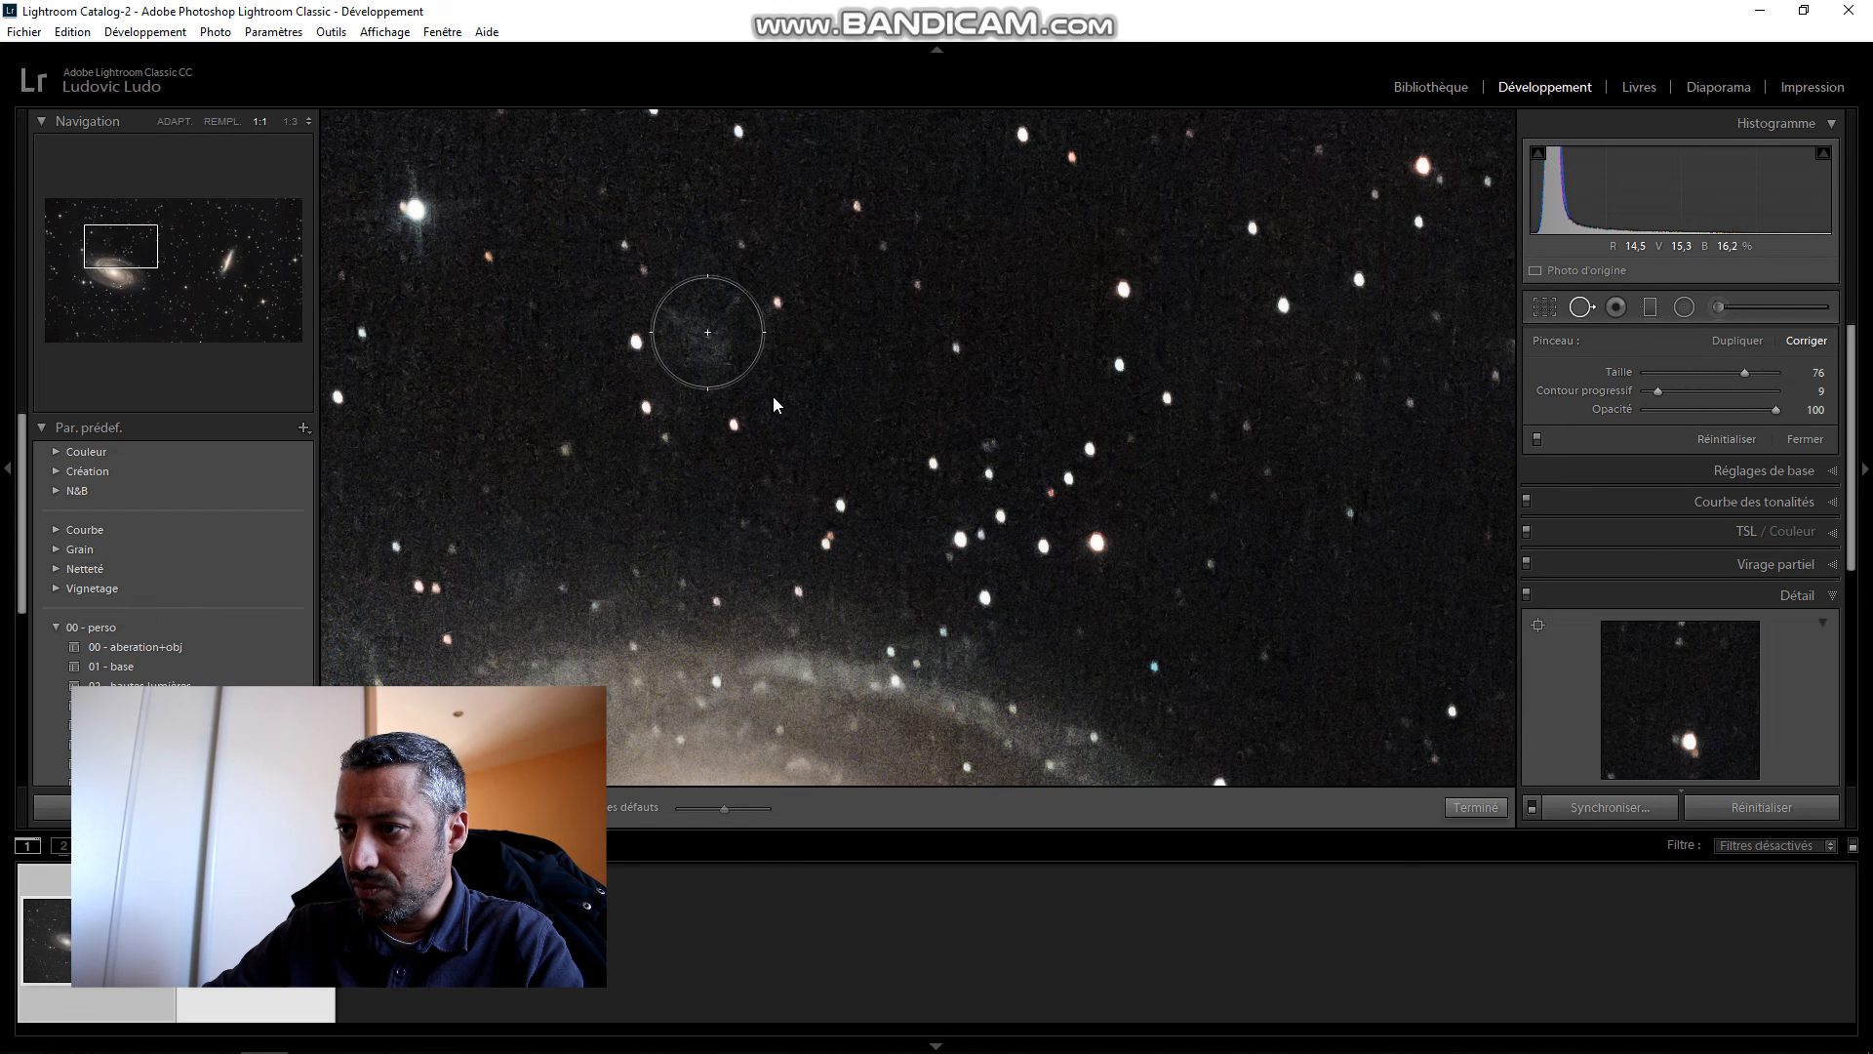
click(707, 331)
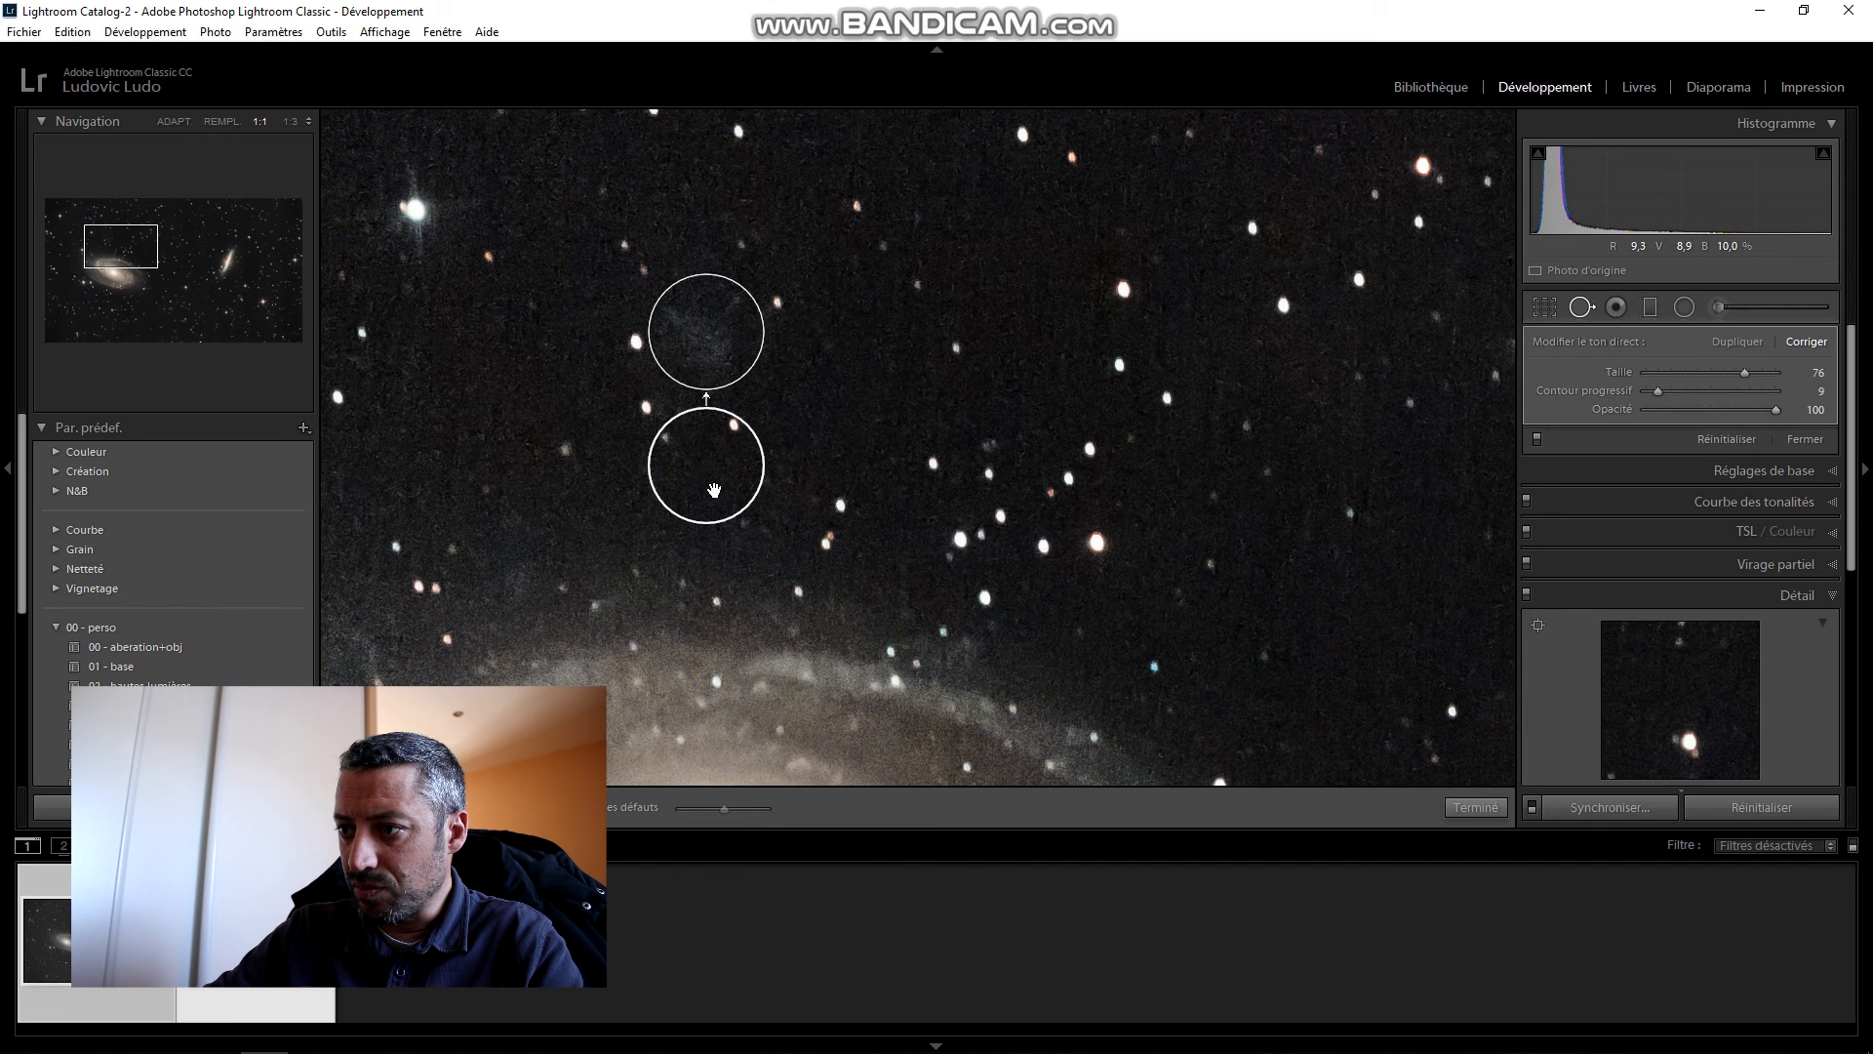
drag(985, 311, 998, 273)
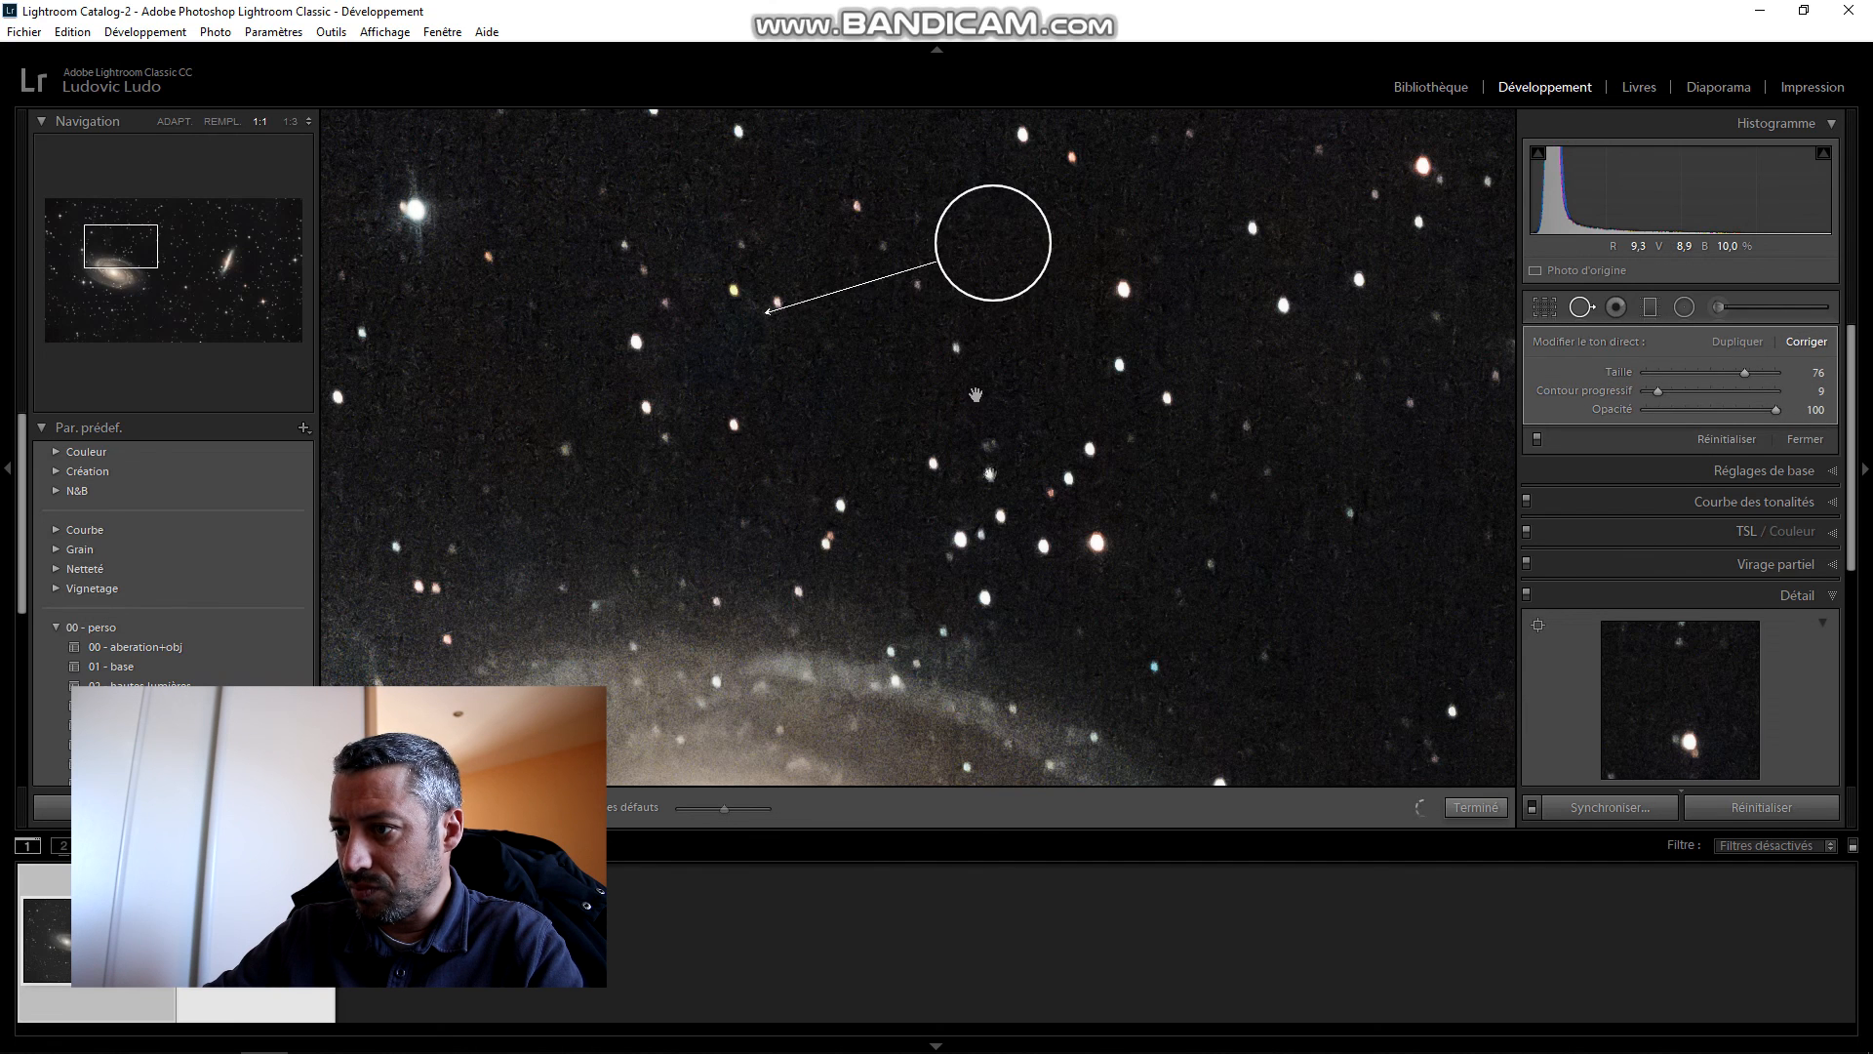
click(1475, 807)
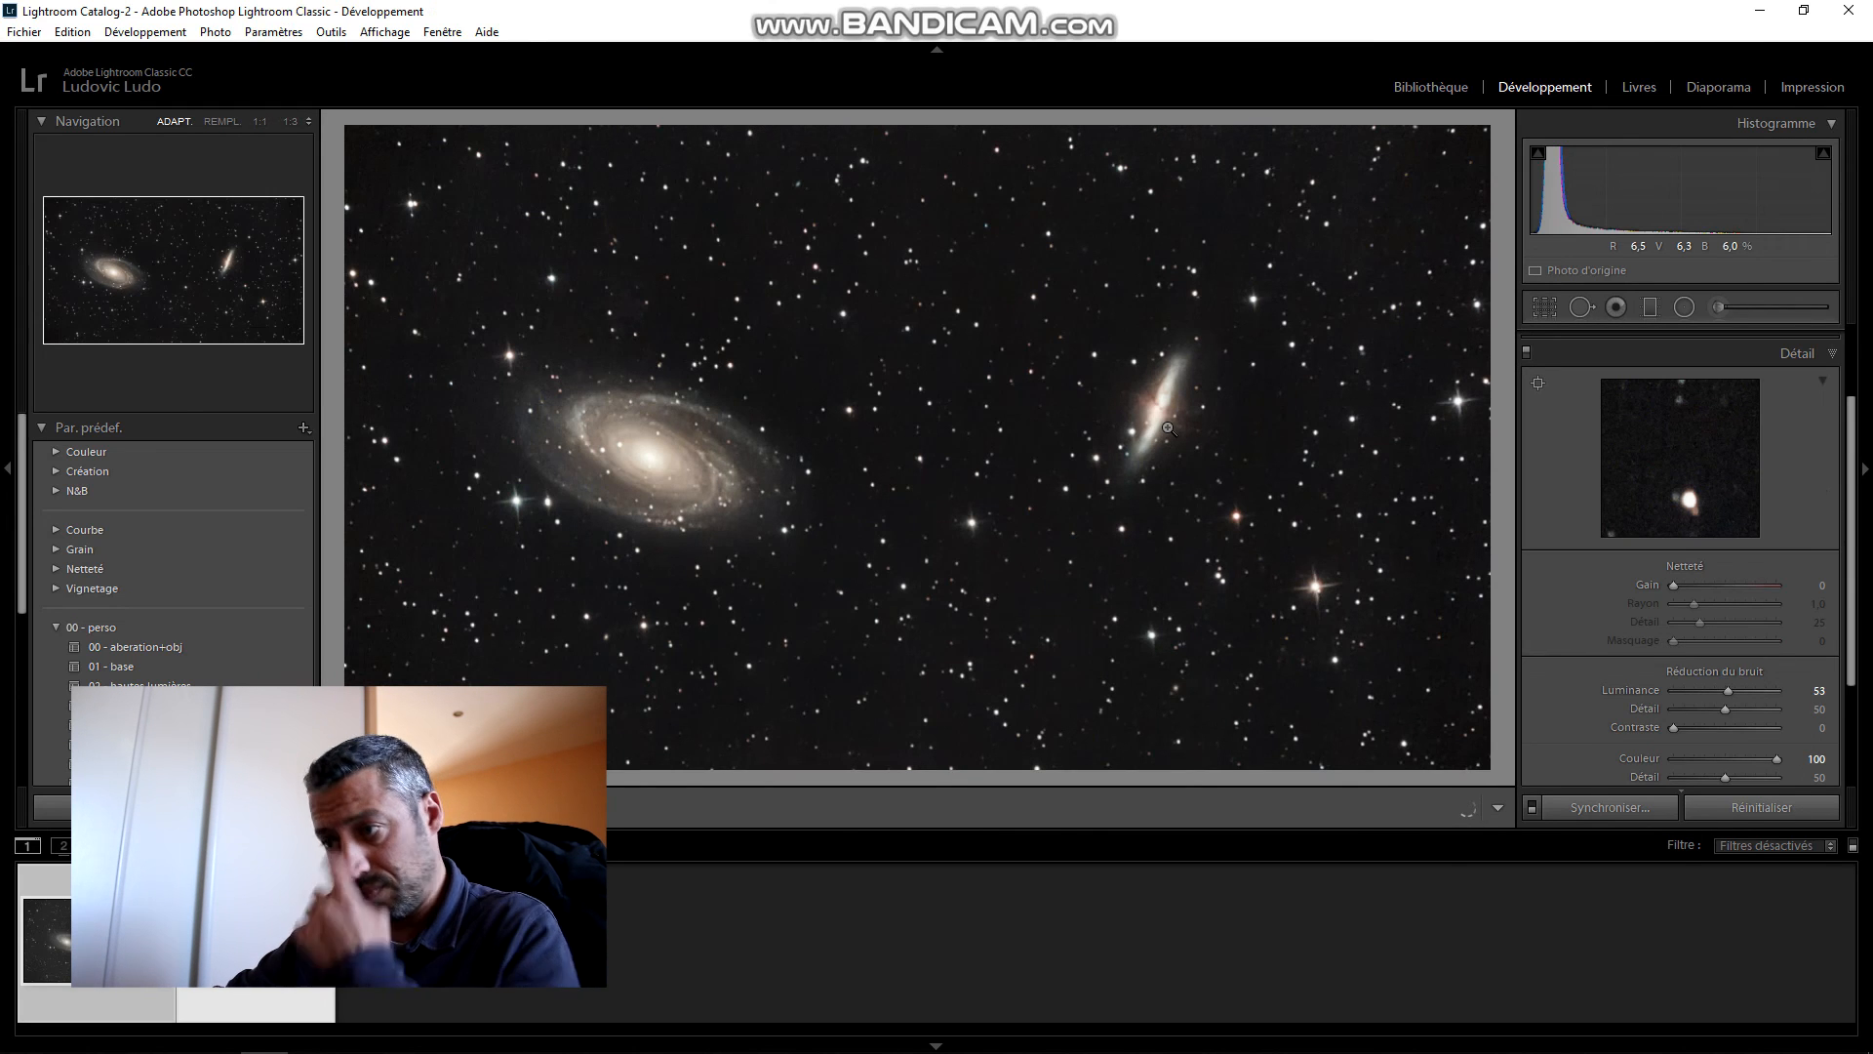
Step: Examine the M82 galaxy at 1:1 magnification and return to the full image view
click(1168, 427)
drag(1183, 432, 1119, 511)
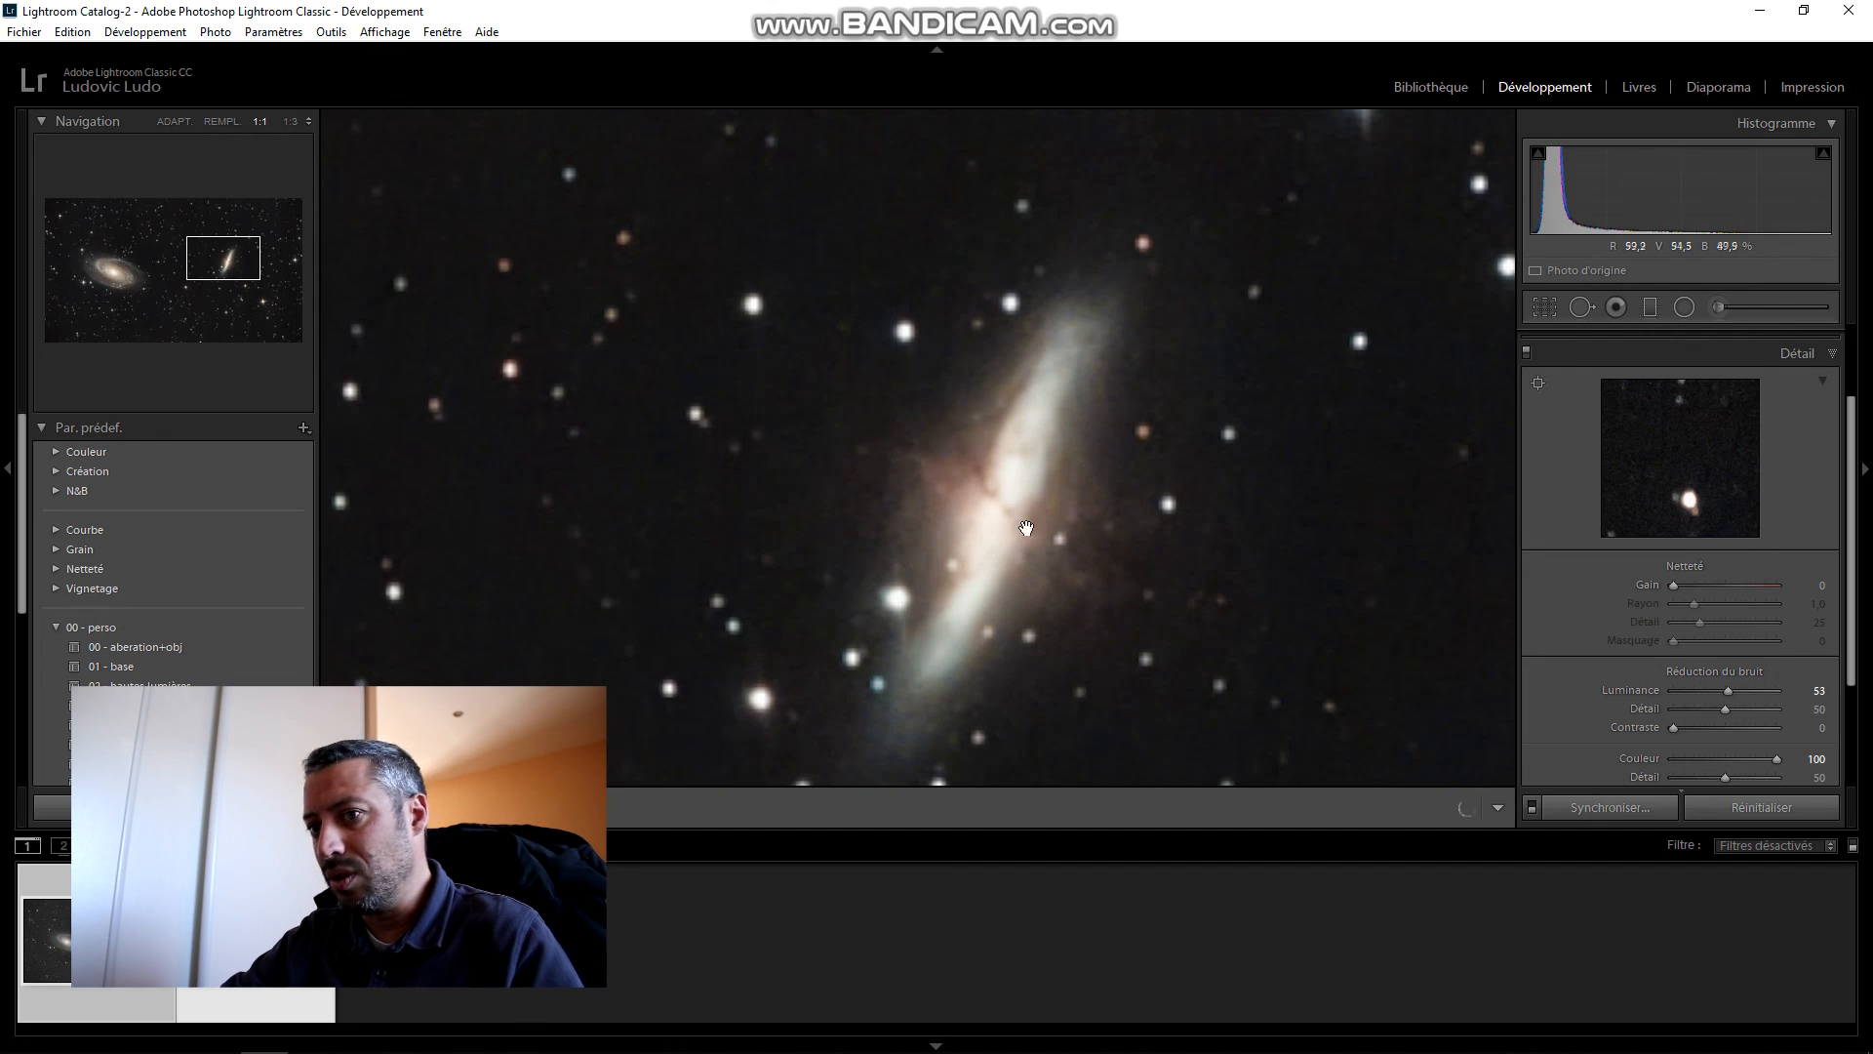
click(983, 498)
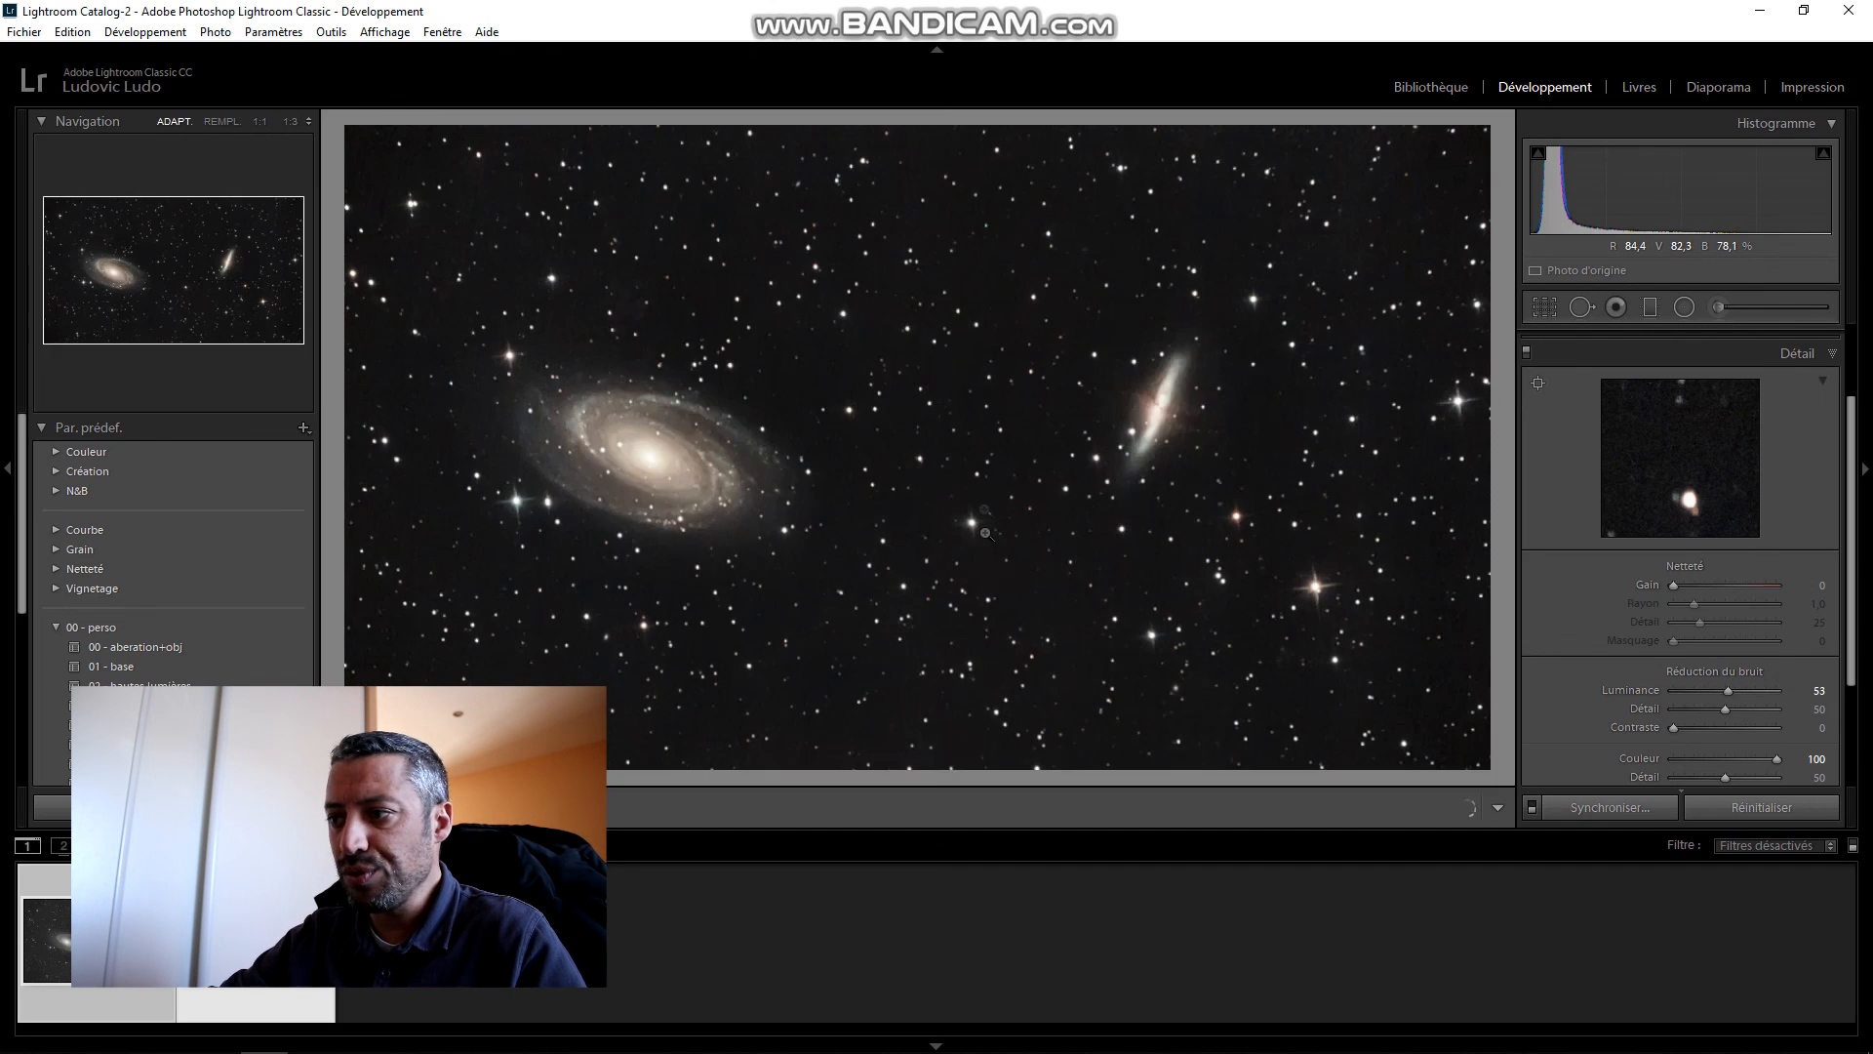